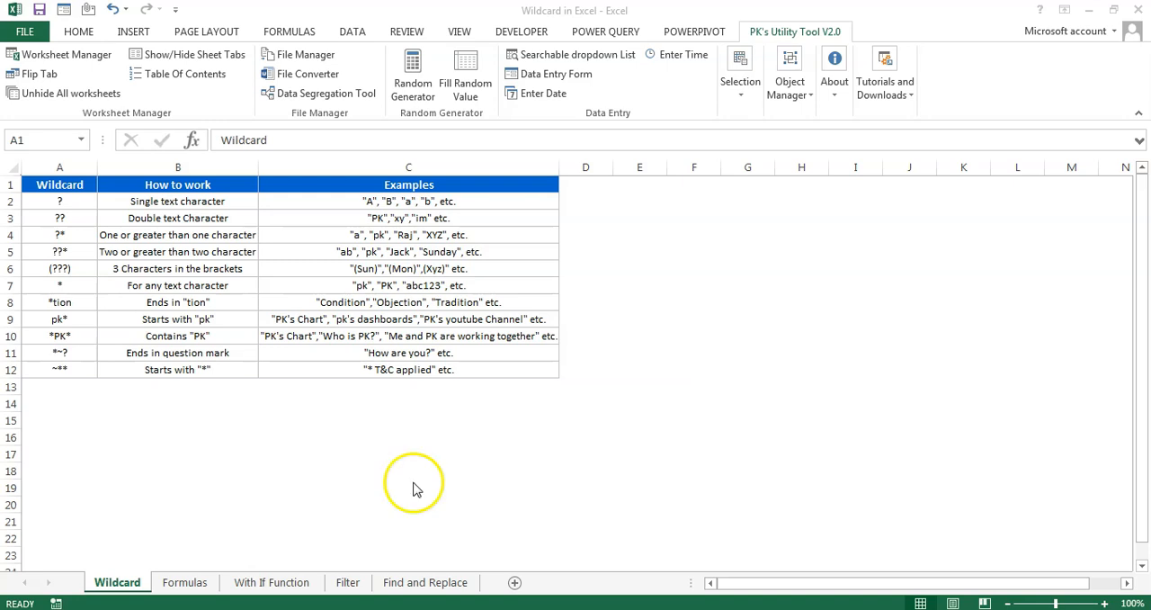
Examine the Full Name, Short Name, Sales and Text columns of the source data on the Formulas sheet
key("ctrl+Page_Down")
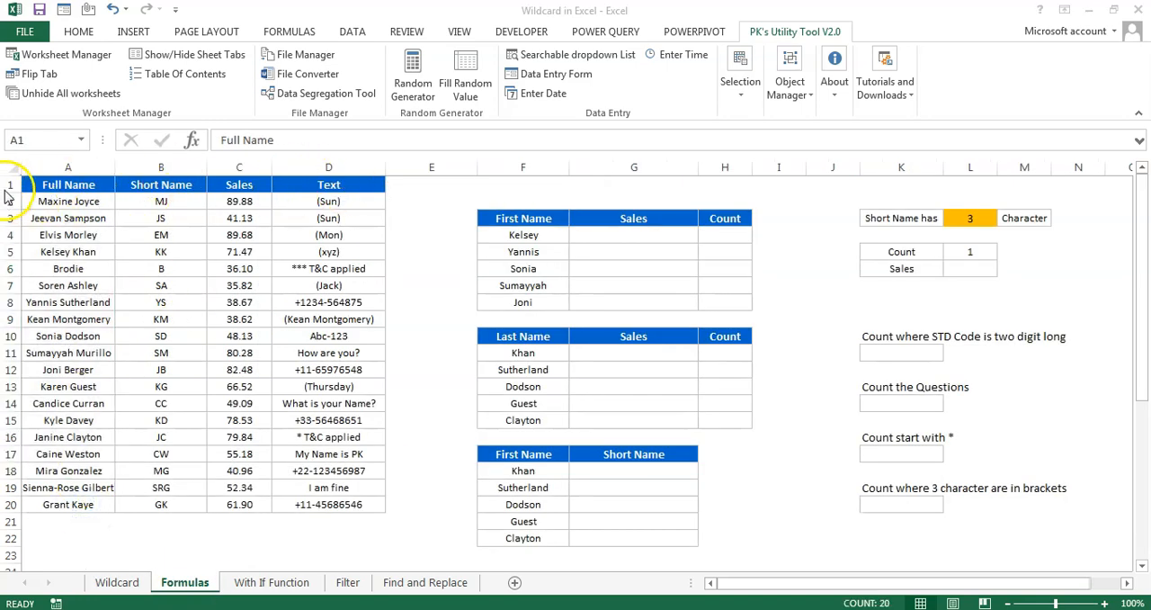
left_click(34, 178)
key("ctrl+shift+Down")
left_click_drag(34, 178, 364, 497)
left_click_drag(77, 180, 94, 503)
left_click_drag(163, 200, 163, 430)
left_click_drag(239, 203, 245, 500)
left_click_drag(349, 202, 343, 505)
Examine the First Name summary table with its Sales and Count columns against the full names in the source data
left_click_drag(526, 219, 537, 297)
left_click_drag(633, 221, 644, 303)
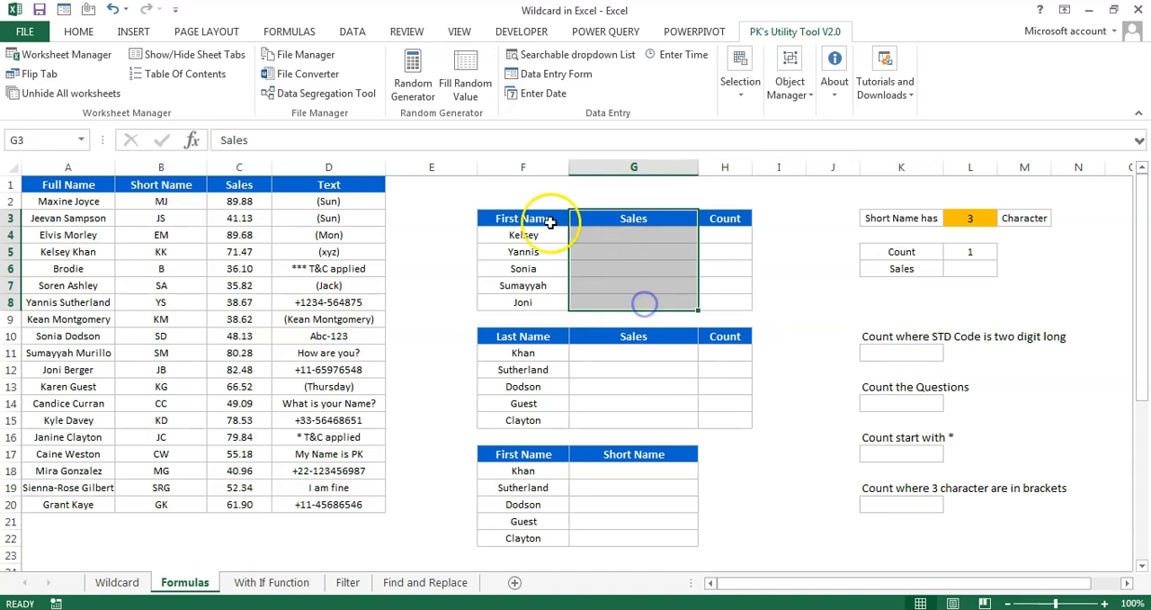
left_click_drag(725, 221, 736, 304)
left_click_drag(559, 233, 540, 306)
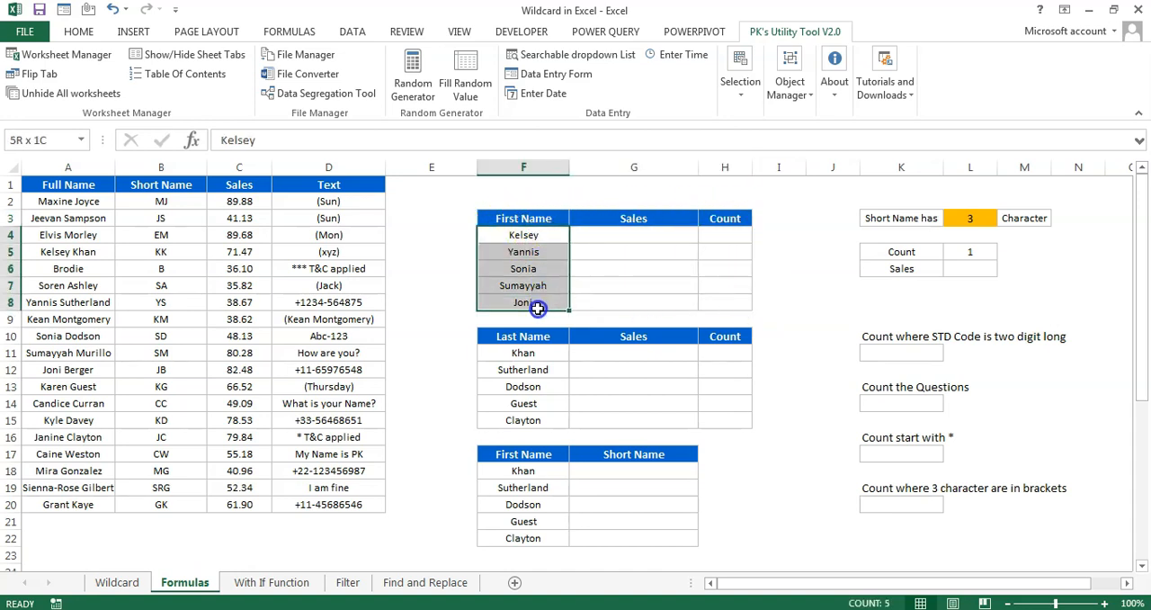
left_click_drag(81, 185, 360, 502)
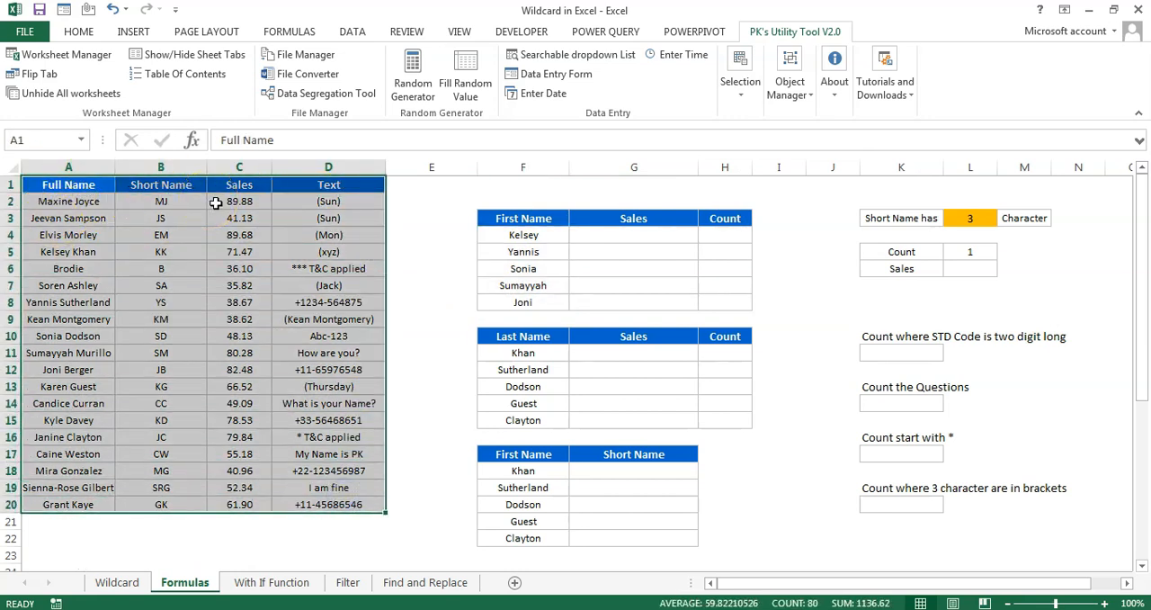
left_click_drag(651, 232, 663, 296)
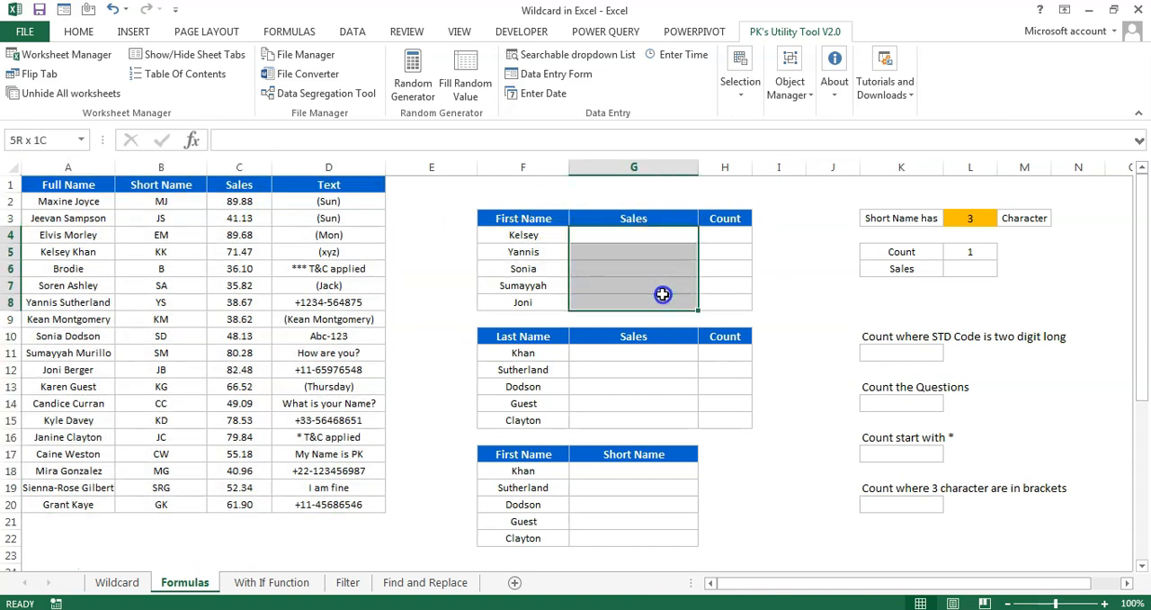
left_click(733, 237)
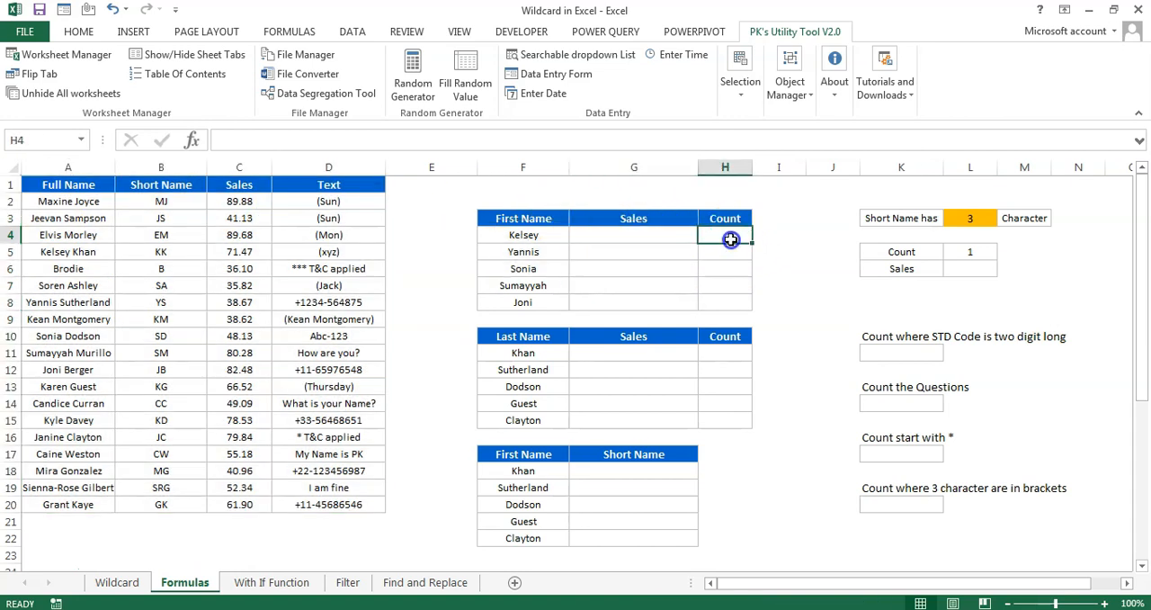
left_click(84, 206)
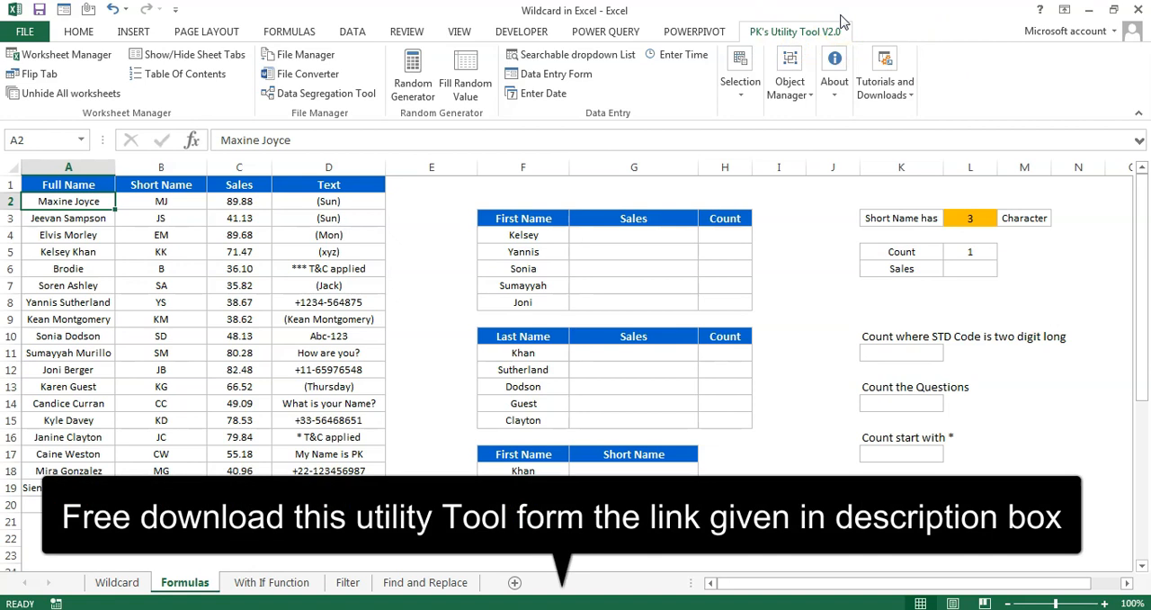
left_click(832, 23)
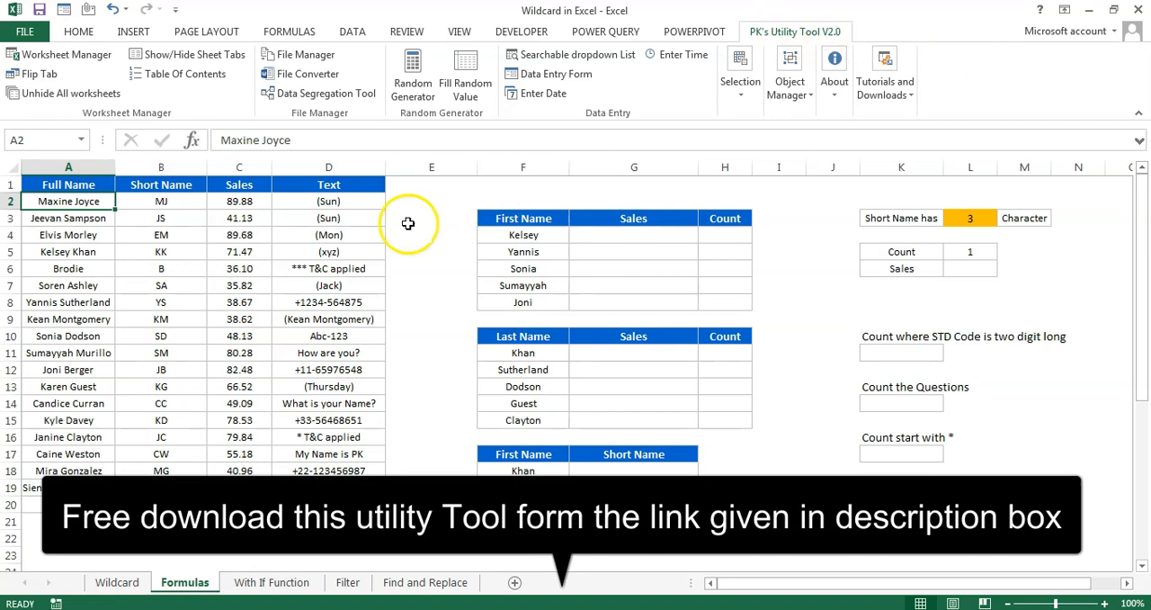
Try the formula =PK_First_Name(A2) in cell E2 and clear the cell
left_click(432, 204)
type("=pk_fi")
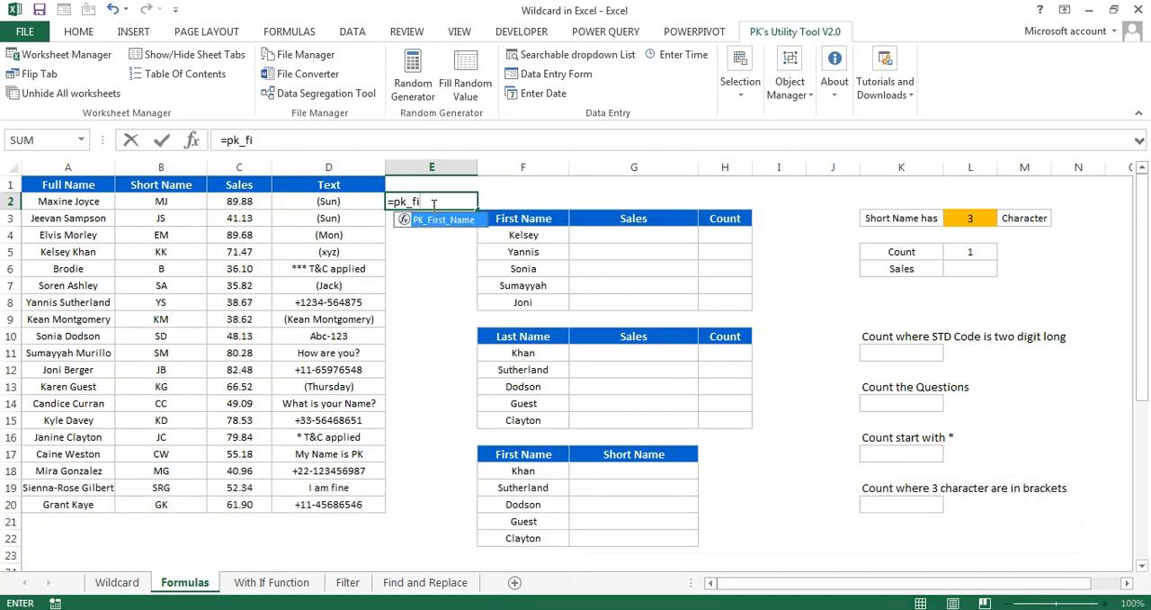
key("Tab")
key("Left")
key("Left")
key("Left")
key("Left")
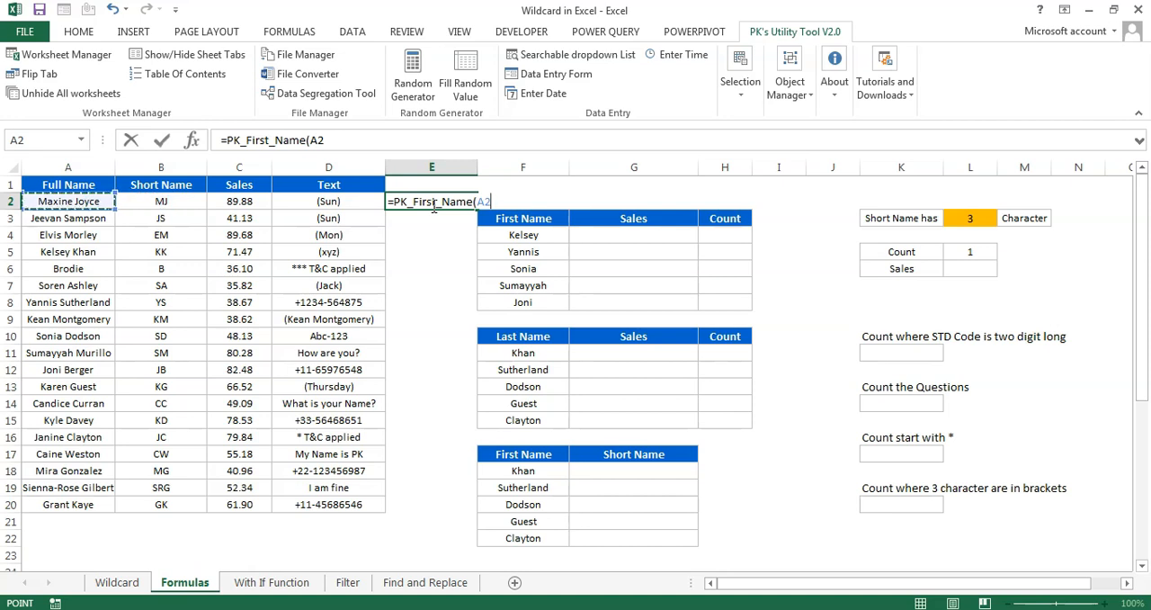
key("Return")
left_click(433, 205)
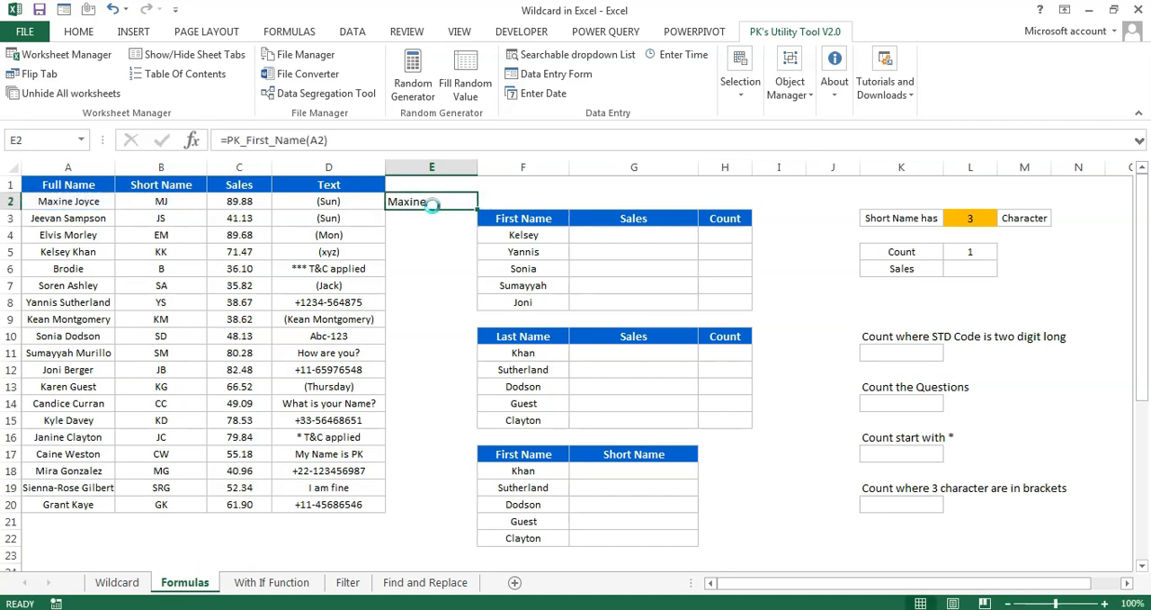
key("Delete")
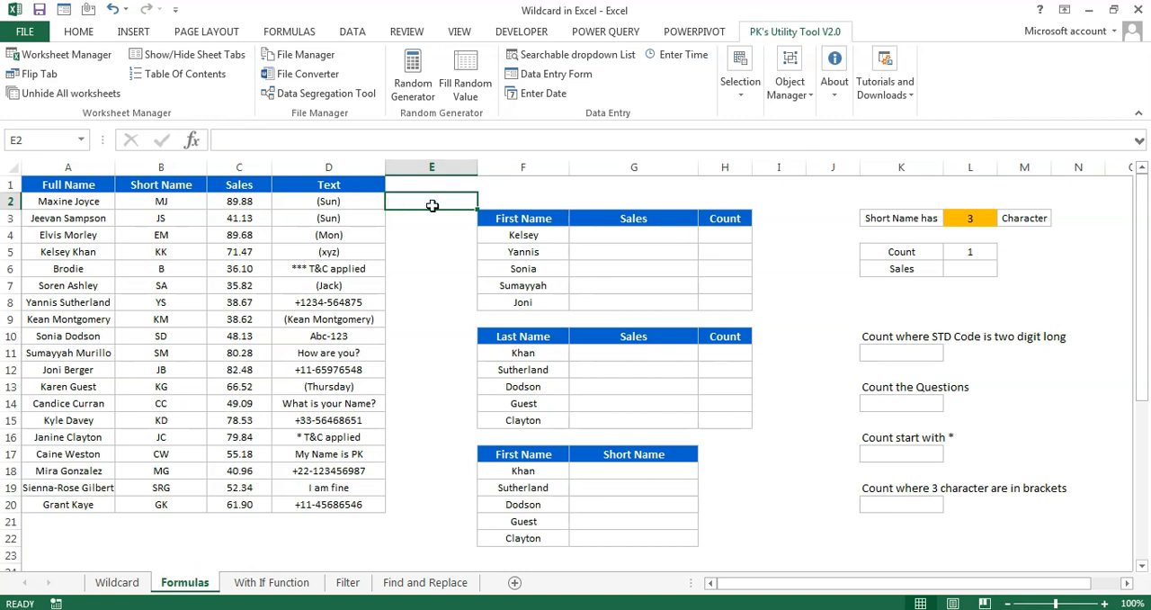
Examine the wildcard reference table on the Wildcard sheet, especially the pk* pattern and how it works
left_click_drag(612, 236, 630, 304)
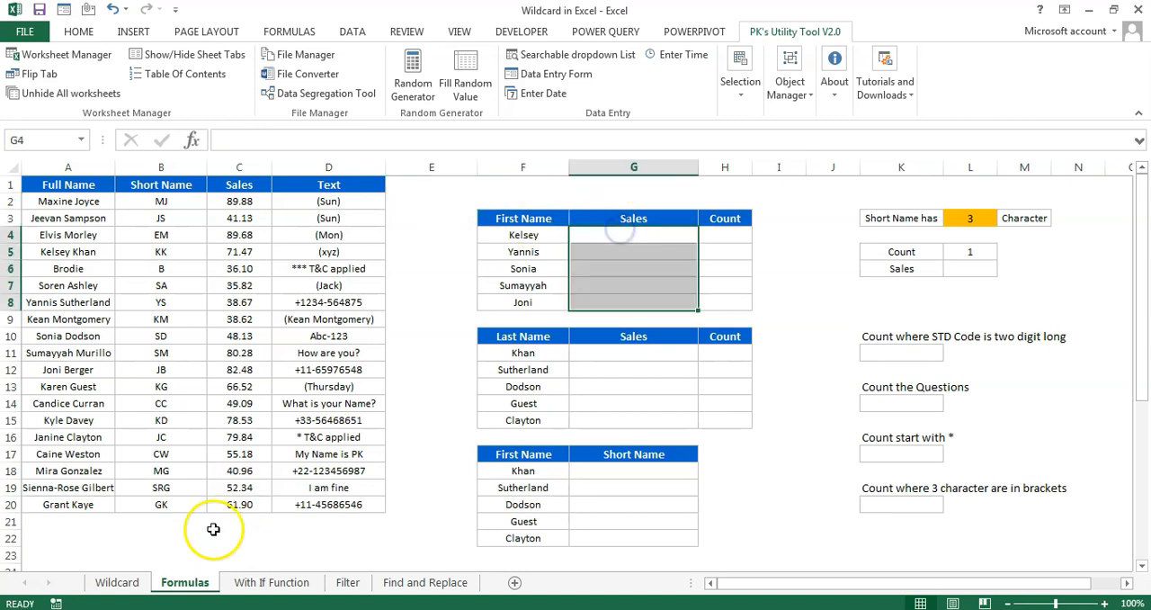
left_click(135, 591)
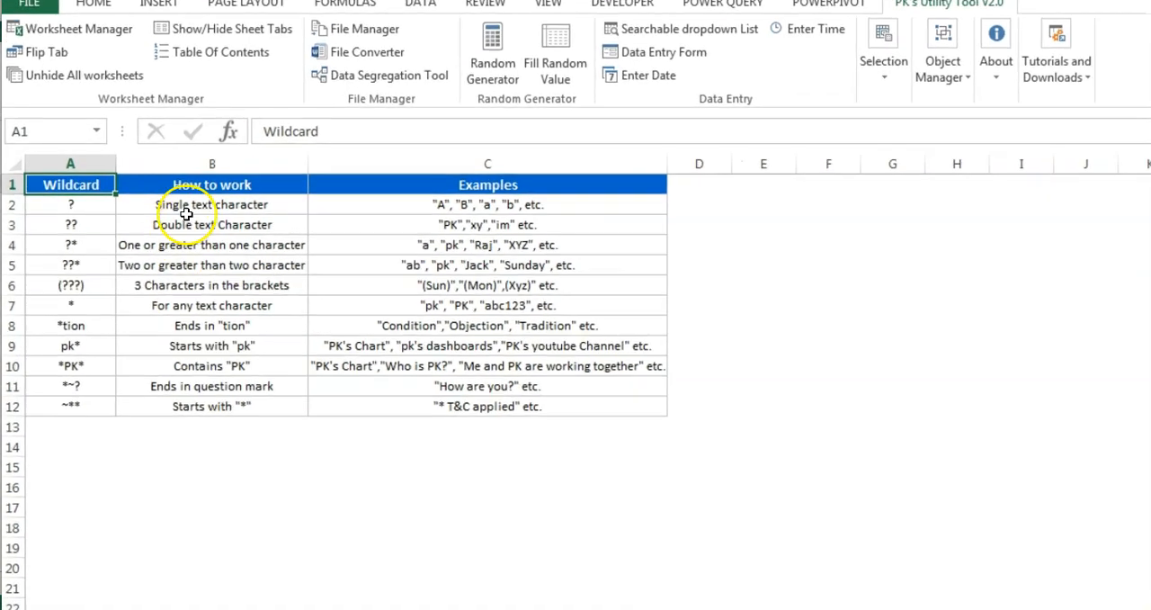
left_click(71, 199)
left_click_drag(117, 207, 130, 263)
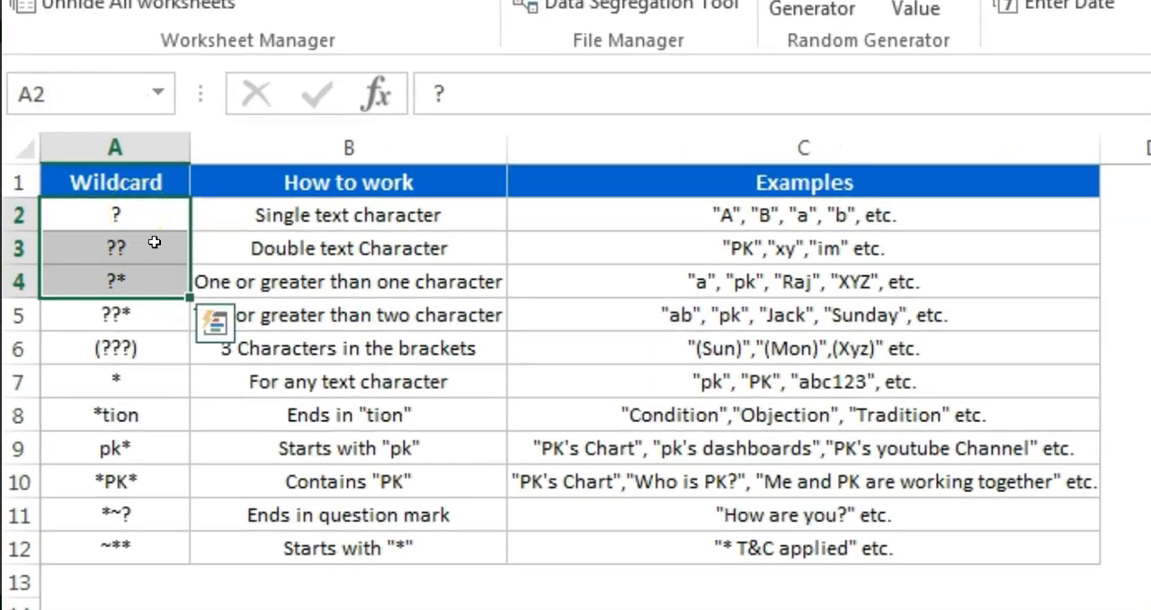
left_click_drag(128, 209, 159, 265)
left_click_drag(346, 216, 396, 548)
left_click(18, 446)
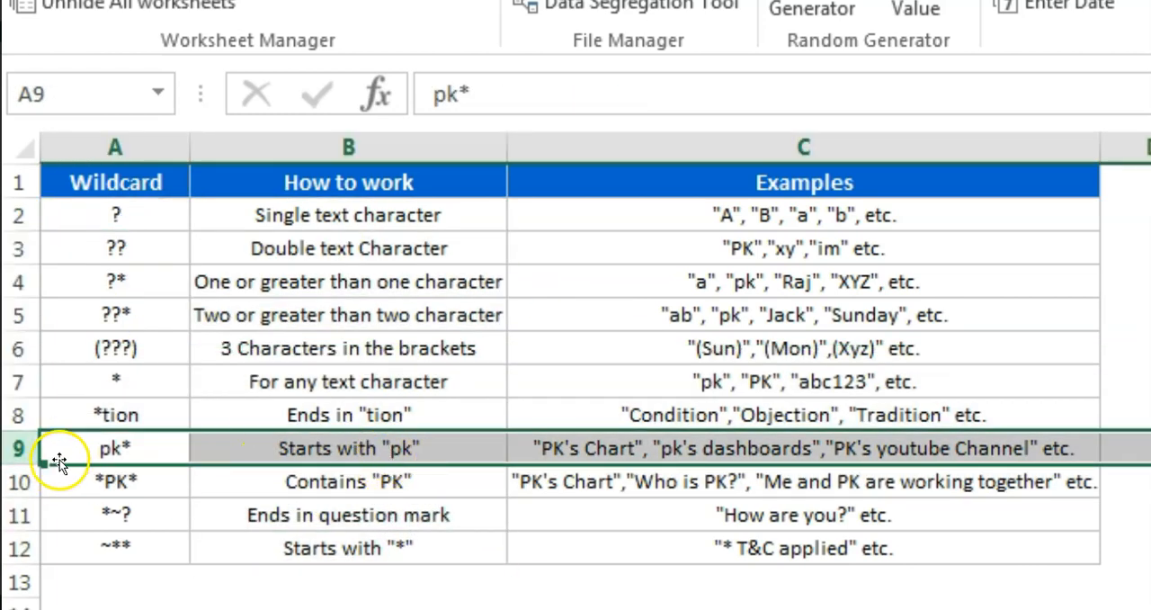
left_click(153, 452)
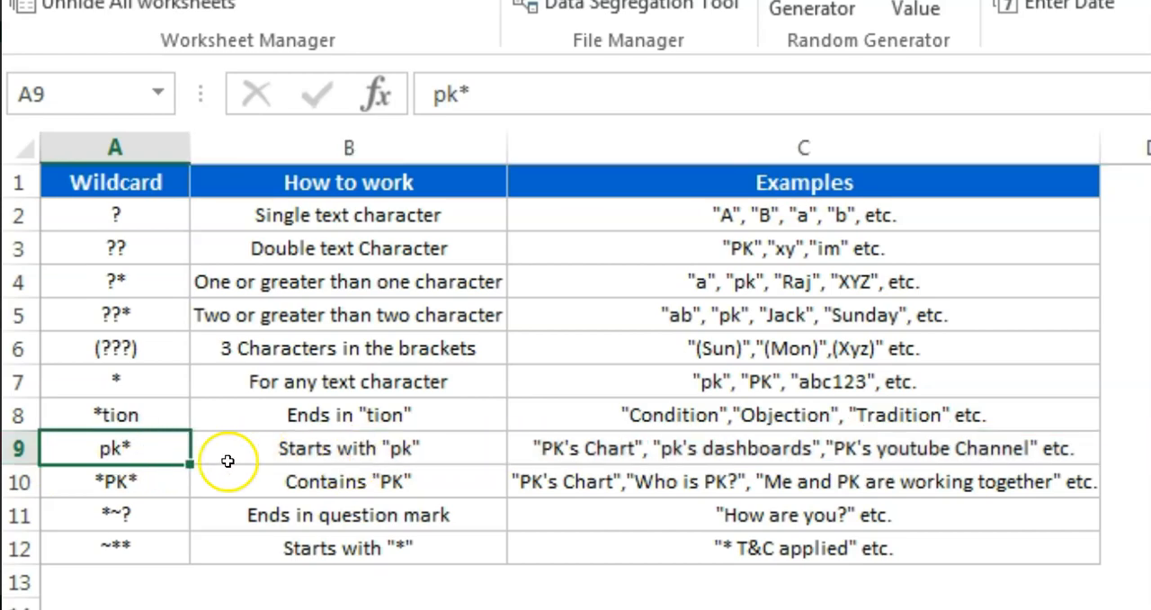
left_click(290, 443)
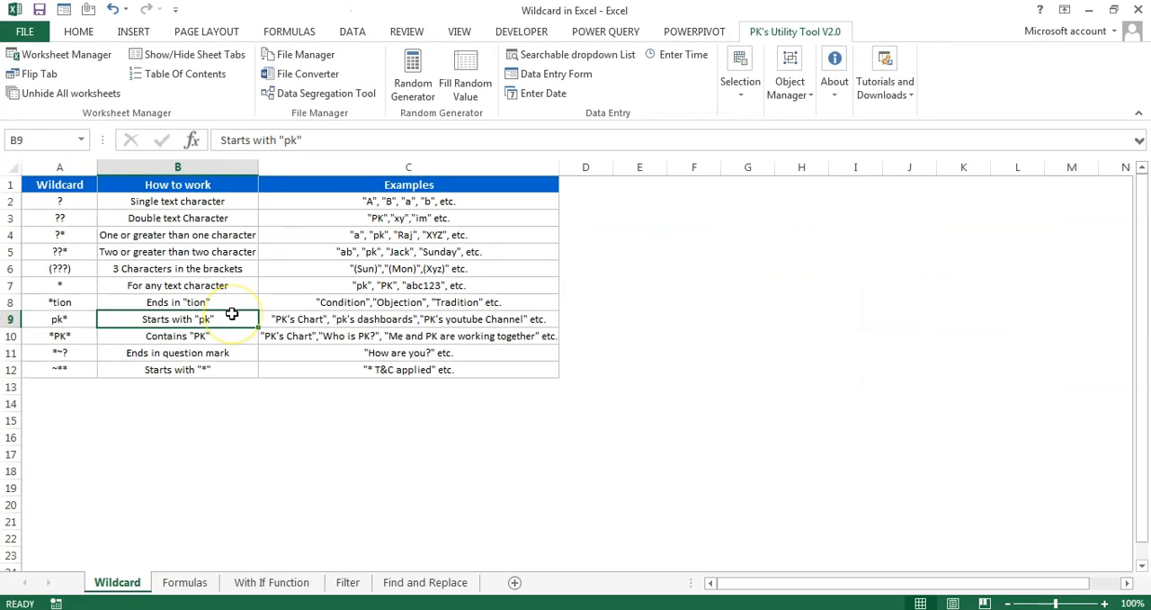
left_click(70, 316)
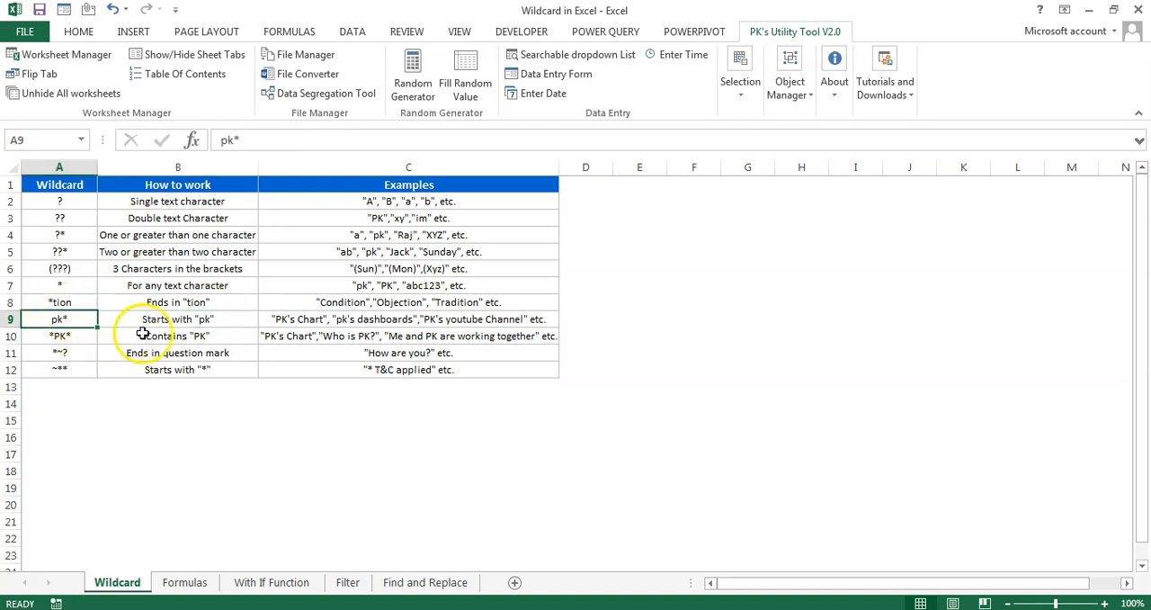
Start a SUMIF formula in cell G4 of the Formulas sheet with the whole column A as its range
left_click(184, 582)
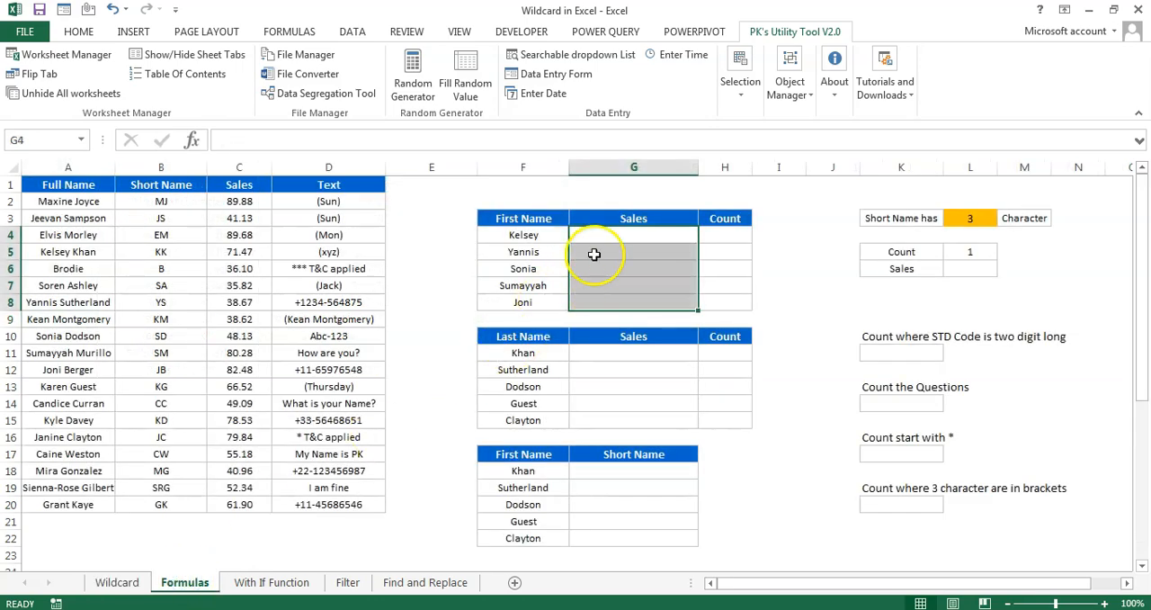
left_click(617, 238)
type("=sum")
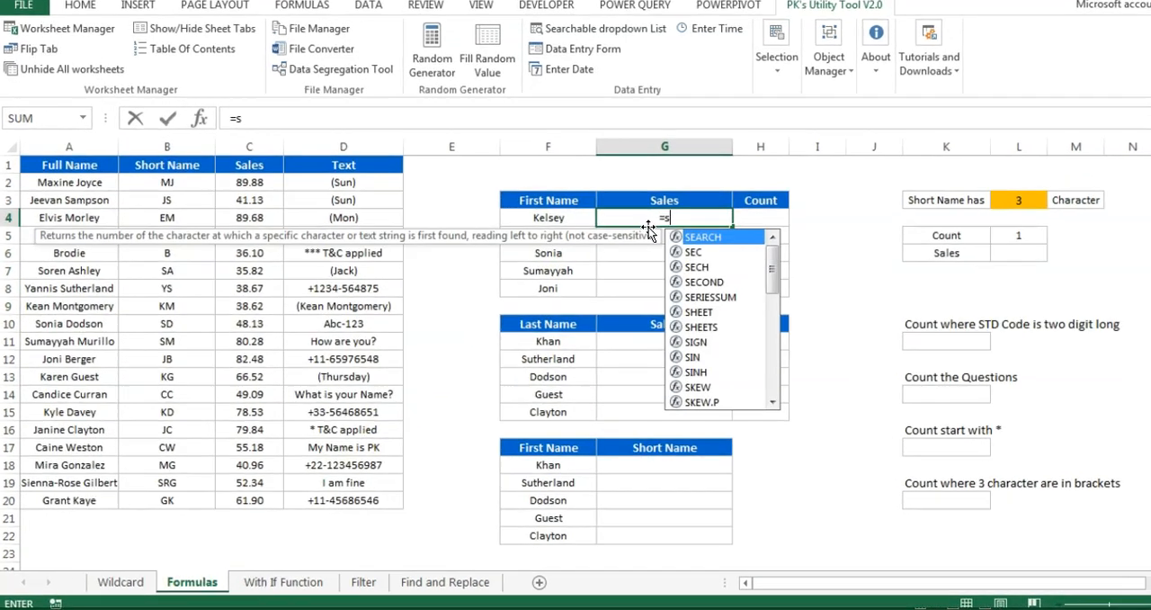
key("Down")
key("Tab")
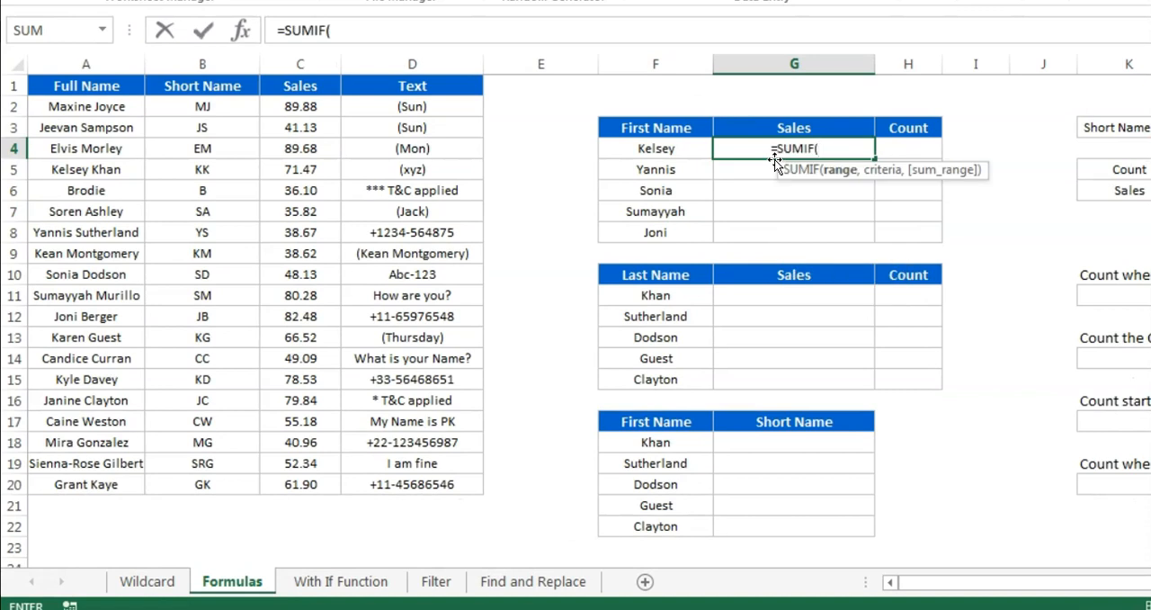
key("ctrl+Left")
key("ctrl+Left")
key("ctrl+Left")
key("ctrl+Up")
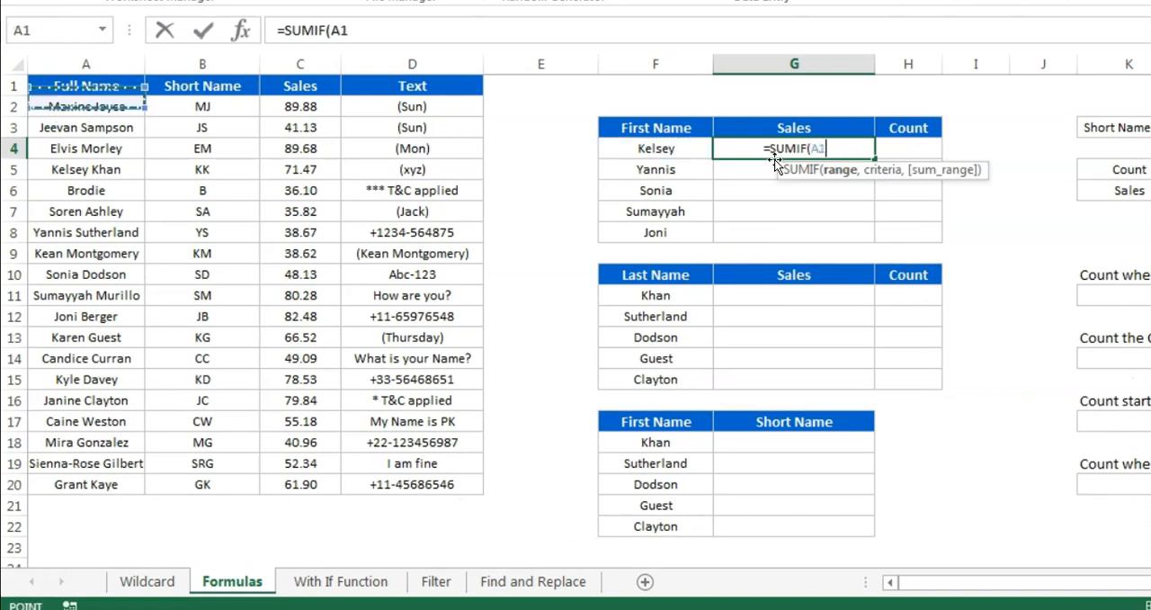
key("ctrl+space")
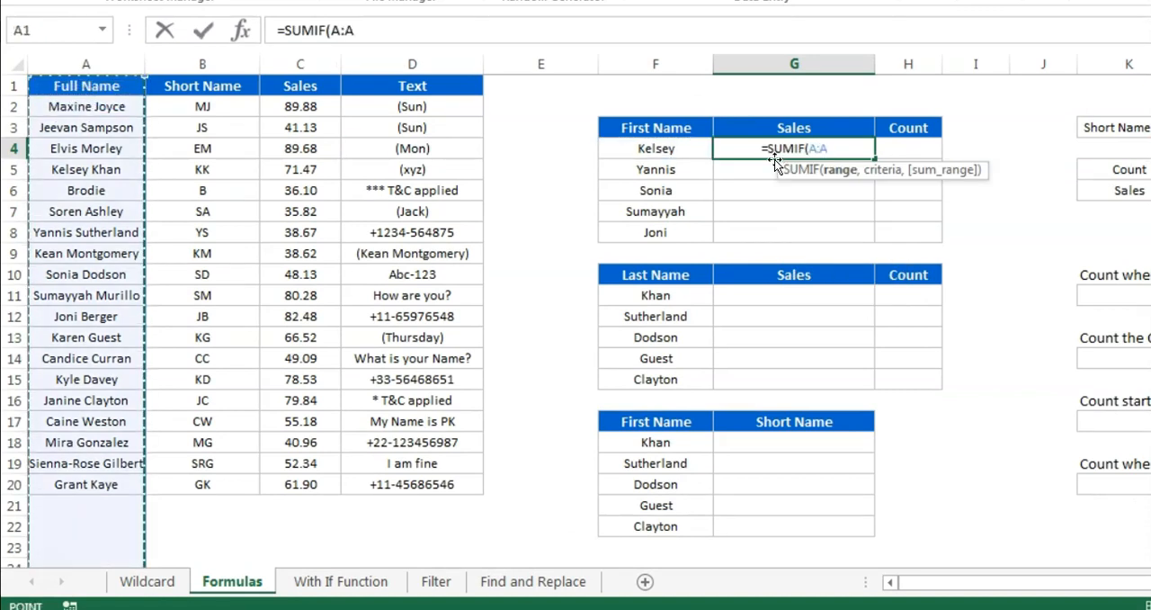
type(",")
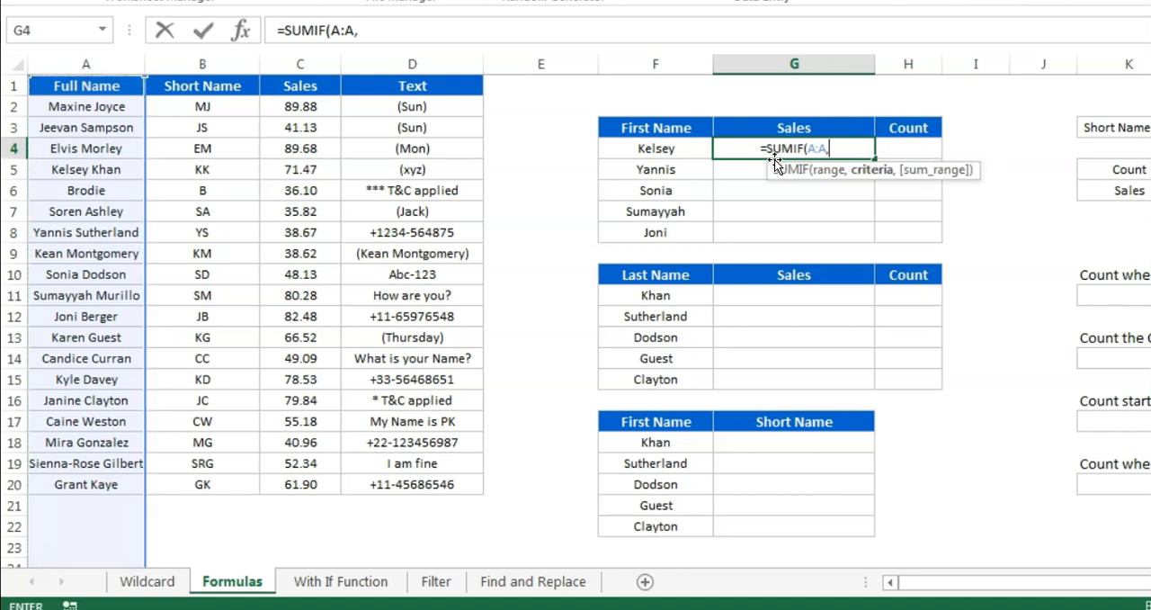
Complete the SUMIF formula in G4 with the criteria F4&"*" and the sum range C:C
key("Left")
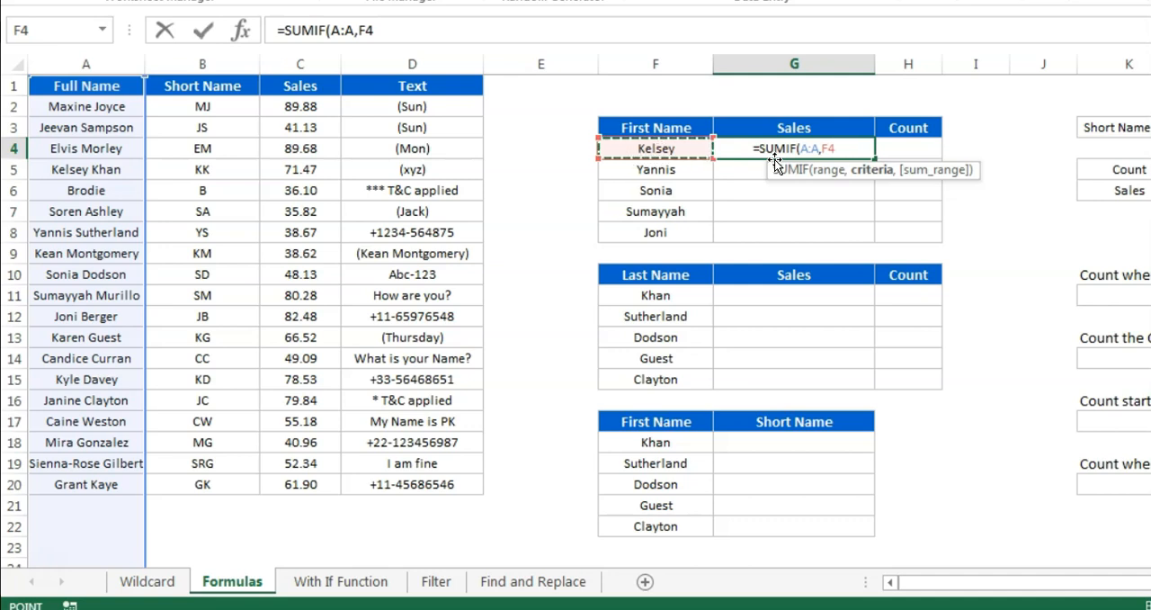
type("&")
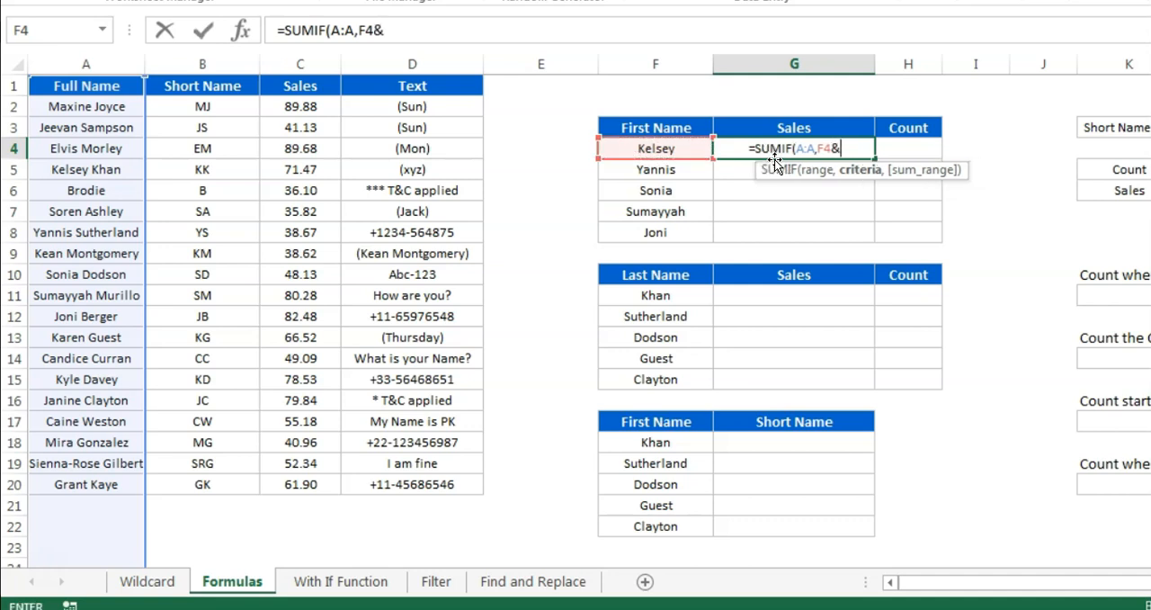
type("\"")
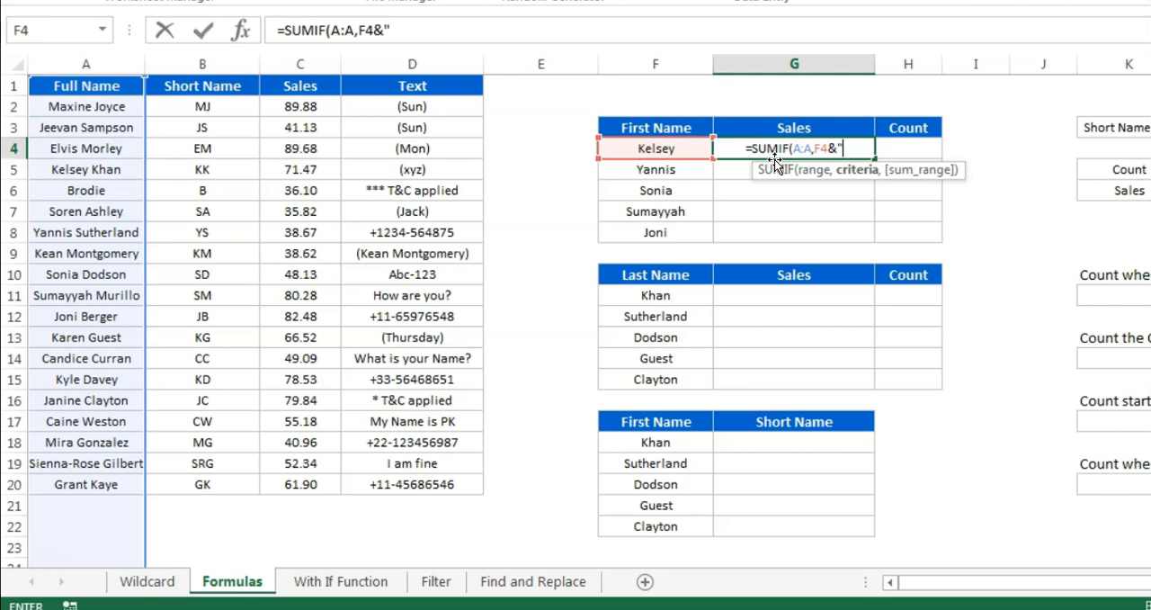
type("*\"")
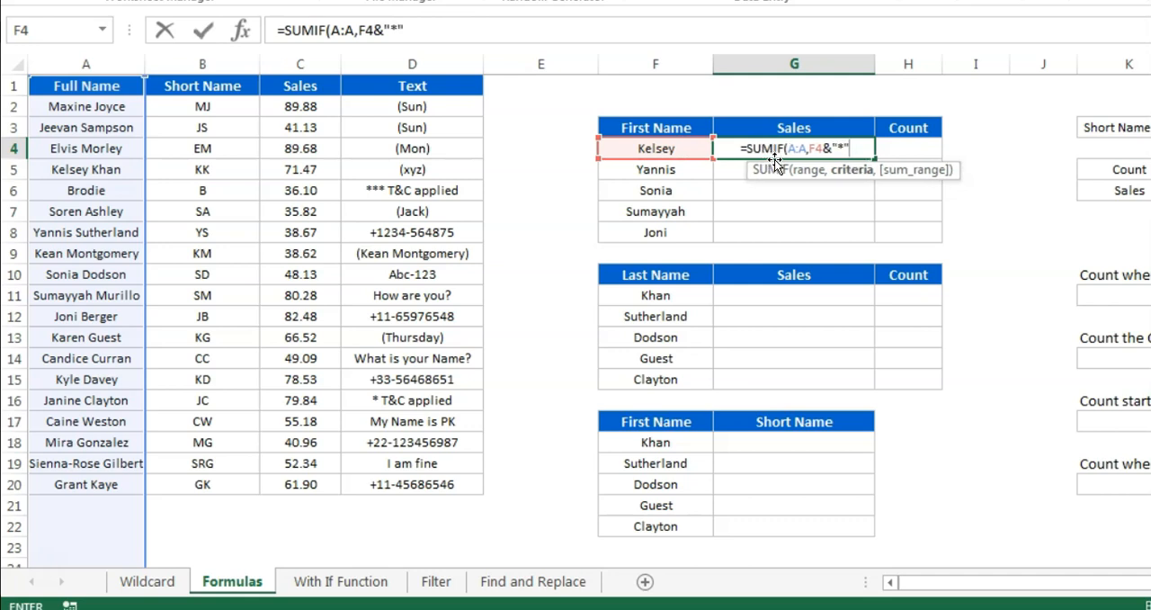
type(",")
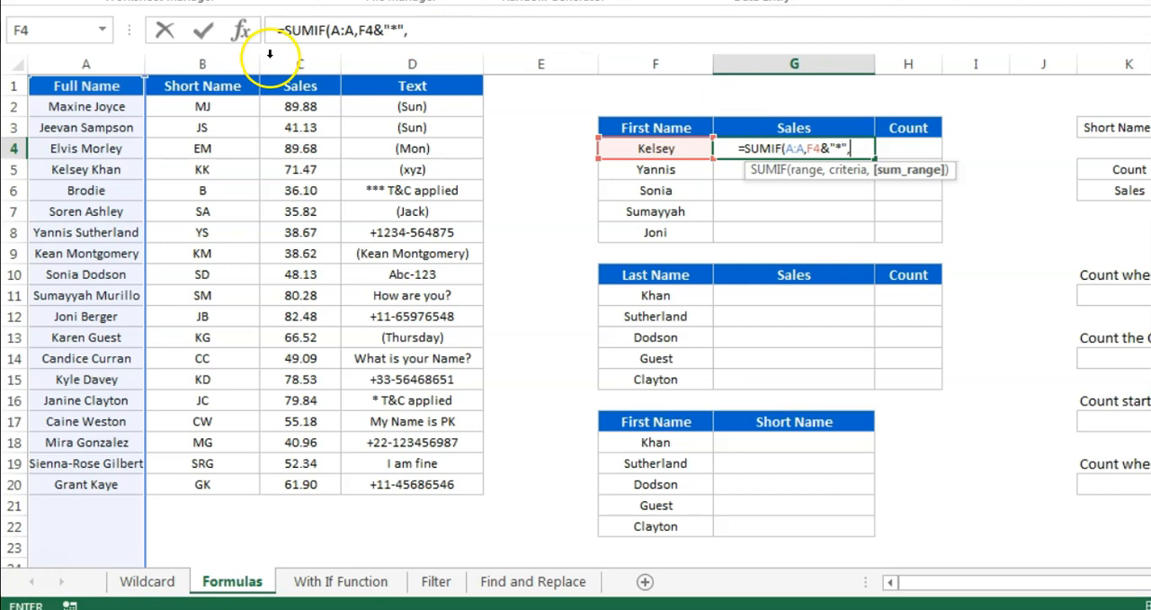
left_click(311, 64)
type(")")
key("Return")
key("Up")
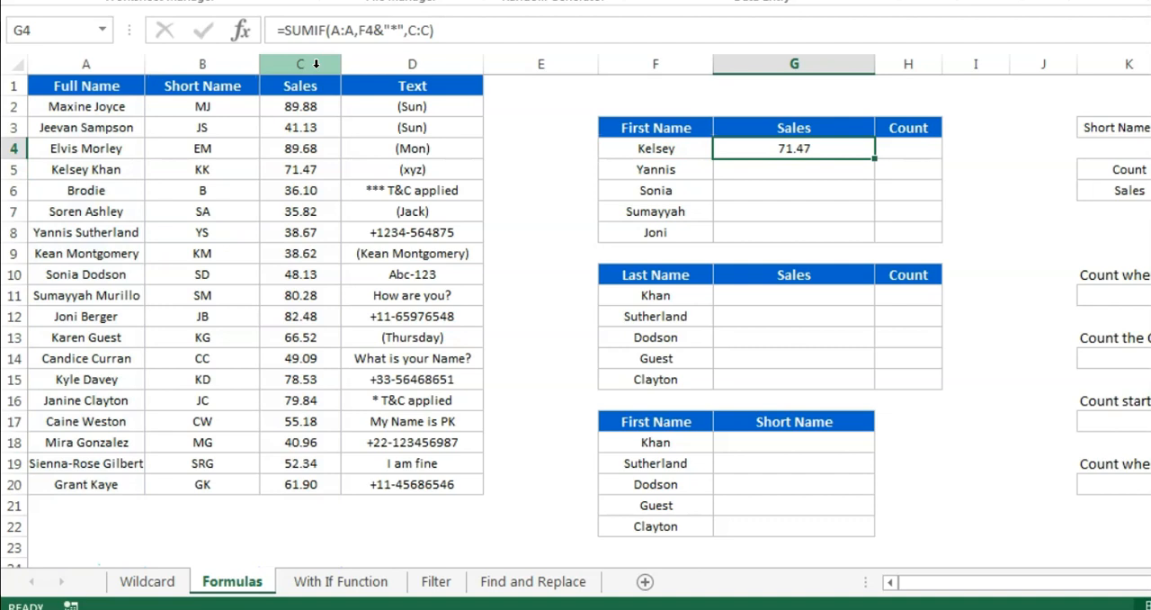
key("Left")
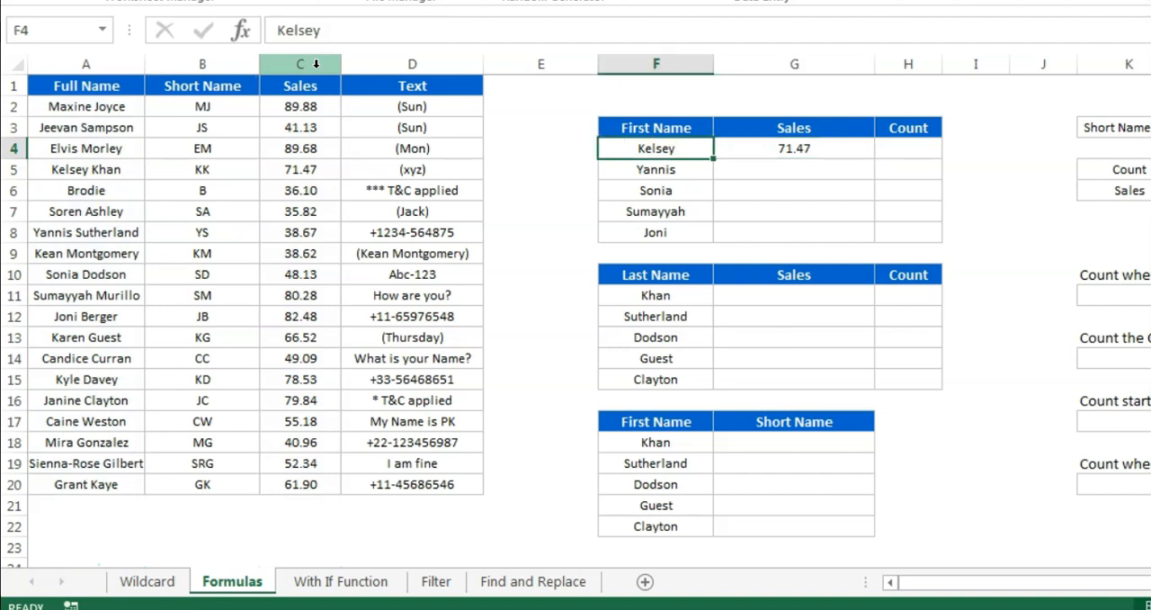
key("Down")
key("Up")
key("Right")
key("Right")
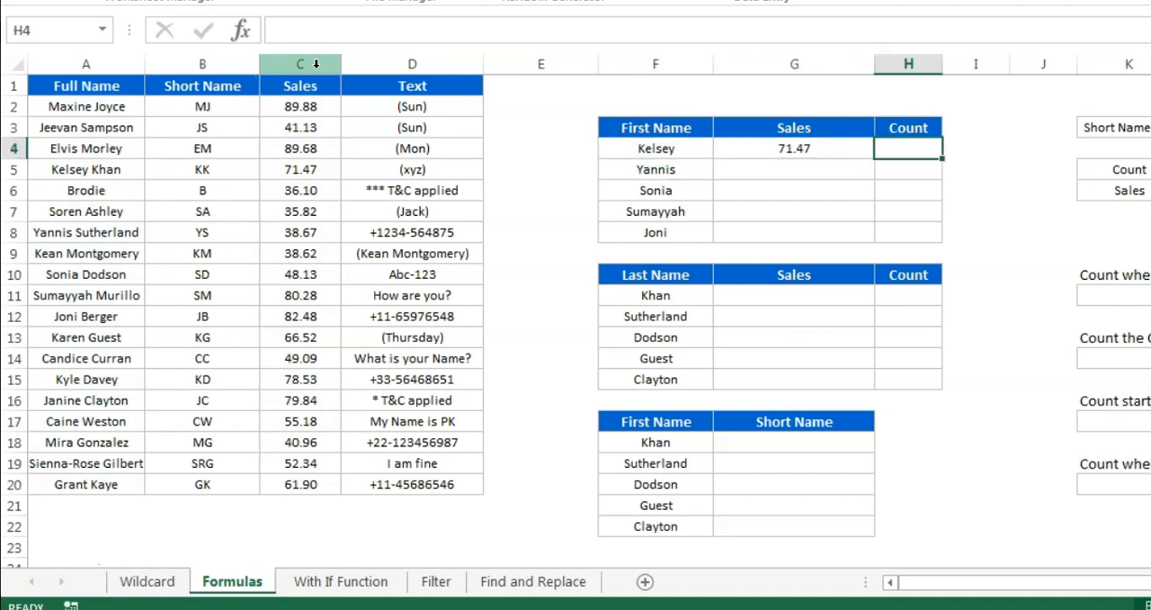
key("Left")
Start a COUNTIF formula in cell H4 with the whole column A as its range
key("Right")
key("Left")
key("Left")
key("Right")
key("Right")
type("=cou")
key("Down")
key("Down")
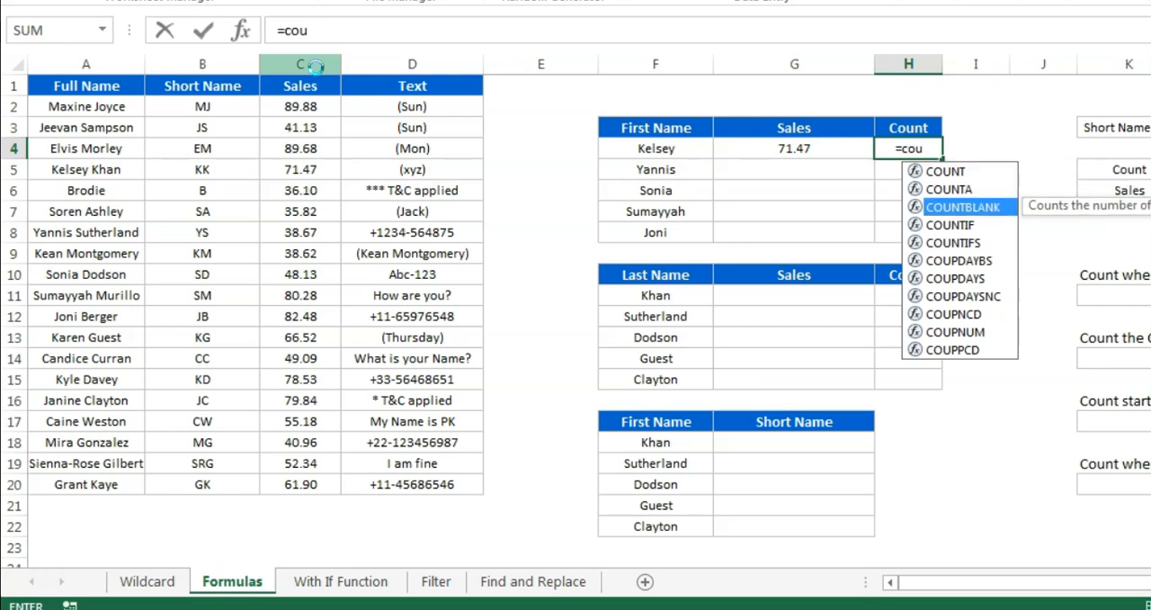
key("Down")
key("Tab")
key("Left")
key("Left")
key("Left")
key("Left")
key("Left")
key("Left")
key("Left")
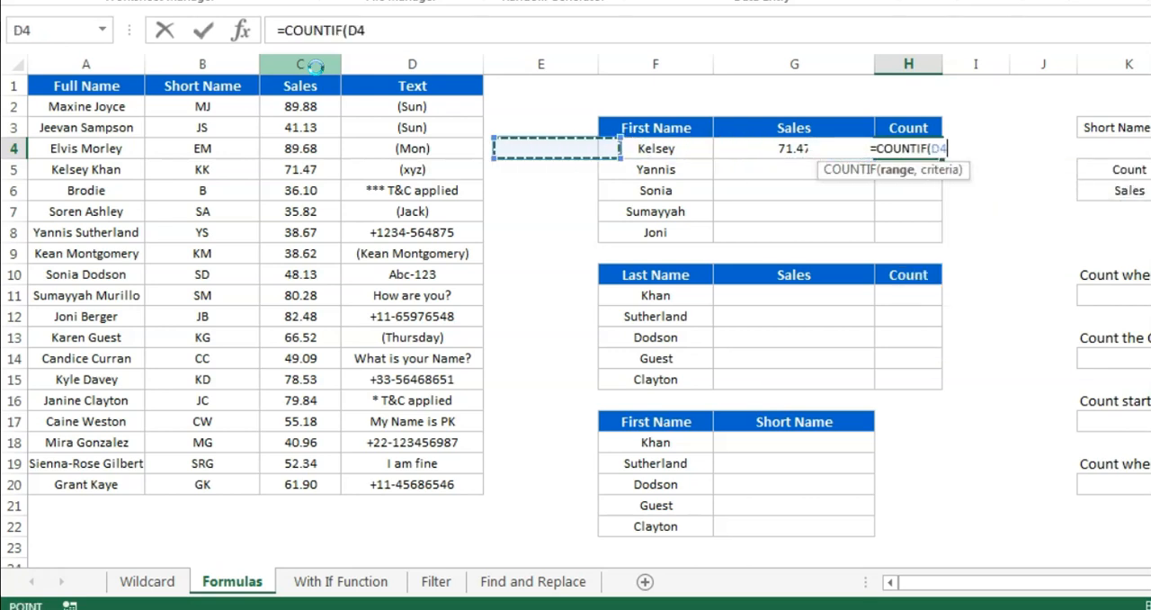
key("ctrl+space")
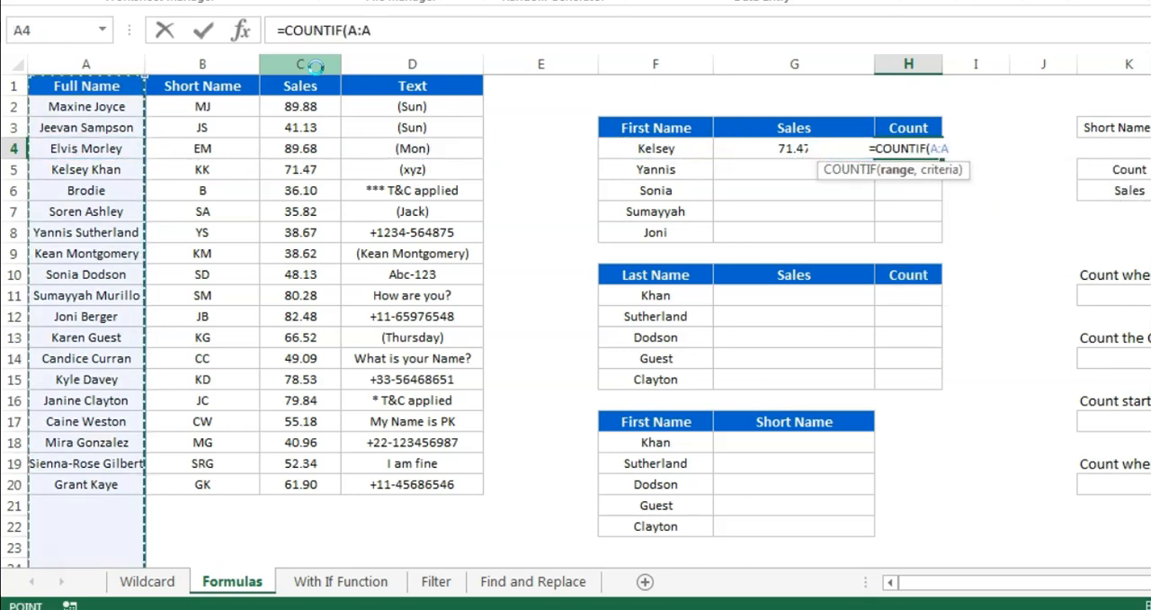
Complete the COUNTIF formula in H4 with the criteria F4&"*"
type(",")
key("Left")
key("Left")
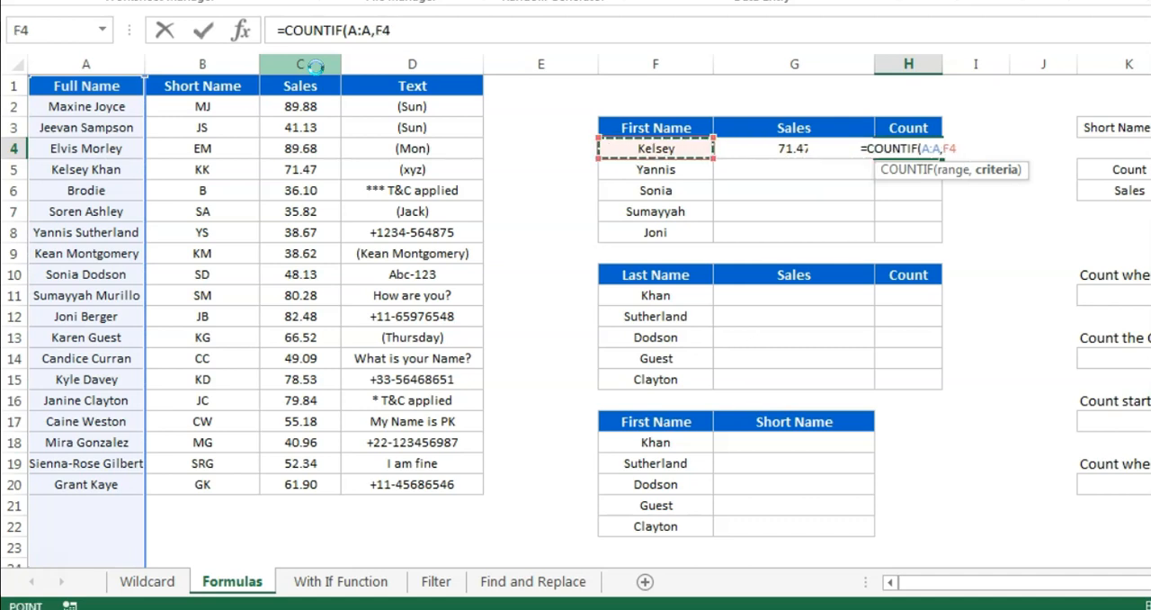
type("&\"*\"")
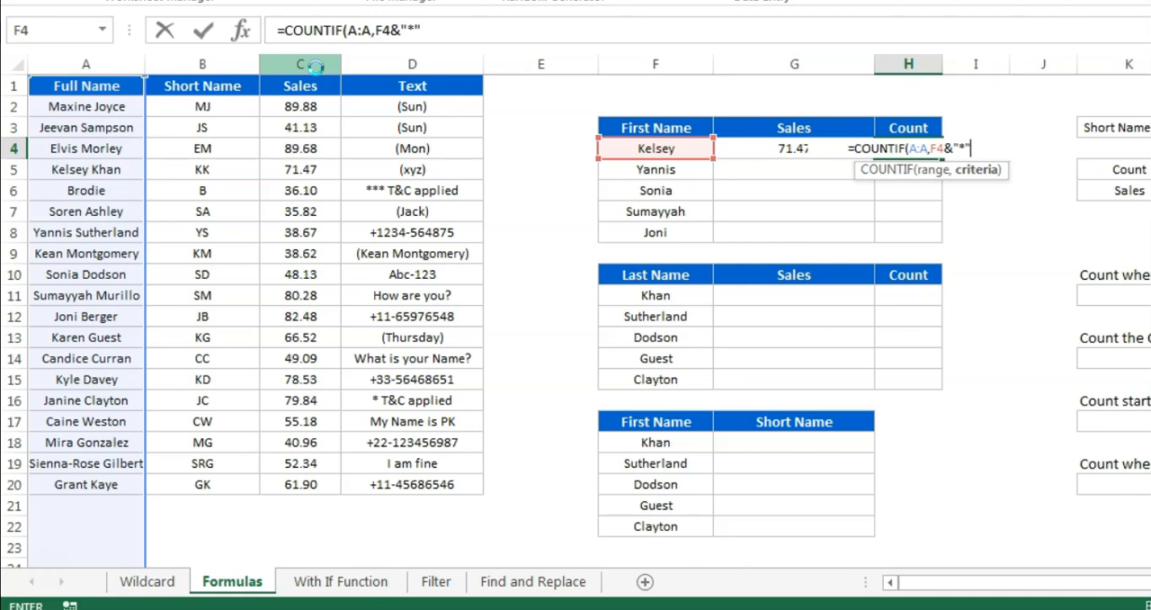
type(")")
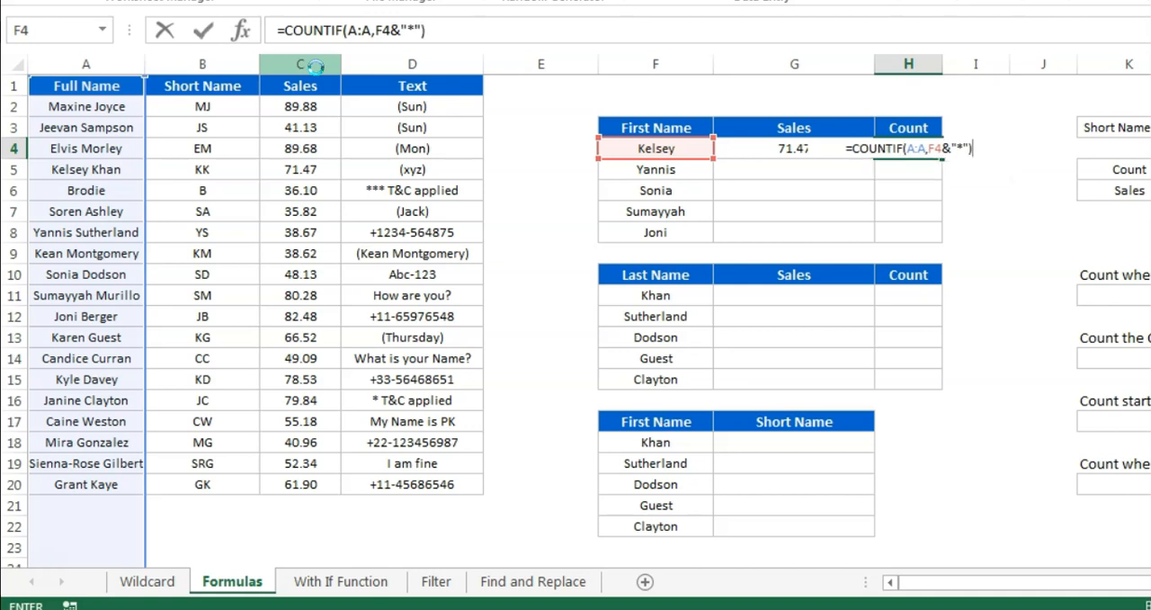
key("Return")
Fill the SUMIF and COUNTIF formulas from G4:H4 down to row 8 of the First Name table
key("Up")
key("Left")
key("Left")
key("ctrl+Down")
key("Right")
key("shift+Right")
key("shift+Up")
key("shift+Up")
key("shift+Up")
key("shift+Up")
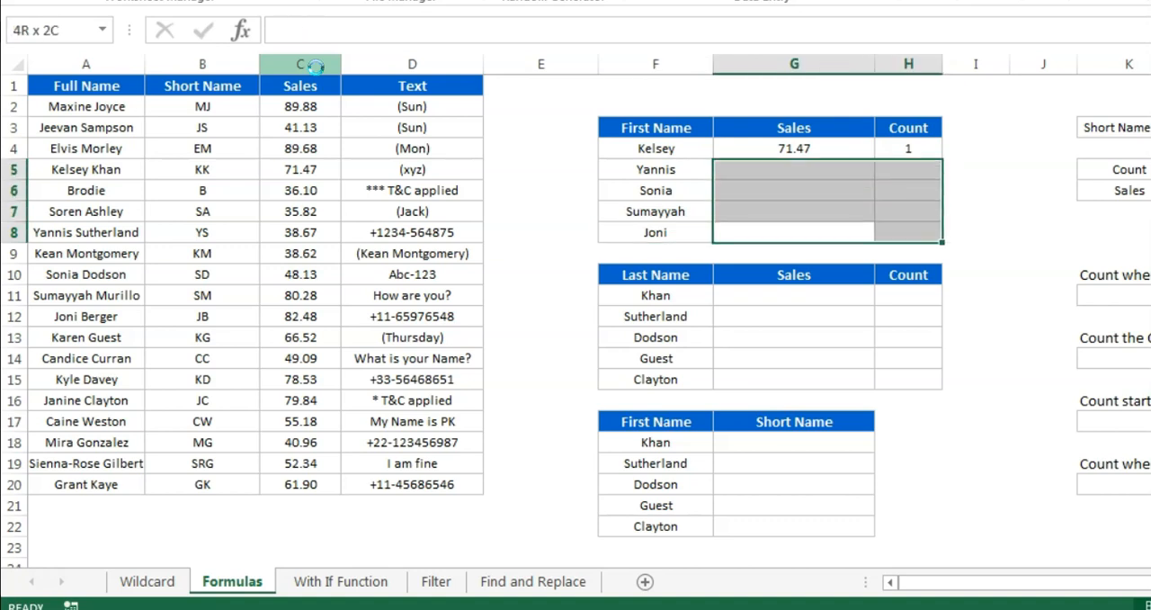
key("ctrl+d")
Examine the filled Sales and Count formulas in the First Name table
key("Up")
key("Up")
key("Up")
key("Up")
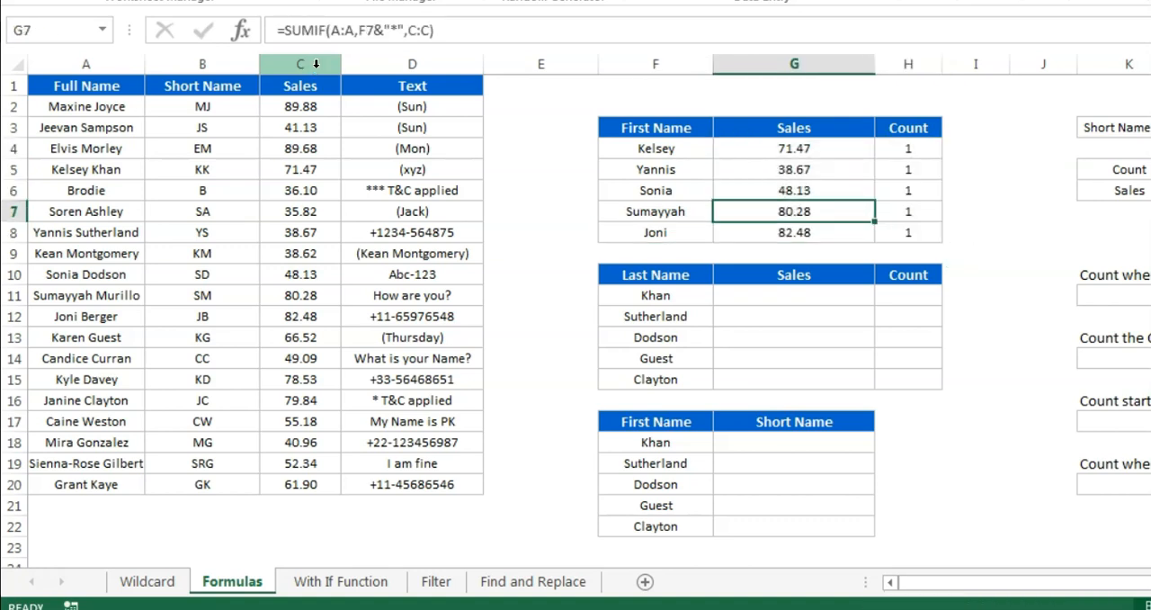
key("Right")
key("Down")
key("Down")
key("Down")
key("Down")
key("Up")
key("Up")
Copy the first name from cell F6 into the empty cell A21 below the Full Name list
key("Left")
key("Left")
left_click_drag(367, 27, 151, 25)
key("ctrl+c")
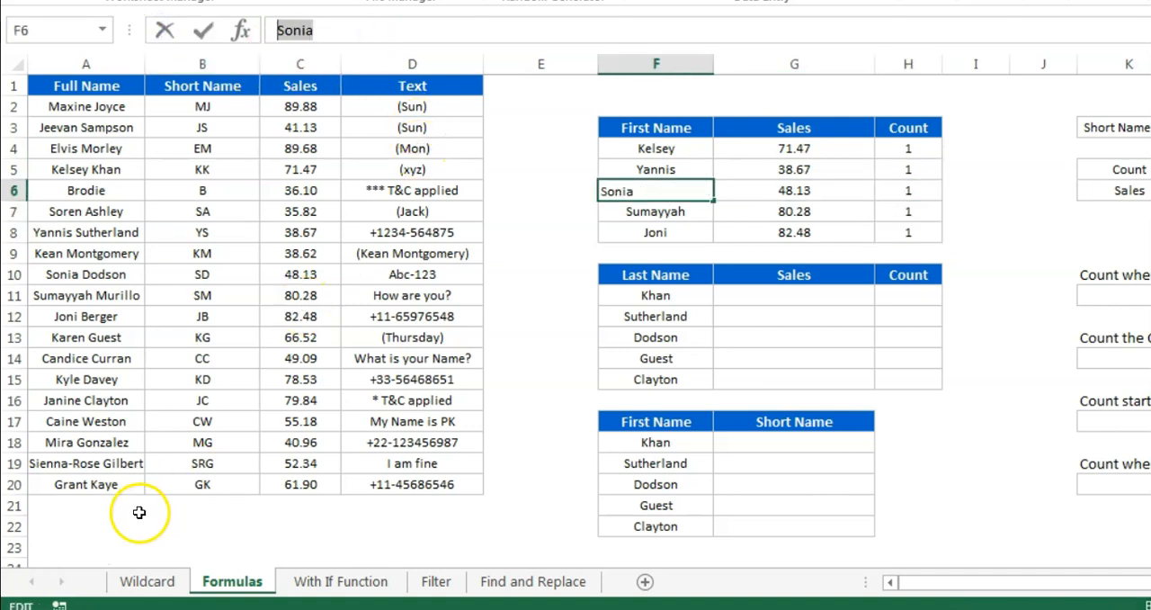
left_click(108, 507)
scroll(483, 477, "down", 1)
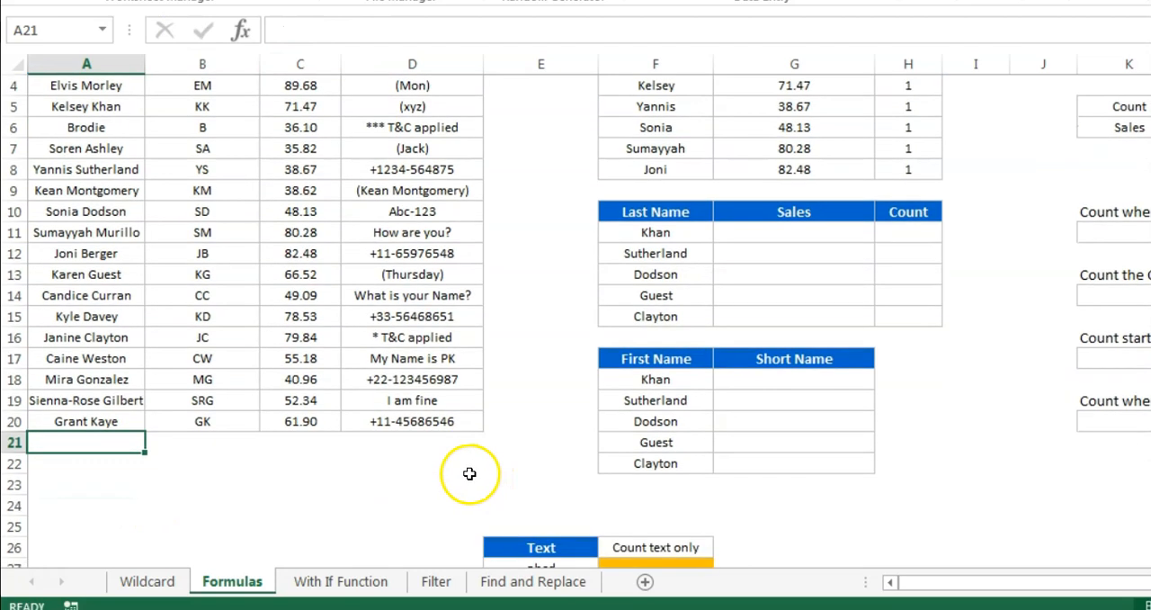
scroll(445, 486, "up", 1)
key("ctrl+v")
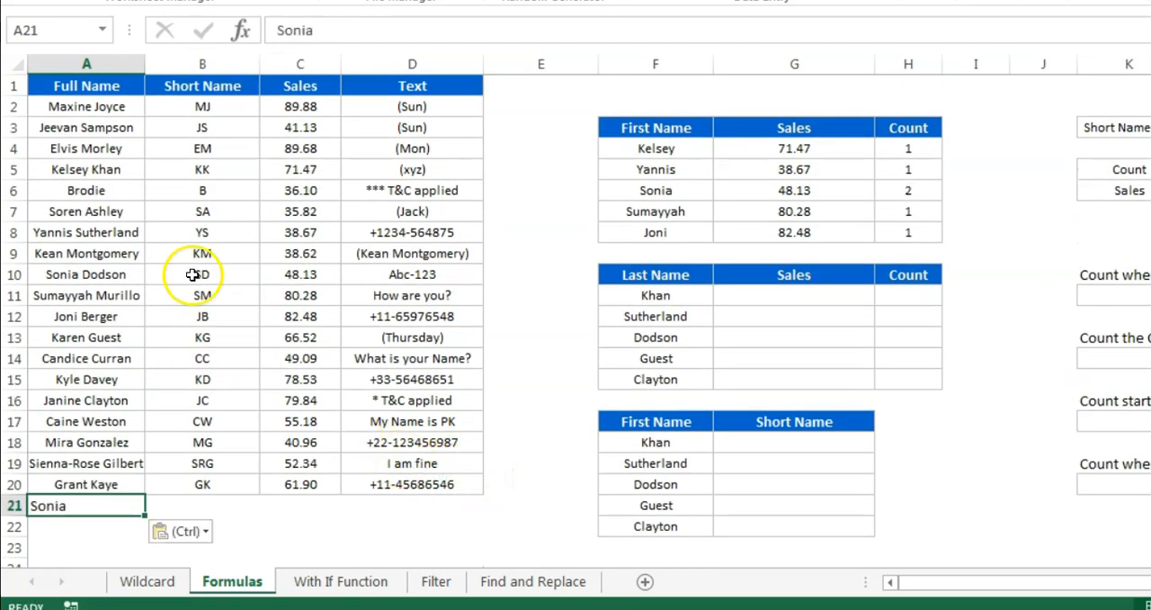
Add the placeholder lastname after the first name in cell A21
left_click(405, 31)
left_click(564, 30)
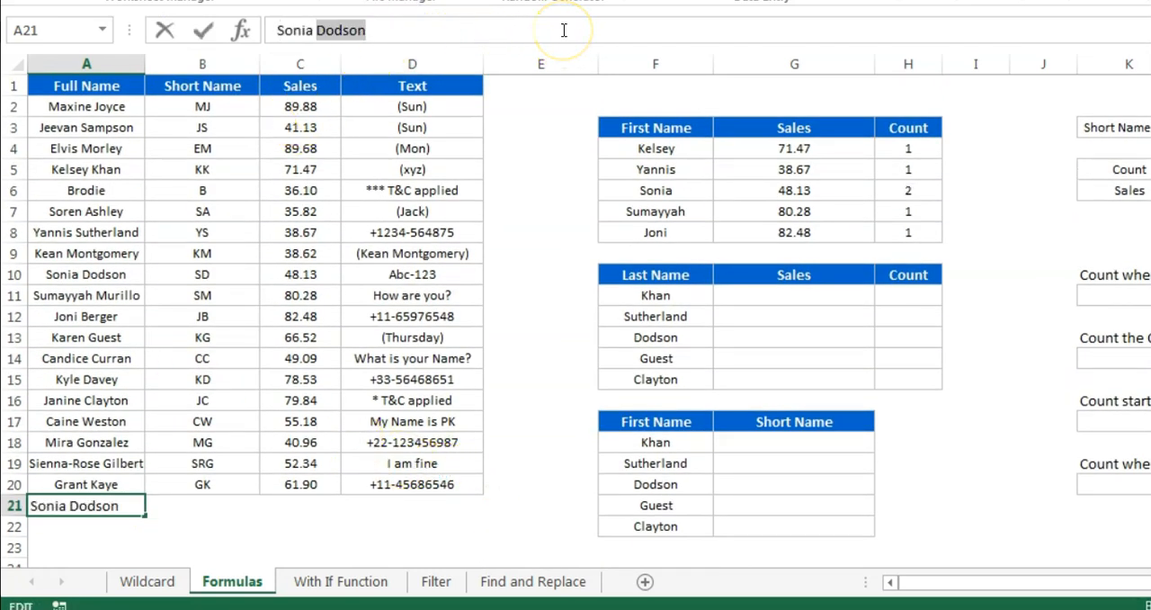
type("last")
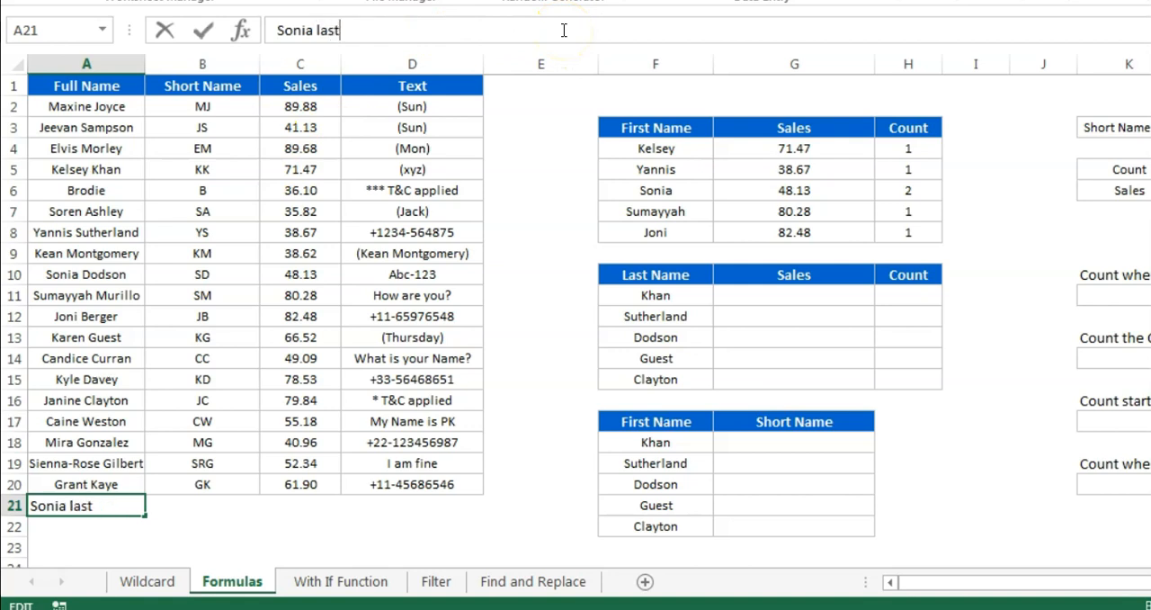
type("name")
key("Return")
Fill cells B21:D21 with the short name, sales and text from row 20
key("Up")
key("Right")
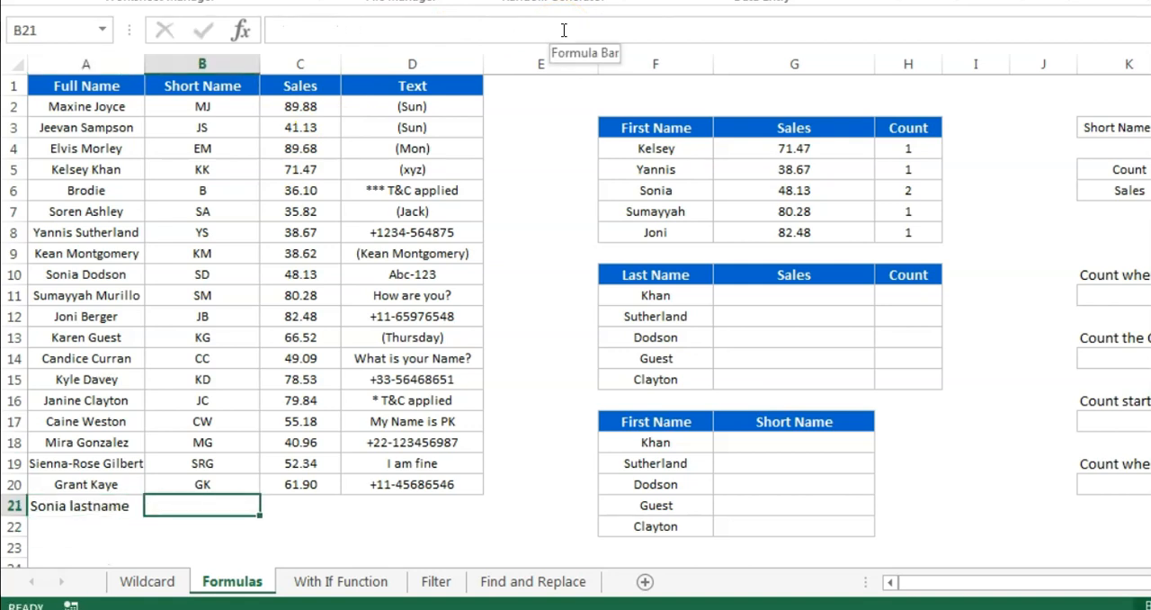
key("shift+Right")
key("shift+Right")
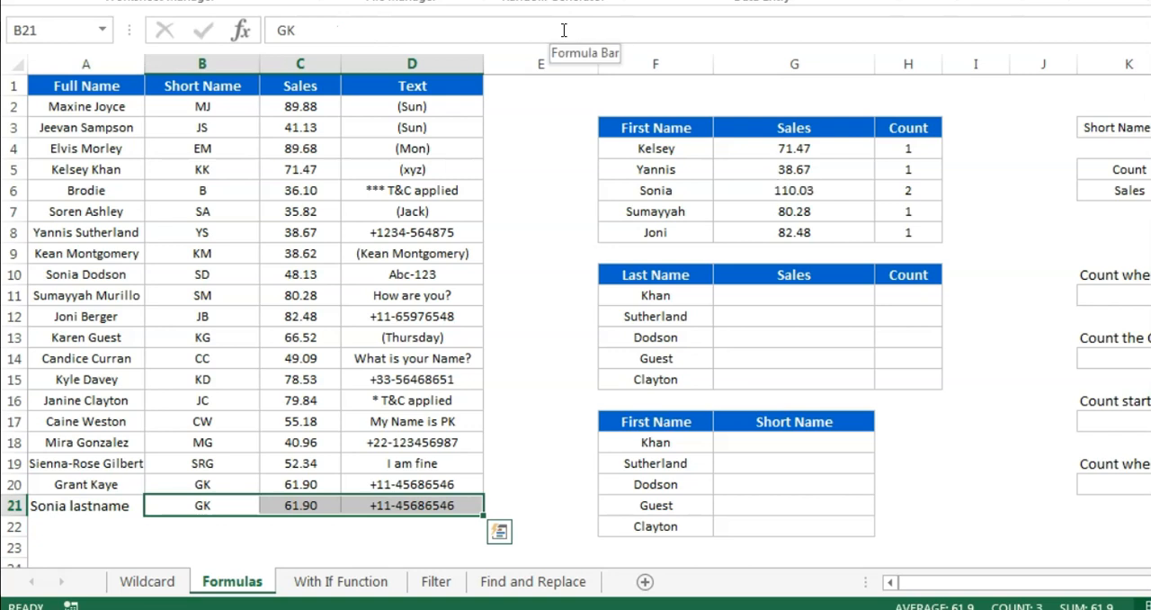
Check the Sales and Count formulas in row 6 of the First Name table
left_click(810, 190)
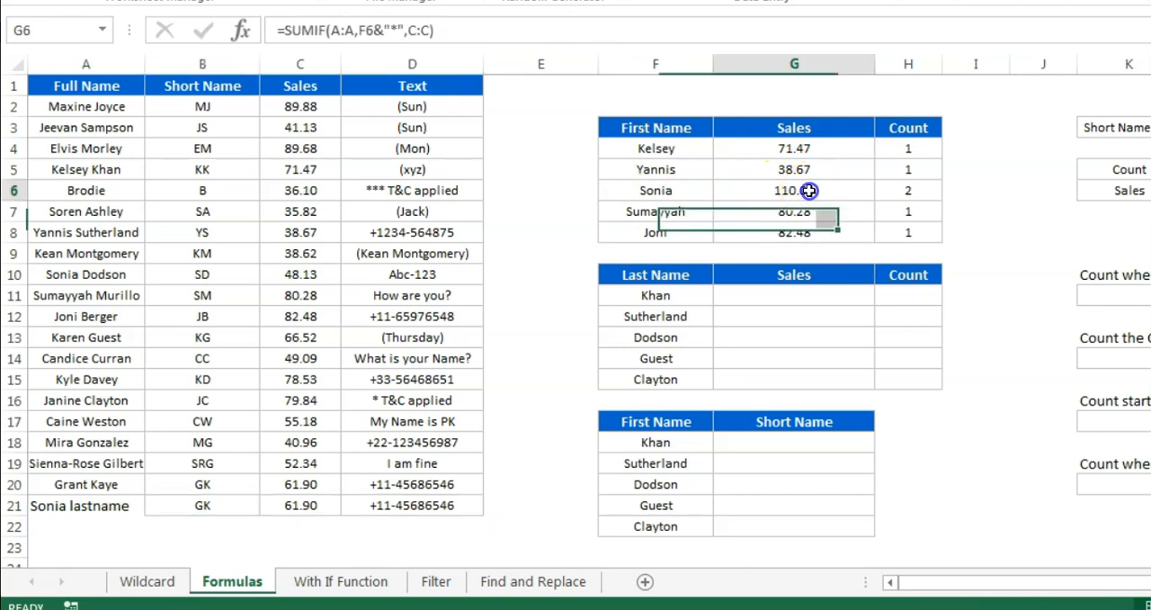
left_click(922, 189)
left_click(838, 190)
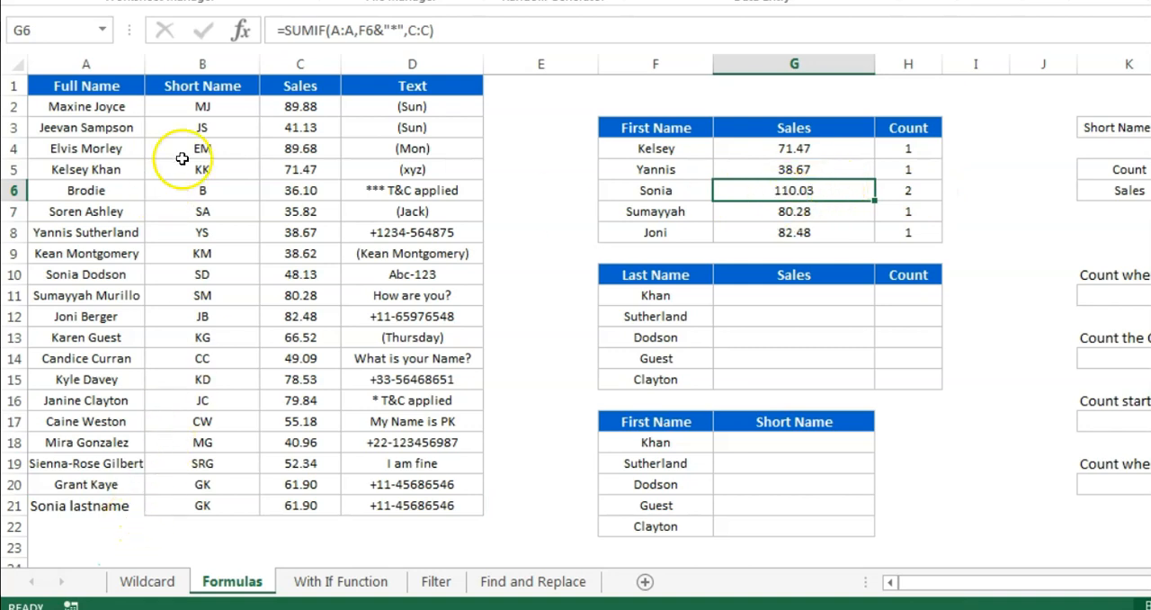
Turn on filters for the data table and deselect all entries in the Full Name filter
left_click(178, 82)
key("ctrl+shift+l")
key("Left")
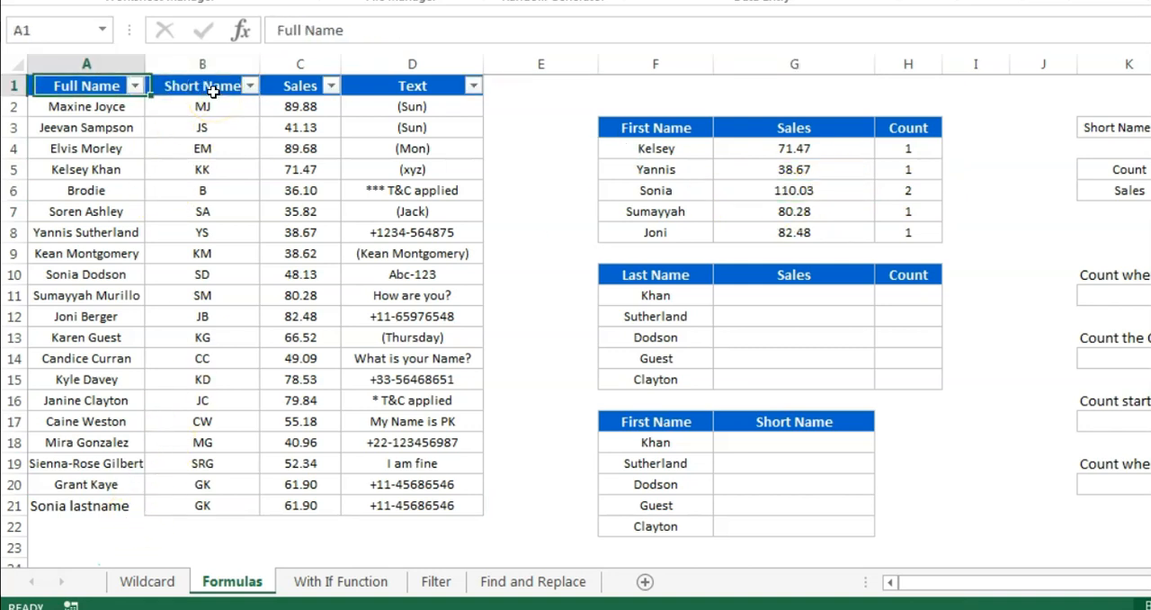
key("alt+Down")
key("Tab")
key("space")
Filter Full Name to the two entries that share the first name in F6
key("Down")
key("Down")
key("Down")
key("Down")
key("Down")
key("Down")
key("Down")
key("Down")
key("Down")
key("Down")
key("Down")
key("Down")
key("Down")
key("Down")
key("Down")
key("Down")
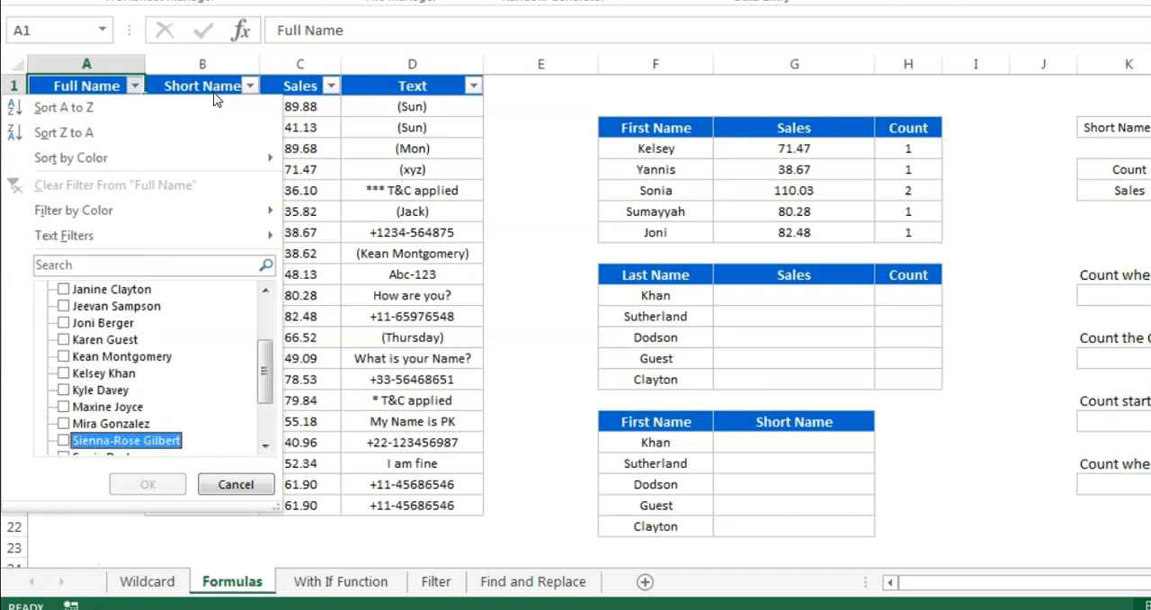
key("Up")
key("space")
key("space")
key("Down")
key("space")
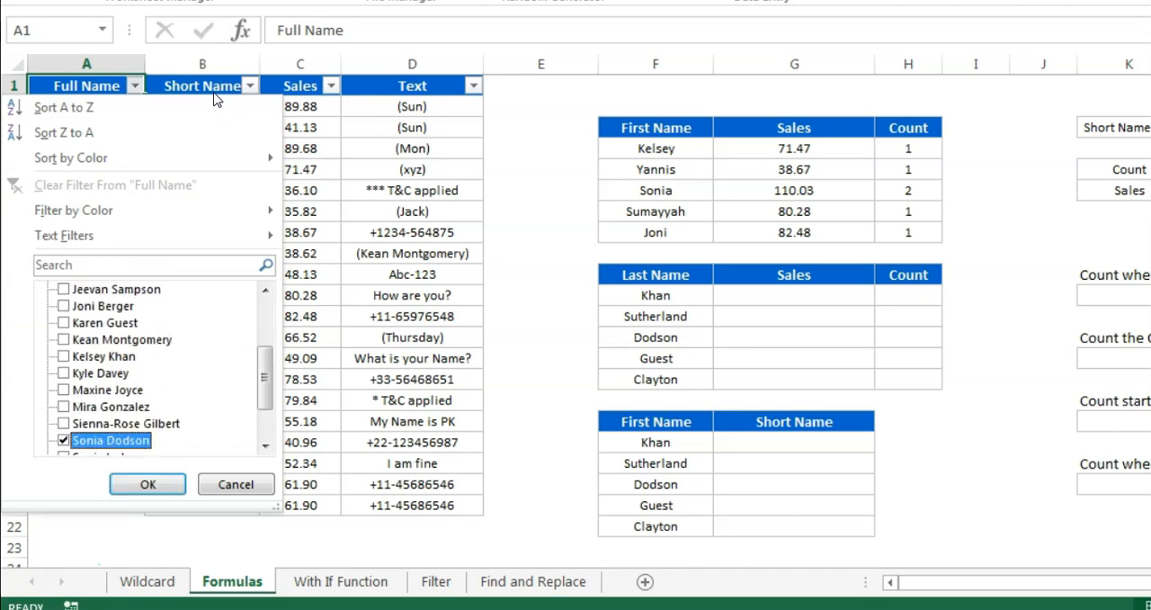
key("Down")
key("Return")
Select the two filtered Sales values to check their sum, and remove the filters from the table
key("Down")
key("Right")
key("Right")
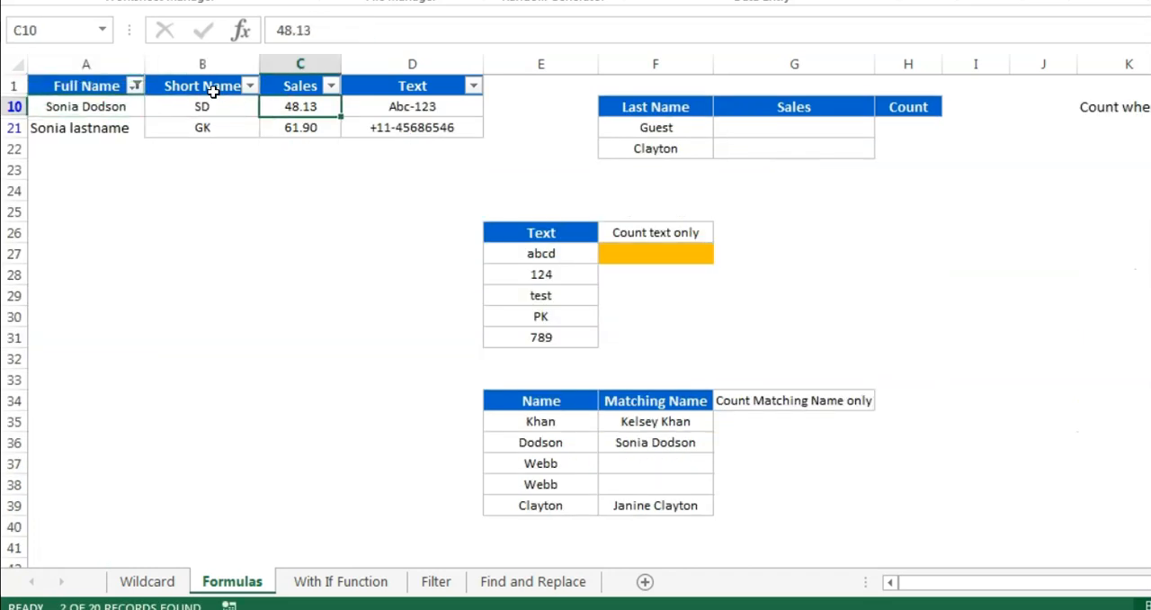
key("shift+Down")
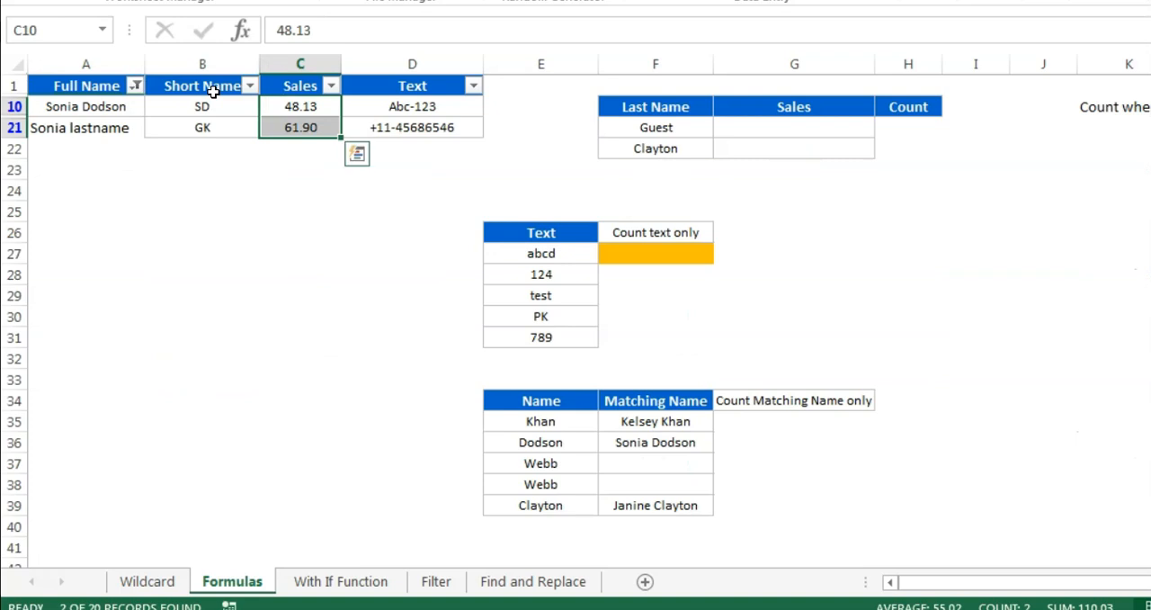
key("Up")
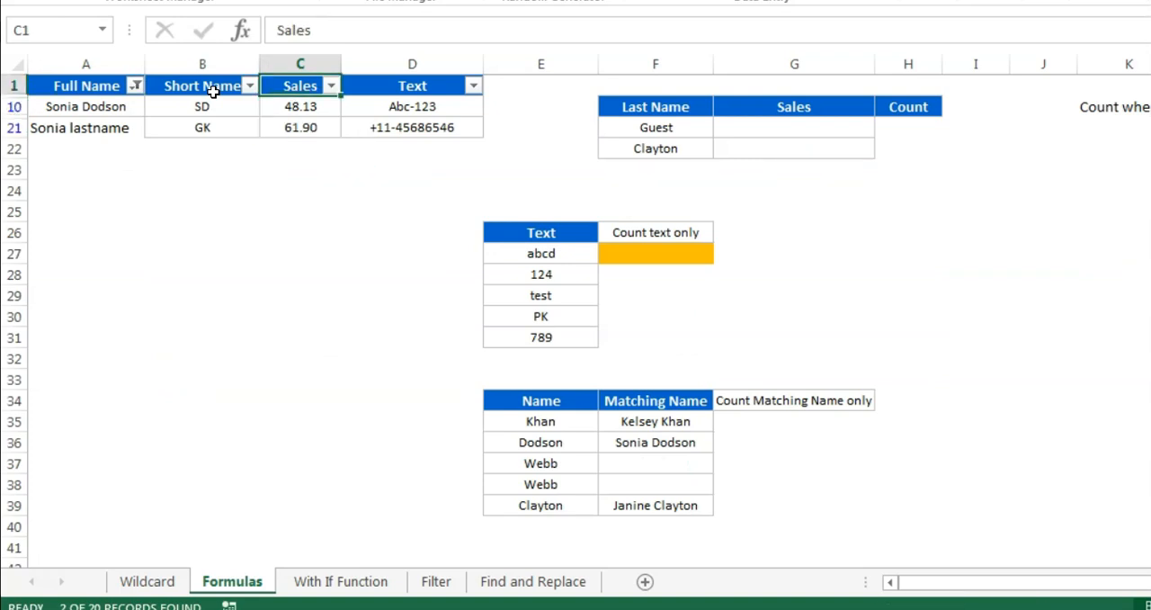
key("ctrl+shift+l")
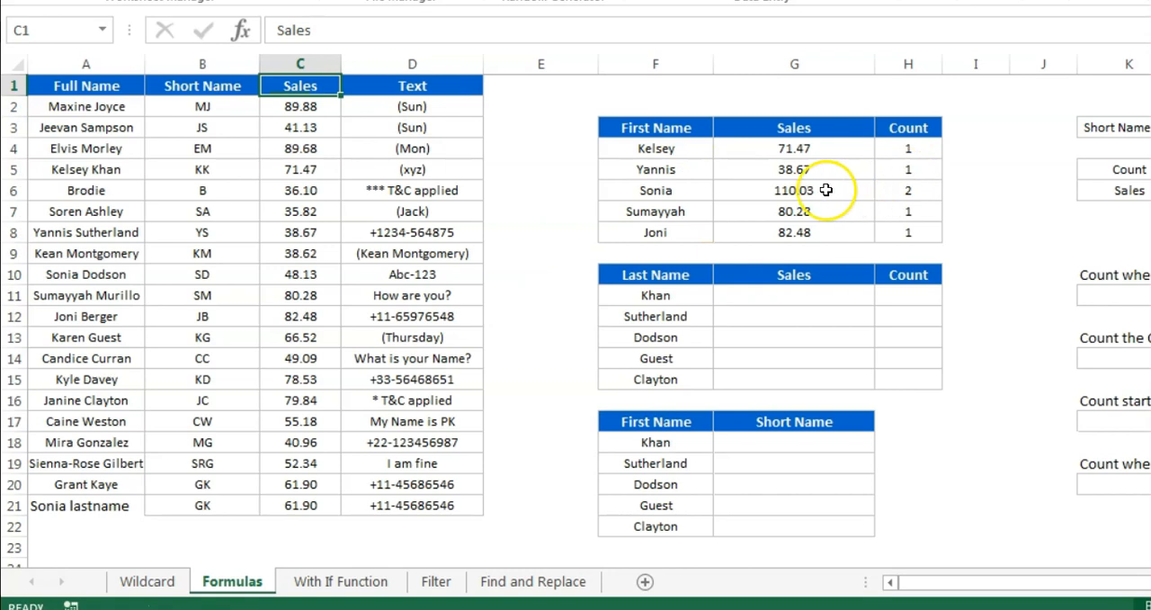
Review the Sales formulas in G6 and G4 and the entries in the First Name and Last Name lists
left_click(826, 190)
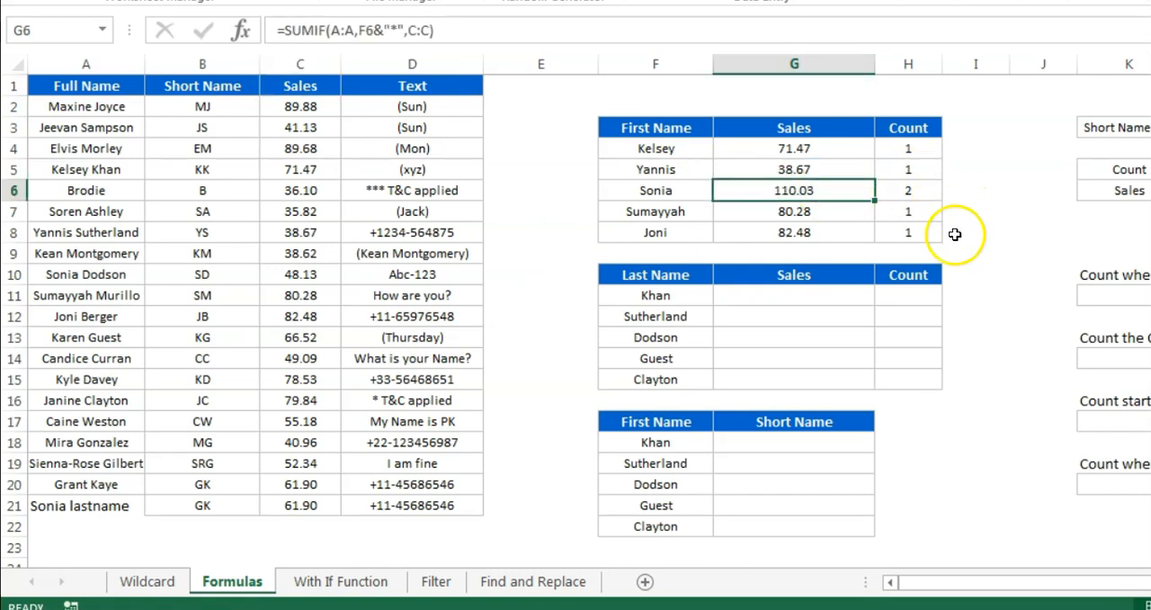
left_click(674, 298)
left_click_drag(660, 149, 670, 231)
left_click(817, 149)
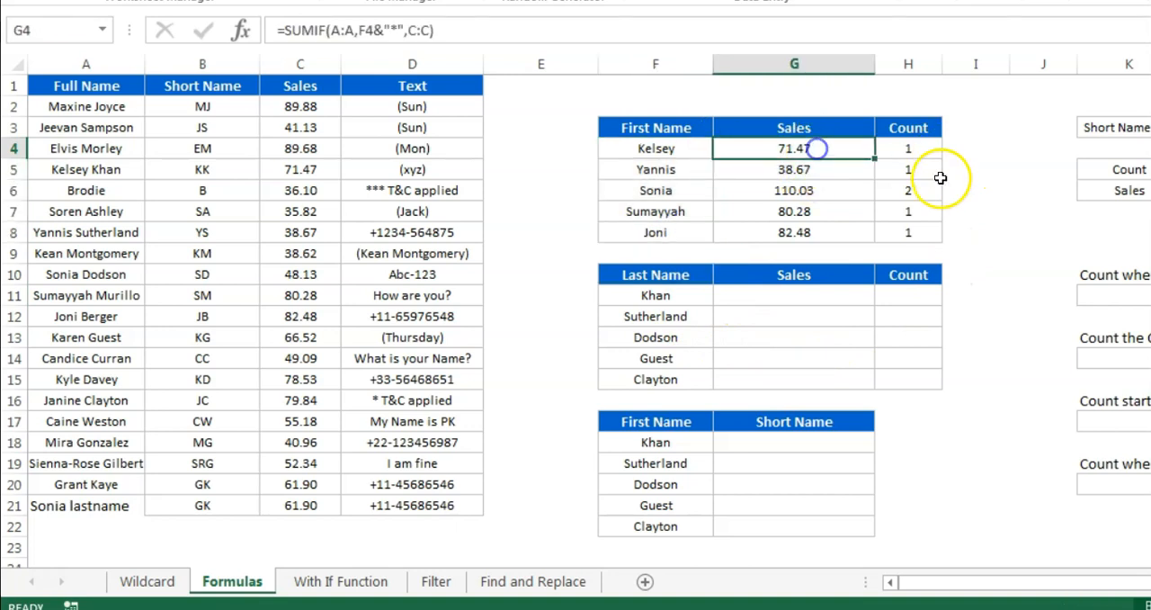
left_click_drag(673, 297, 666, 379)
Examine the *PK* and *tion patterns on the Wildcard sheet, including how *tion works and its examples
left_click(148, 581)
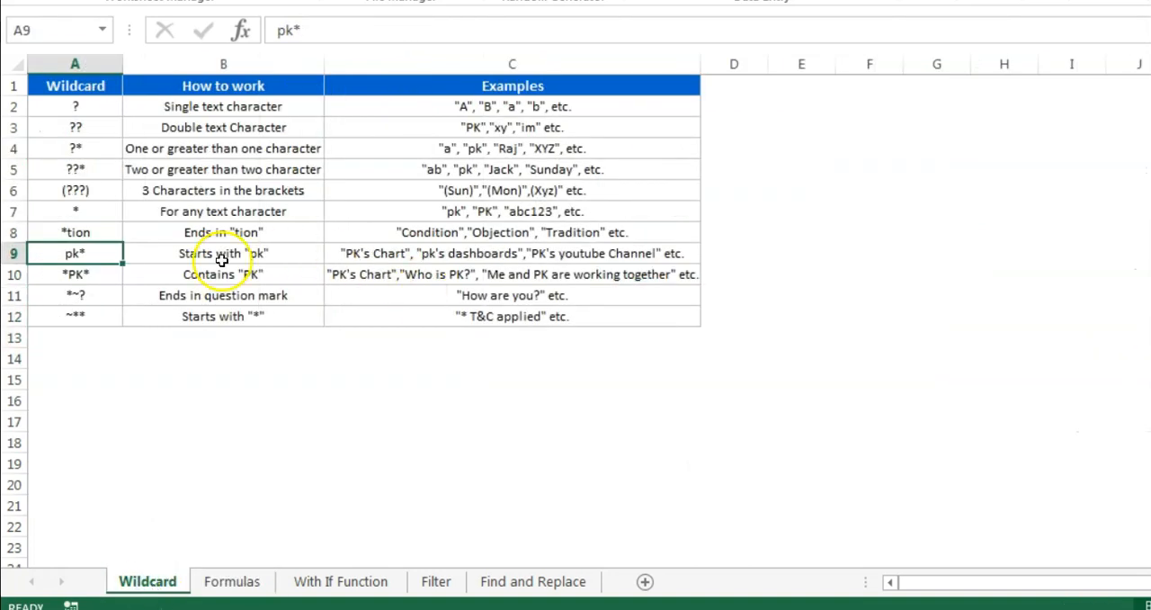
left_click(77, 274)
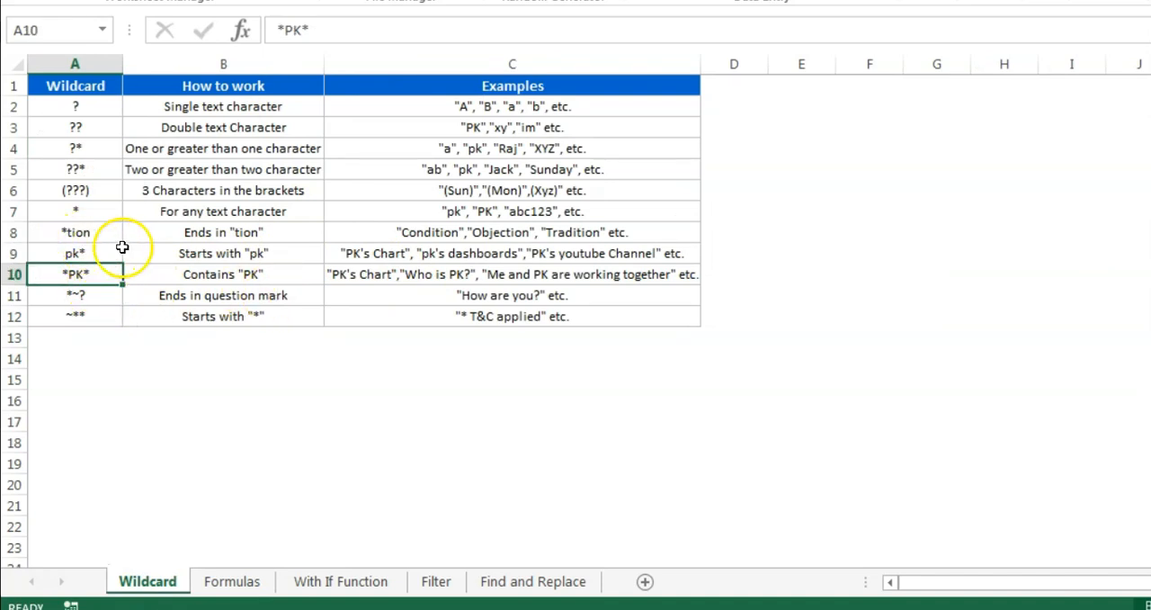
left_click(90, 232)
left_click(265, 234)
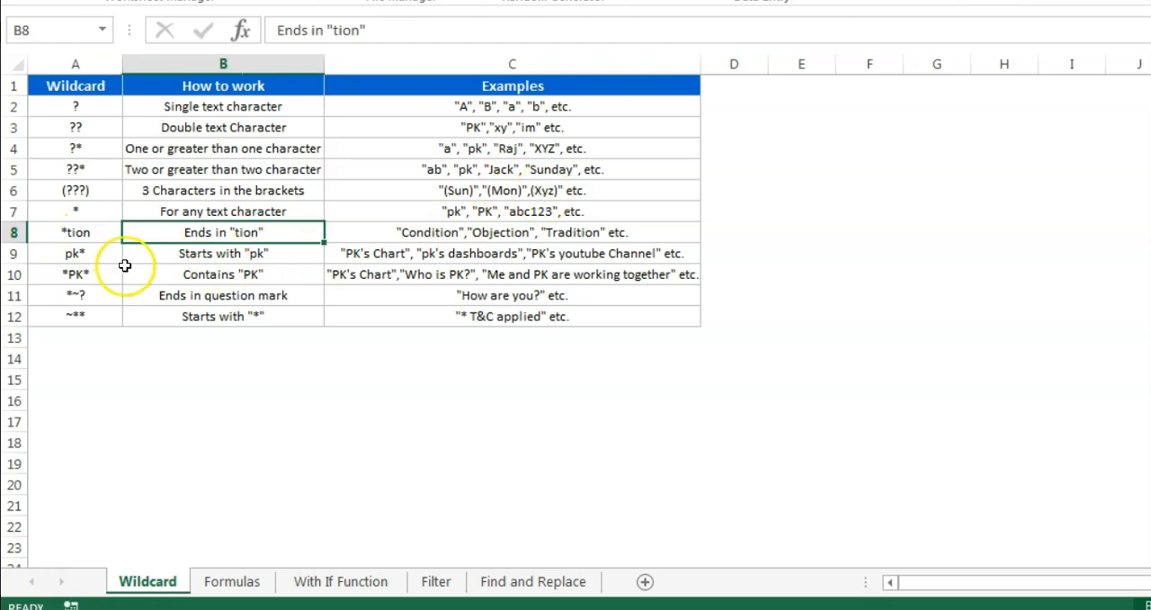
left_click(77, 233)
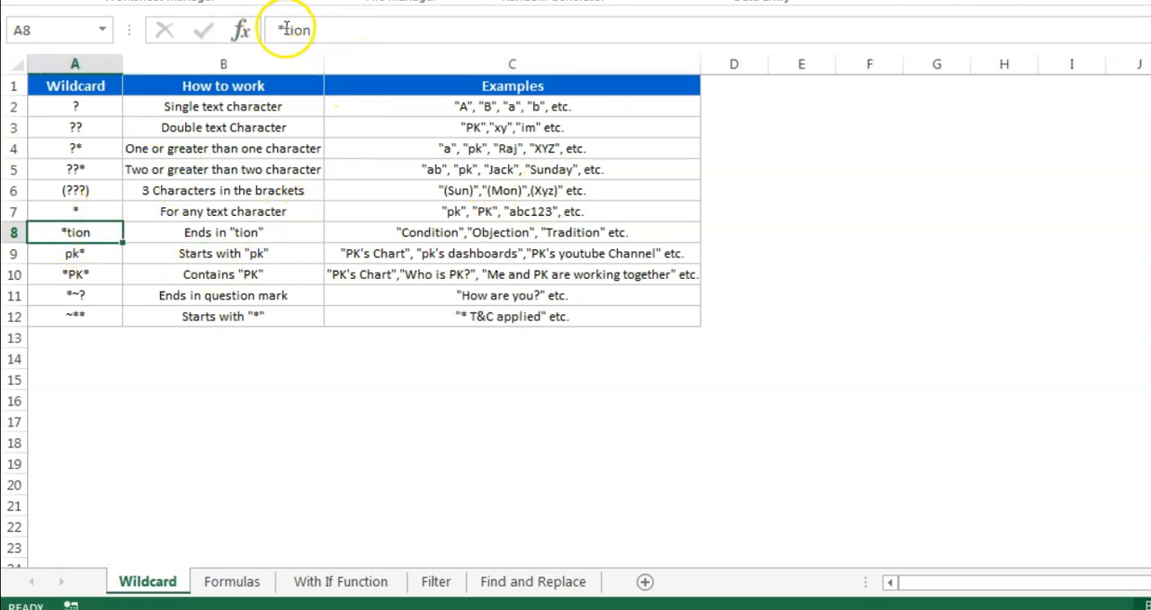
key("Right")
key("Right")
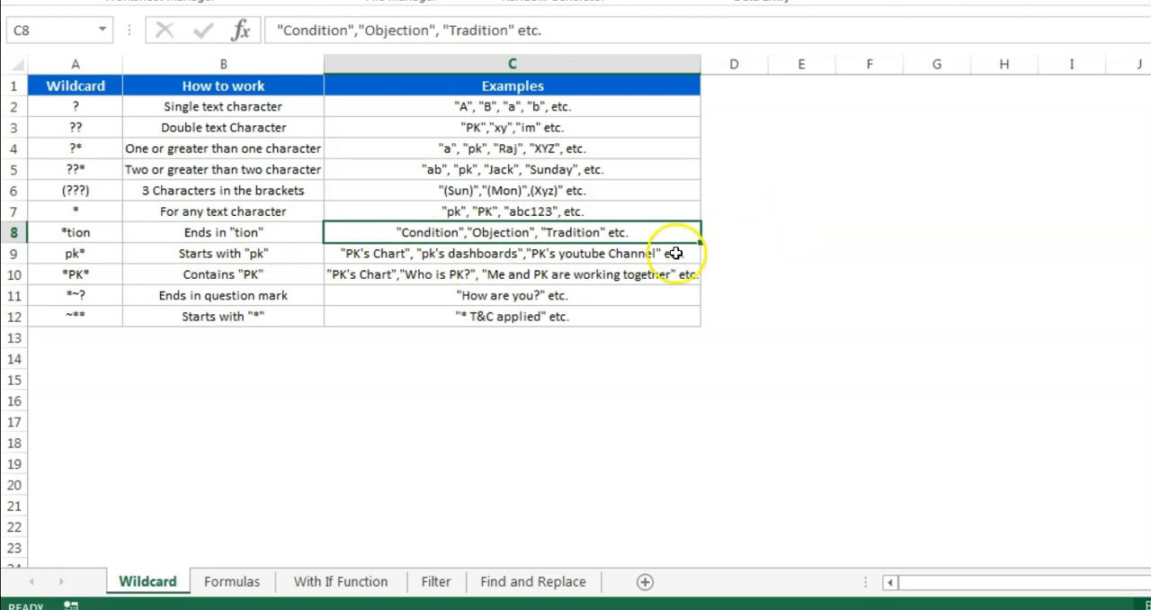
On the Formulas sheet, start a SUMIF formula in G11 with the whole Full Name column A:A as the range
left_click(234, 584)
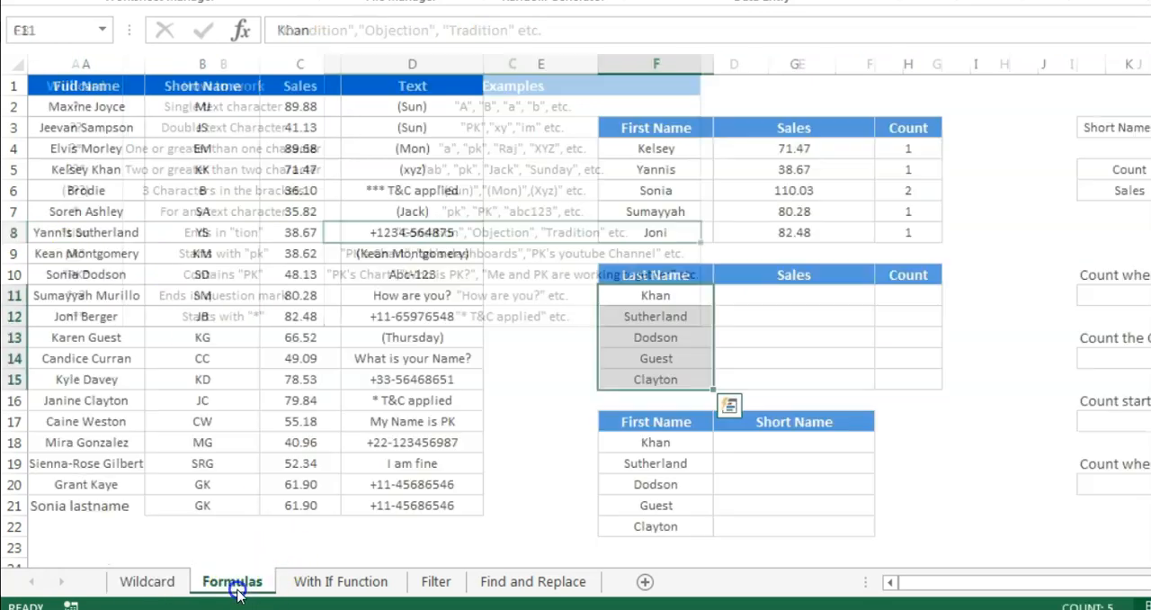
left_click(806, 297)
type("=")
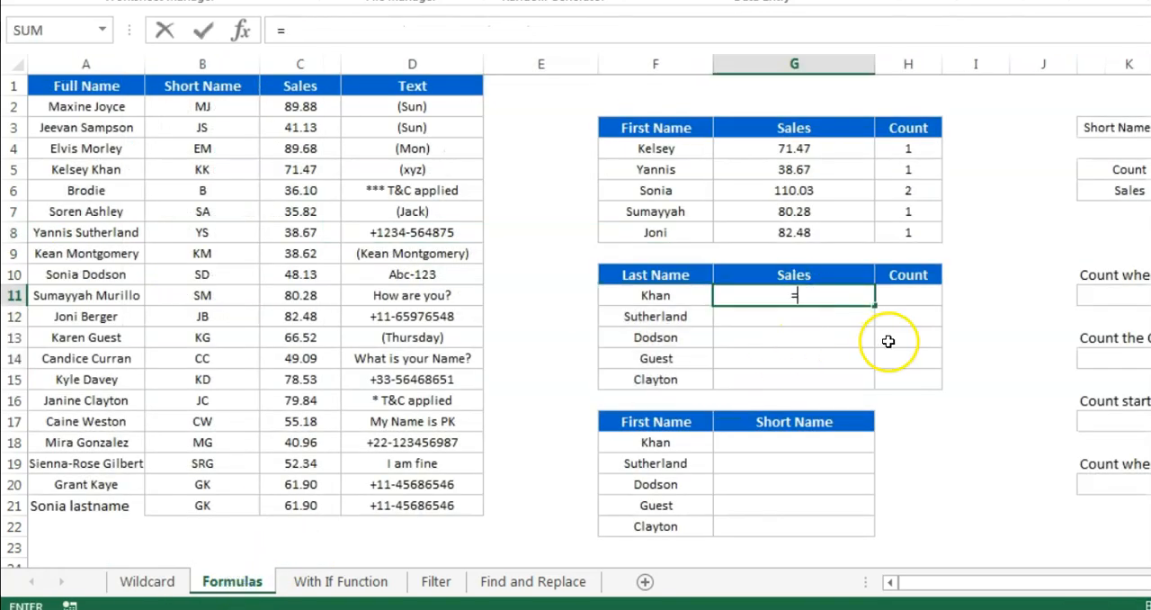
type("sumif")
key("Tab")
key("Left")
key("Left")
key("Left")
key("Left")
key("Left")
key("Left")
key("ctrl+space")
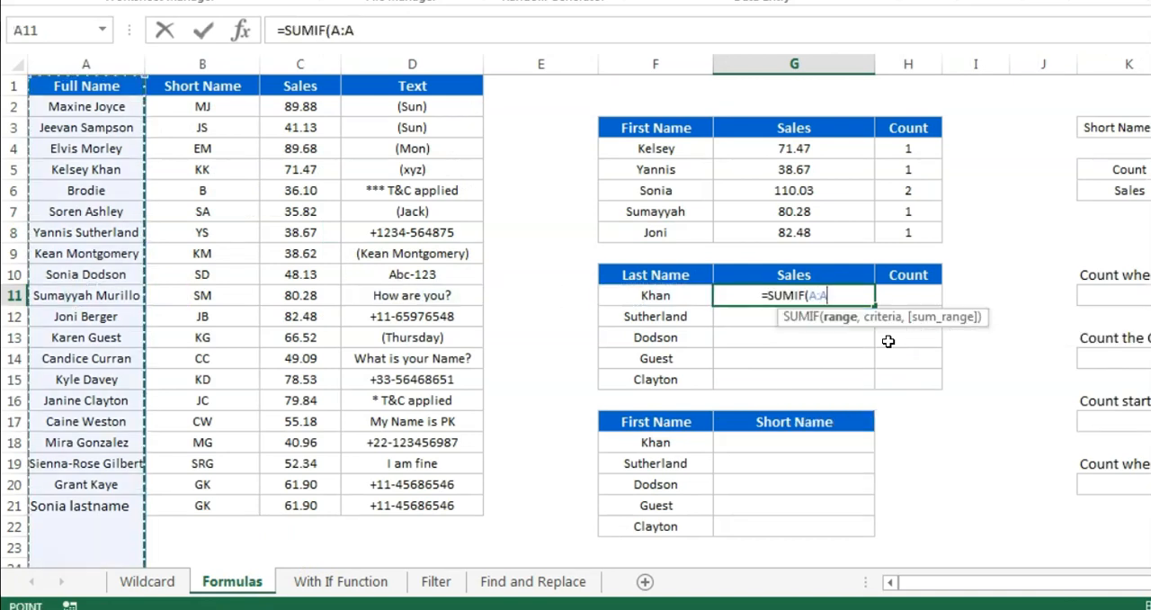
Complete the G11 formula with the ends-with criteria "*"&F11 and the sum range C:C
type(",")
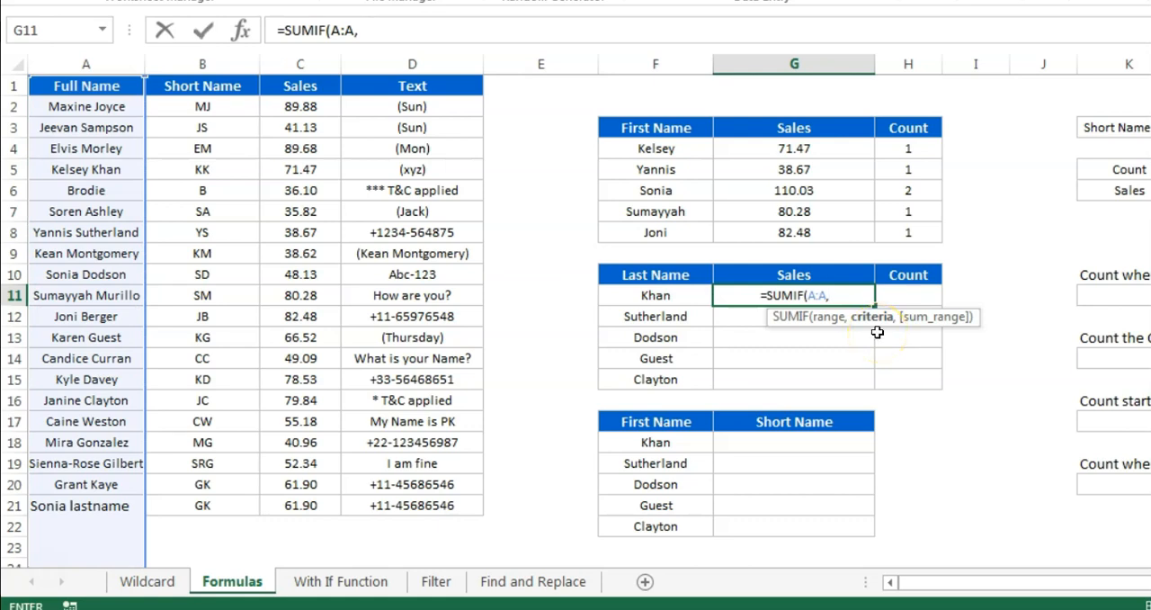
type("\"*\"")
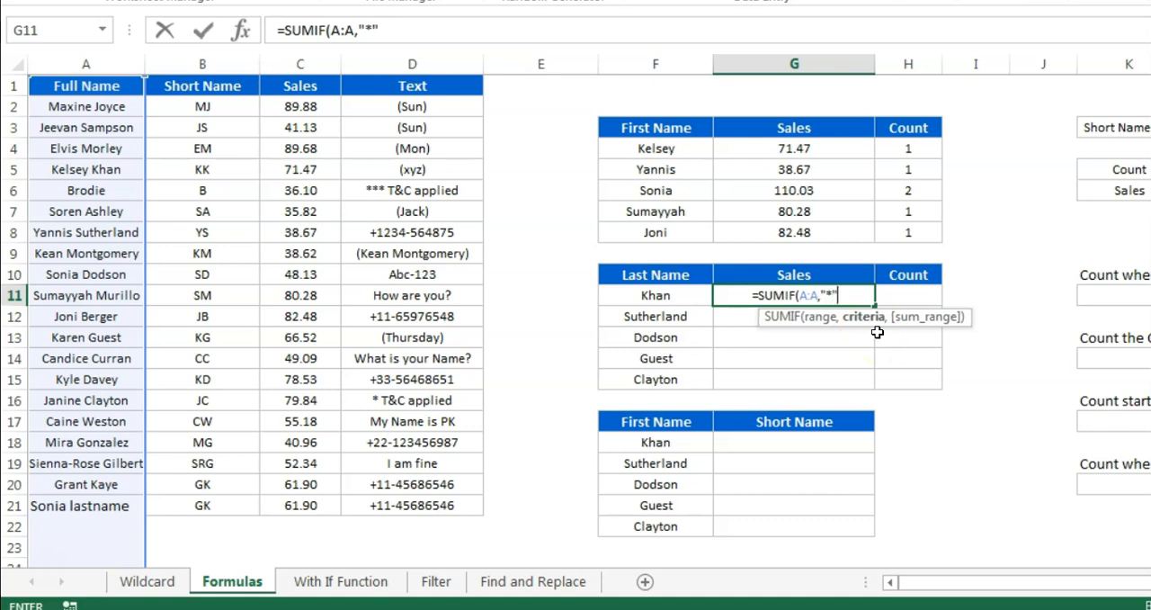
type("&")
key("Left")
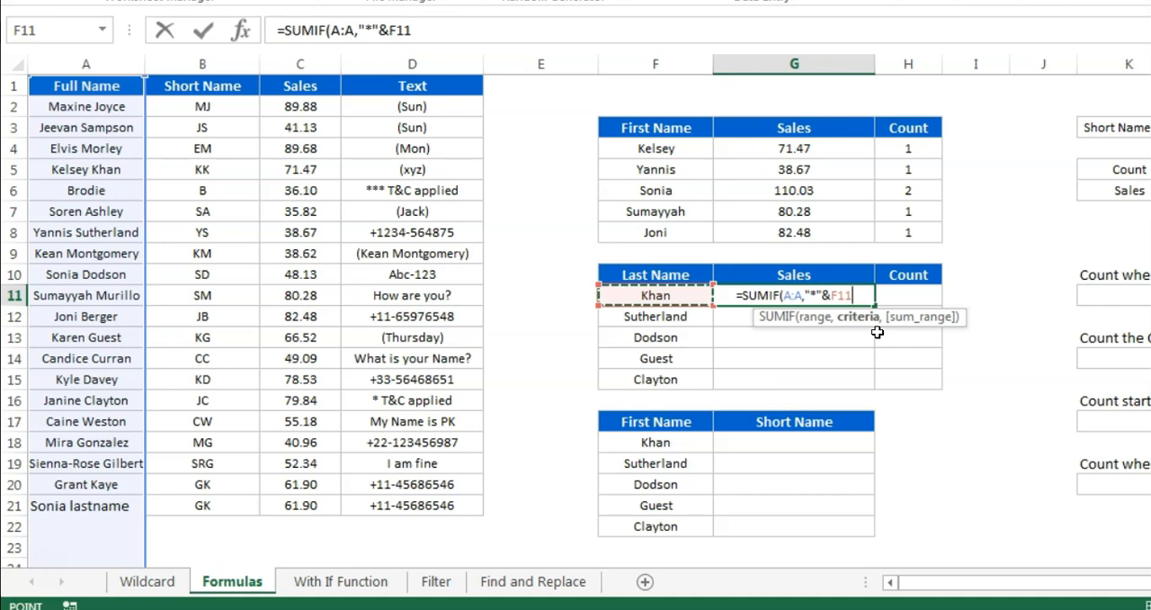
type(",")
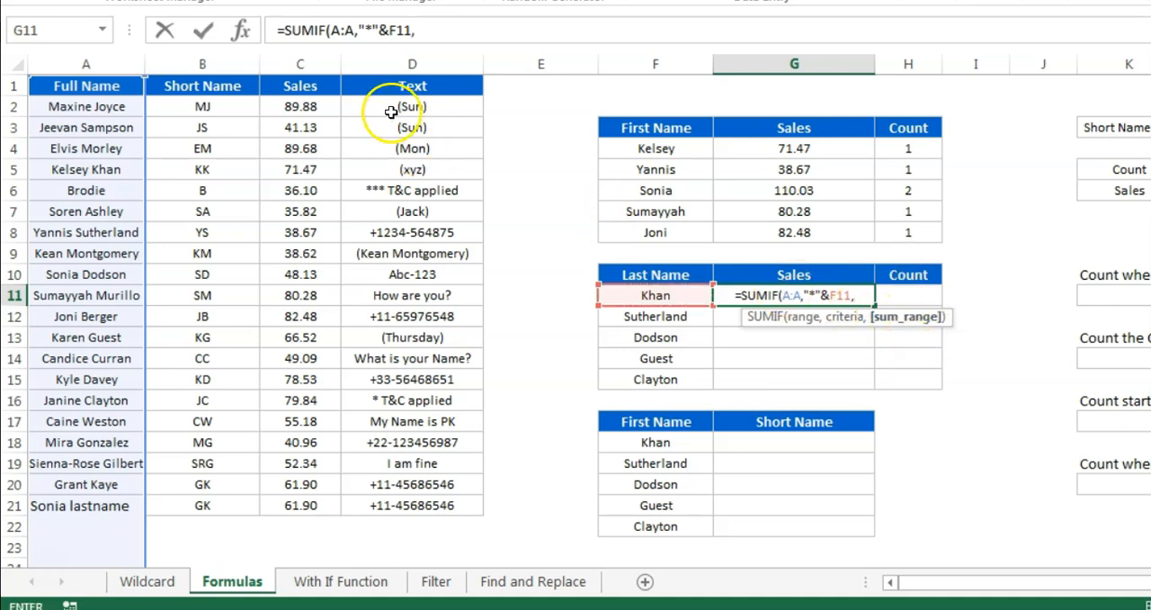
left_click(306, 63)
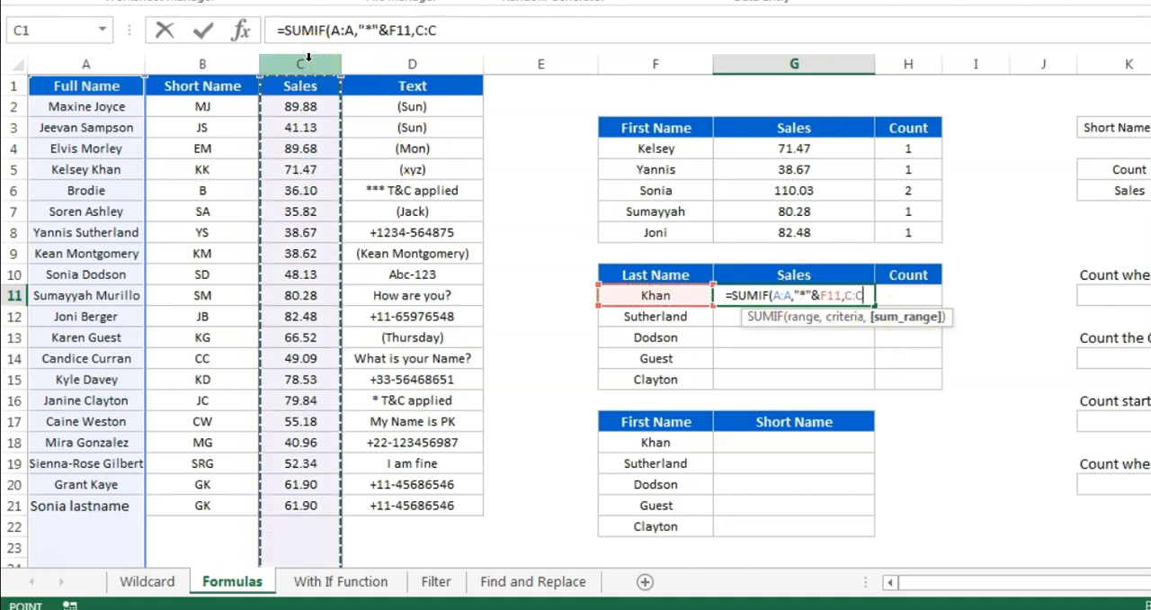
type(")")
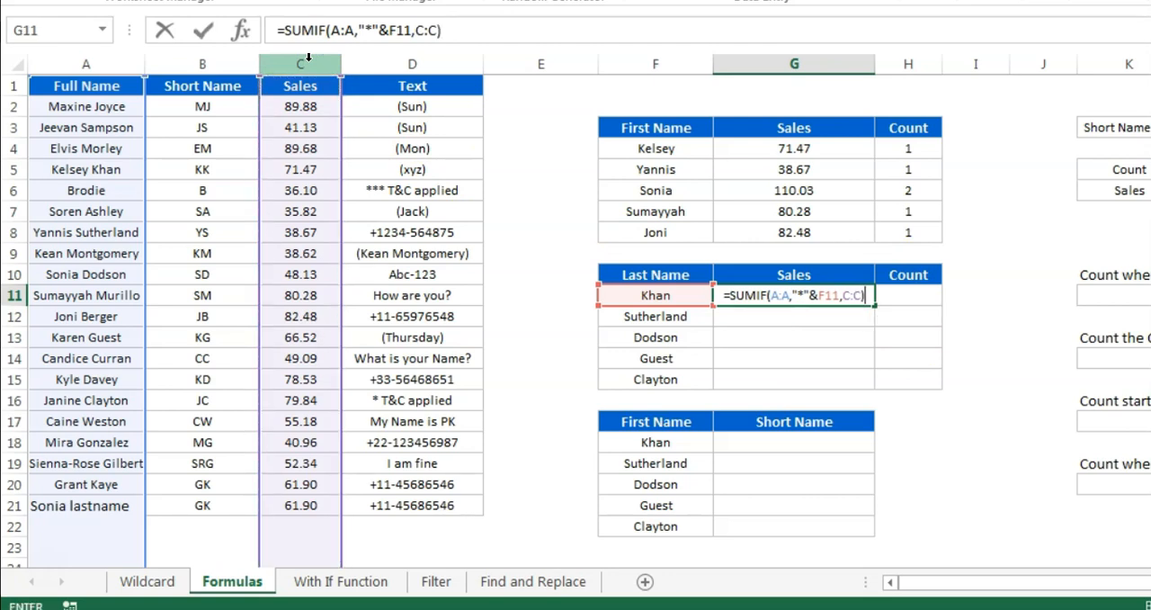
key("Return")
key("Up")
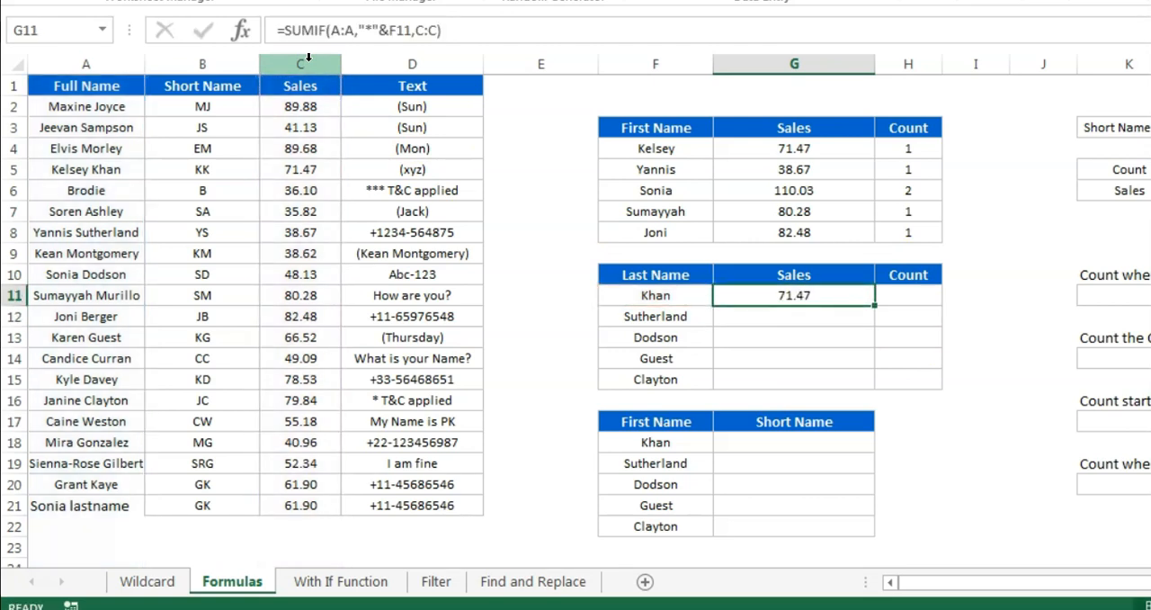
Enter =COUNTIF(A:A,"*"&F11) in H11 to count the entries ending with the last name
key("Right")
type("=cou")
key("Down")
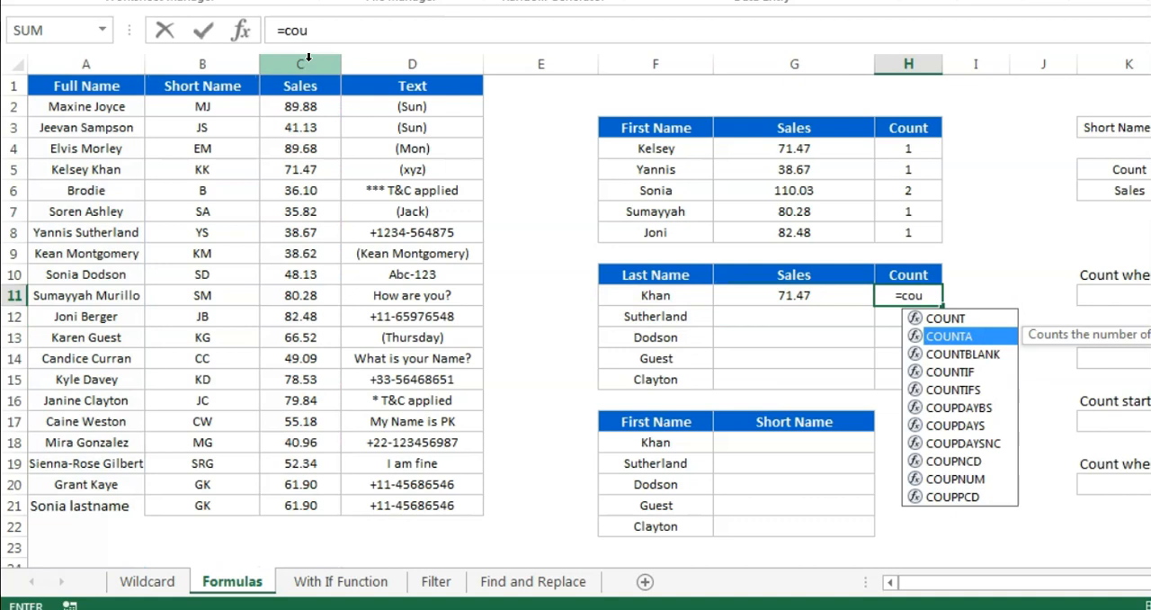
key("Left")
key("Left")
key("Left")
key("Left")
key("Left")
key("Left")
key("Left")
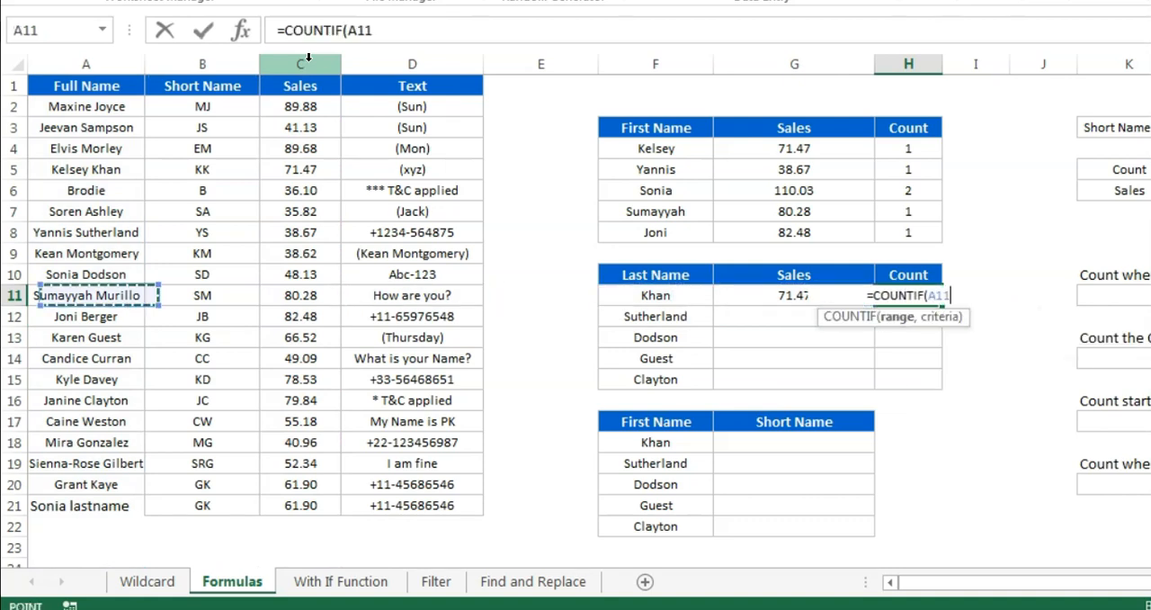
key("ctrl+space")
type(",1")
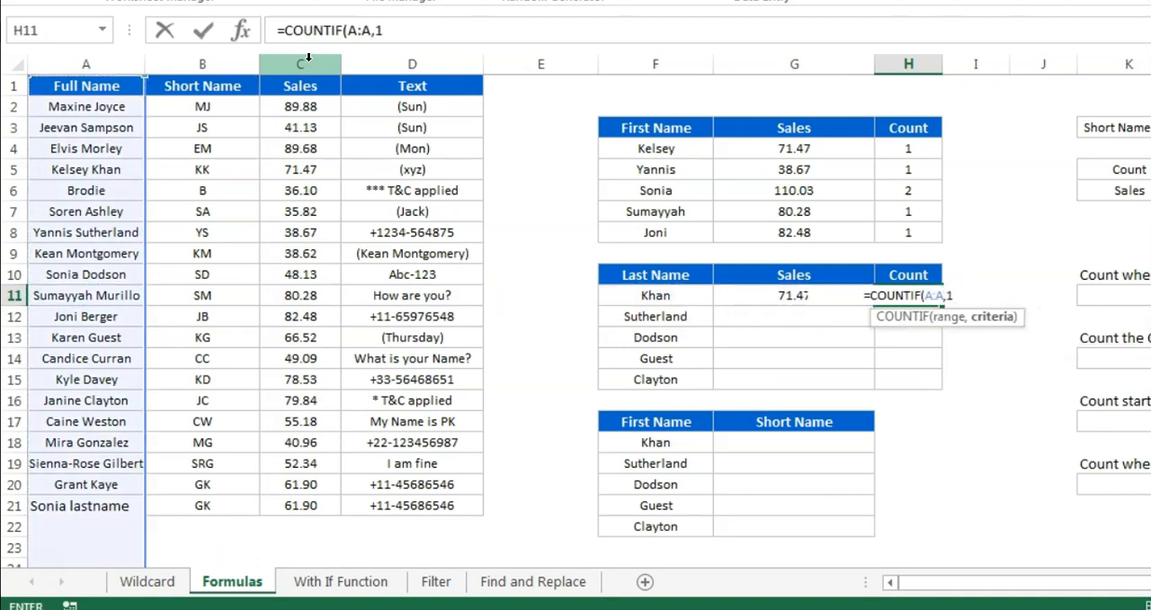
key("BackSpace")
type("\"*")
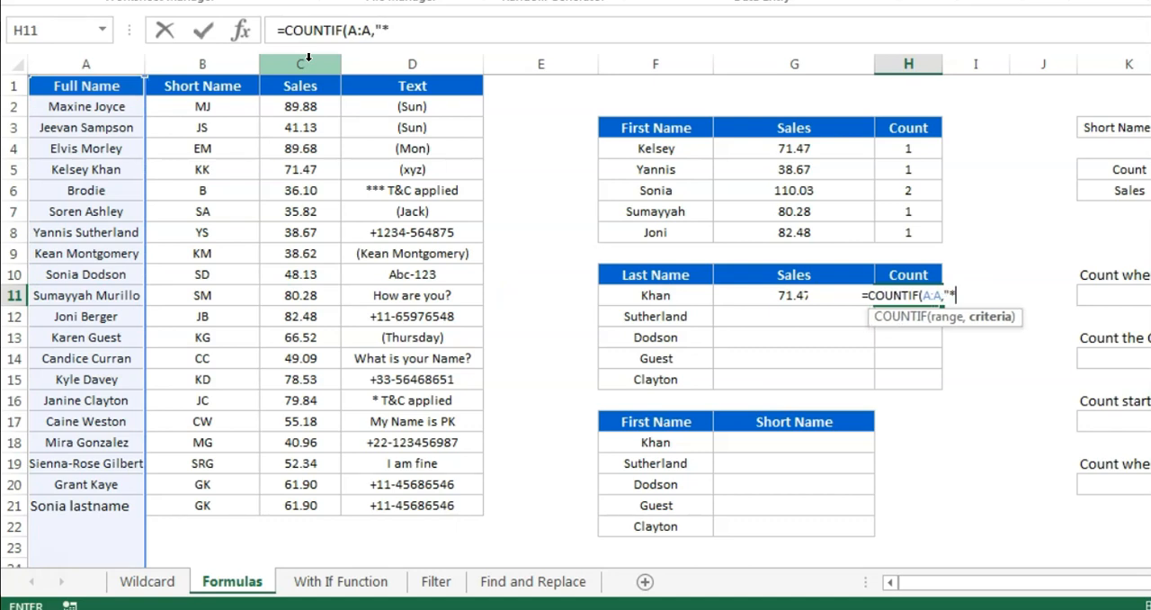
type("\"&")
key("Left")
key("Left")
key("Return")
Fill the G11 and H11 formulas down through row 15 of the Last Name table
key("Left")
key("Left")
key("Down")
key("Down")
key("Down")
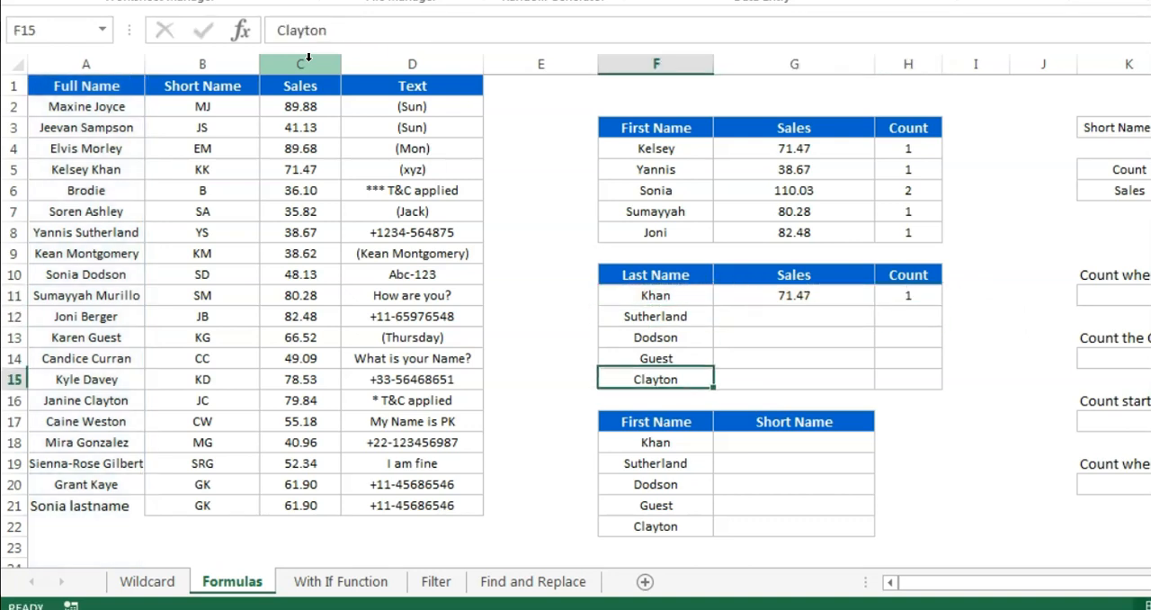
key("Right")
key("shift+Right")
key("shift+Up")
key("shift+Up")
key("shift+Up")
key("shift+Up")
key("ctrl+d")
Review the filled SUMIF and COUNTIF formulas in the Sales and Count columns of the Last Name table
key("Up")
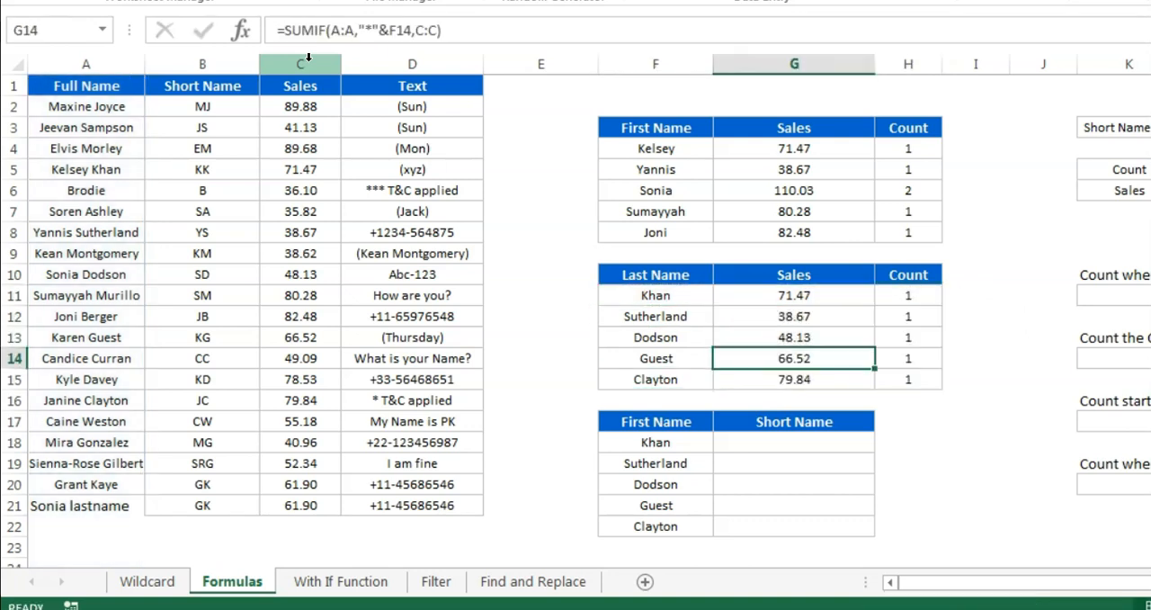
key("Up")
key("Up")
key("Up")
key("Down")
key("Down")
key("Down")
key("Down")
key("Right")
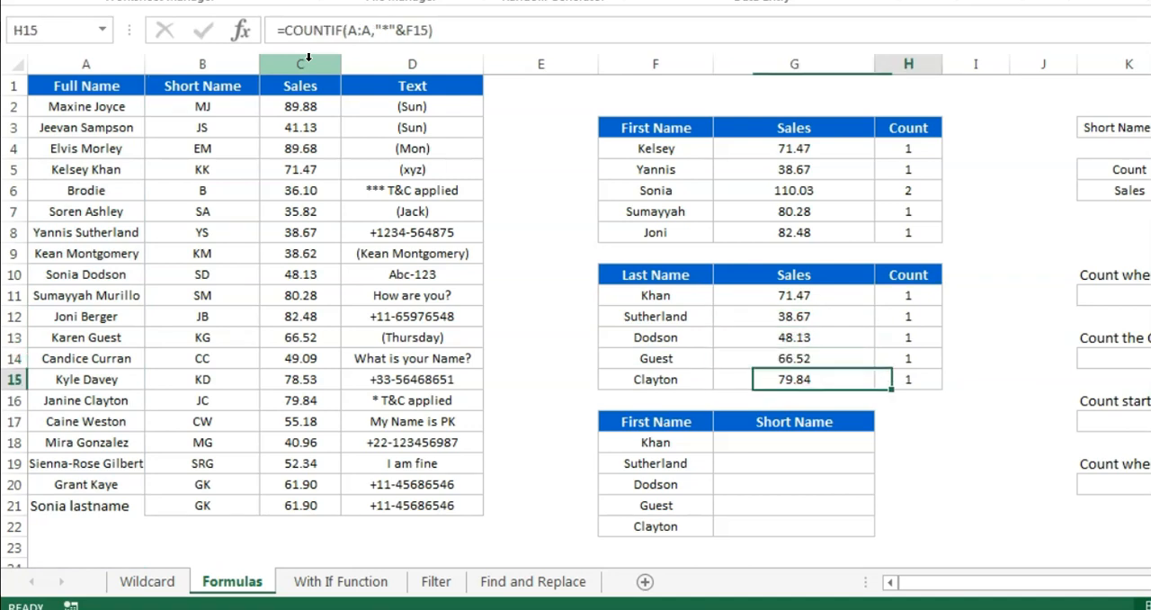
key("Up")
key("Up")
key("Up")
key("Up")
key("Left")
key("Left")
Add "Firstname Guest" as Full Name in A22 and fill B22:D22 from the row above
key("Left")
key("Left")
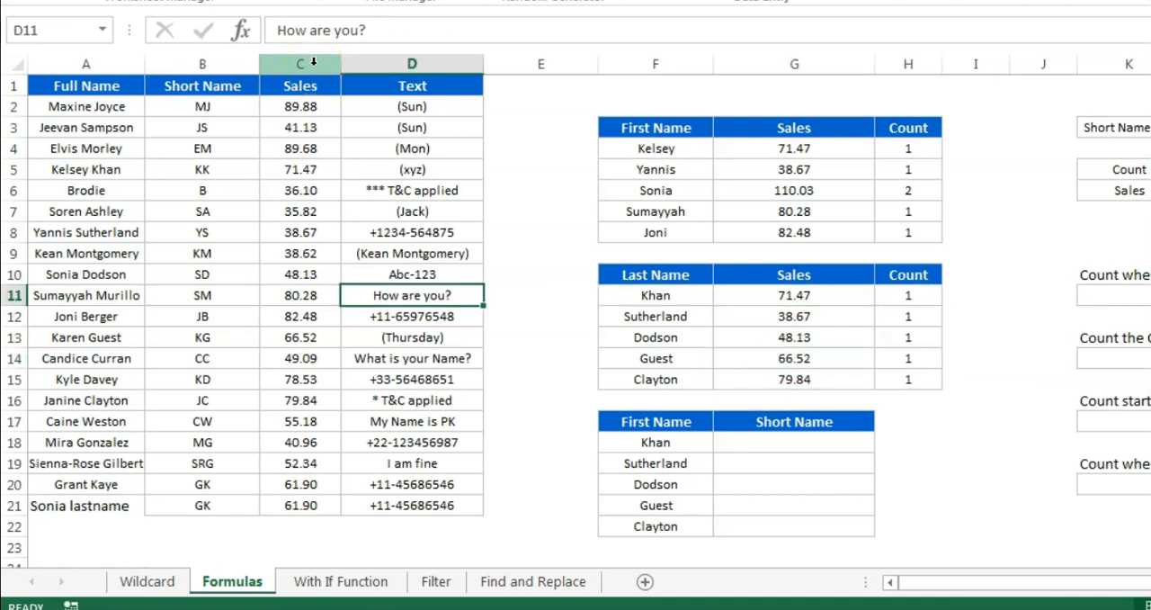
key("Left")
key("Left")
key("Left")
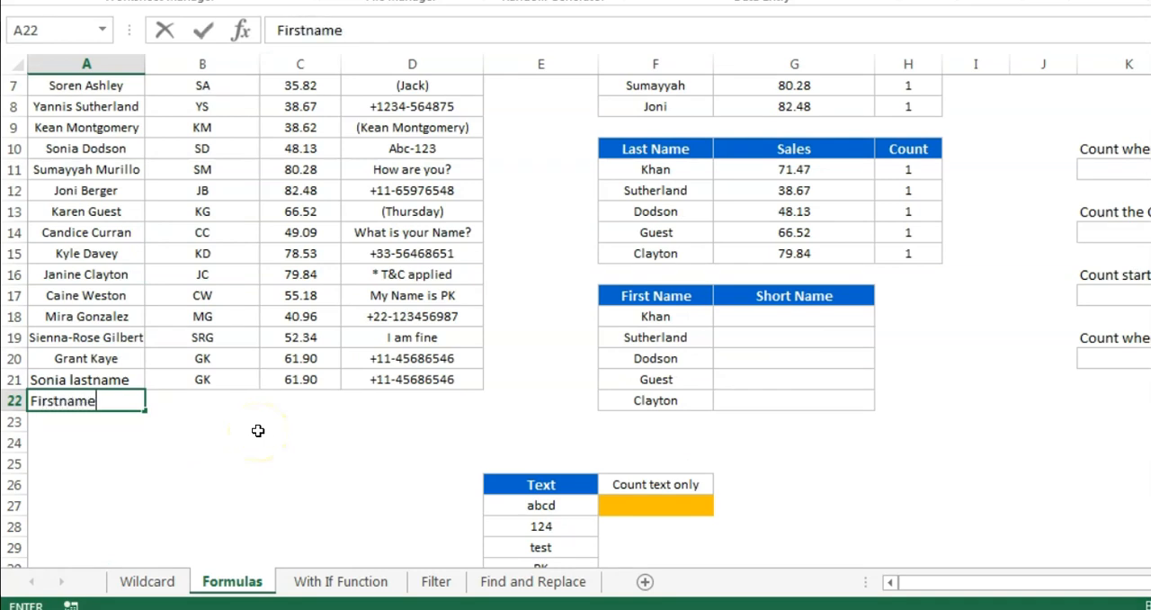
key("Return")
key("Up")
key("Right")
key("shift+Right")
key("shift+Right")
key("ctrl+d")
Check the Count and Sales for Guest in row 14 of the Last Name table
scroll(478, 402, "up", 1)
left_click(921, 299)
left_click_drag(920, 299, 672, 301)
left_click(931, 291)
left_click(798, 295)
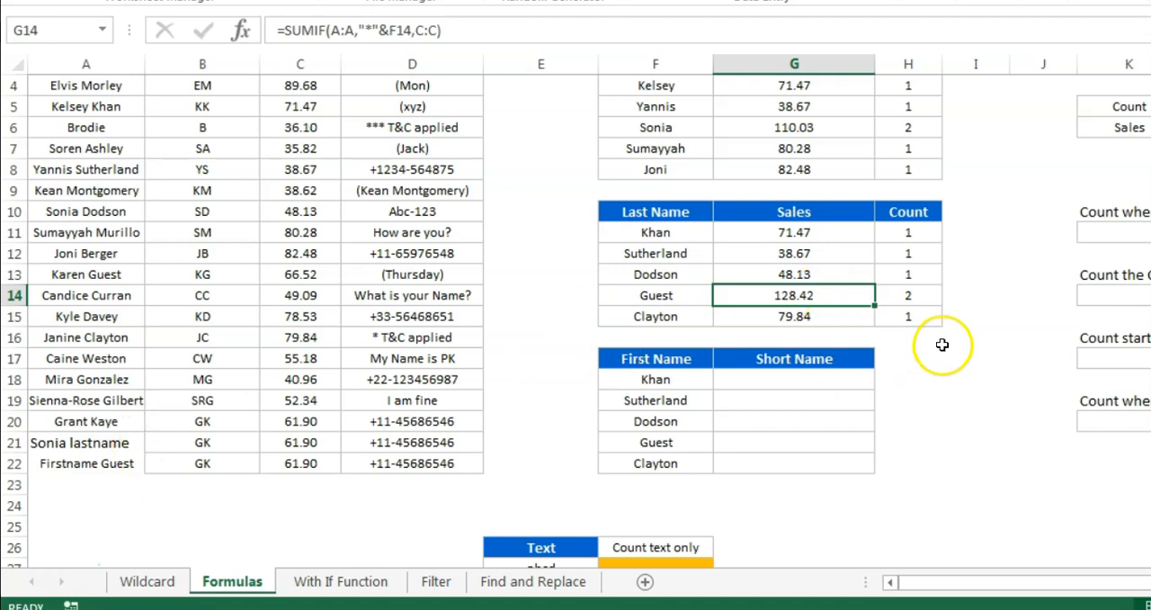
scroll(942, 344, "up", 1)
Examine the *PK* pattern and its explanation on the Wildcard sheet, and the Full Name entries on the Formulas sheet
left_click(147, 581)
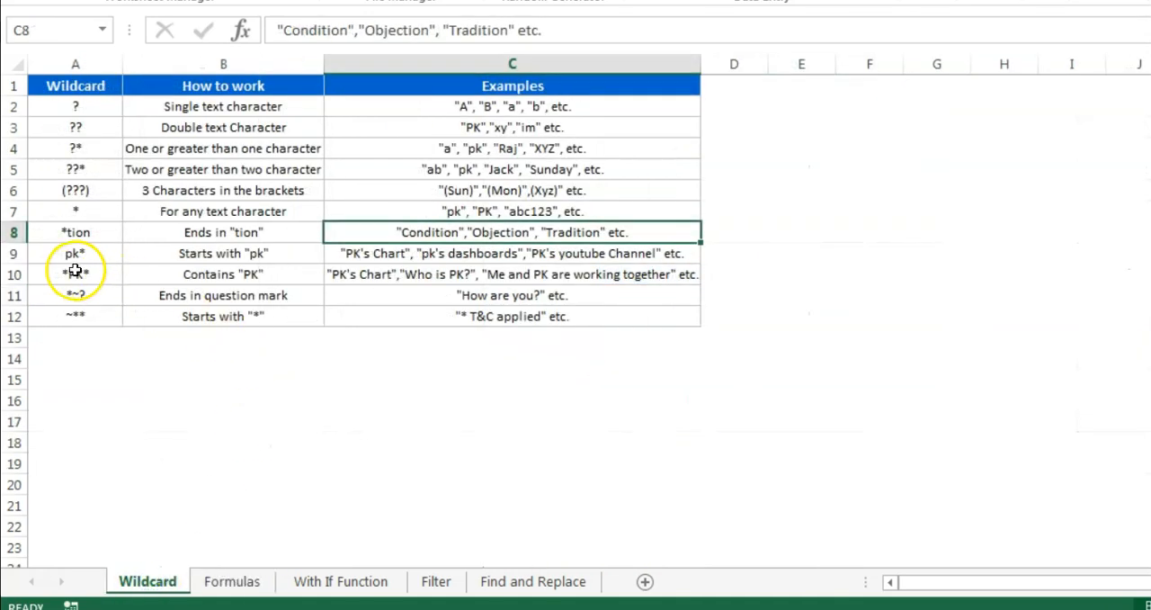
left_click(75, 271)
left_click(275, 274)
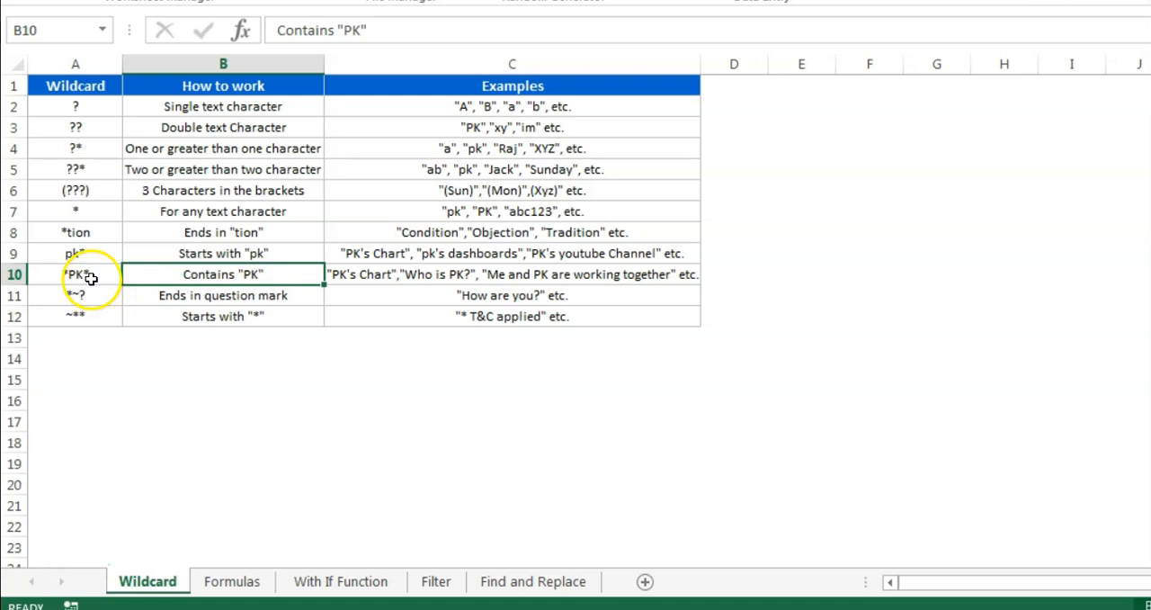
left_click(258, 583)
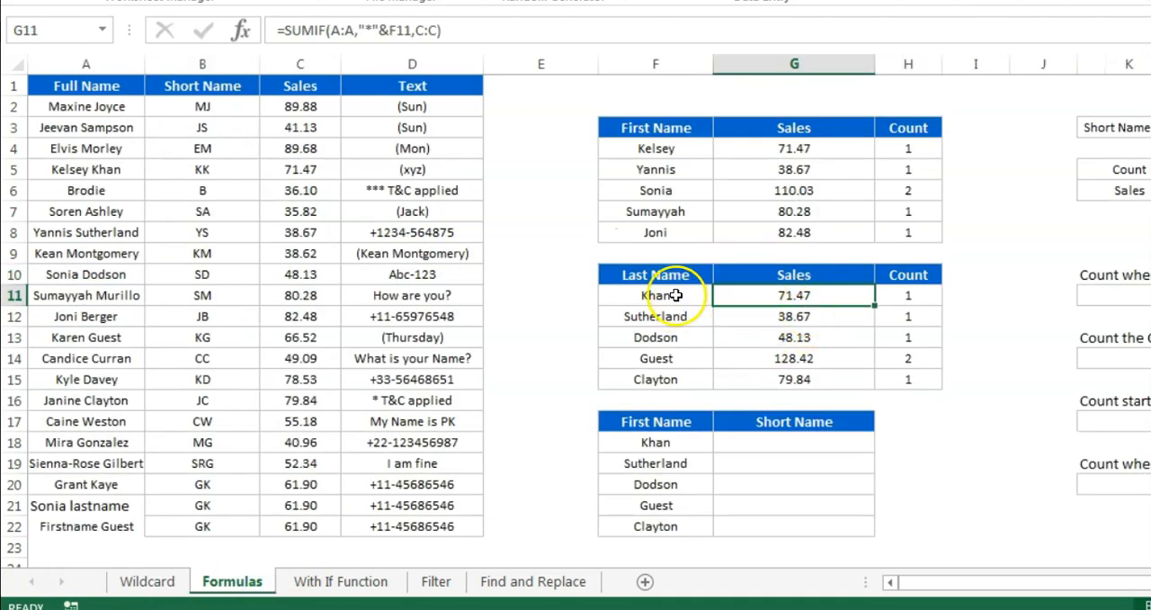
left_click(45, 275)
left_click_drag(76, 108, 90, 288)
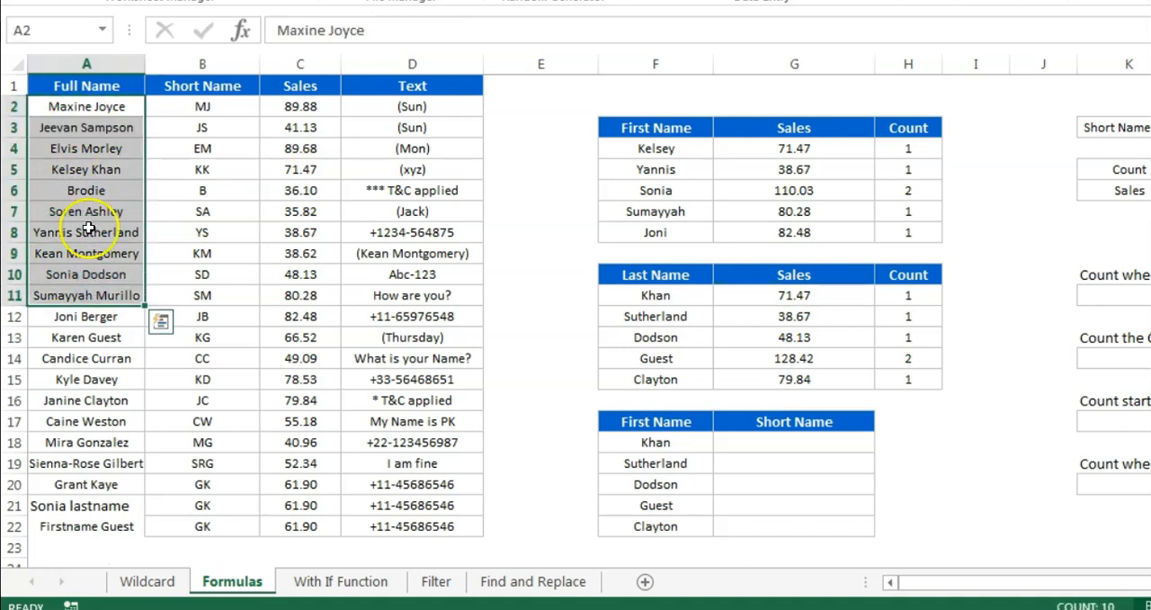
Append a trailing wildcard to the criteria in G11, making it =SUMIF(A:A,"*"&F11&"*",C:C)
left_click(772, 297)
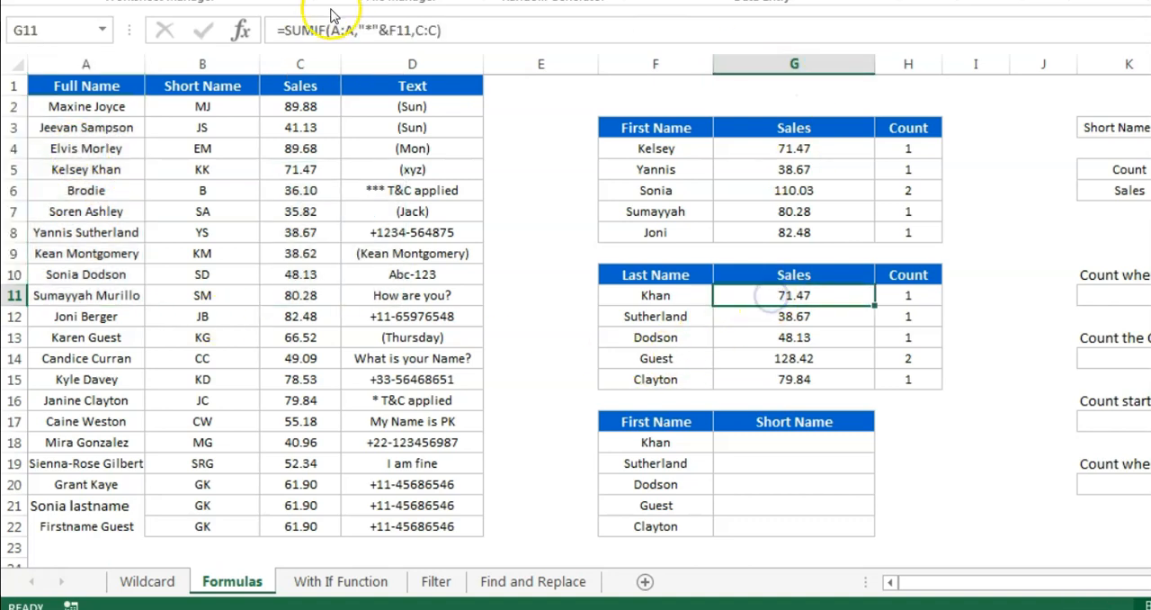
left_click(411, 30)
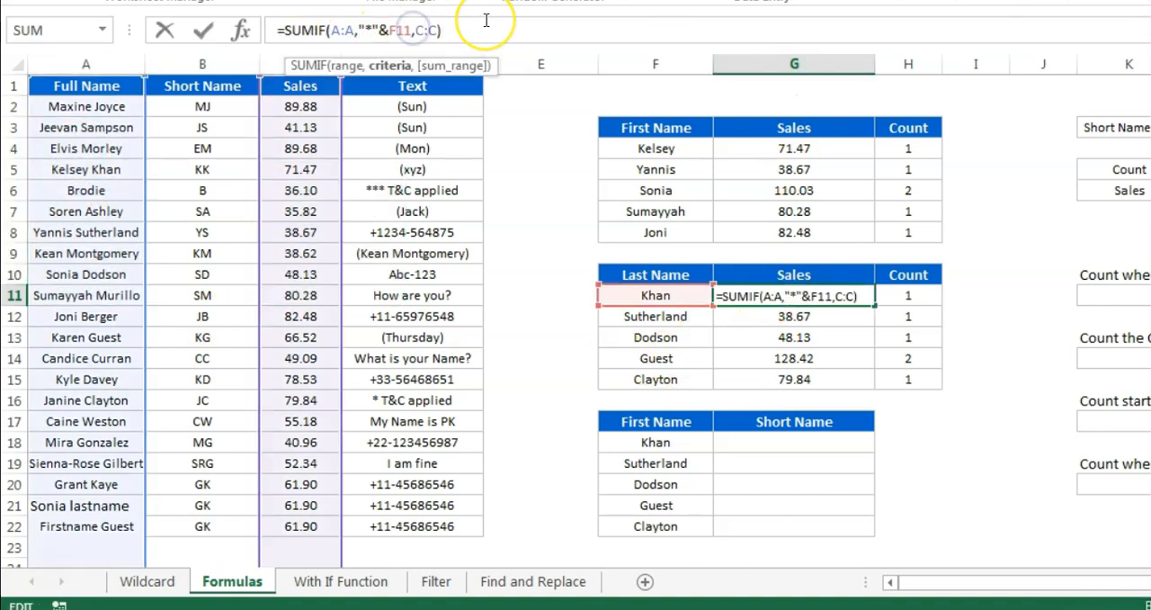
type("&\"*")
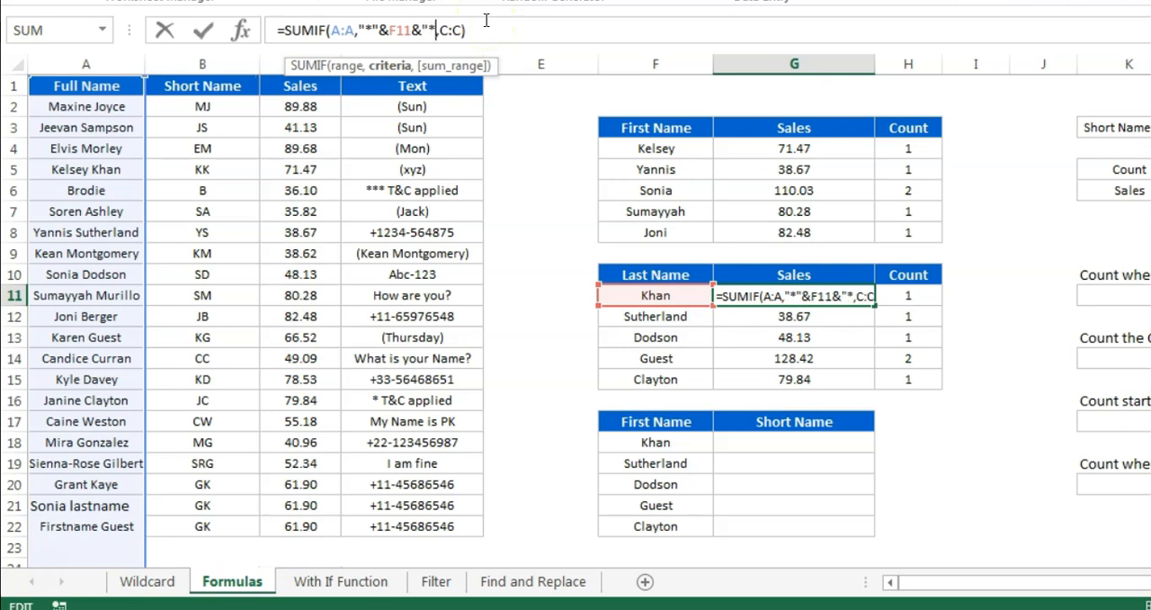
type("\"")
key("Return")
key("Up")
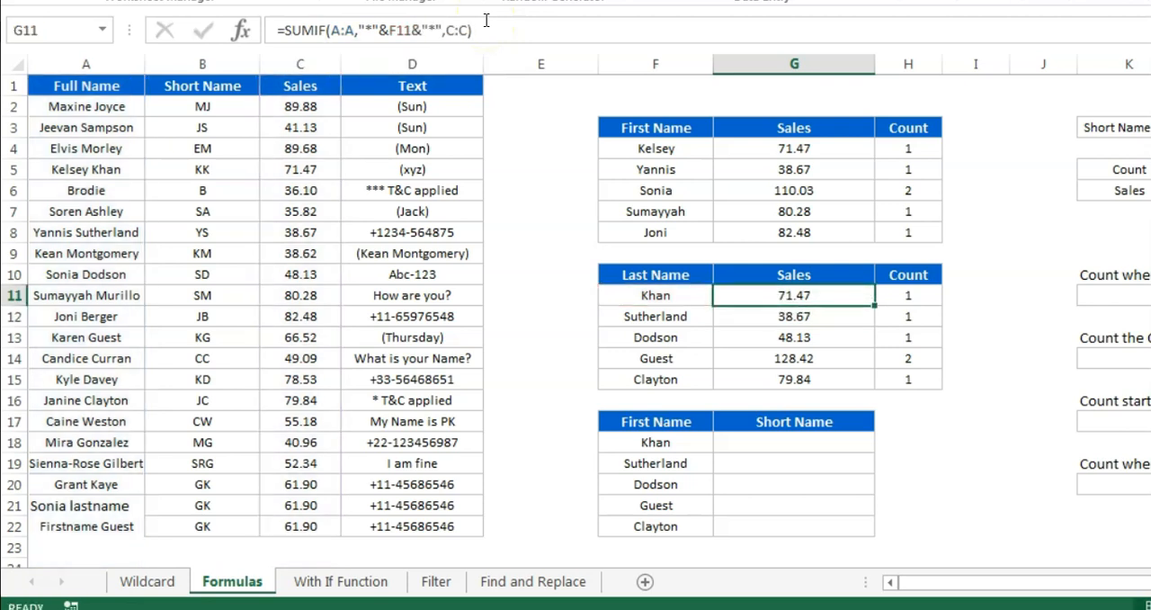
Append the word "sometext" after the last name in the Full Name cell A5
key("Left")
key("Right")
key("Left")
key("Left")
key("Left")
key("Left")
key("Left")
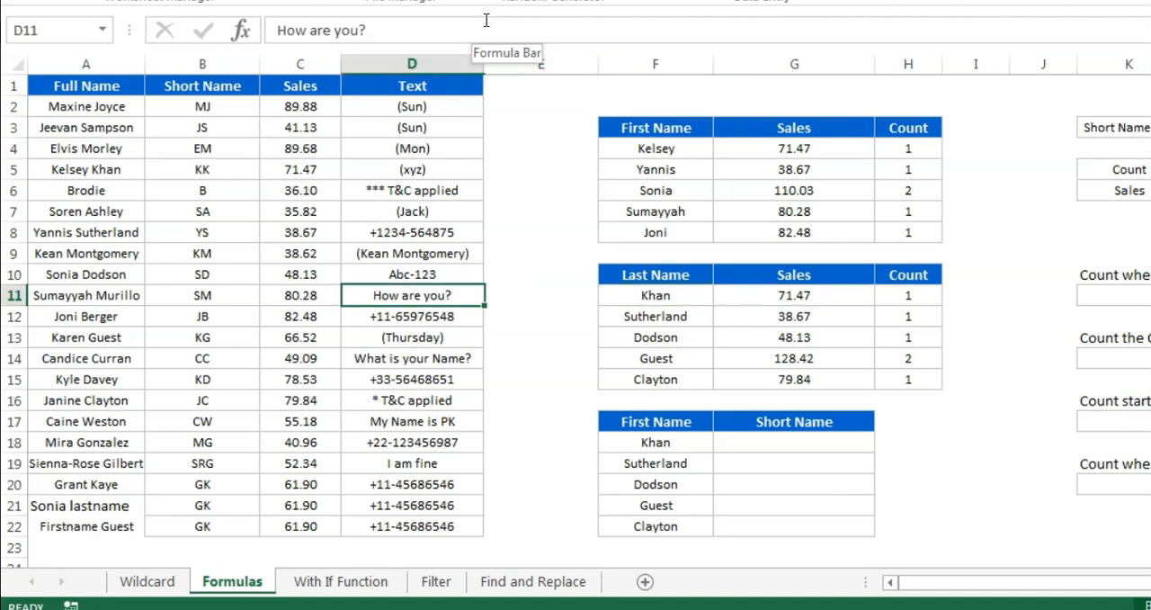
key("Up")
key("Up")
key("Up")
key("Up")
key("Up")
key("Up")
key("Left")
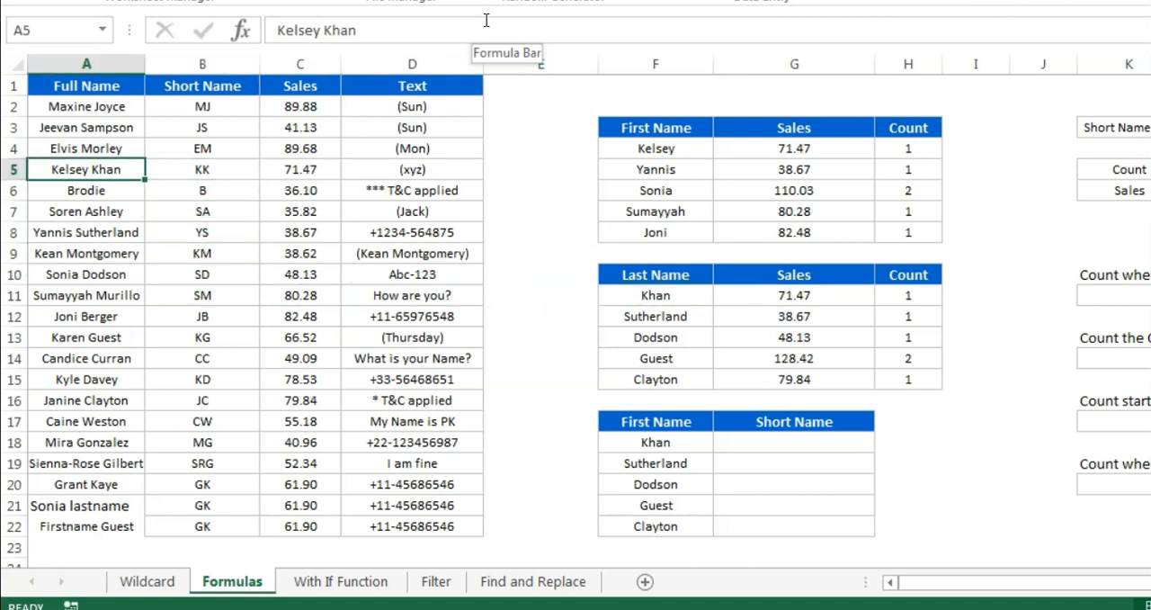
left_click(468, 31)
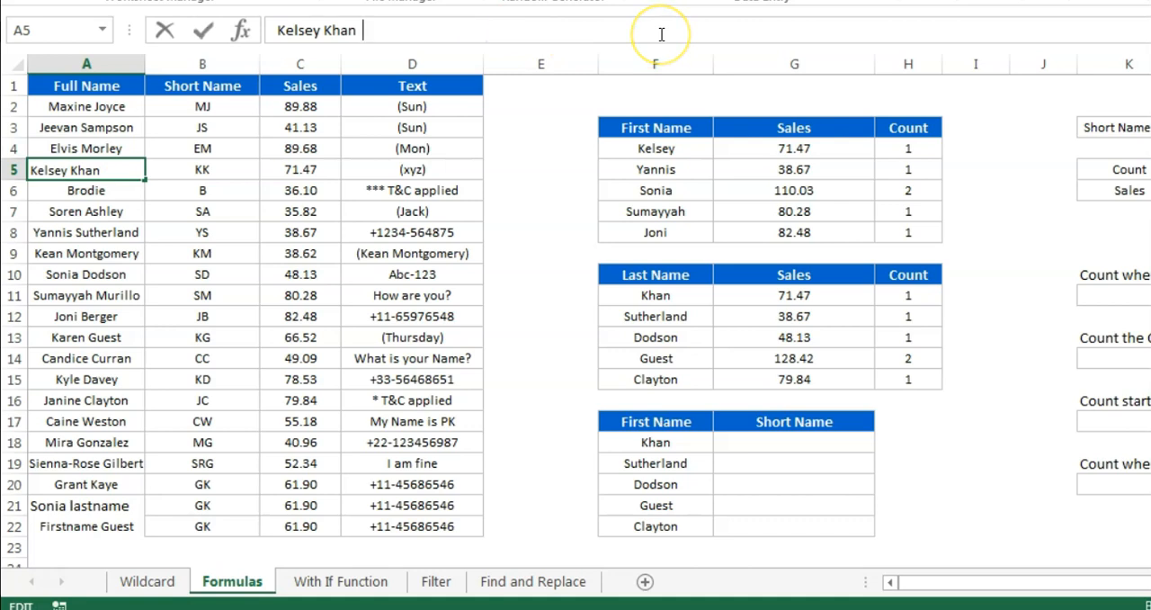
type("some")
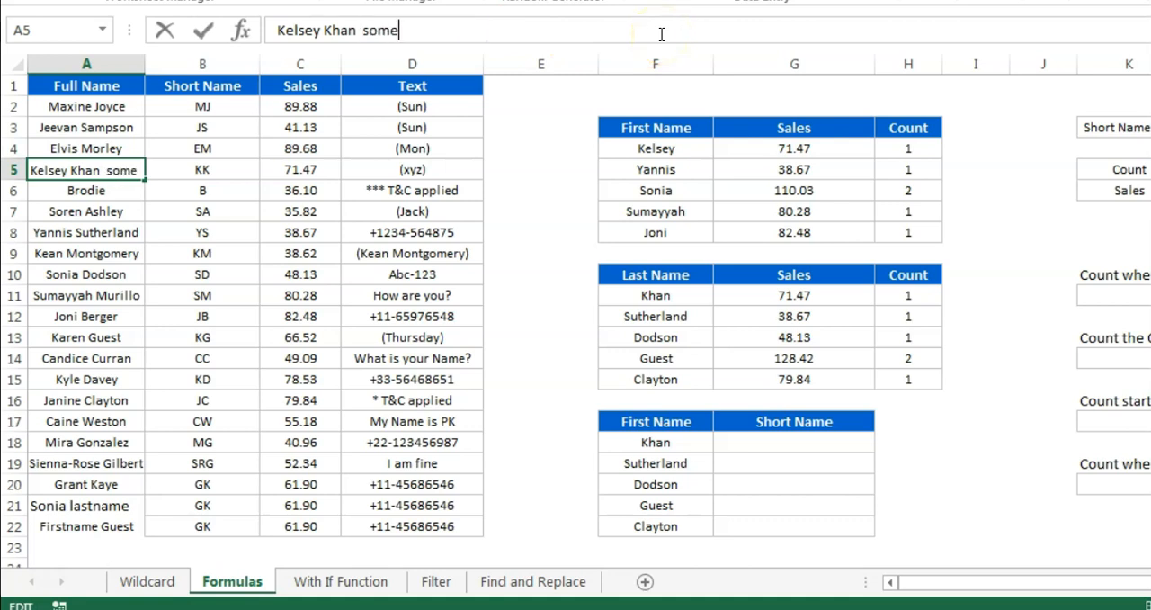
type("text")
key("Return")
left_click(105, 169)
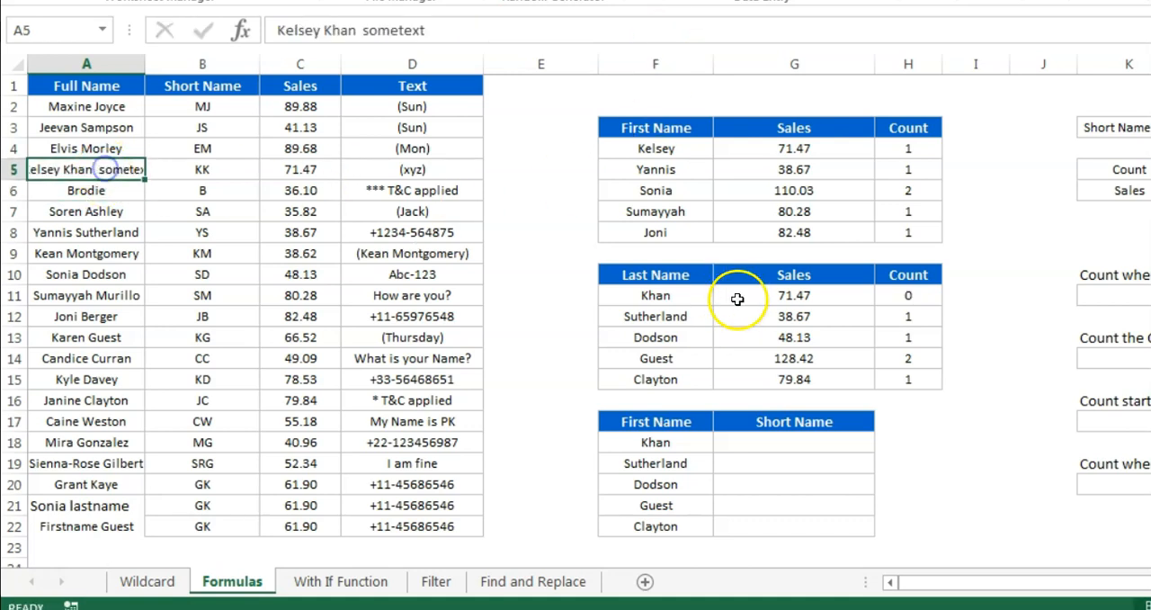
Remove the trailing &"*" from the criteria in G11, leaving =SUMIF(A:A,"*"&F11,C:C)
left_click(738, 299)
left_click(414, 27)
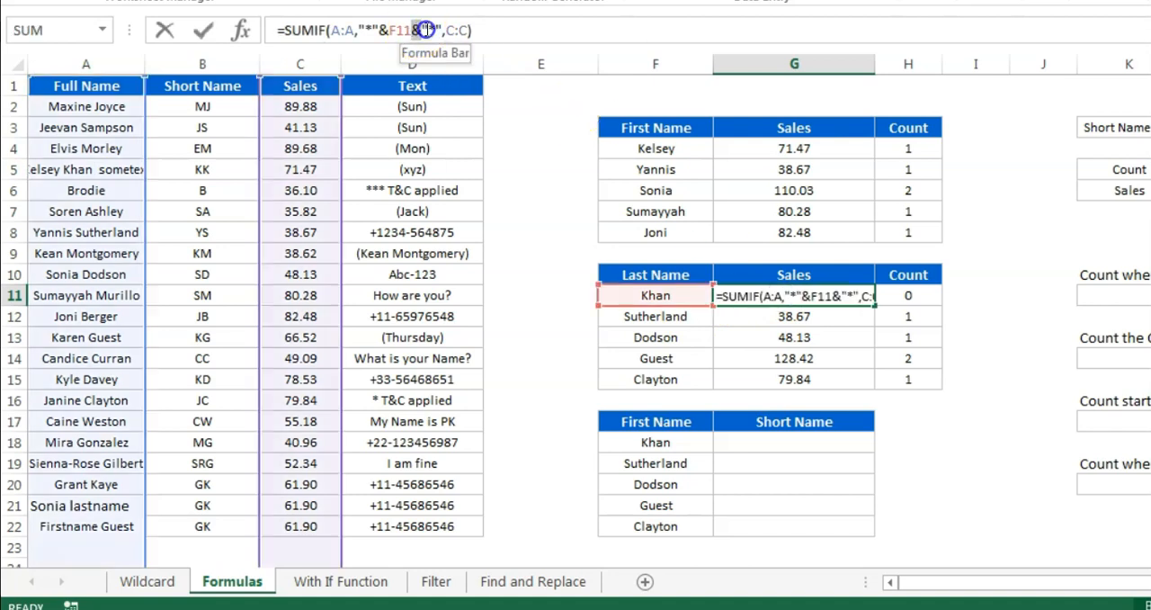
left_click_drag(443, 30, 412, 29)
key("BackSpace")
key("Return")
key("Up")
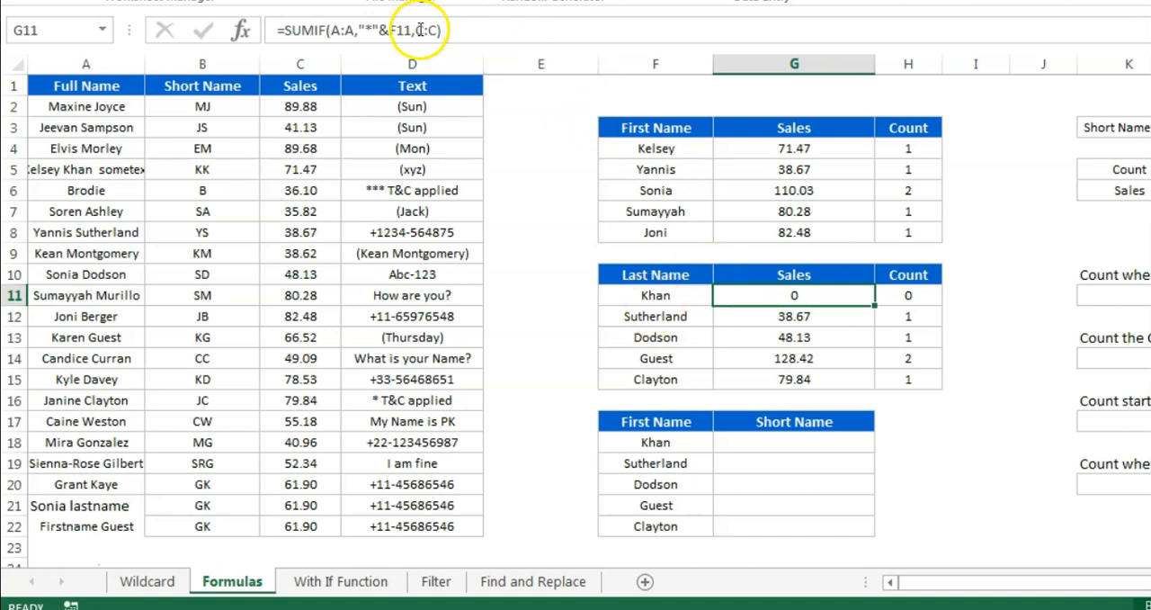
Auto-fit column A and append a trailing wildcard to the criteria in G11, making =SUMIF(A:A,"*"&F11&"*",C:C)
double_click(147, 58)
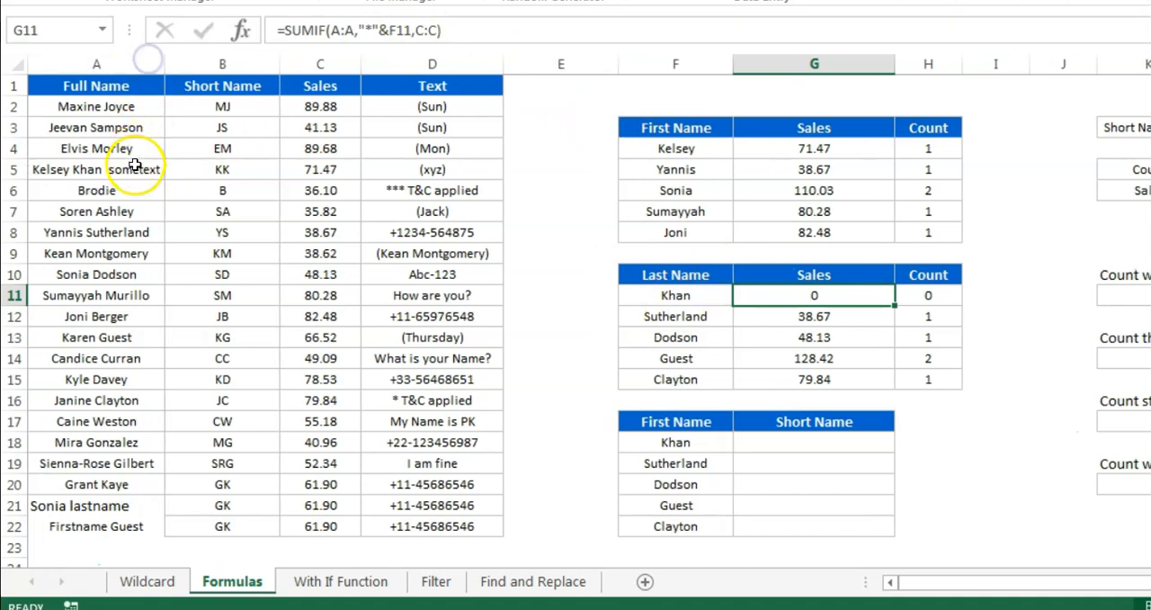
left_click(137, 167)
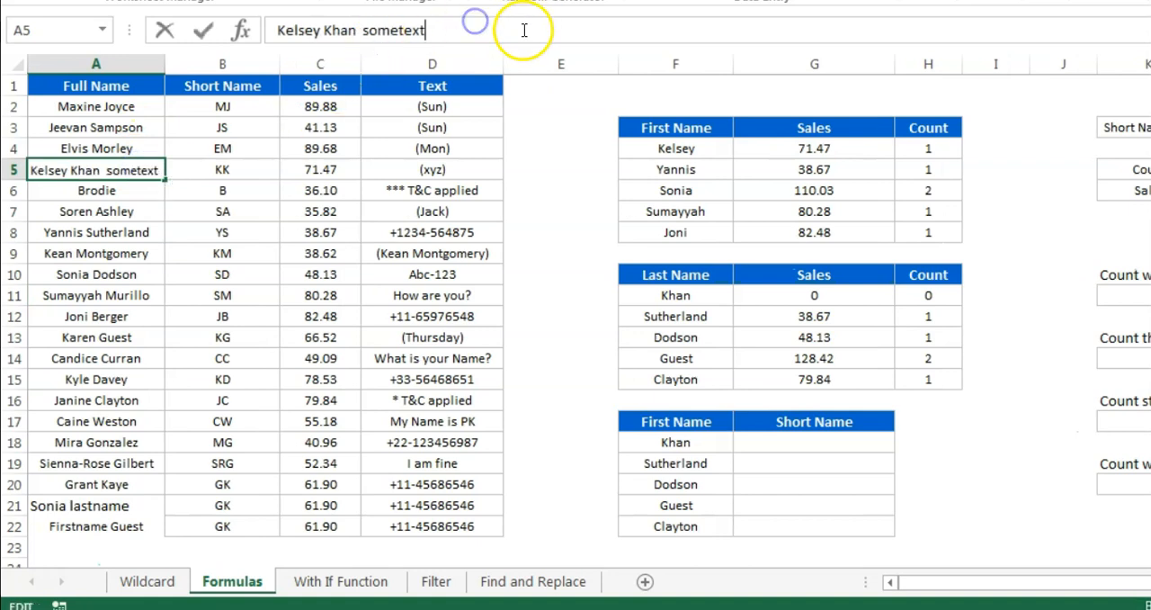
left_click(840, 293)
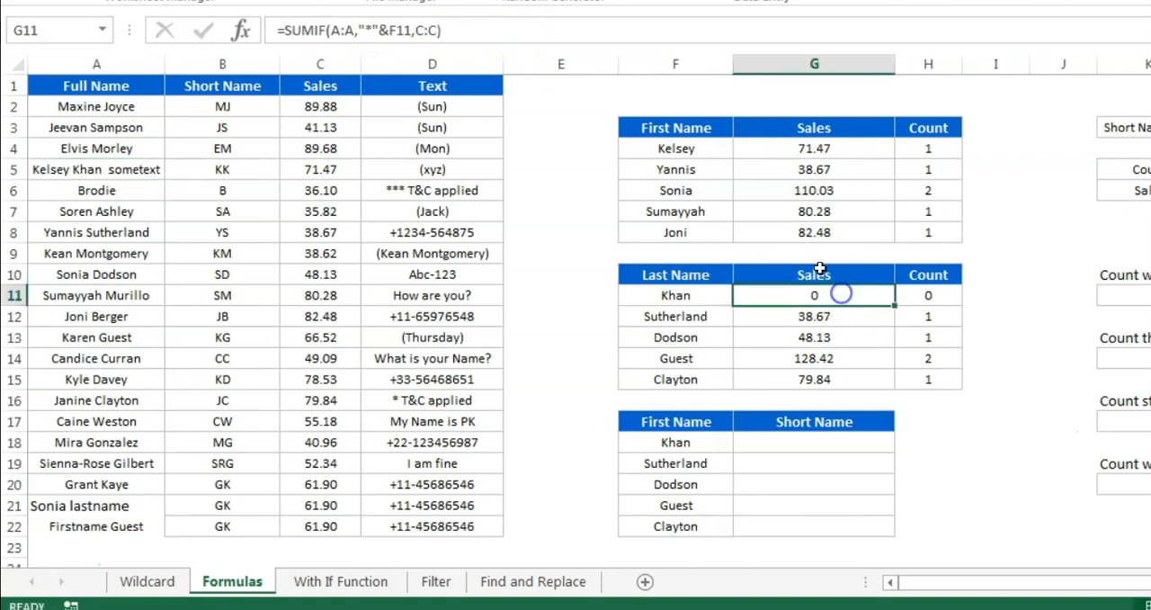
left_click(412, 29)
type("&")
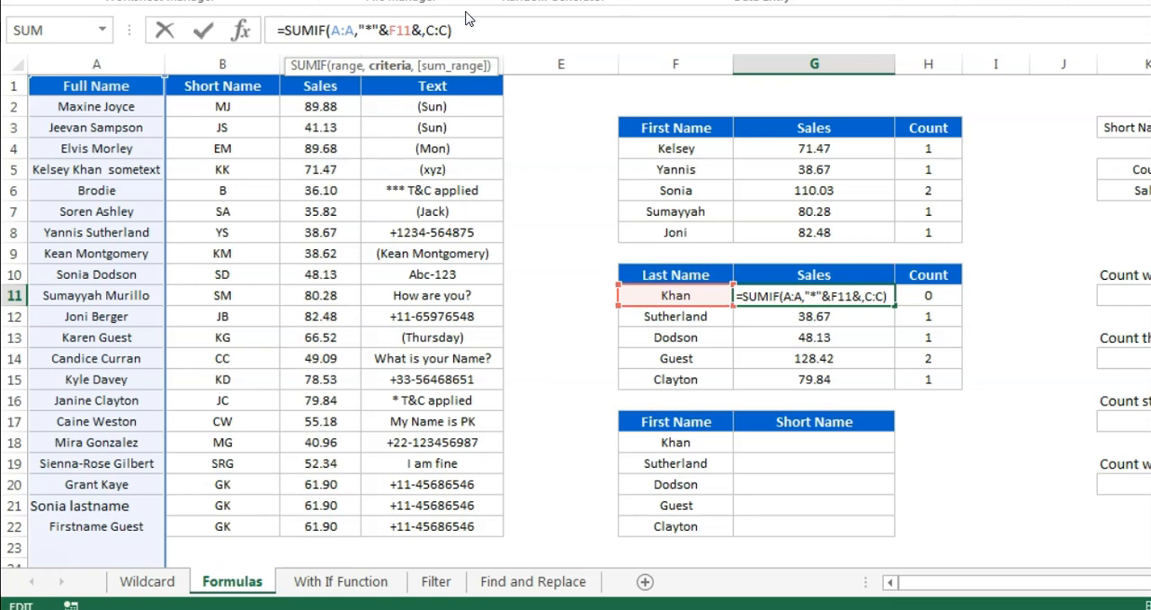
type("\"*\"")
key("Return")
key("Up")
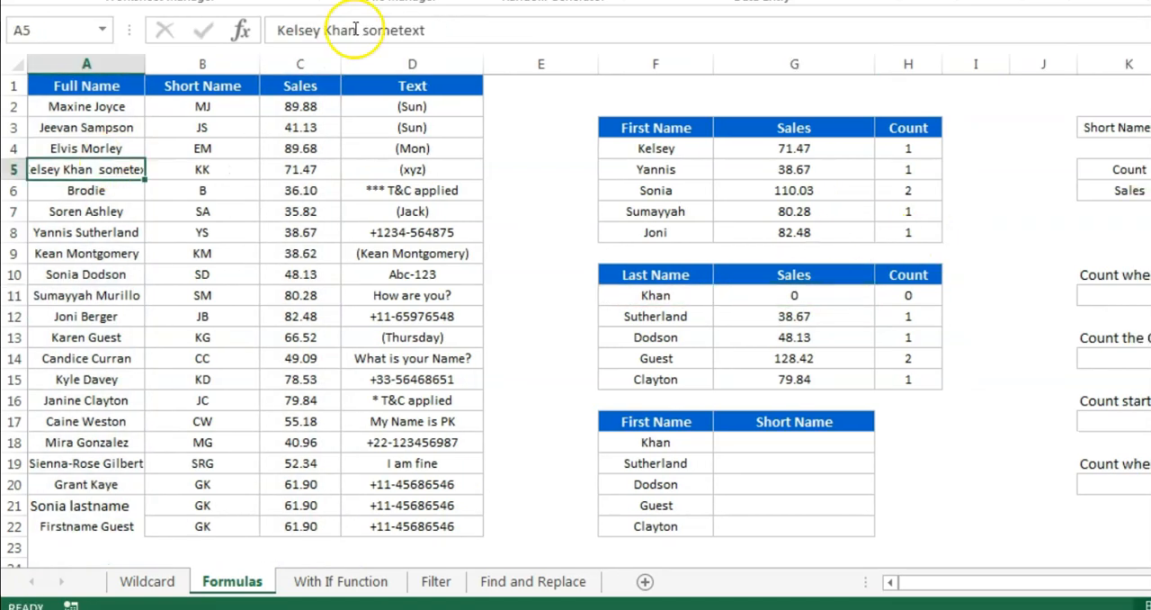
Delete the extra word "sometext" from the Full Name cell A5, leaving only the first and last name
left_click(358, 32)
key("Delete")
key("Delete")
key("Delete")
key("Delete")
key("Delete")
key("Delete")
key("Delete")
key("Delete")
key("Delete")
key("Return")
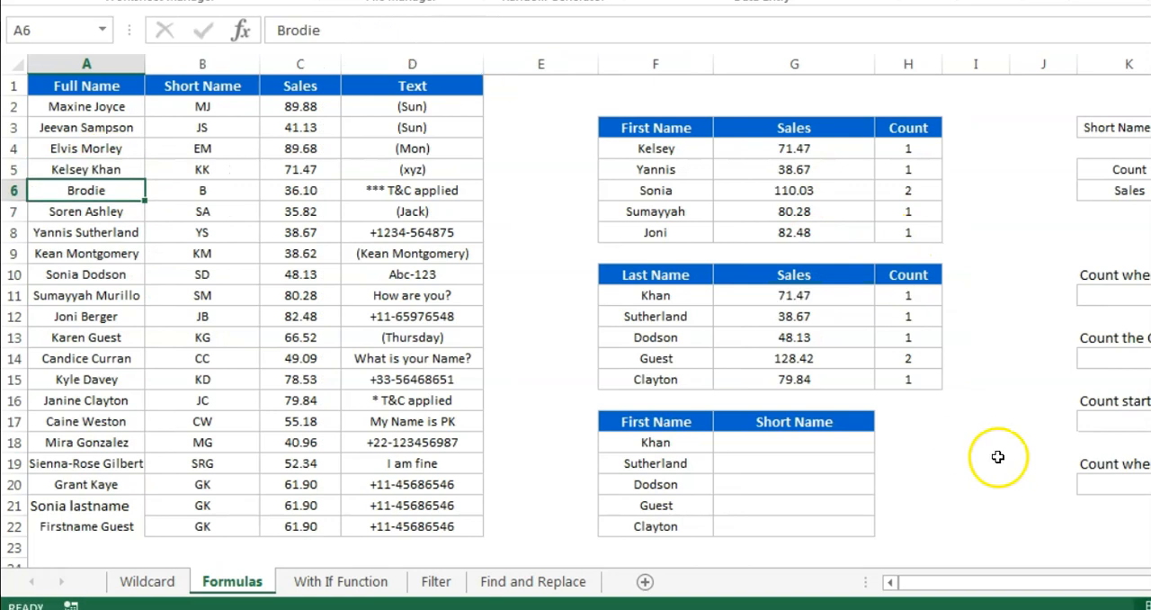
Examine the name list in F18:F22 against the Full Name entries in column A and the Short Name entries in column B
left_click(677, 442)
left_click_drag(677, 442, 675, 526)
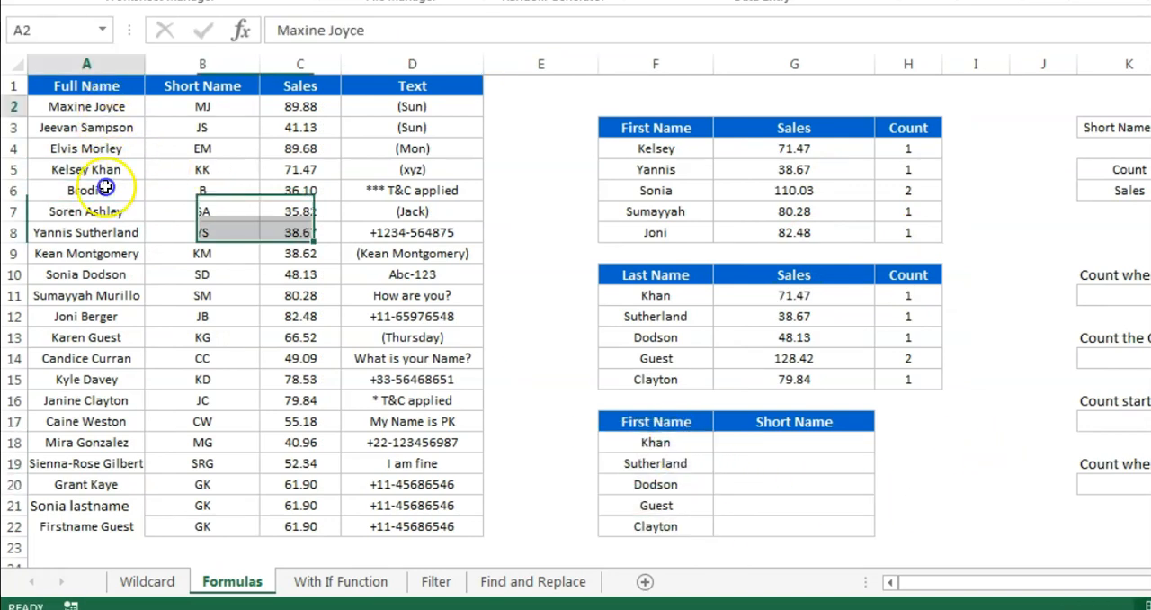
left_click_drag(106, 186, 90, 509)
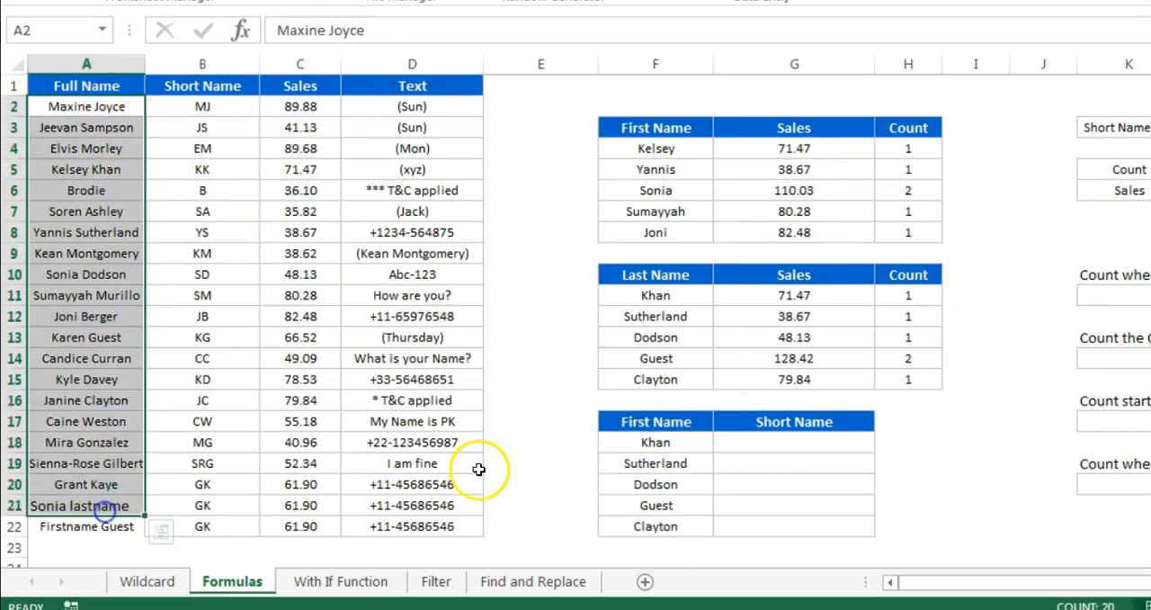
left_click_drag(179, 106, 235, 477)
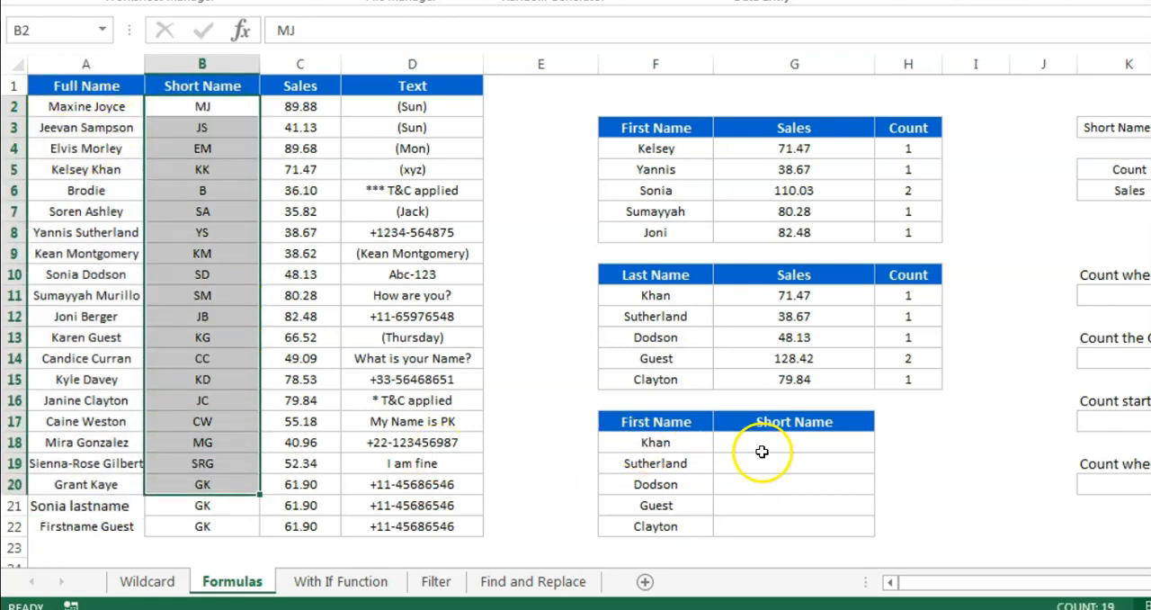
left_click(763, 444)
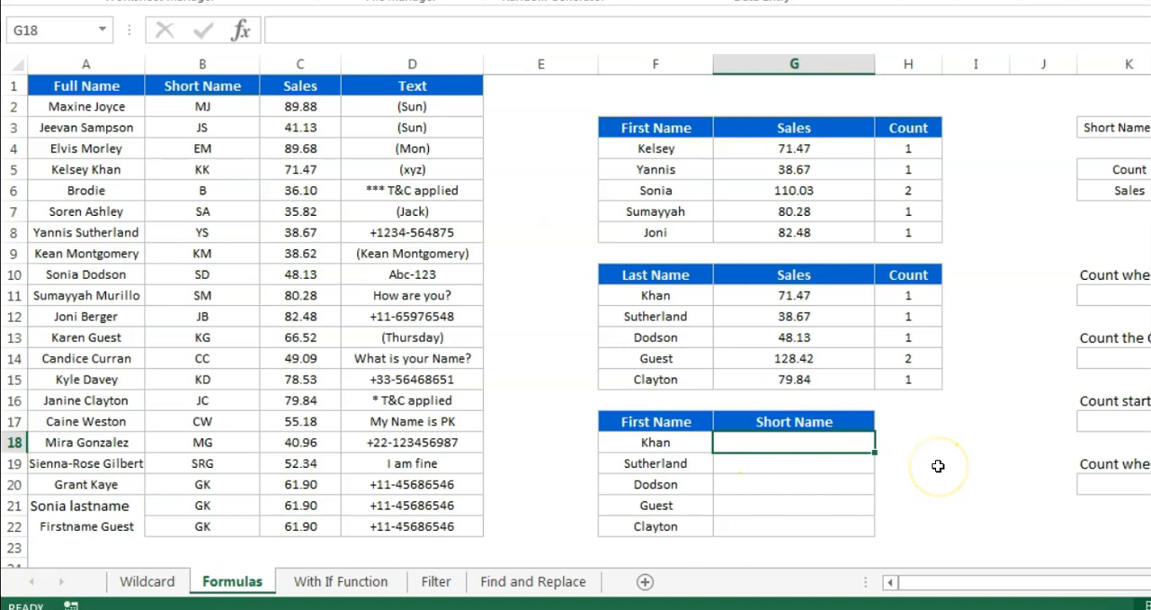
type("=vl")
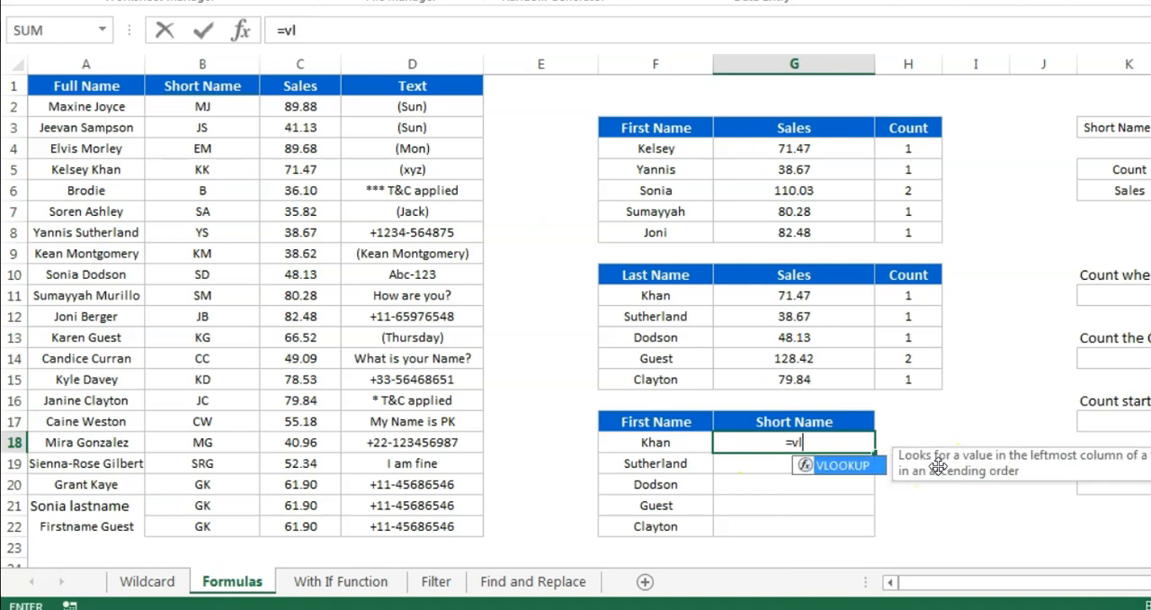
key("Tab")
key("Left")
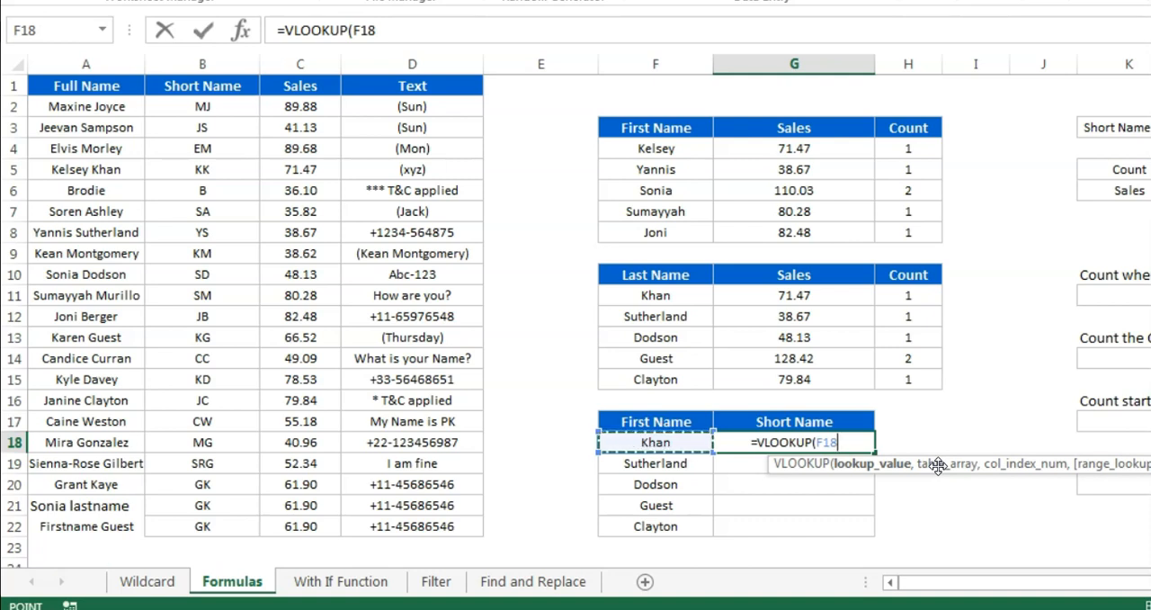
key("Escape")
Copy the "Last Name" header from F10 into F17 so that it heads the short-name lookup table
key("Up")
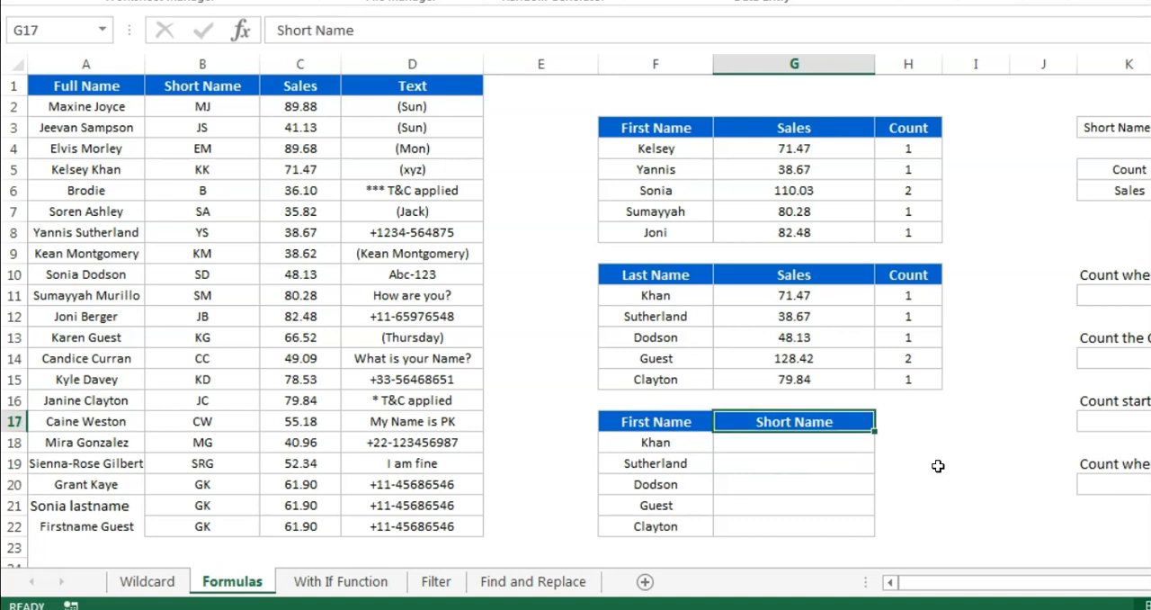
key("Left")
key("Up")
key("Up")
key("Up")
key("Up")
key("Up")
key("Up")
key("Up")
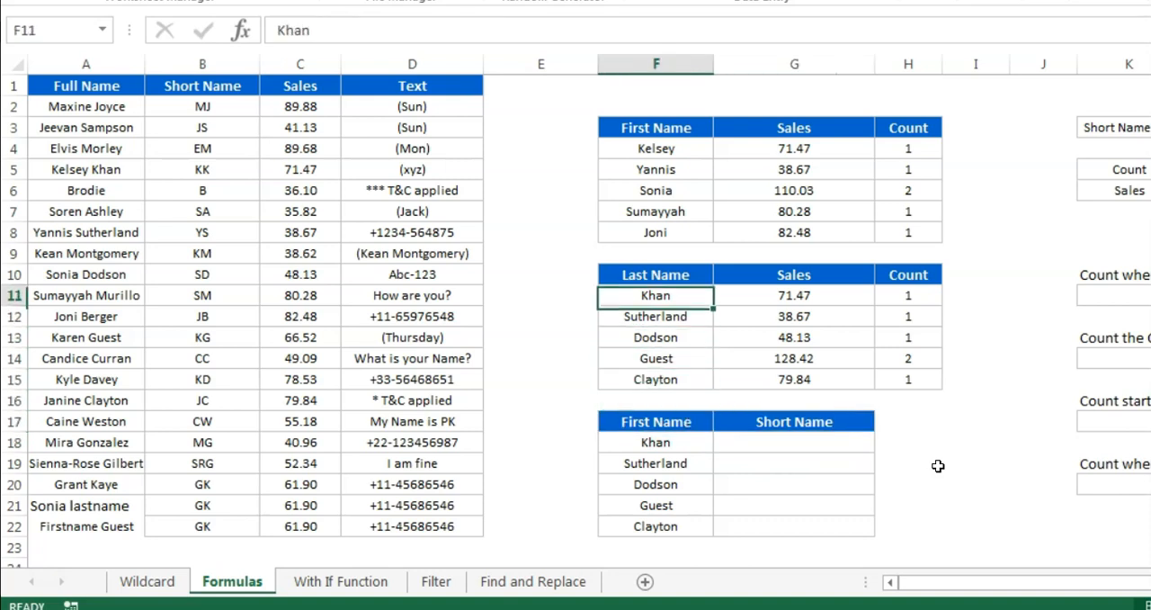
key("ctrl+c")
key("Down")
key("Down")
key("Down")
key("Down")
key("Down")
Enter =VLOOKUP("*"&F18,A:B,2,0) in G18 to look up the short name from the last name
key("Down")
key("Down")
key("Return")
key("Down")
key("Right")
key("Left")
key("Right")
key("Left")
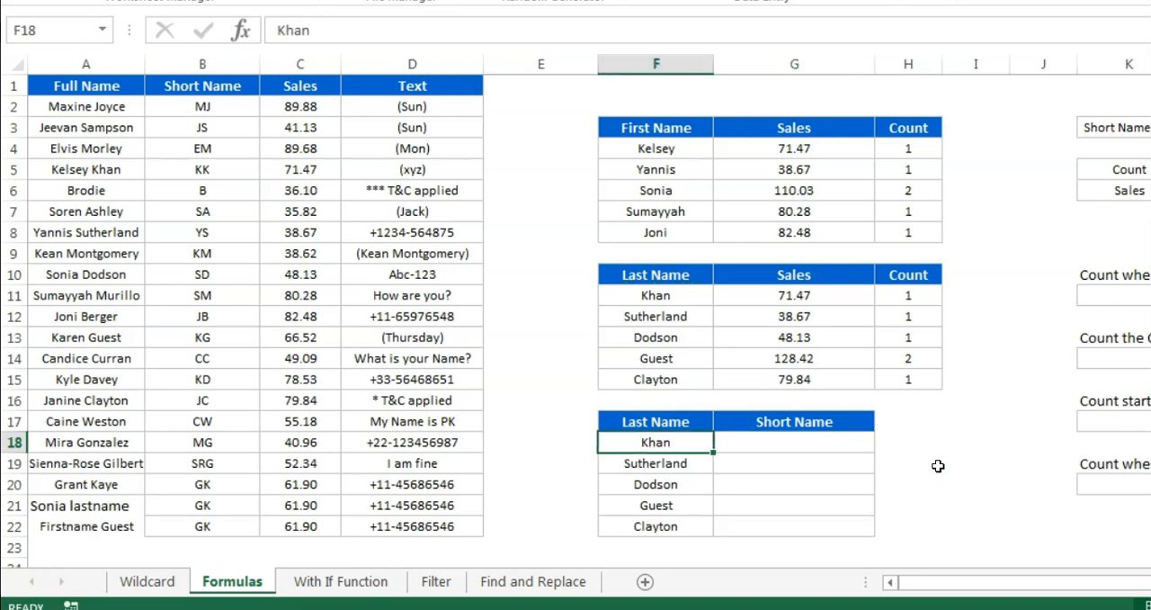
key("Right")
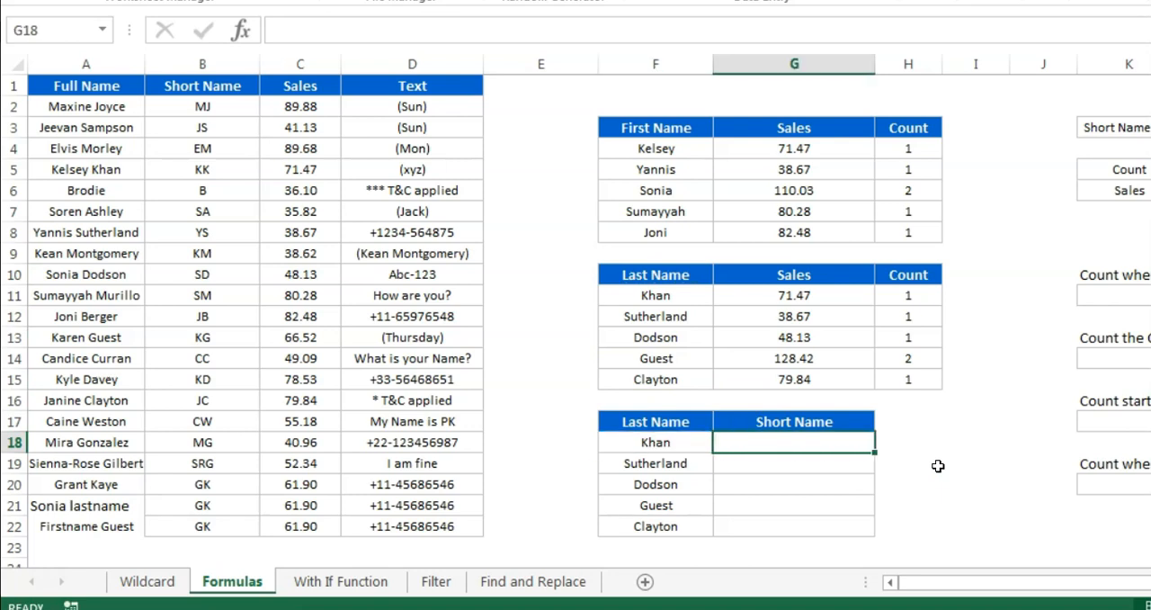
type("=")
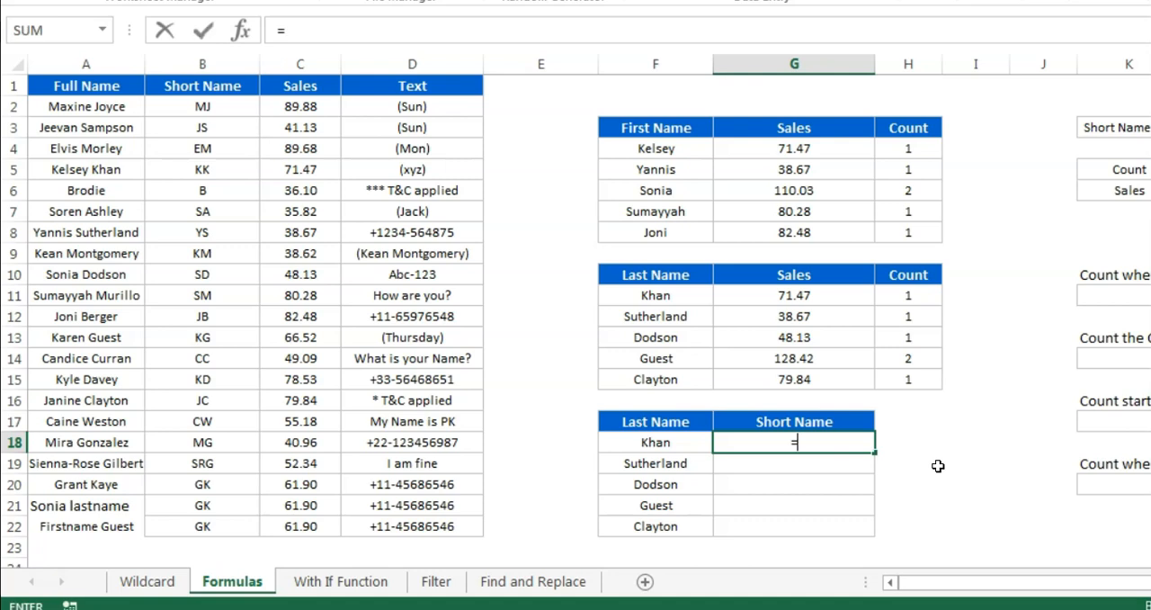
type("VLOOKUP(")
key("Left")
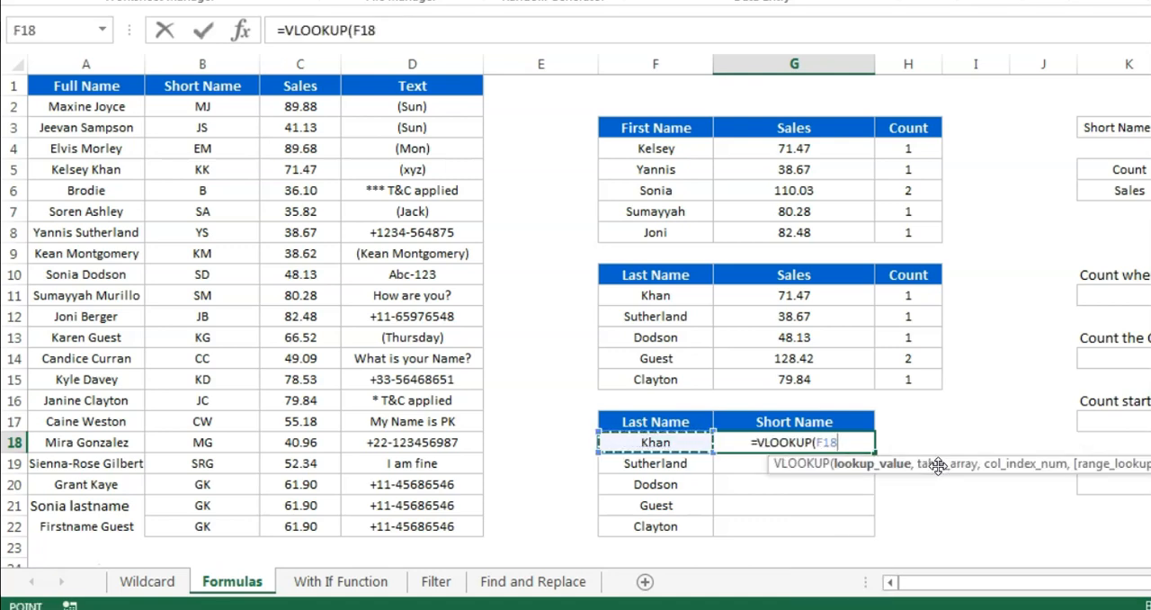
left_click(356, 33)
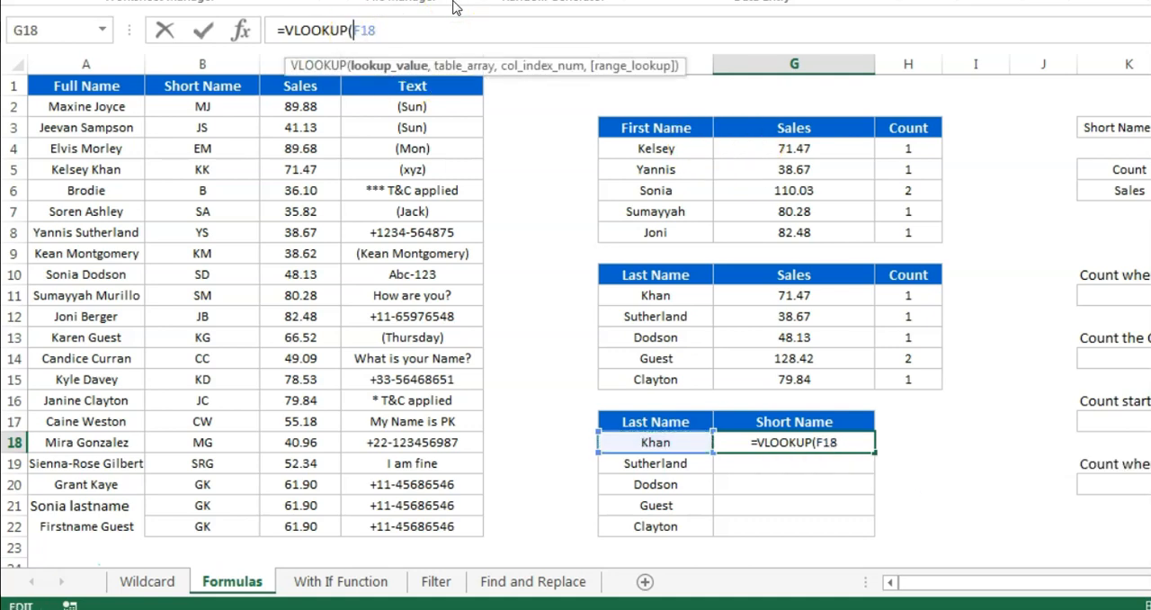
type("\"*\"&F18,")
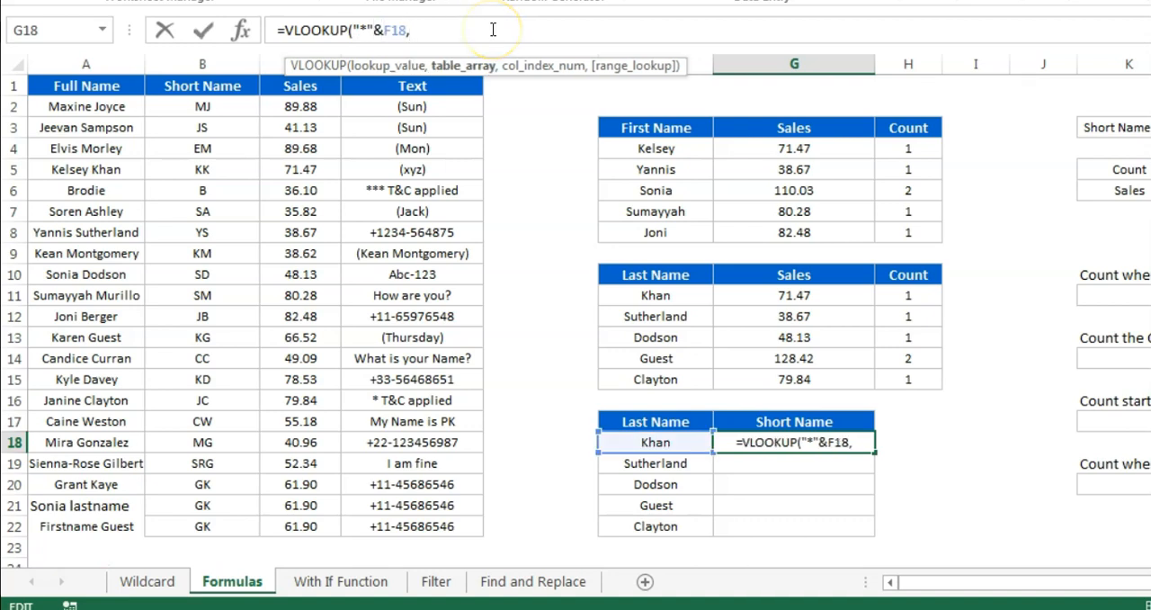
left_click_drag(99, 62, 206, 67)
type(",2,0")
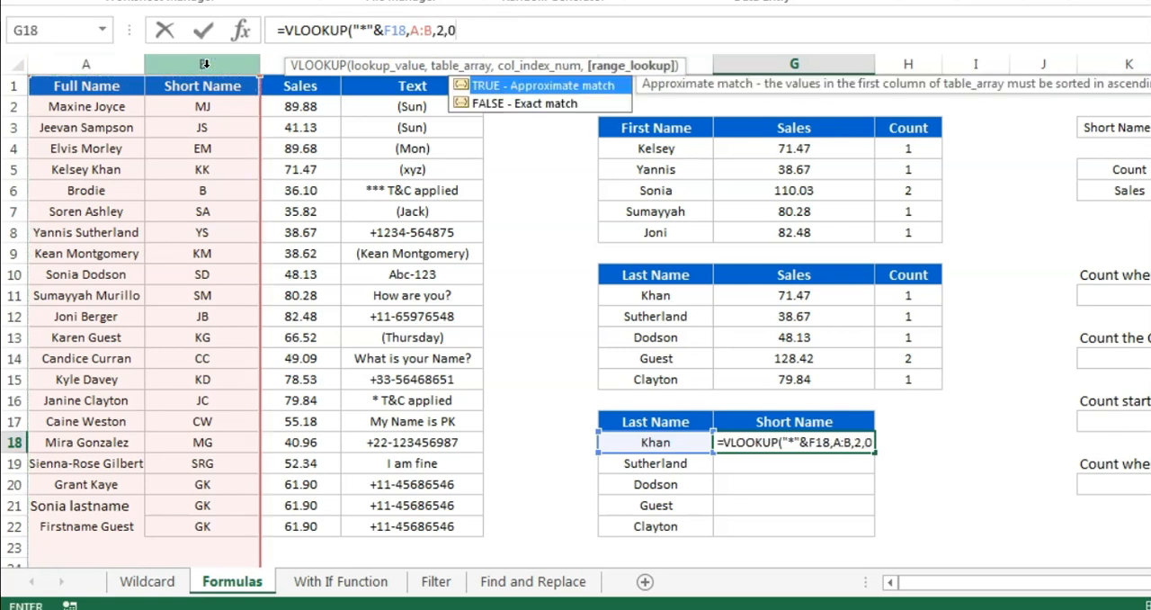
type(")")
key("Return")
key("Up")
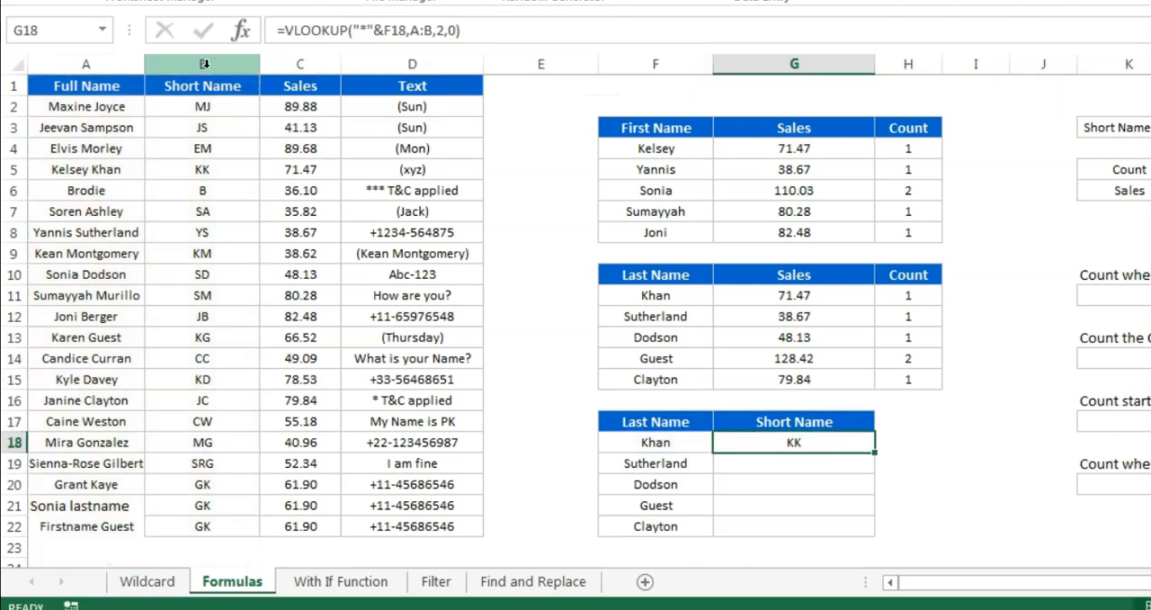
Fill the VLOOKUP formula from G18 down to G22
key("shift+Down")
key("shift+Down")
key("shift+Down")
key("shift+Down")
key("ctrl+d")
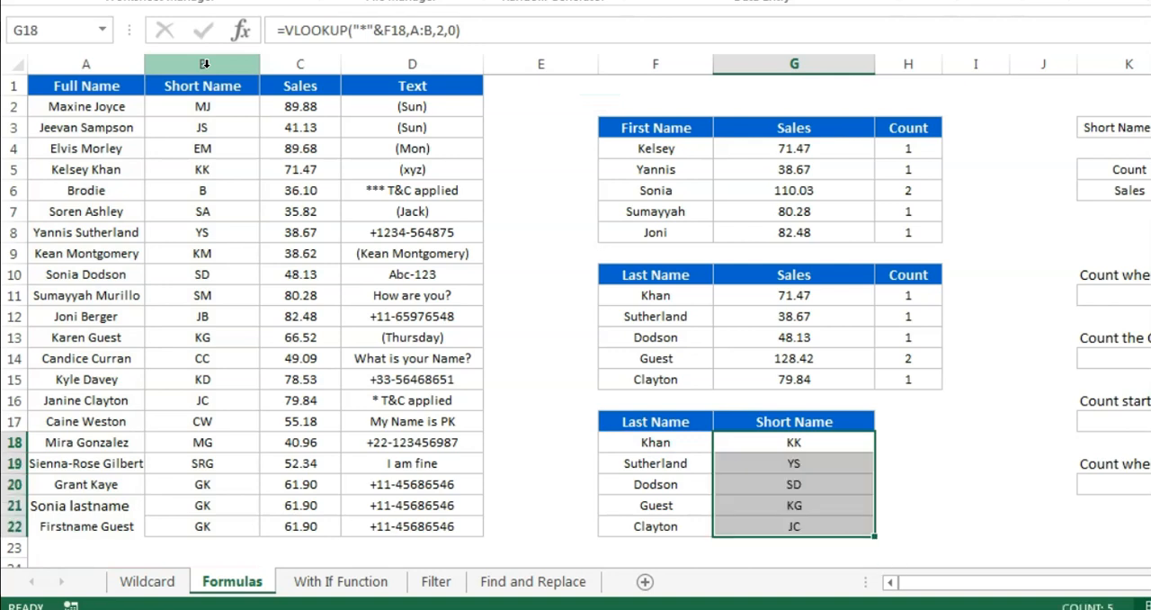
Compare the last name in F18 and its looked-up short name in G18 with the matching record in row 5
key("shift+Up")
key("shift+Up")
key("shift+Up")
key("shift+Up")
key("Left")
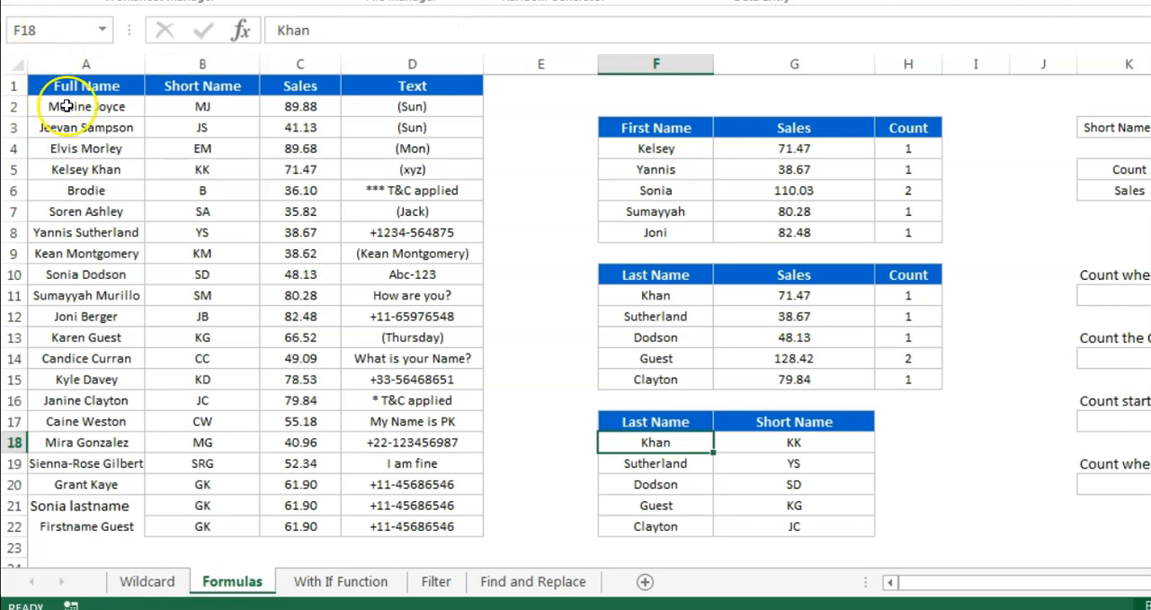
left_click(673, 468)
left_click(657, 443)
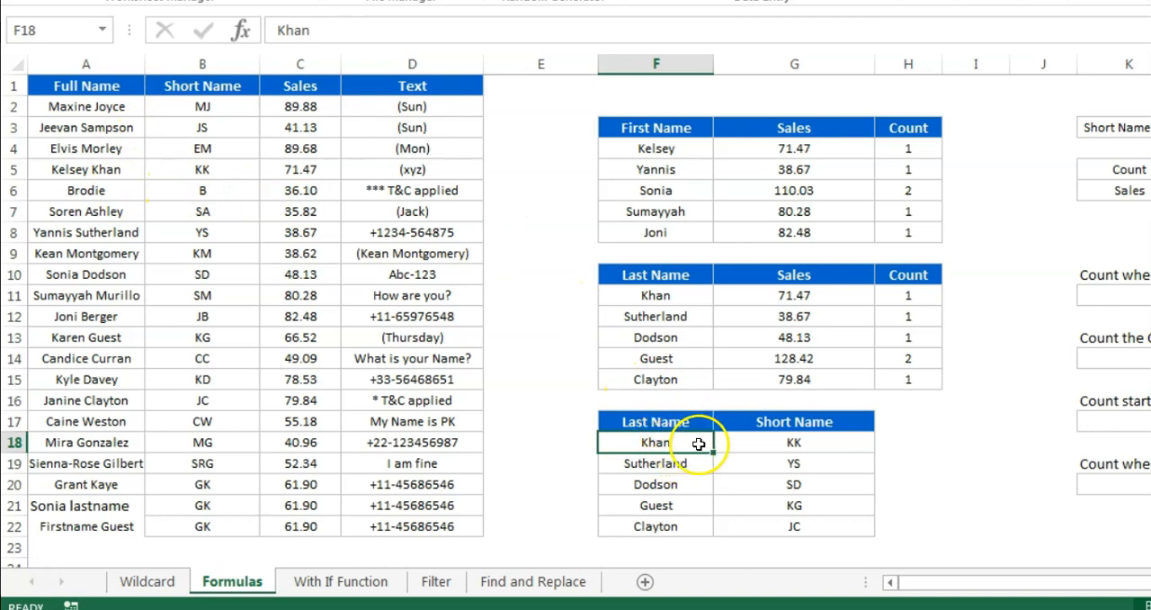
left_click(808, 443)
left_click_drag(101, 169, 370, 168)
left_click_drag(94, 169, 379, 169)
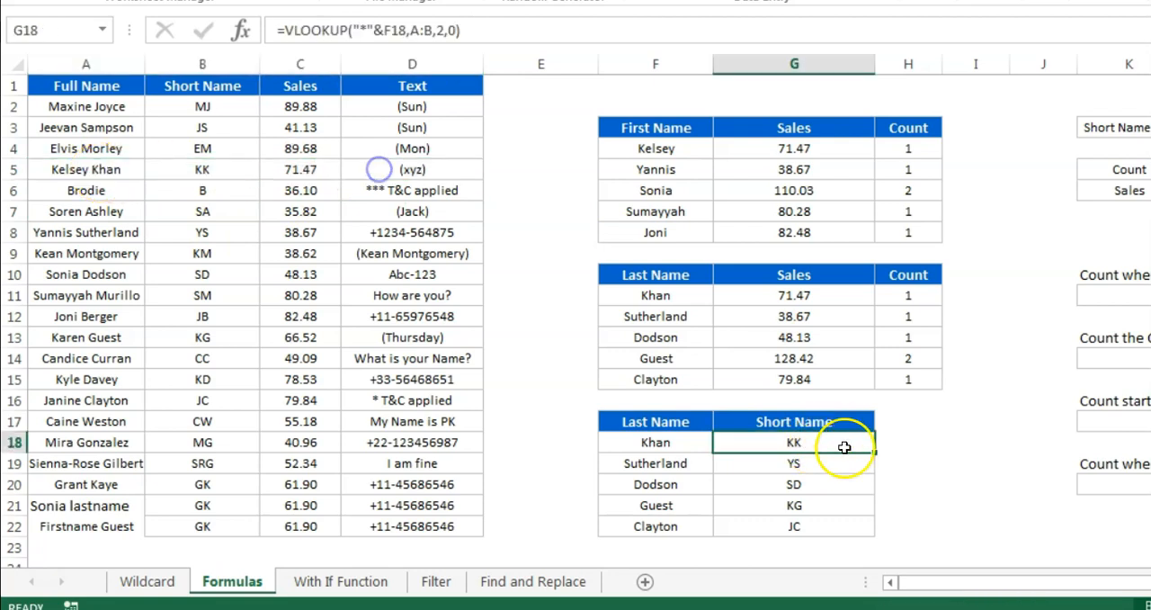
Examine the mixed text and number entries in E27:E31 and the "Count text only" cell F27
scroll(853, 483, "down", 3)
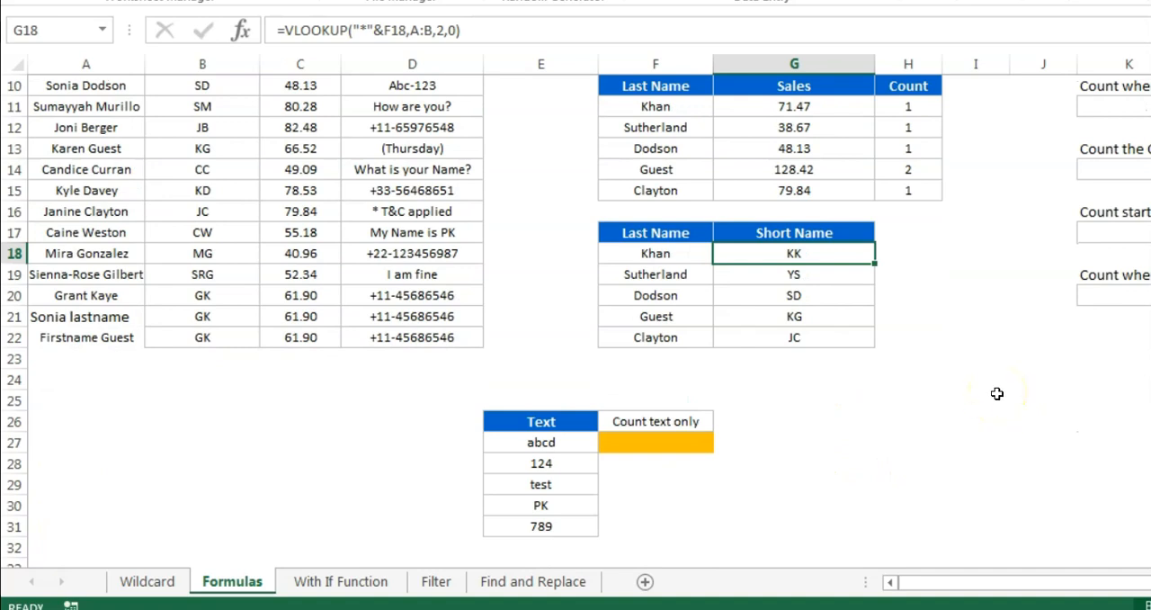
left_click_drag(570, 444, 567, 523)
scroll(925, 501, "down", 1)
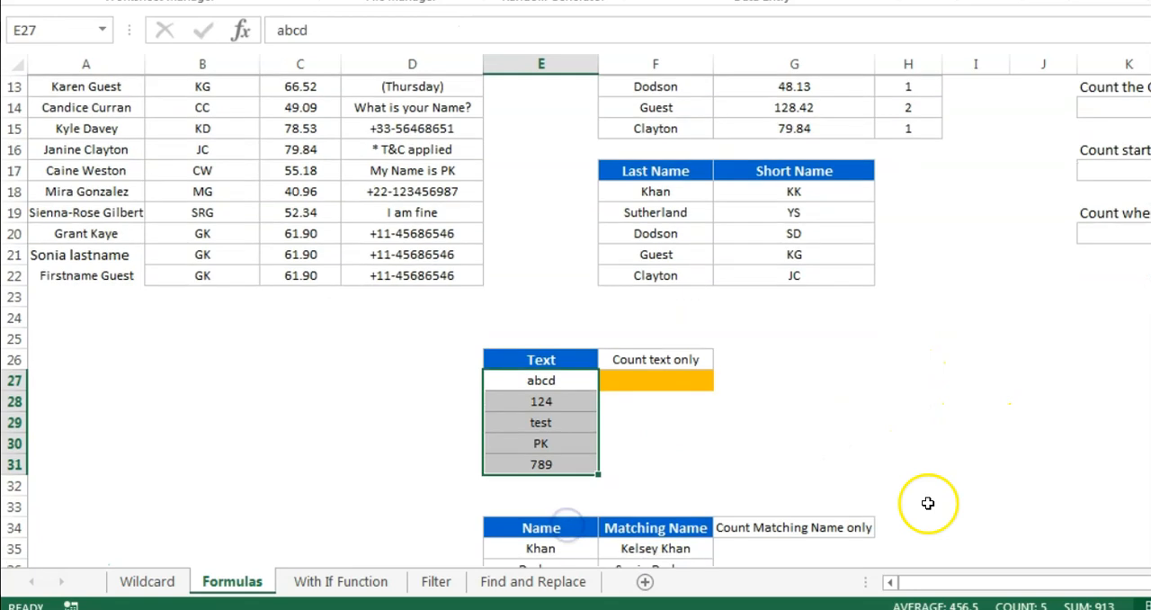
left_click(699, 361)
left_click(701, 381)
left_click_drag(549, 379, 566, 463)
left_click(561, 464)
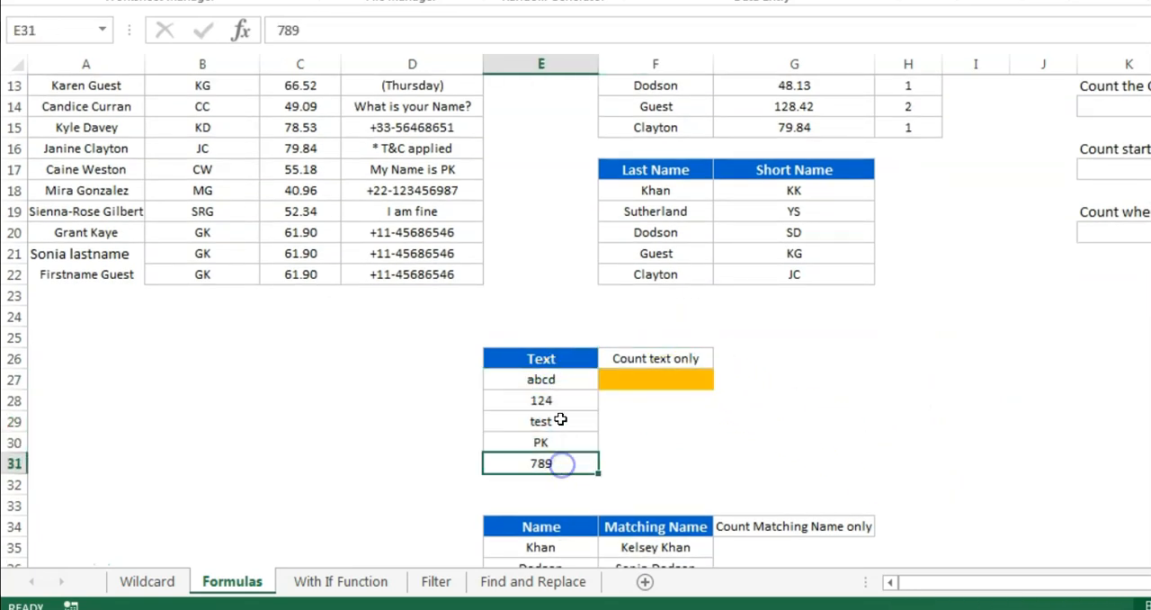
left_click(558, 402, "ctrl")
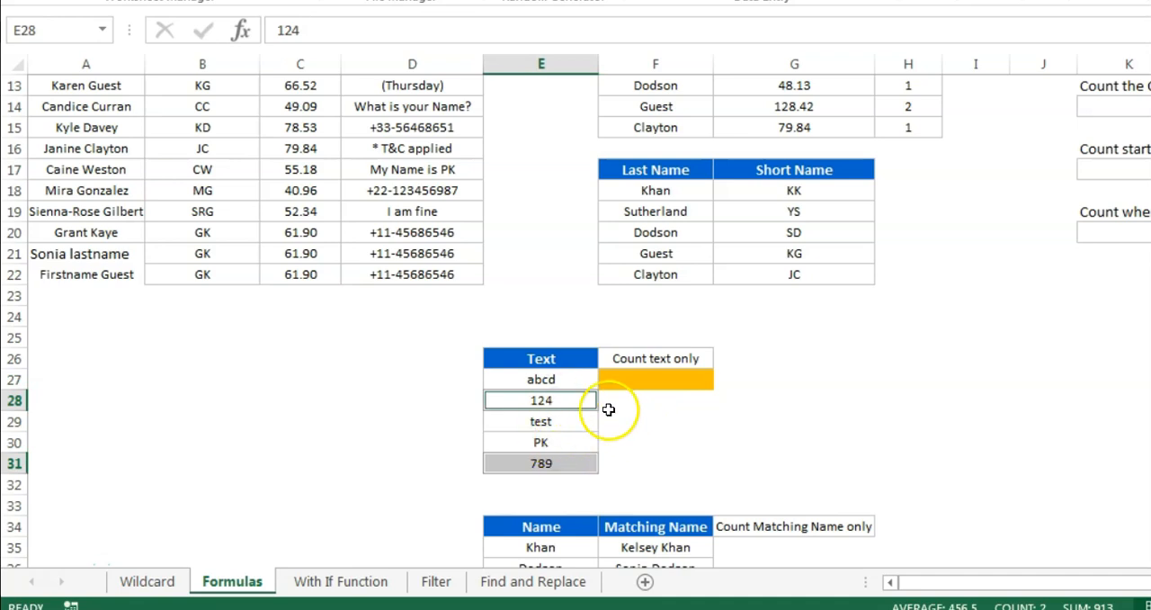
left_click(673, 378)
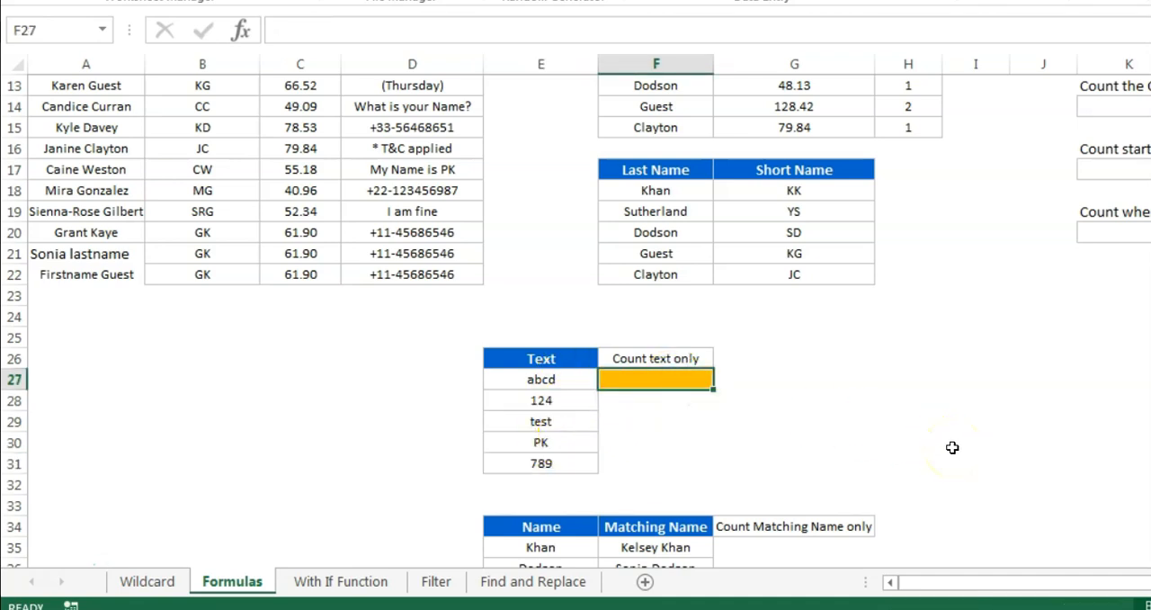
Review the * wildcard and its explanation in row 7 of the Wildcard sheet, and return to the Formulas sheet
left_click(153, 582)
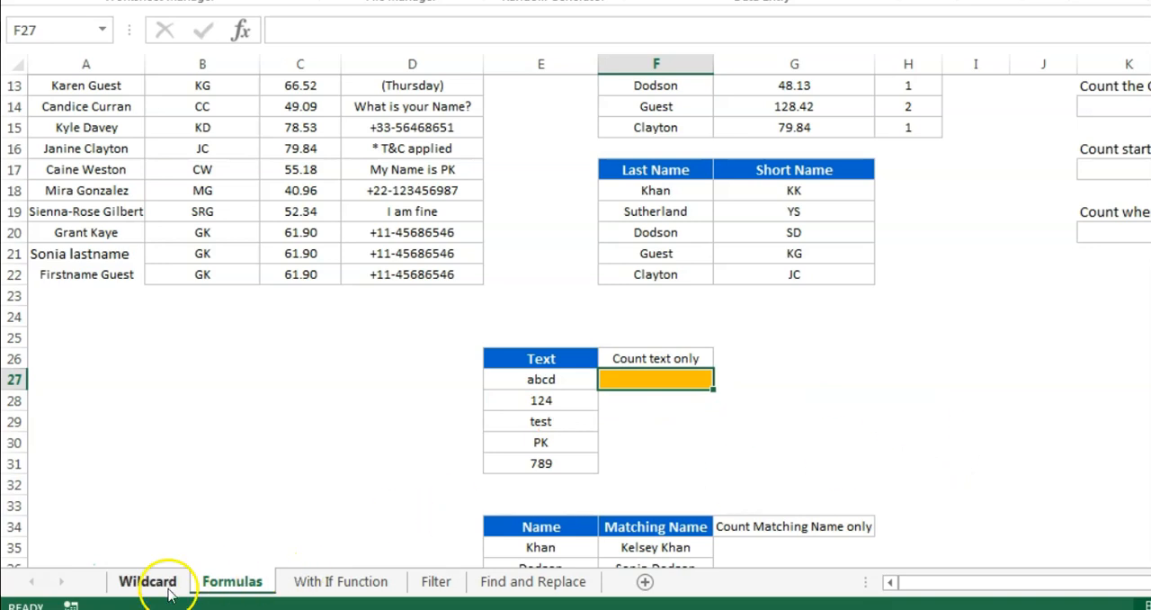
left_click(18, 209)
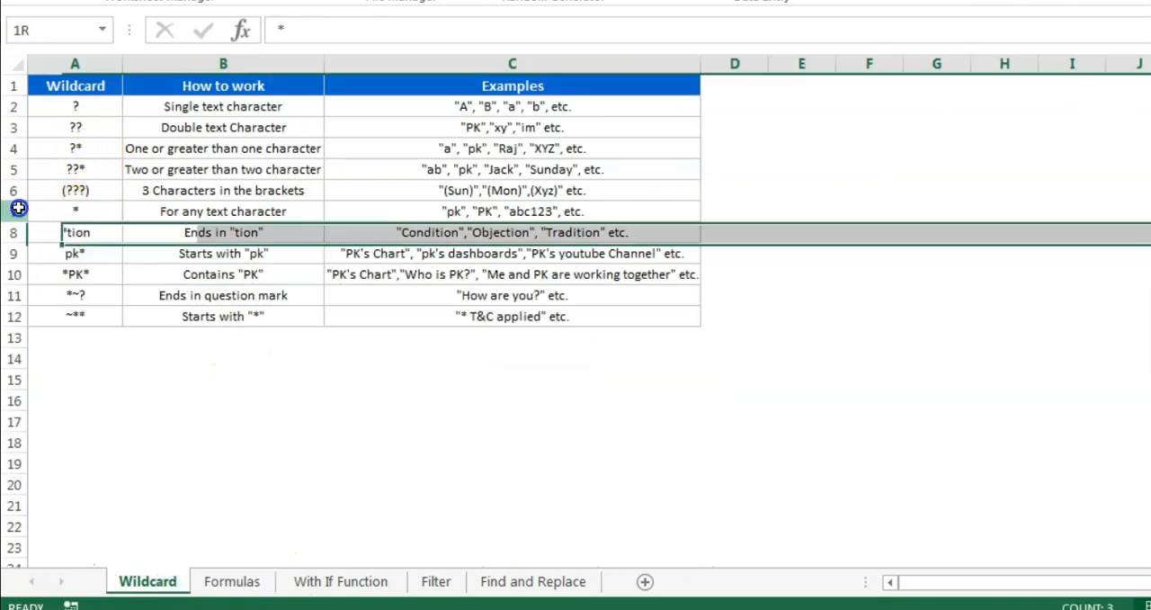
left_click(98, 210)
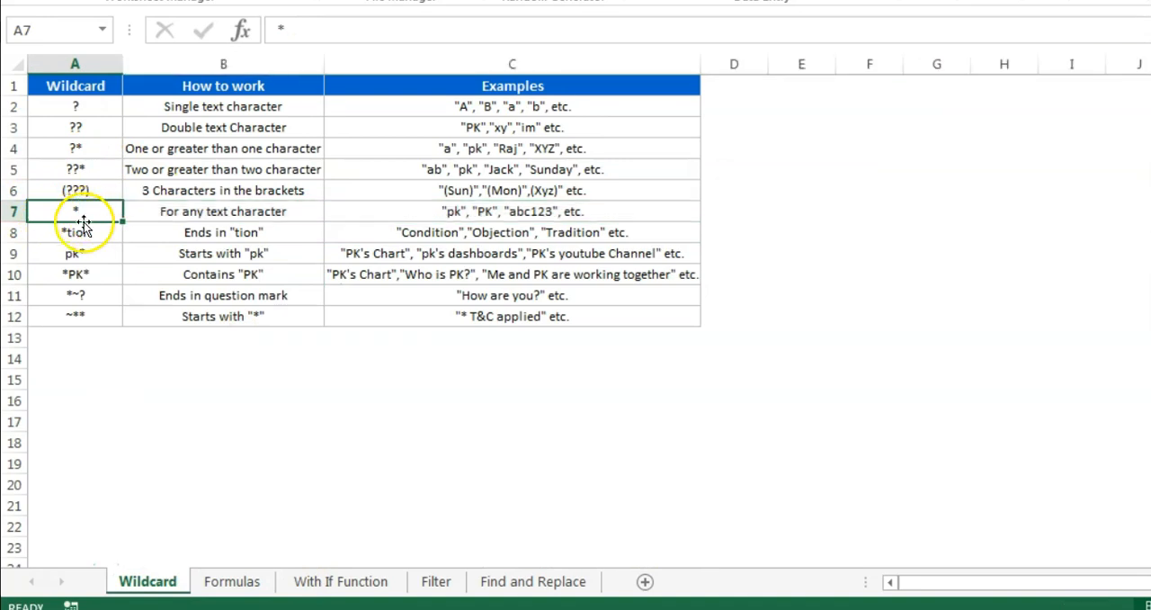
left_click(268, 212)
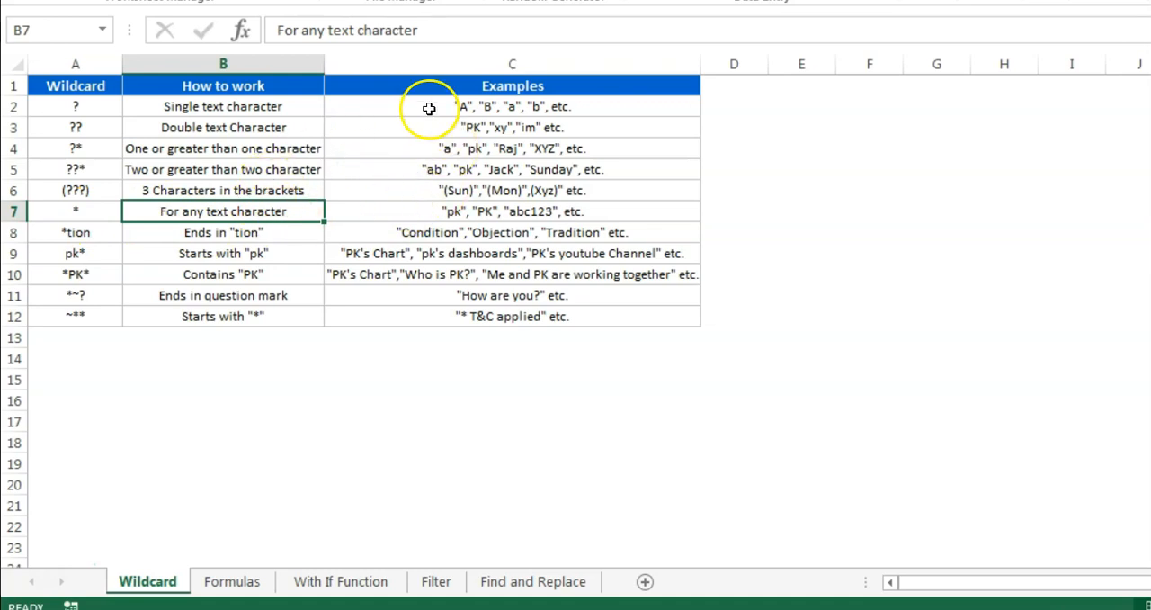
left_click(243, 587)
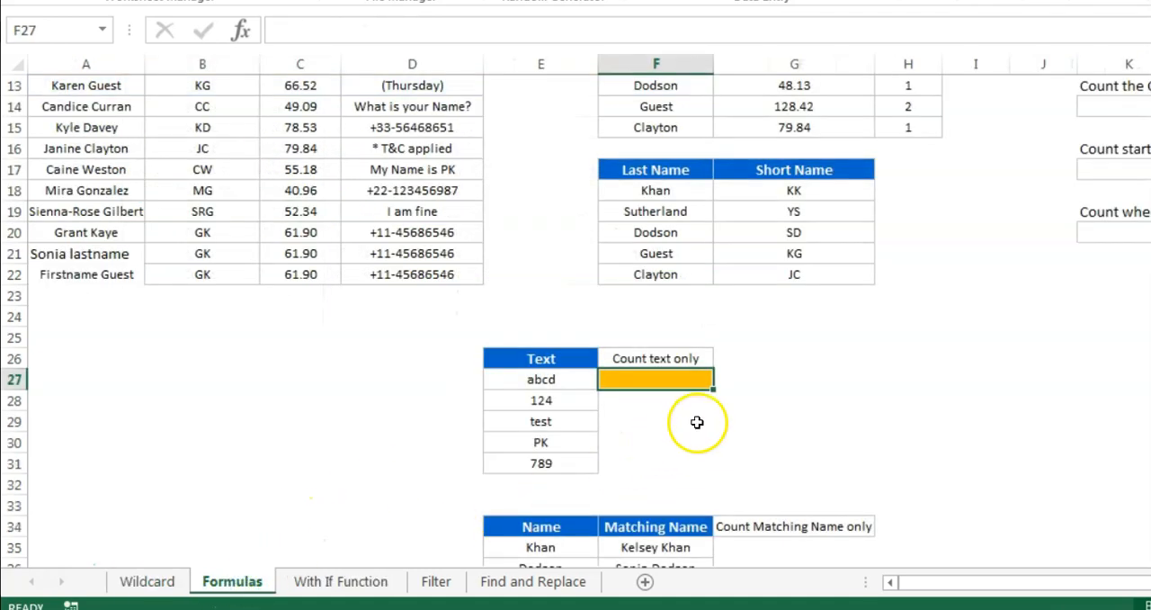
Enter =COUNTIF(E27:E31,"*") in F27 to count only the text entries
type("=cou")
key("Down")
key("Down")
key("Down")
key("Tab")
key("Left")
key("shift+Down")
key("shift+Down")
key("shift+Down")
key("shift+Down")
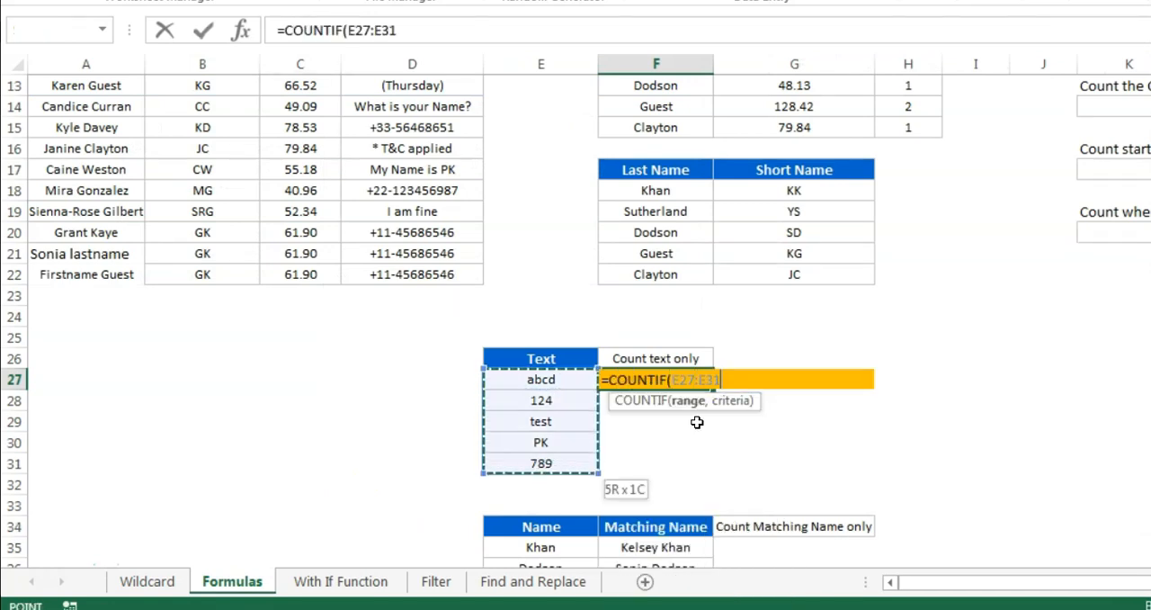
type(",\"*")
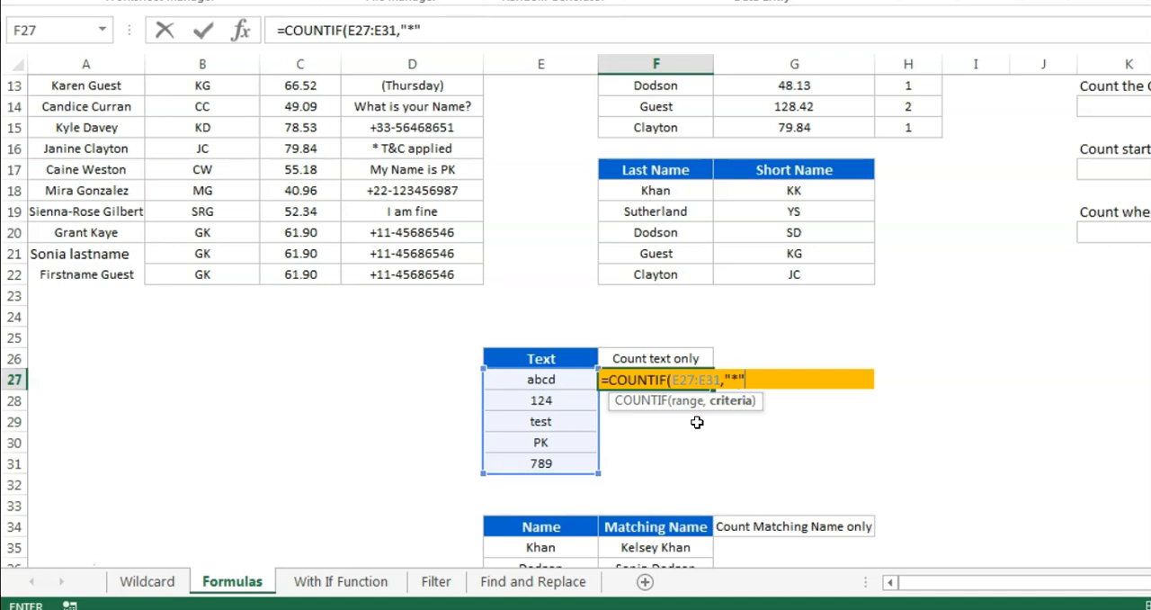
key("Return")
key("Up")
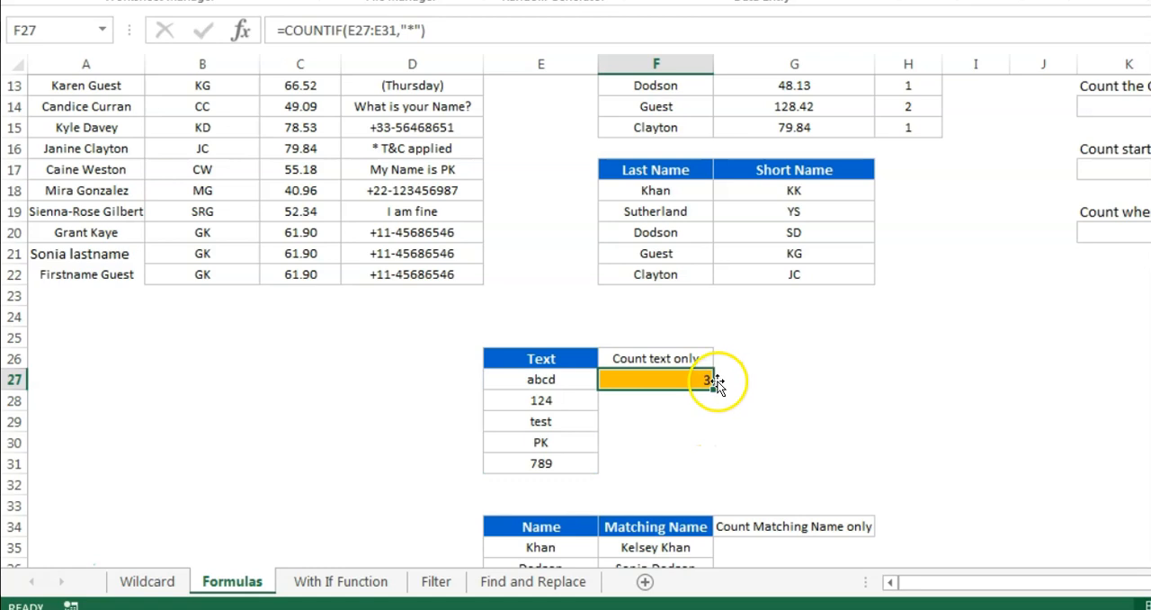
Check the F27 text count against the entries in E27:E31, singling out the numbers in E28 and E31
left_click_drag(580, 381, 564, 463)
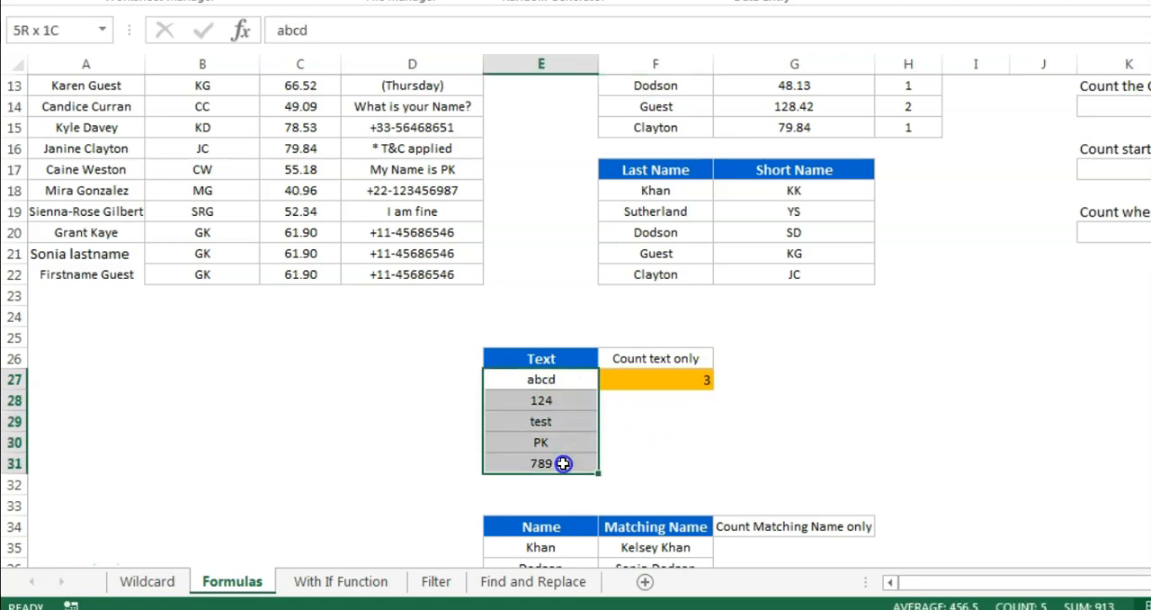
left_click(545, 400)
left_click(567, 463, "ctrl")
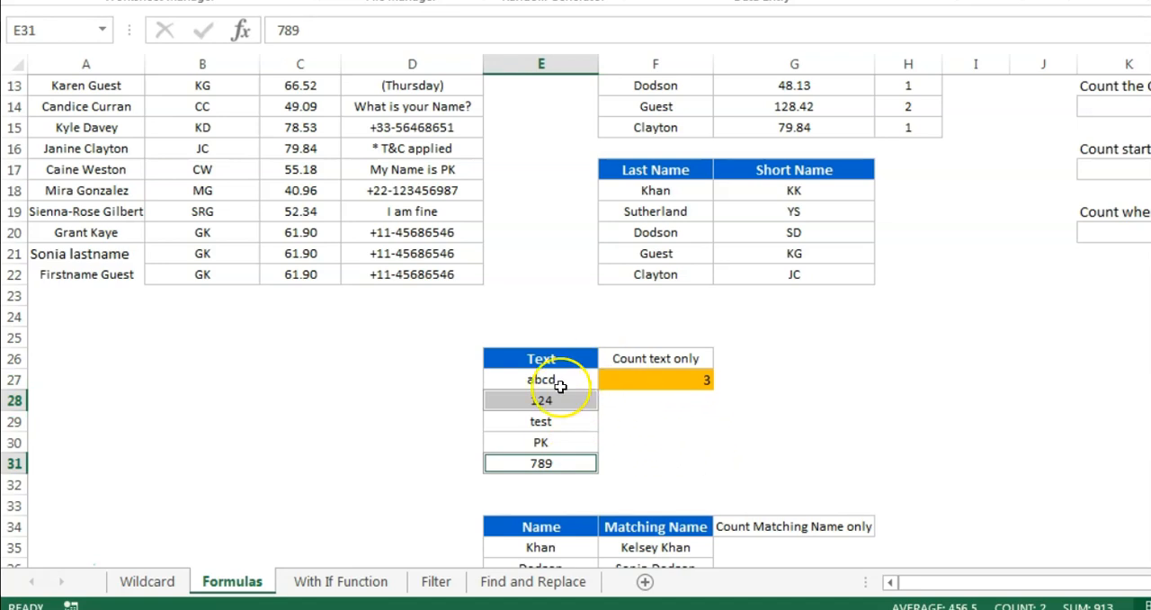
Enter =COUNTA(E27:E31) in F28 to count all non-empty entries
left_click(686, 407)
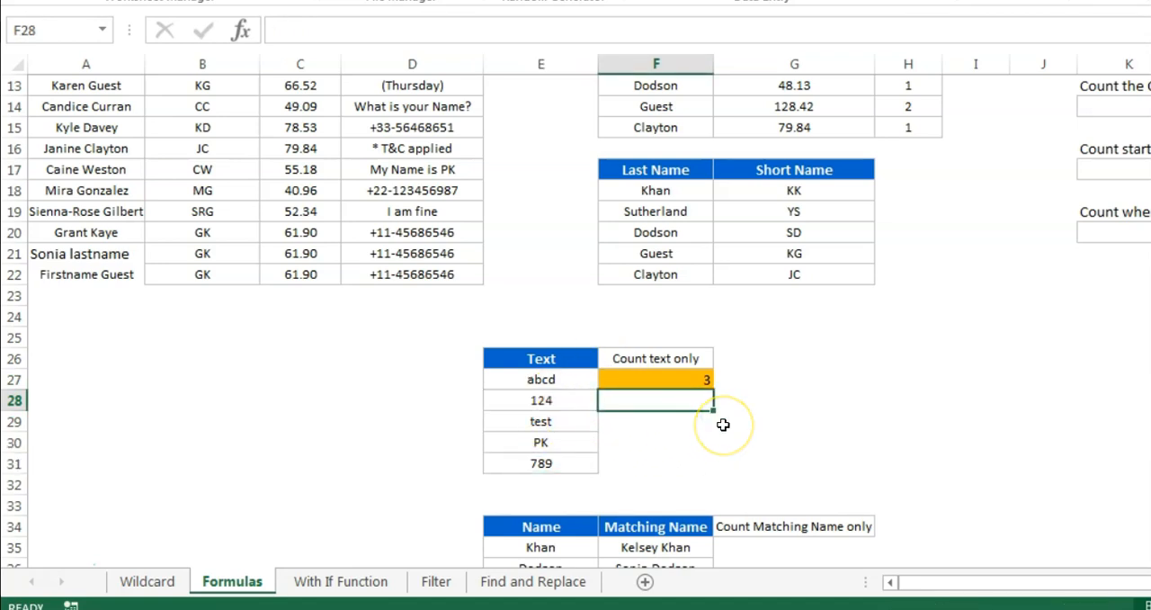
type("=cou")
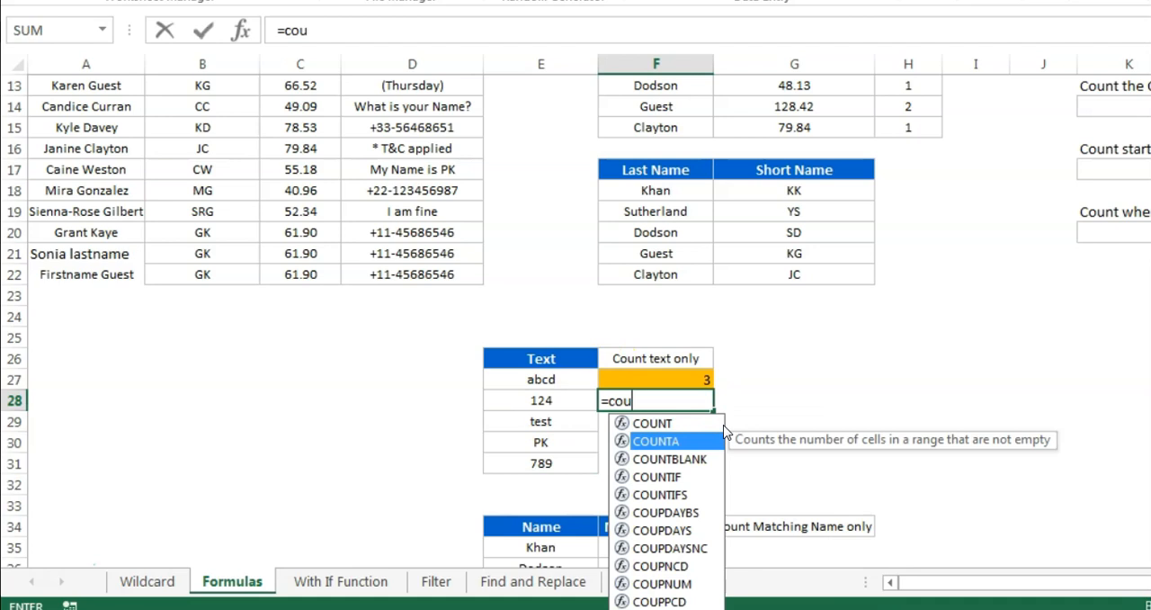
key("Tab")
key("Left")
key("Up")
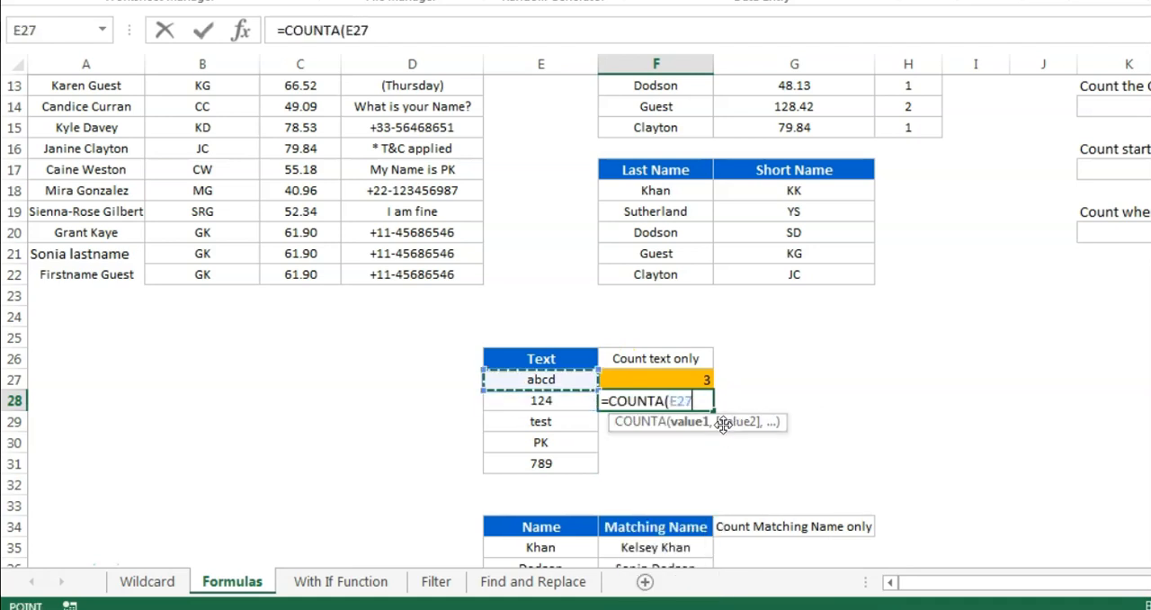
key("ctrl+shift+Down")
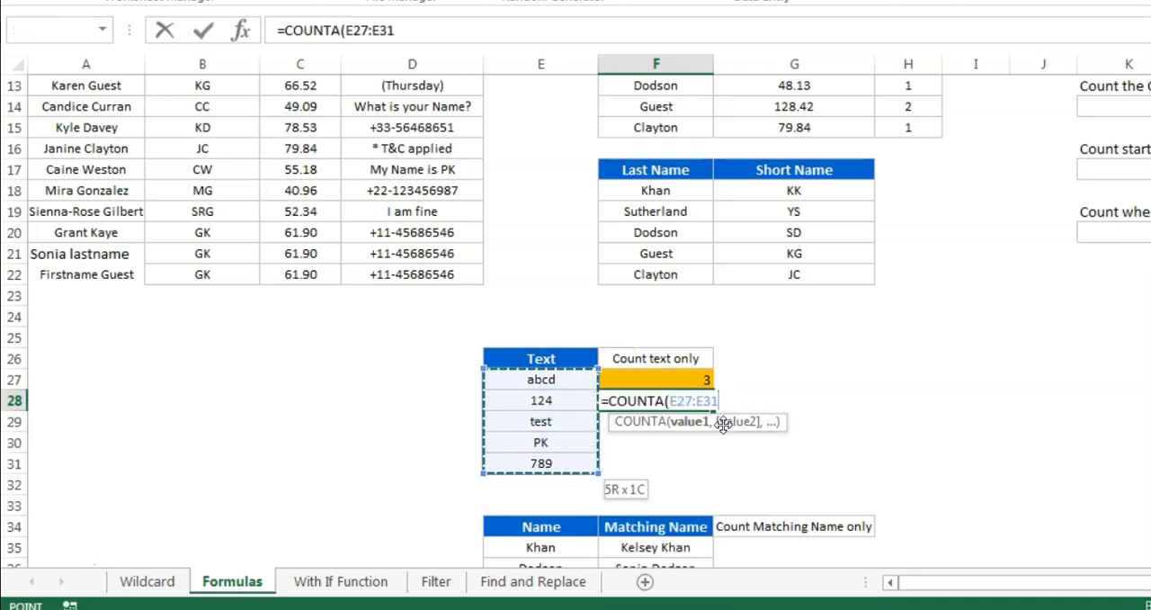
key("Return")
key("Up")
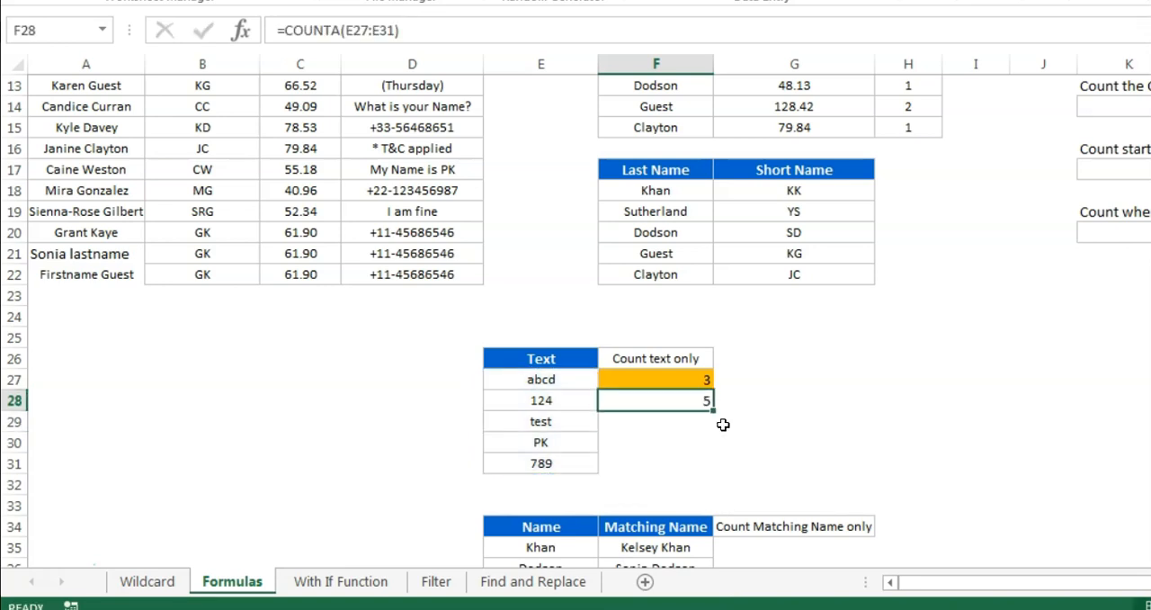
Enter =COUNT(E27:E31) in F29 and check it against the numbers in E28 and E31
left_click(696, 421)
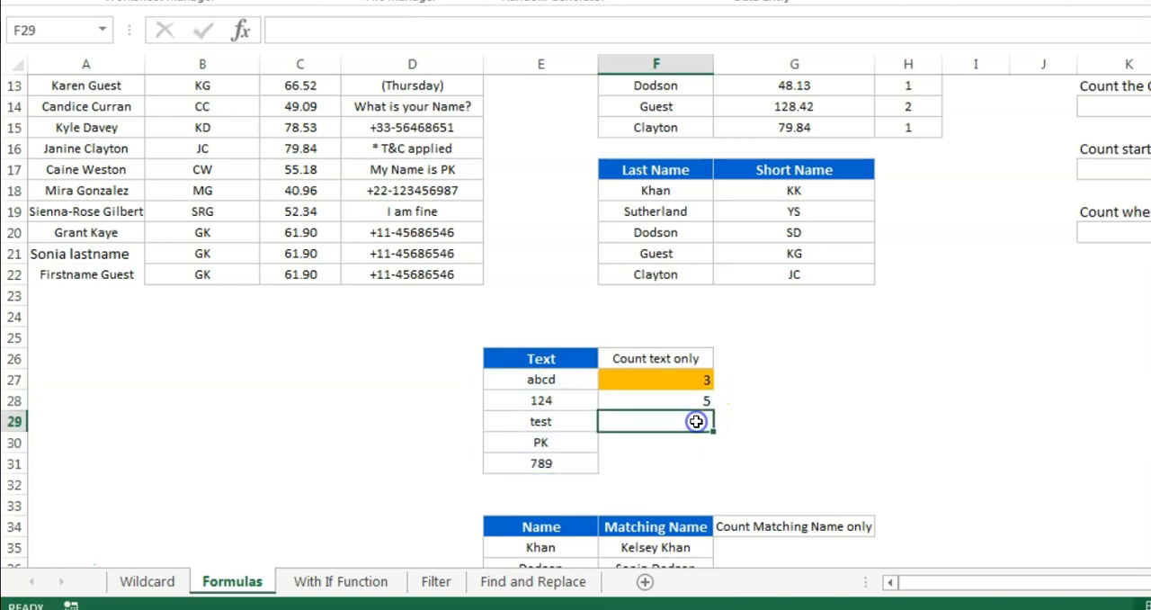
type("=cou")
key("Down")
key("Up")
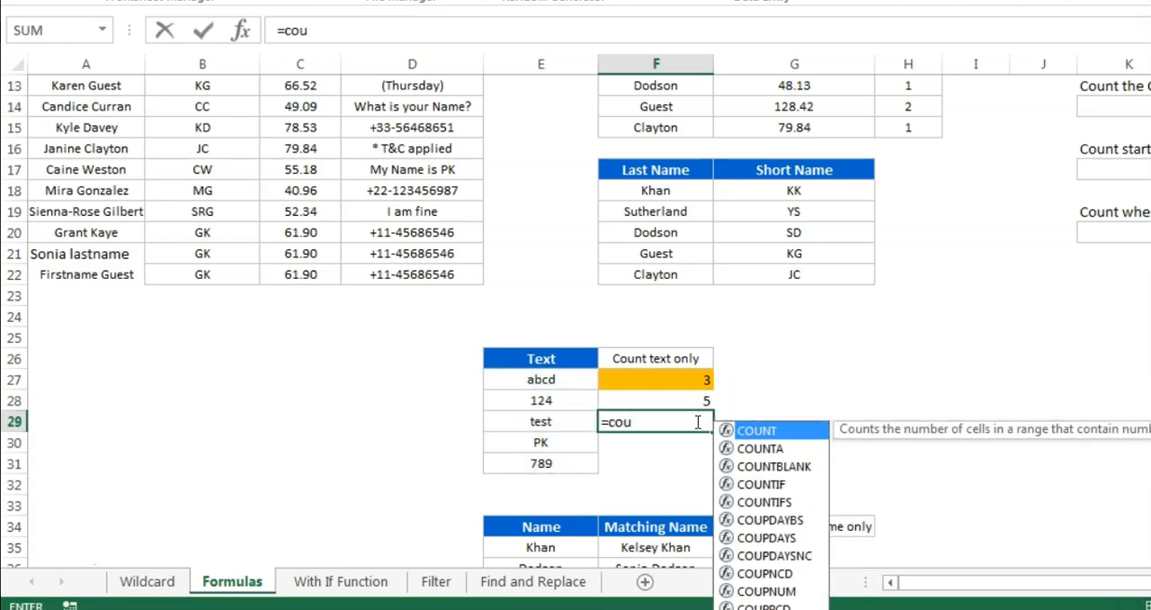
key("Tab")
key("Left")
key("Up")
key("Up")
key("shift+Down")
key("shift+Down")
key("shift+Down")
key("shift+Down")
key("Return")
key("Up")
left_click(551, 402)
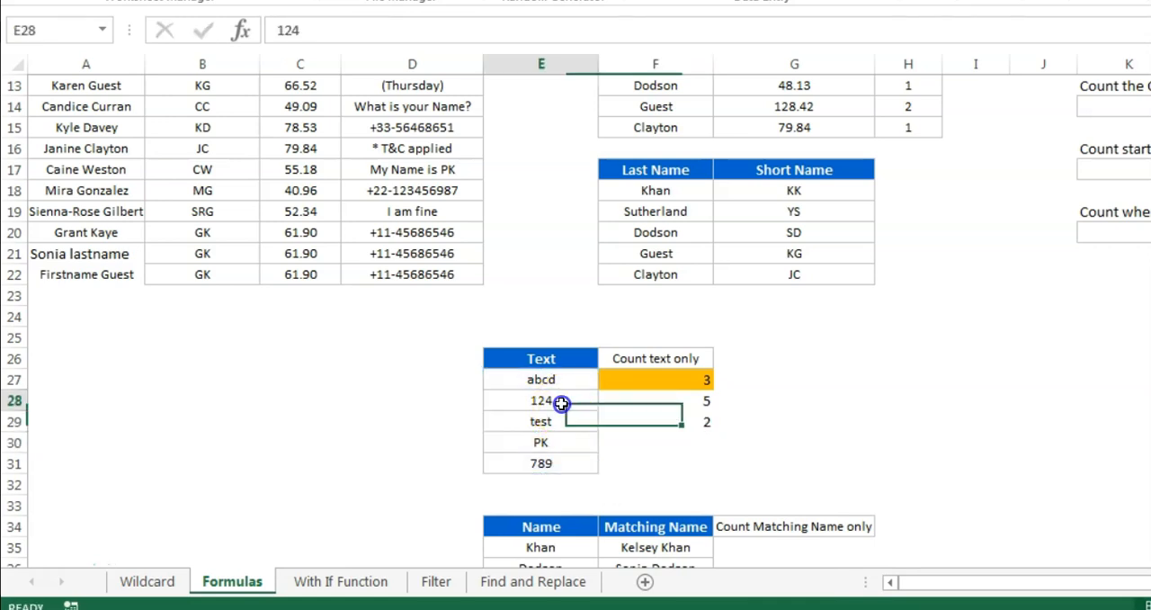
left_click(558, 466, "ctrl")
Extend the F28 formula to =COUNTA(E27:E31)-COUNT(E27:E31) and clear the trial count in F29
left_click(709, 400)
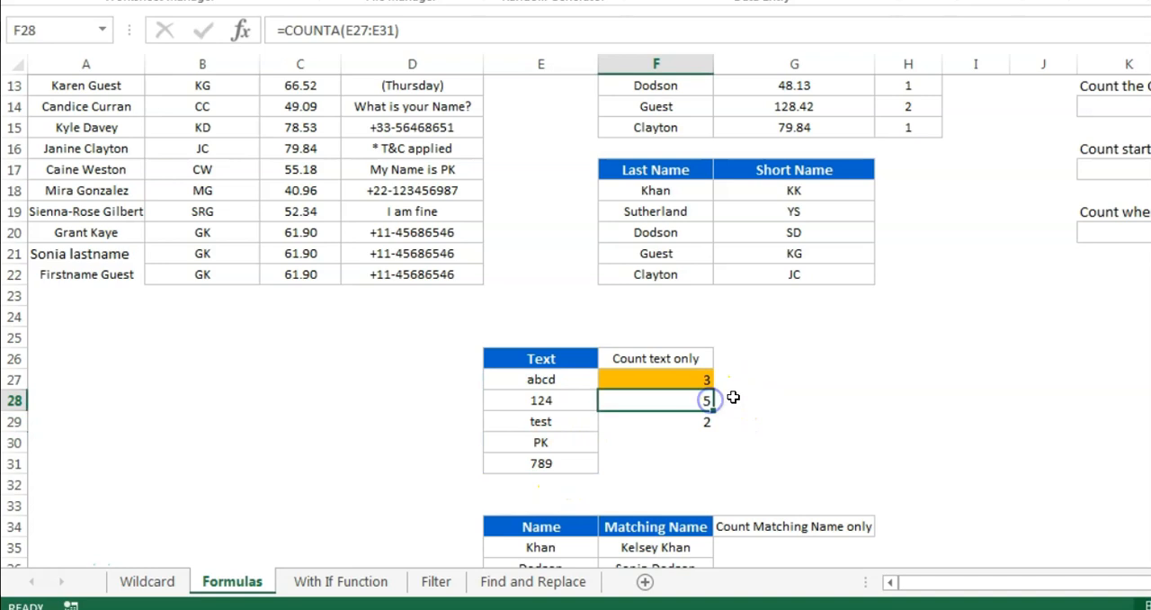
left_click(493, 33)
type("-cou")
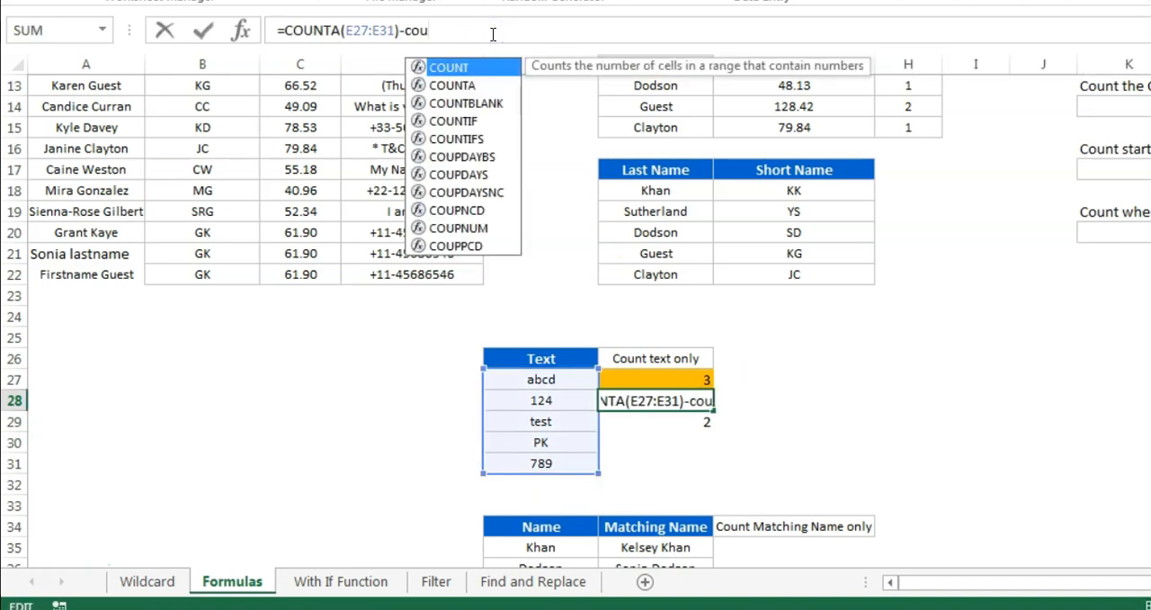
key("Tab")
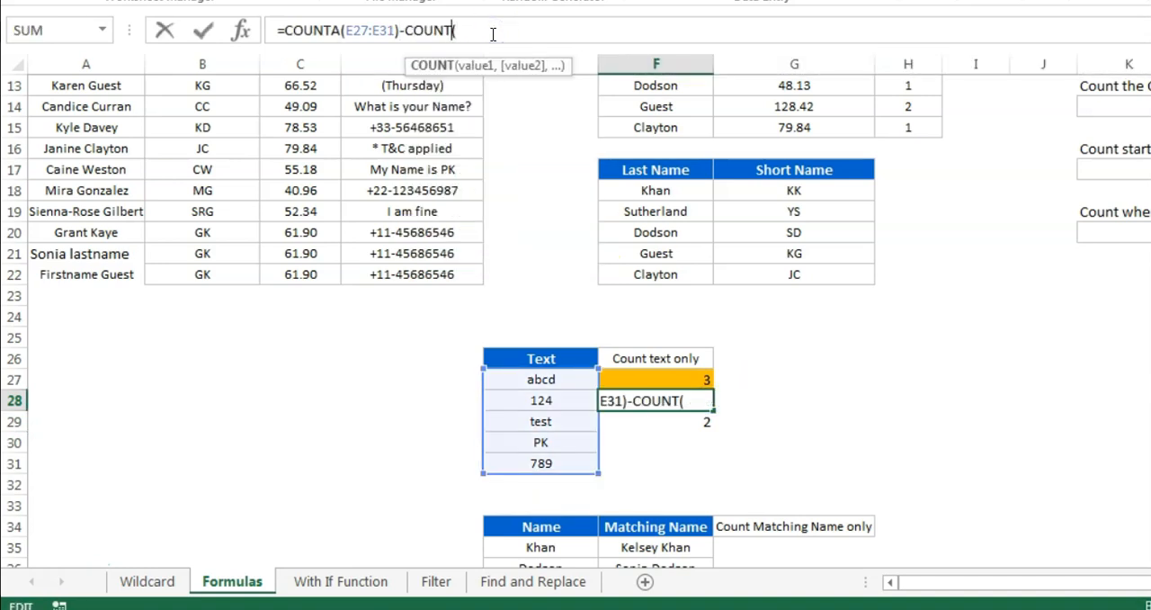
left_click_drag(541, 378, 576, 459)
key("ctrl+Return")
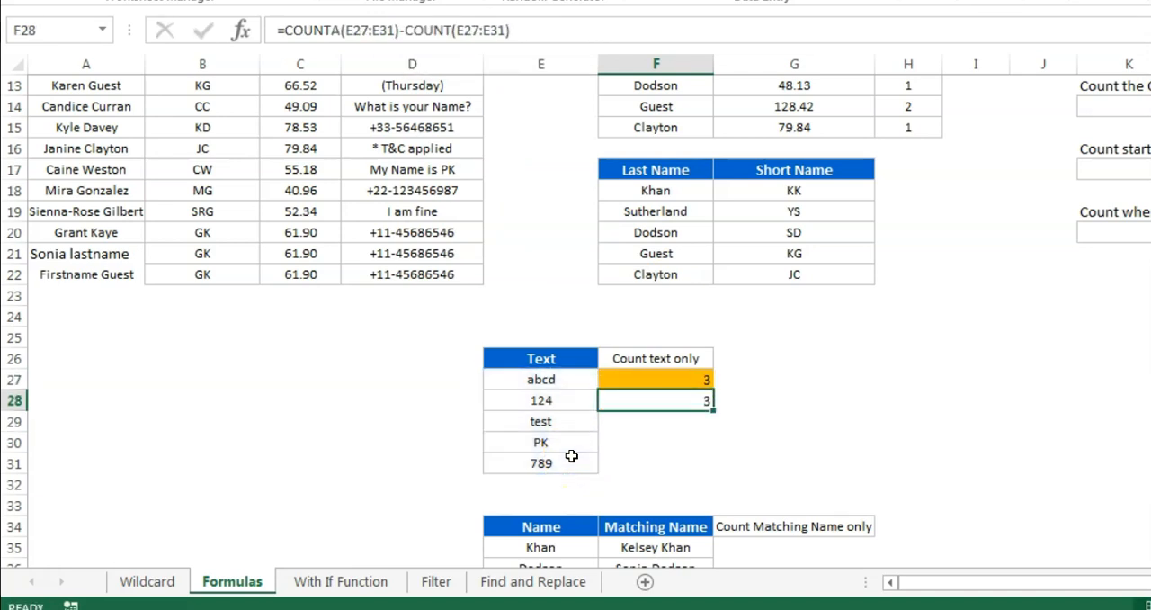
Replace the text entry in E29 with =NA() to test both counting methods against an error value
key("Left")
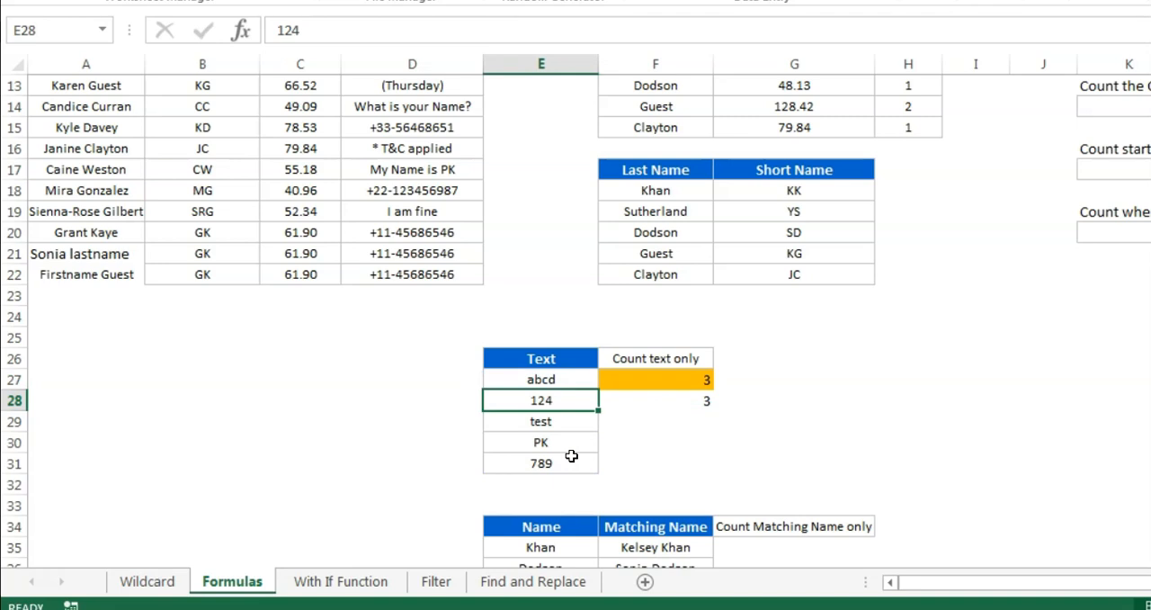
key("Down")
type("=na")
key("Tab")
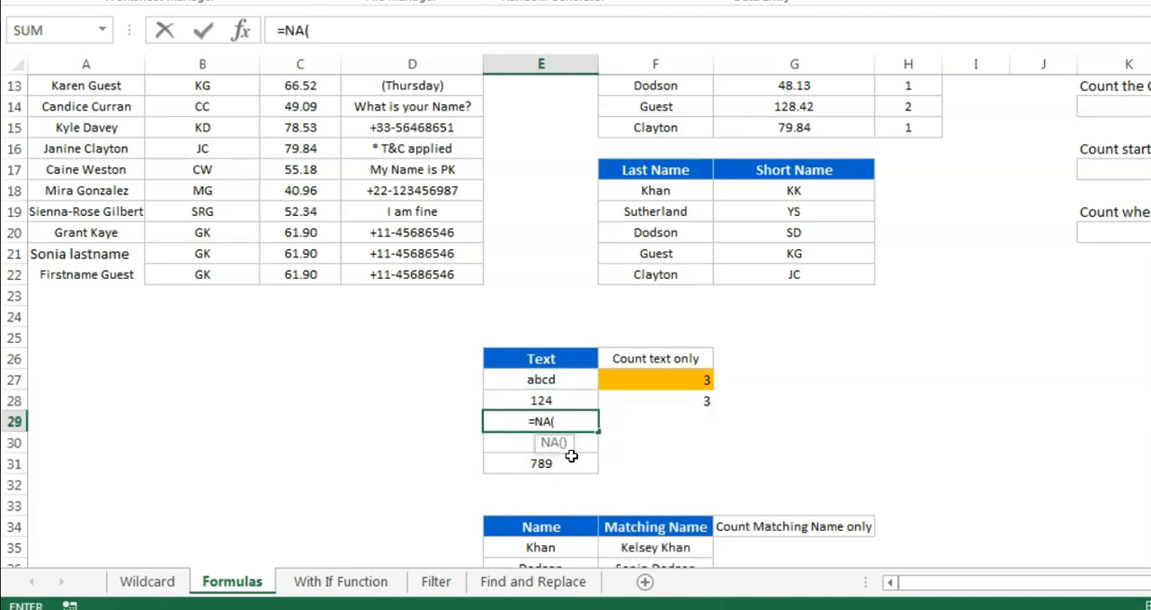
key("Return")
key("Up")
key("Up")
key("Up")
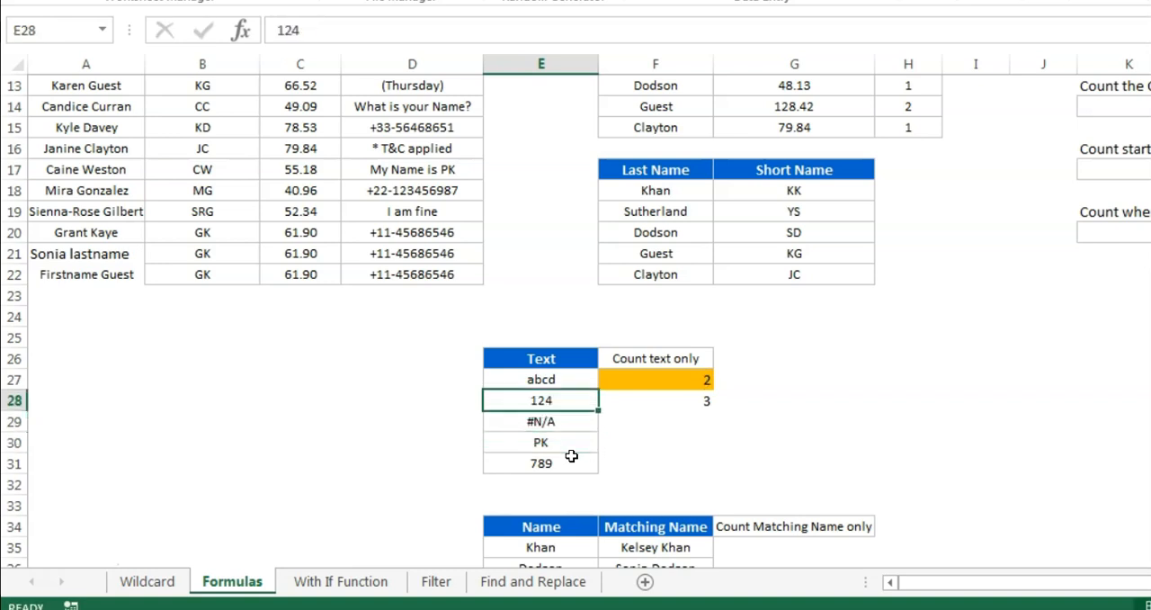
Compare the counting formulas in F27 and F28 against the text entries E27 and E30 and the error in E29
key("Right")
key("Up")
key("Down")
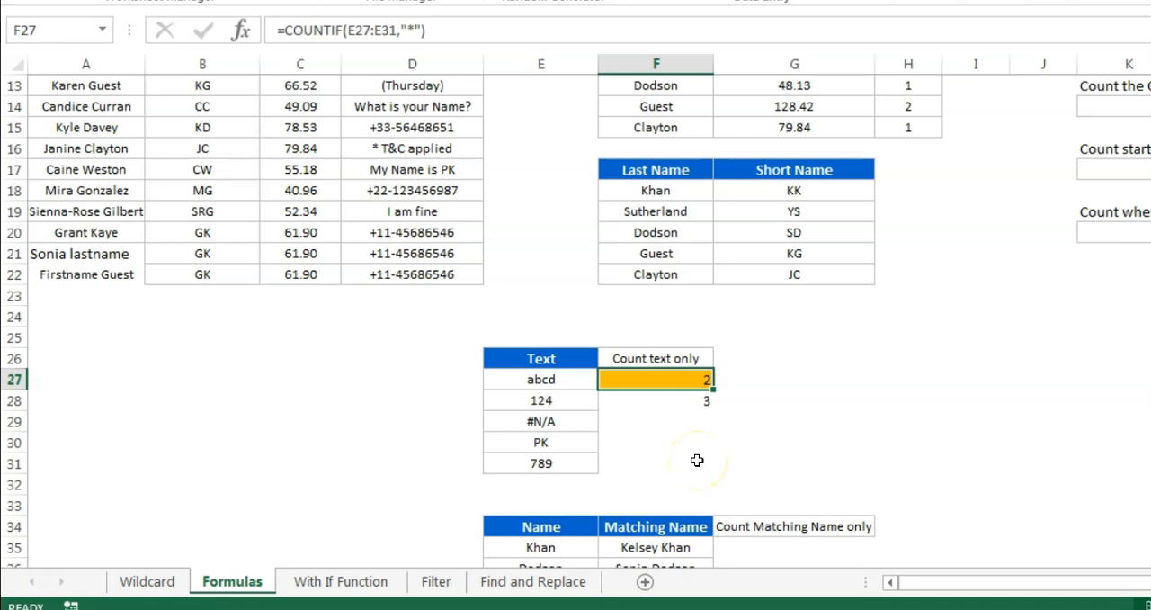
left_click(576, 382)
left_click(504, 442, "ctrl")
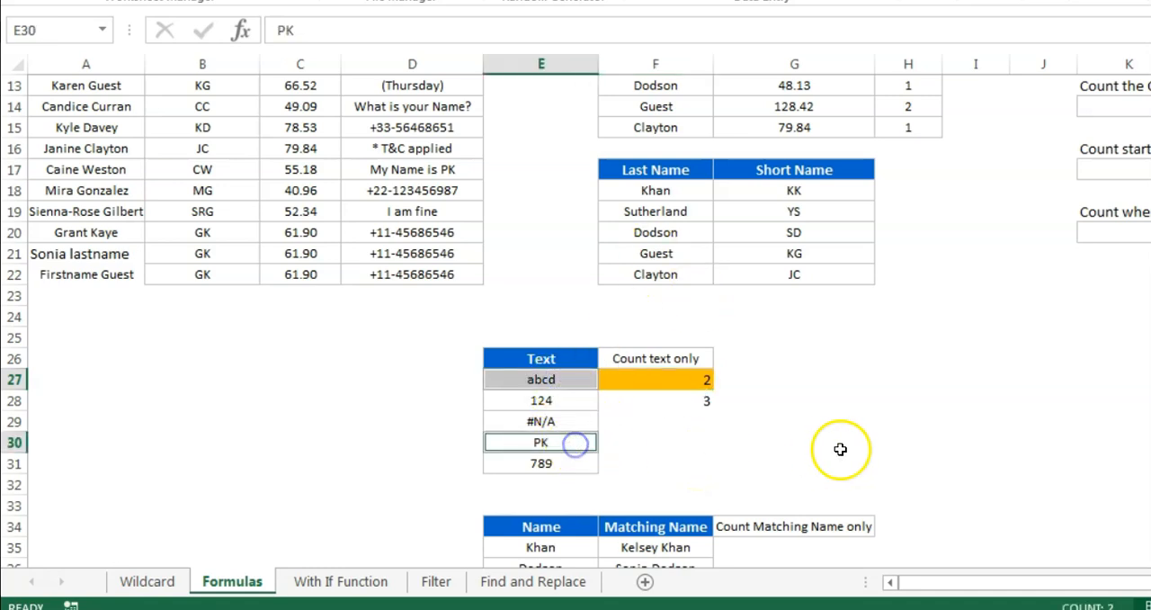
left_click(698, 401)
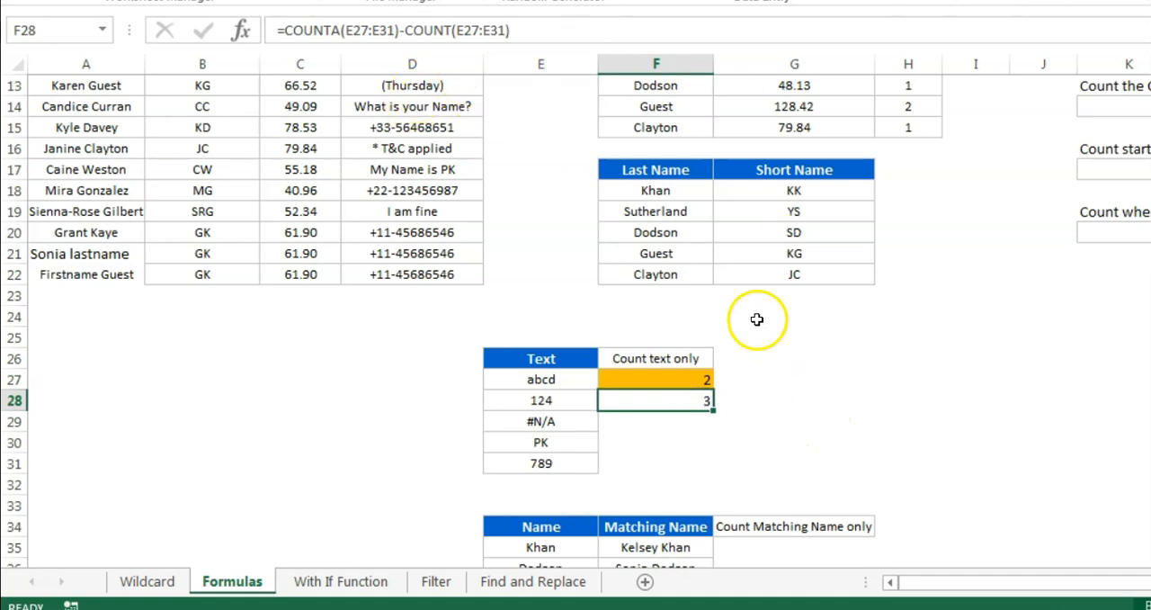
left_click(567, 421)
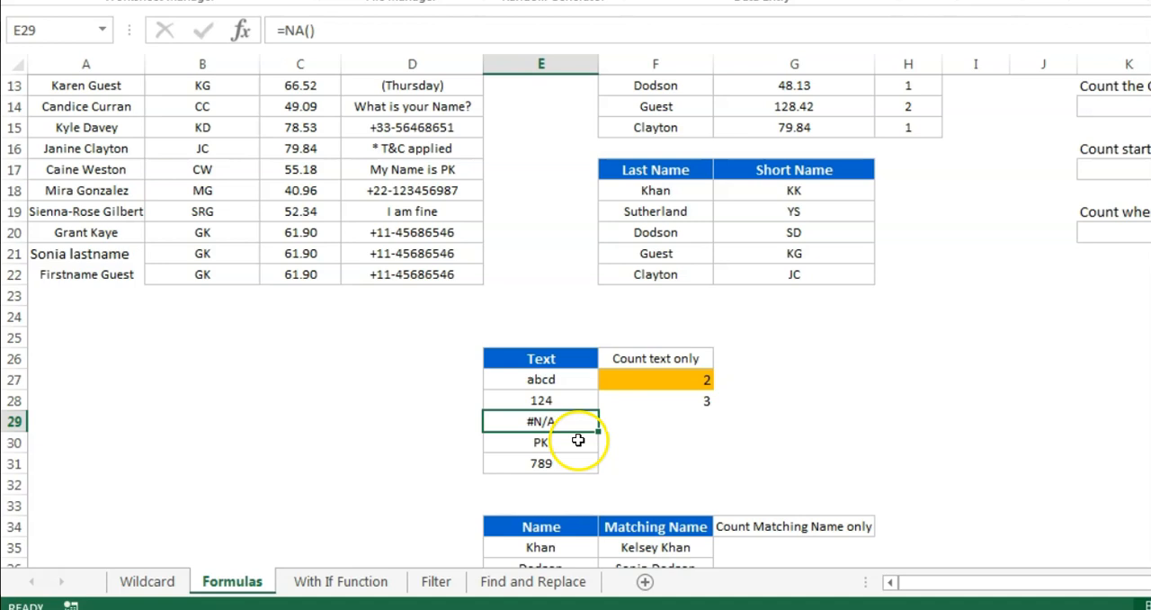
Delete the COUNTA-minus-COUNT formula from F28, keeping the wildcard count in F27
left_click(706, 399)
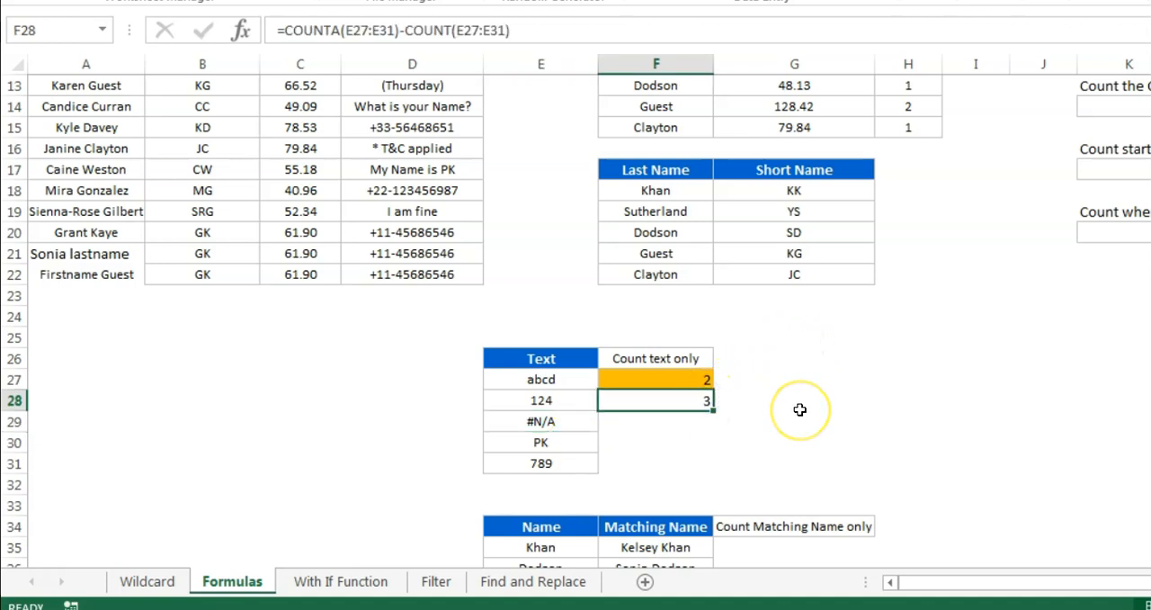
key("Delete")
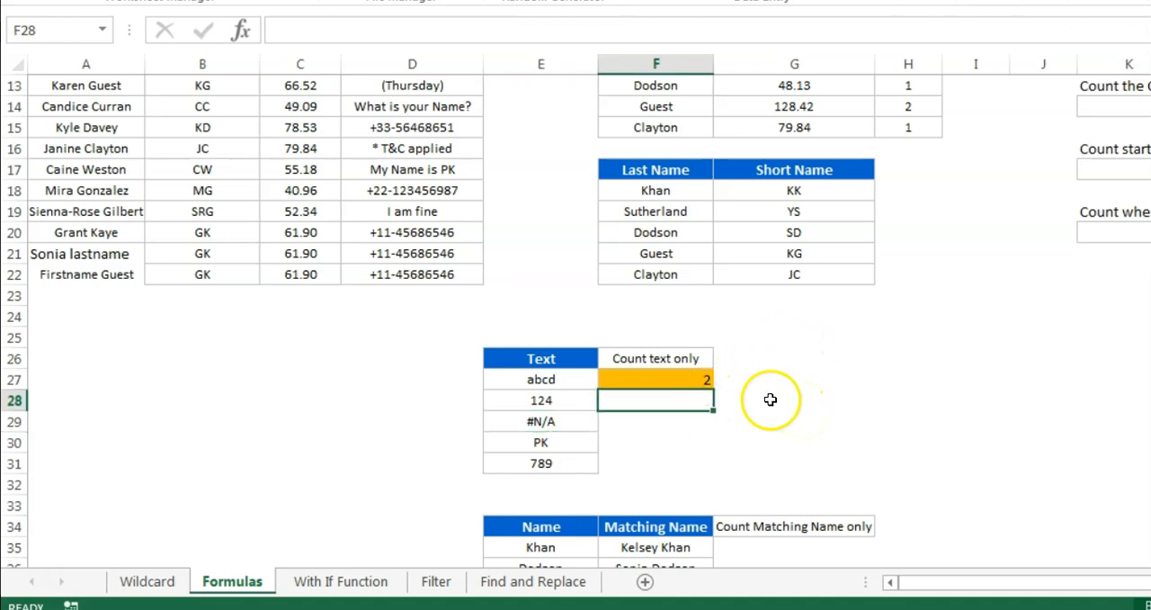
left_click(683, 379)
left_click(549, 423)
Examine the Name entries and the Matching Name formulas in E34:F39, including the blank matches in rows 37 and 38
scroll(810, 450, "down", 2)
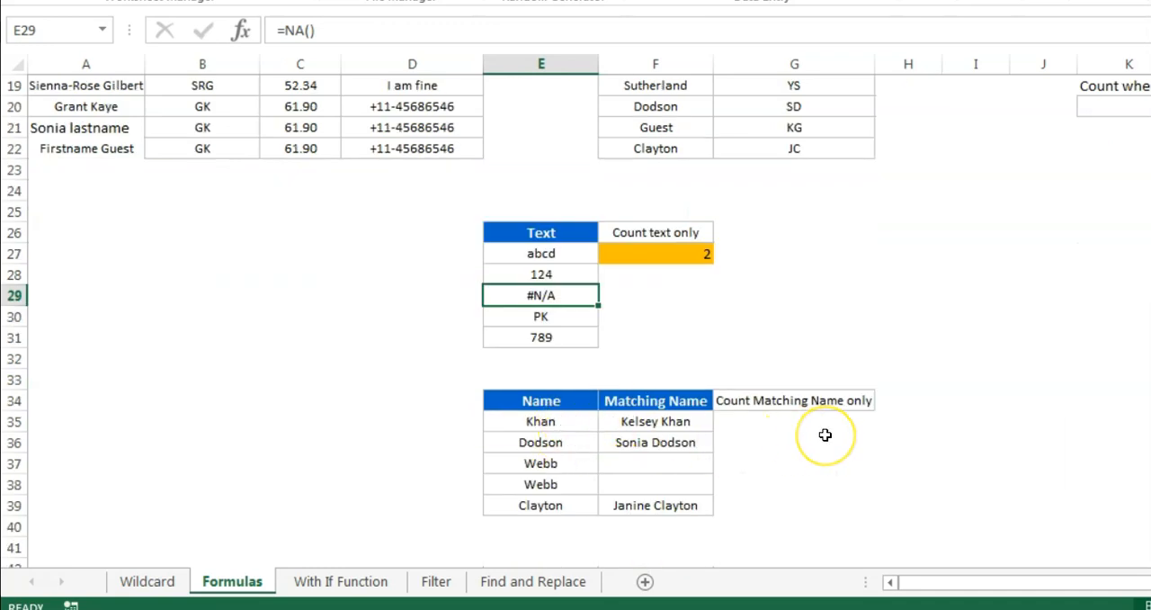
scroll(826, 435, "down", 1)
left_click_drag(561, 359, 565, 442)
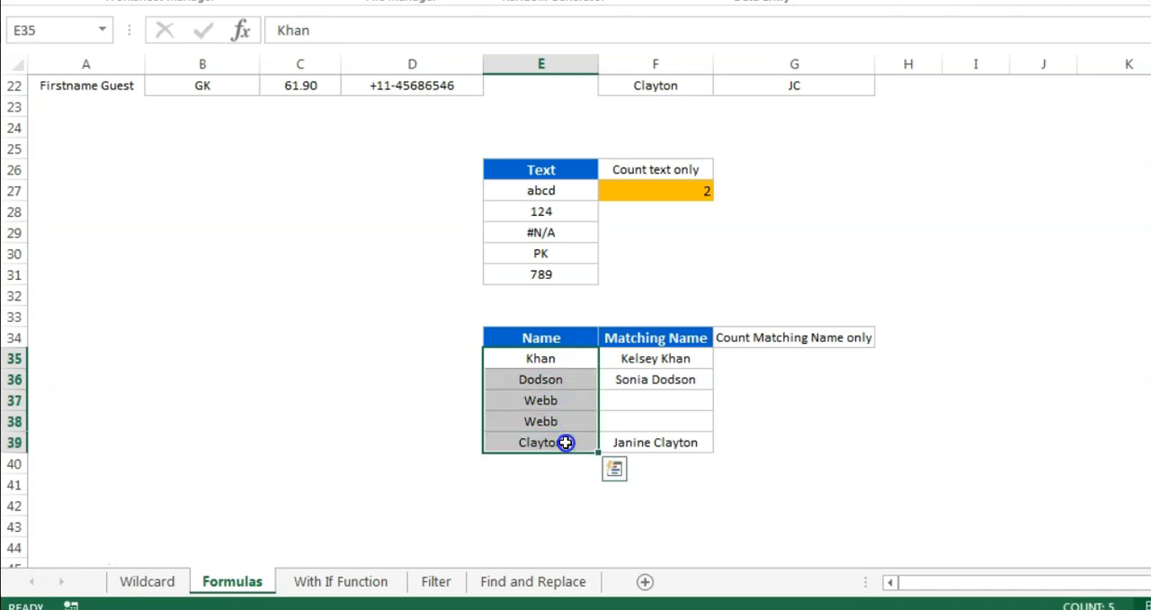
left_click(529, 339)
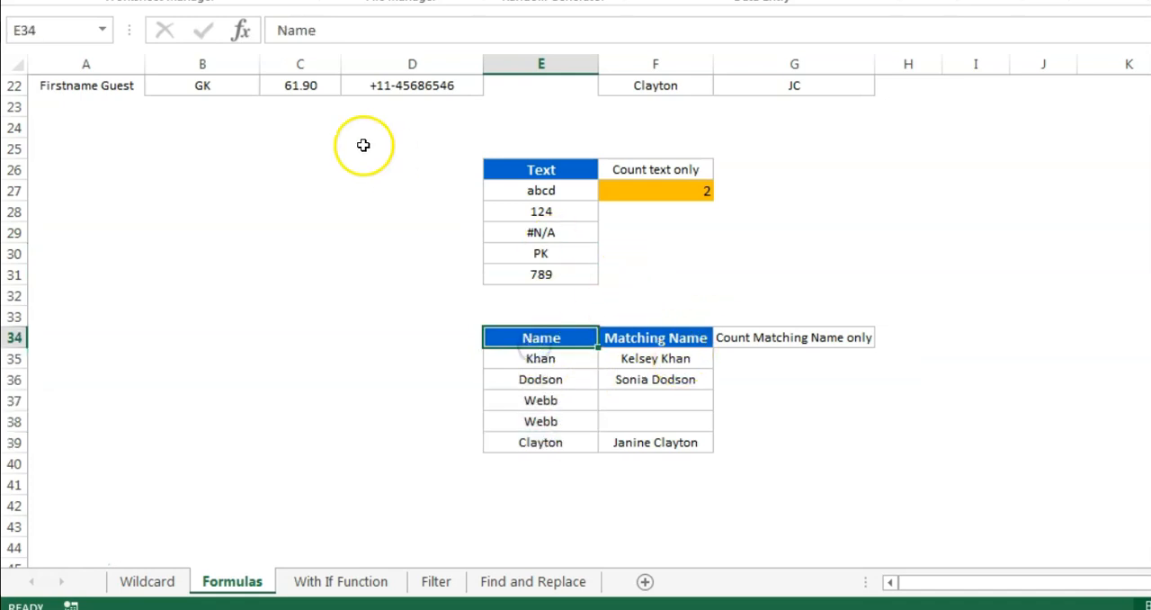
left_click(662, 358)
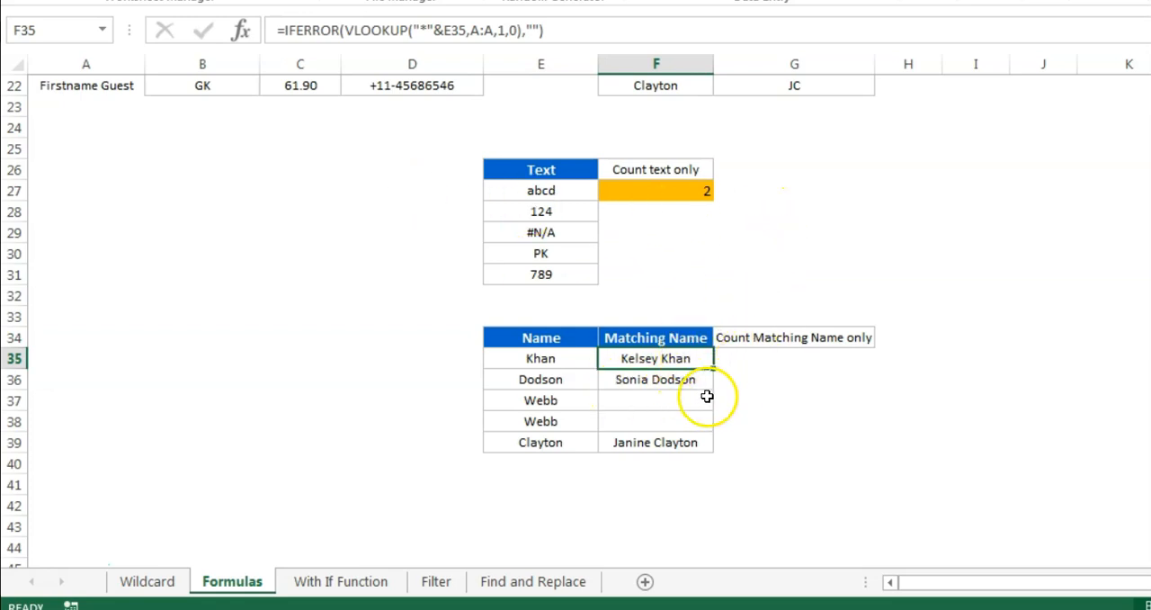
left_click_drag(660, 358, 697, 450)
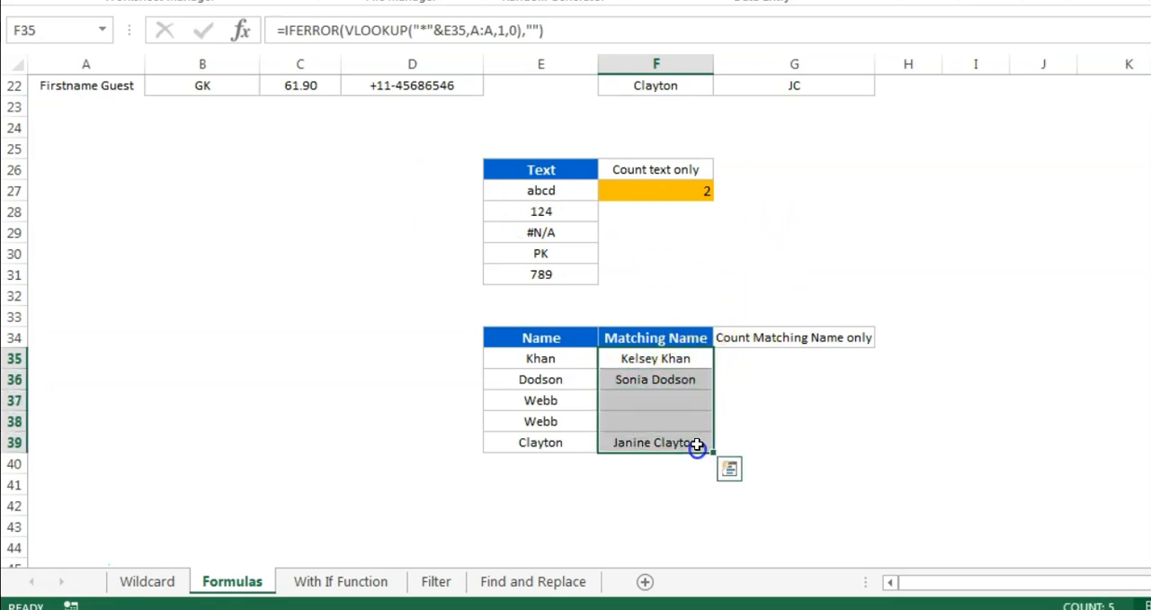
left_click(675, 402)
left_click_drag(578, 398, 602, 416)
Review the Full Name list in column A that the Matching Name formulas search
scroll(196, 290, "up", 5)
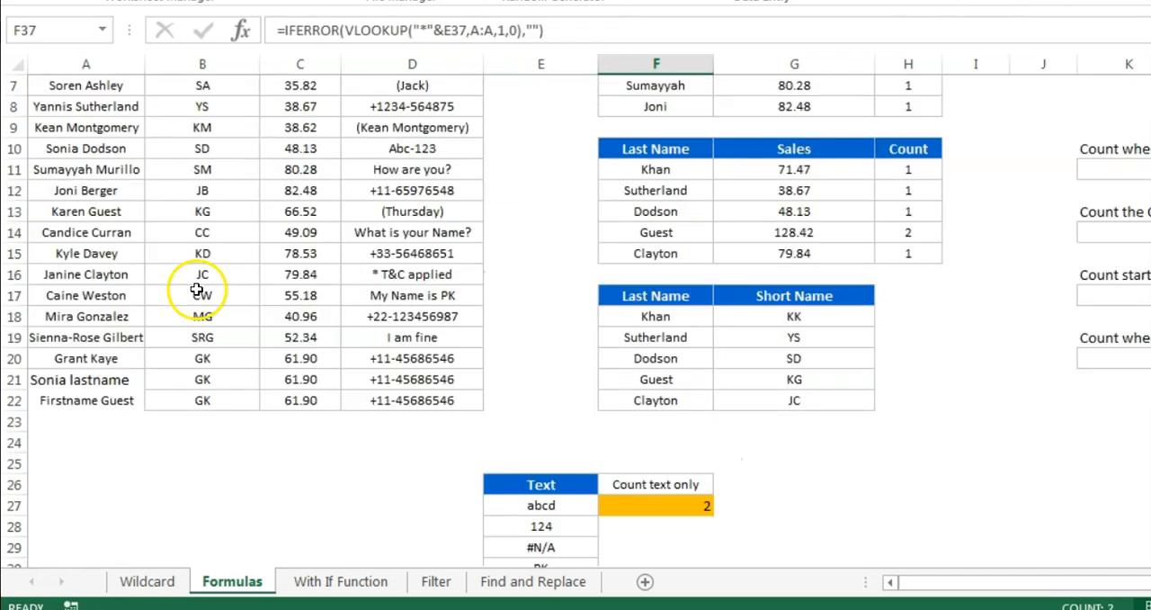
scroll(196, 290, "up", 2)
left_click(87, 64)
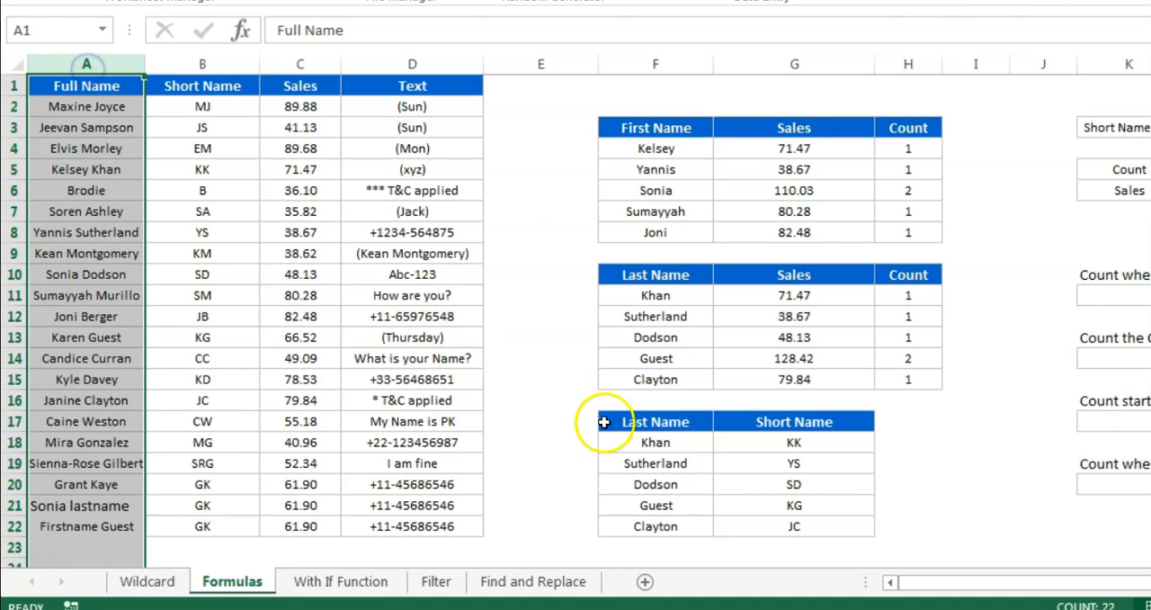
Examine the Matching Name formula in F35, checking its VLOOKUP part and the blank value IFERROR returns
scroll(604, 422, "down", 5)
left_click(670, 506)
scroll(670, 500, "down", 1)
left_click(665, 463)
left_click(666, 484)
left_click(665, 421)
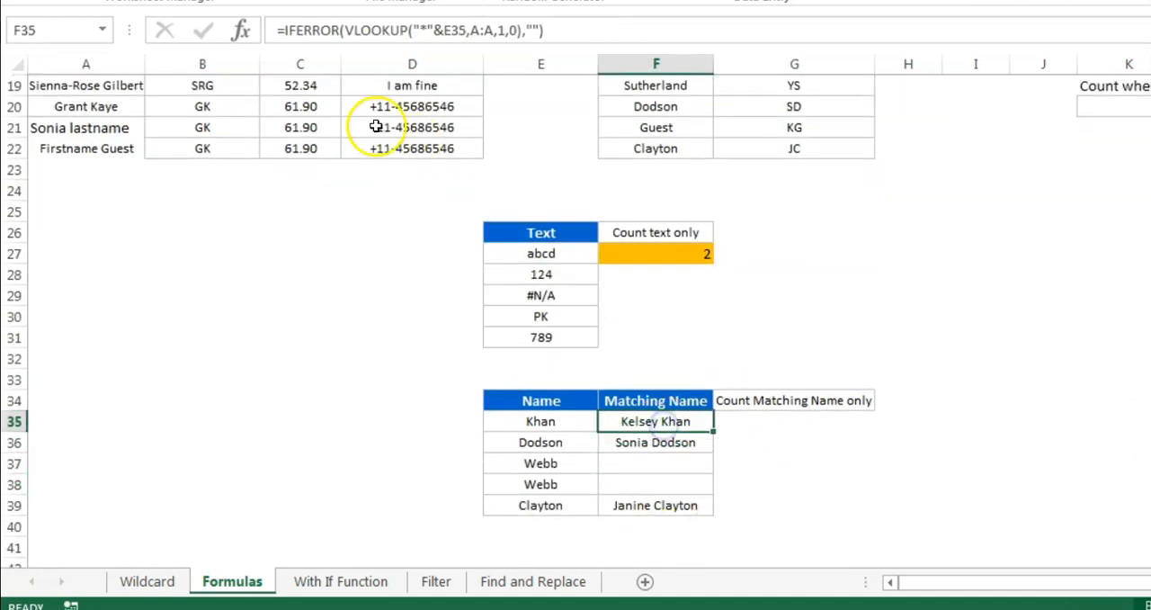
left_click(630, 29)
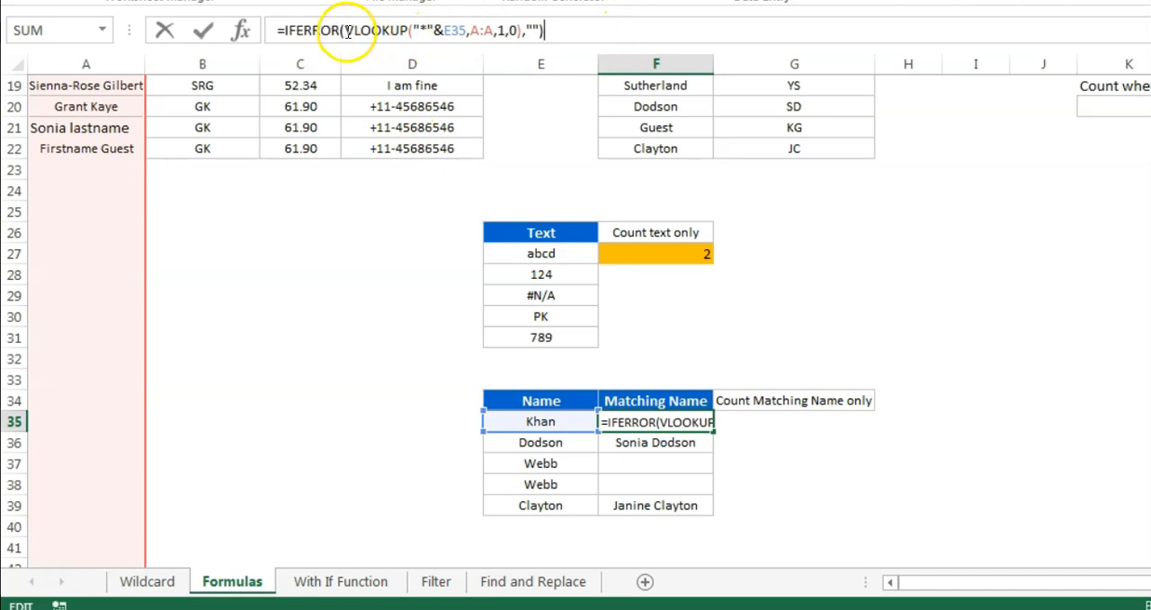
left_click_drag(378, 30, 472, 29)
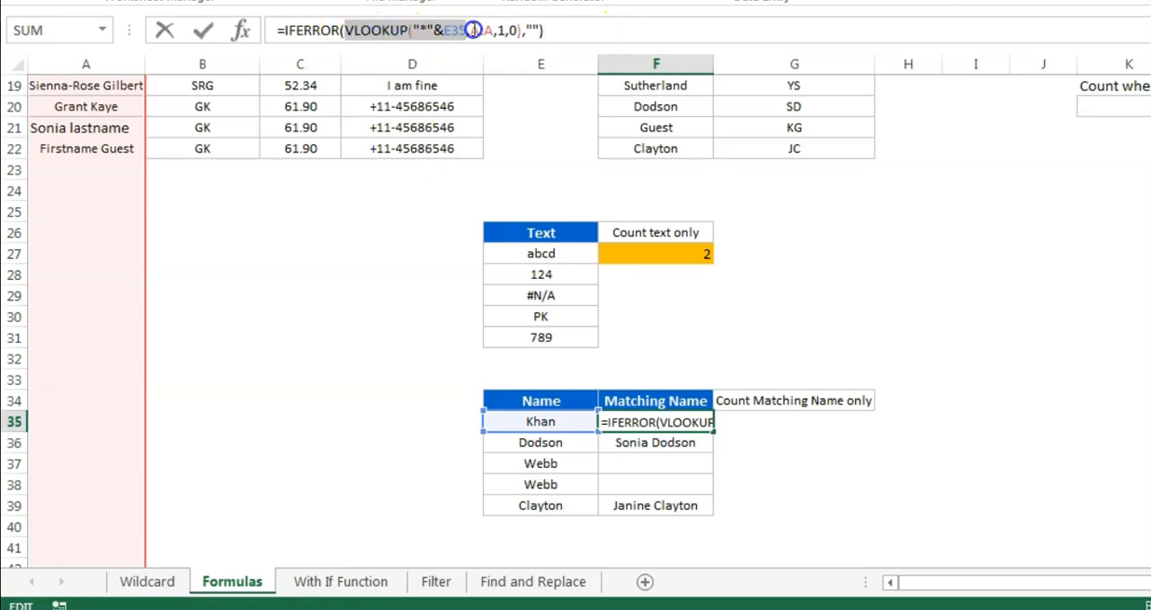
left_click(534, 30)
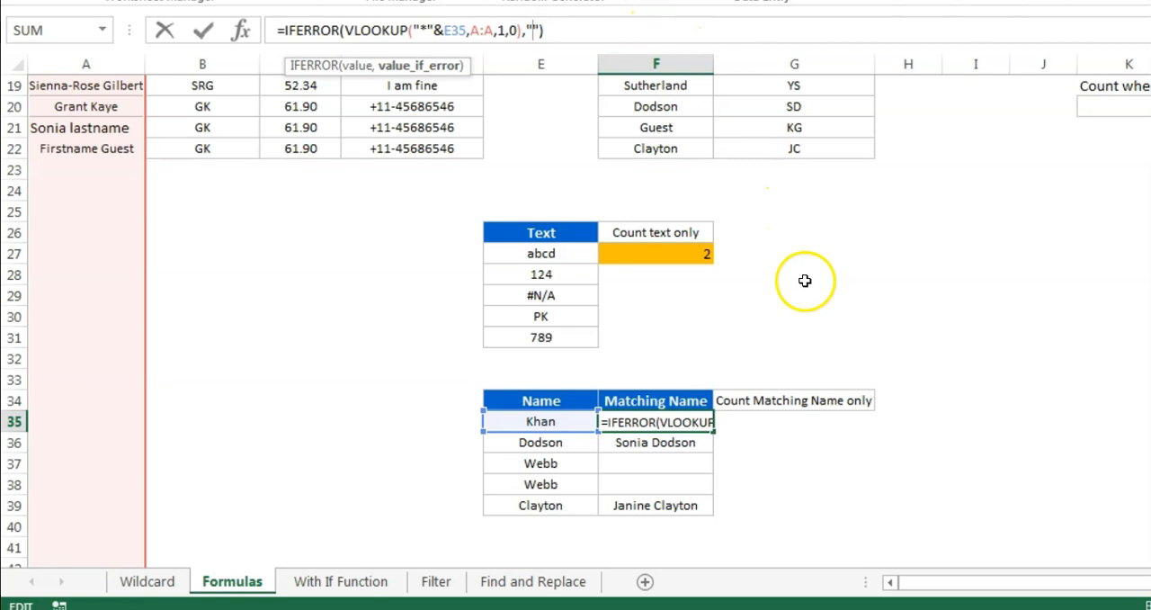
key("ctrl+Return")
Inspect the formulas behind the blank-looking Matching Name cells F37 and F38
left_click(663, 464)
left_click(663, 485)
left_click(663, 464)
left_click(667, 479)
left_click(665, 463)
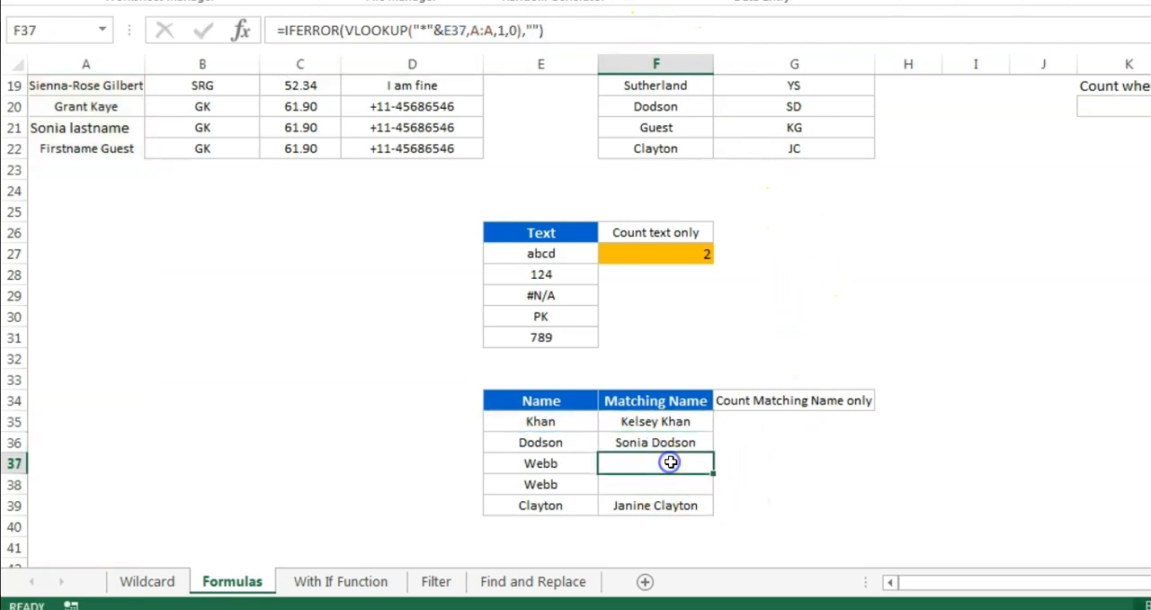
Count the Matching Name cells by entering =COUNTA(F35:F39) in G35
left_click(798, 405)
left_click(799, 420)
left_click_drag(681, 424, 673, 507)
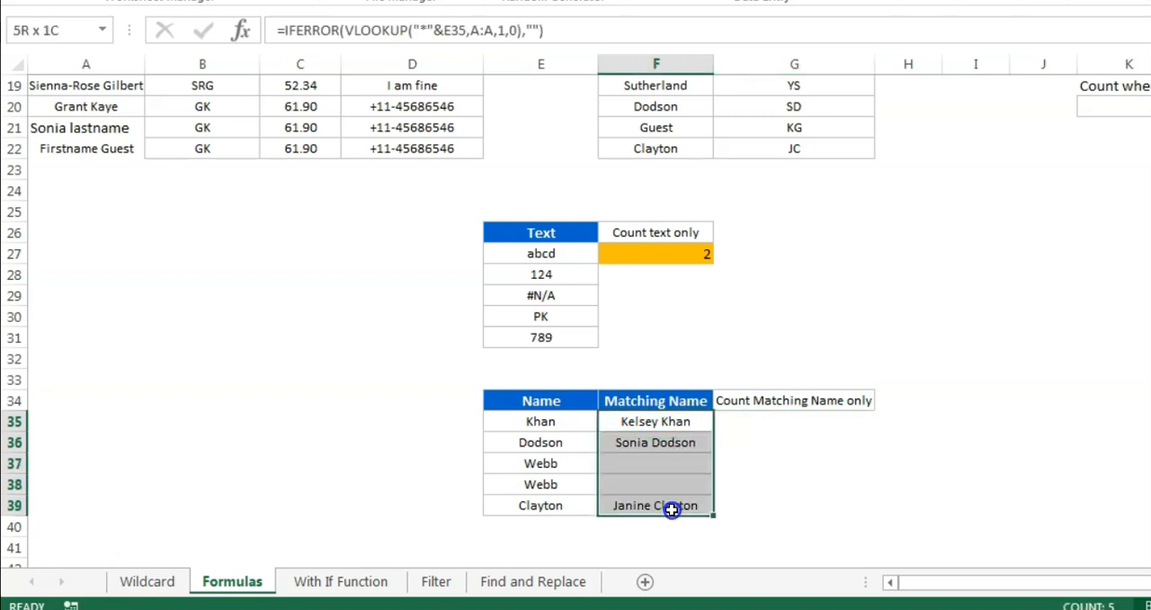
left_click(822, 423)
type("=coi")
key("BackSpace")
key("BackSpace")
type("ou")
key("Down")
key("Tab")
key("Left")
key("ctrl+shift+Down")
key("Return")
key("Up")
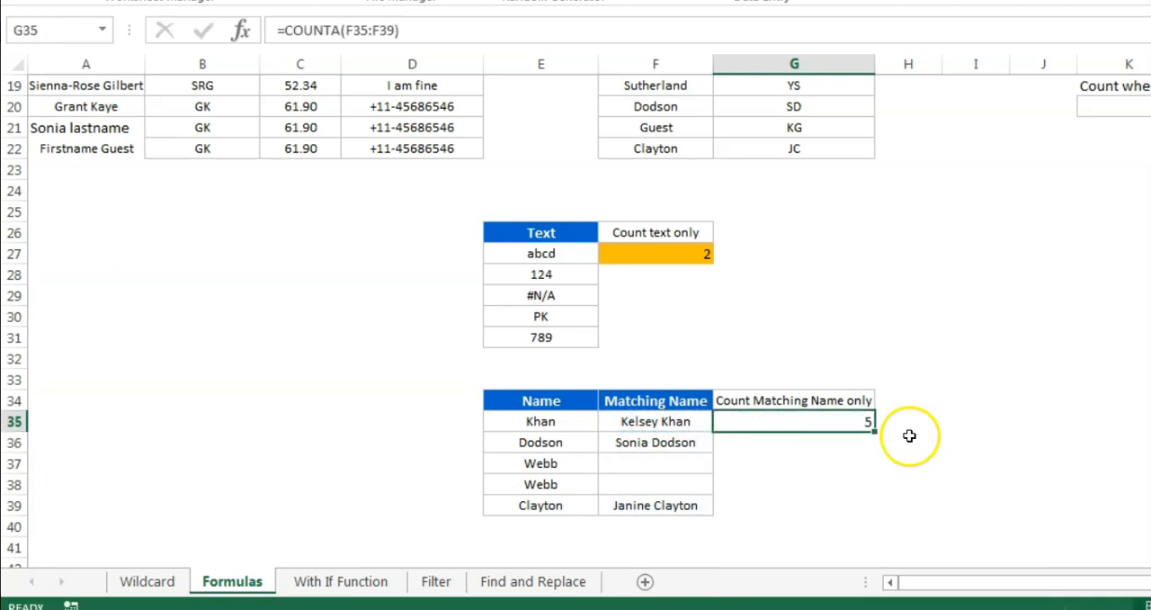
Compare the names in F35, F36 and F39 with the COUNTA result in G35
left_click_drag(683, 428, 686, 441)
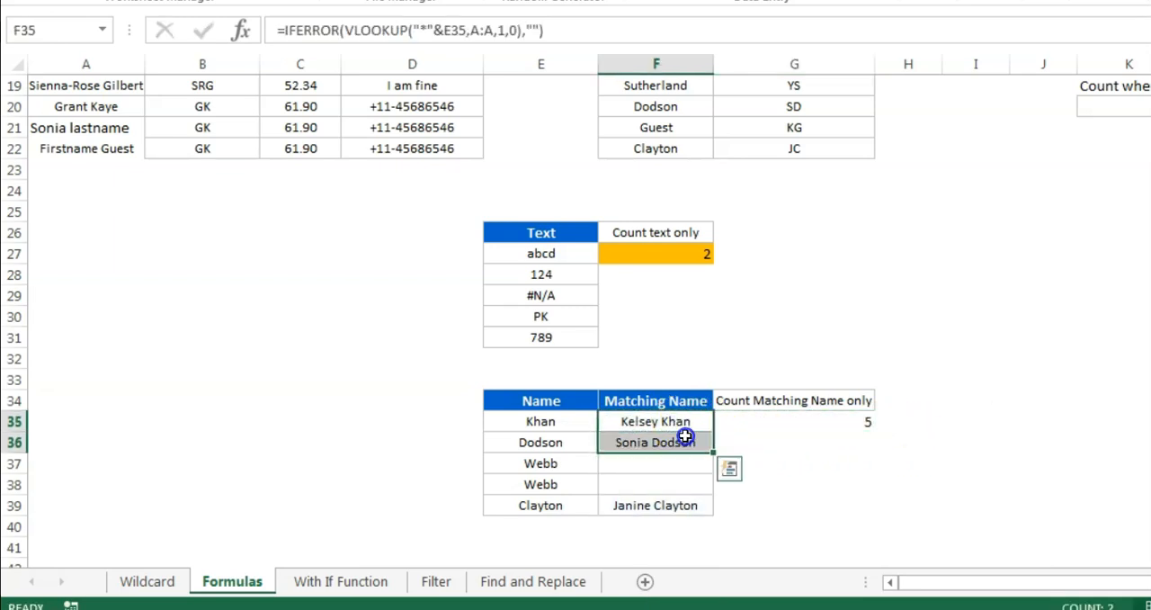
left_click(674, 503, "ctrl")
left_click(846, 422)
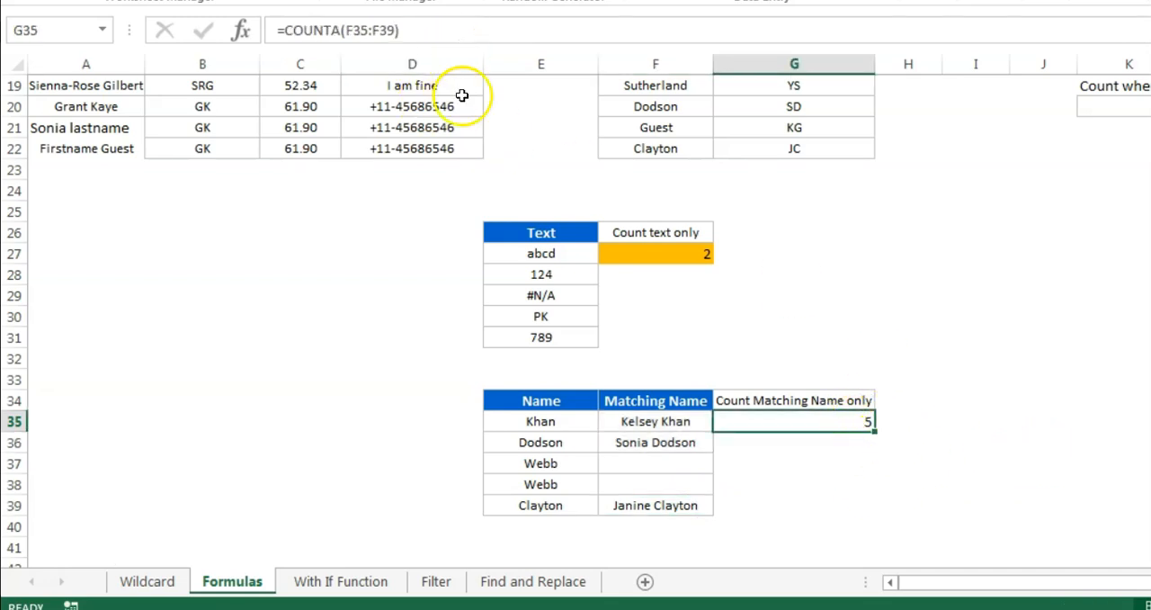
Review the ?* row with its meaning and examples on the Wildcard sheet, and return to the Formulas sheet
left_click(172, 581)
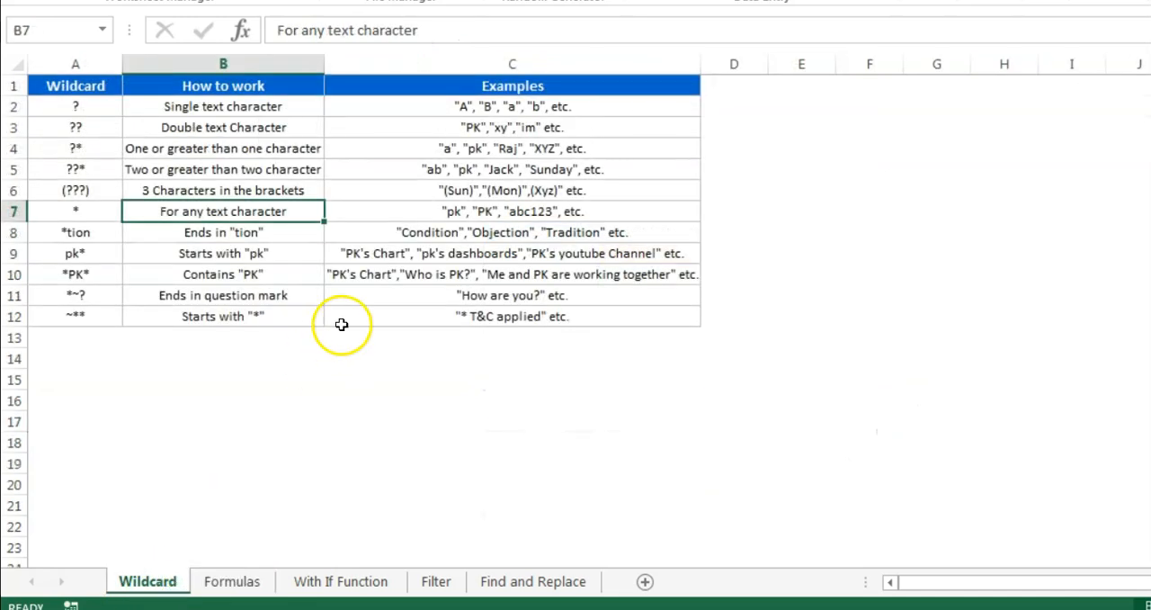
left_click_drag(75, 148, 407, 146)
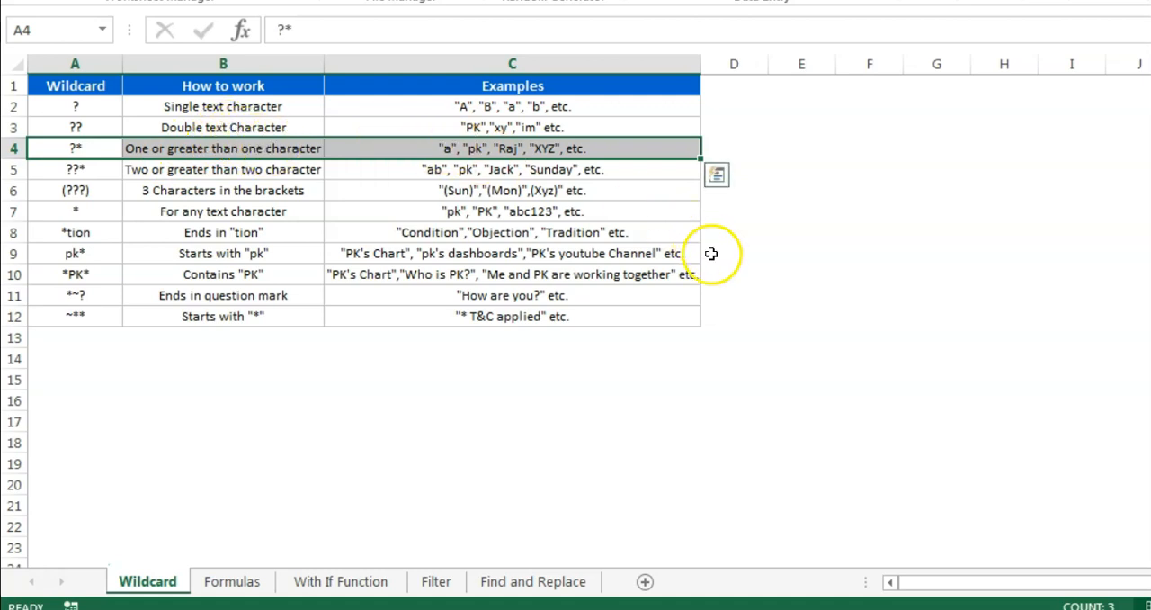
left_click(235, 581)
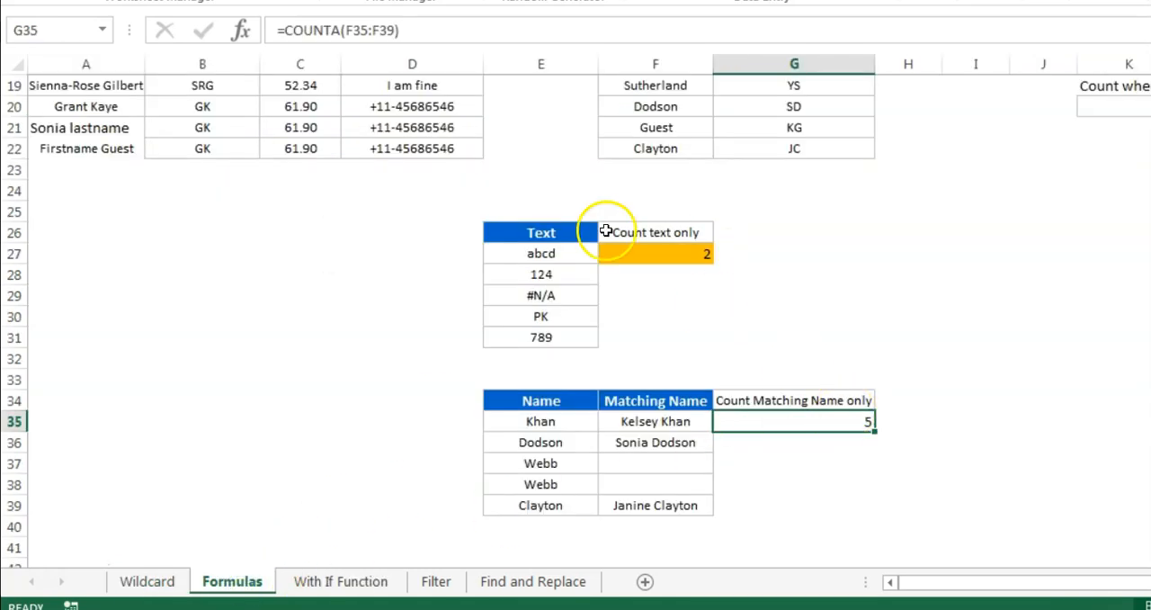
Replace the formula in G35 with =COUNTIF(F35:F39,"?*") to count only cells holding a matching name
type("=cou")
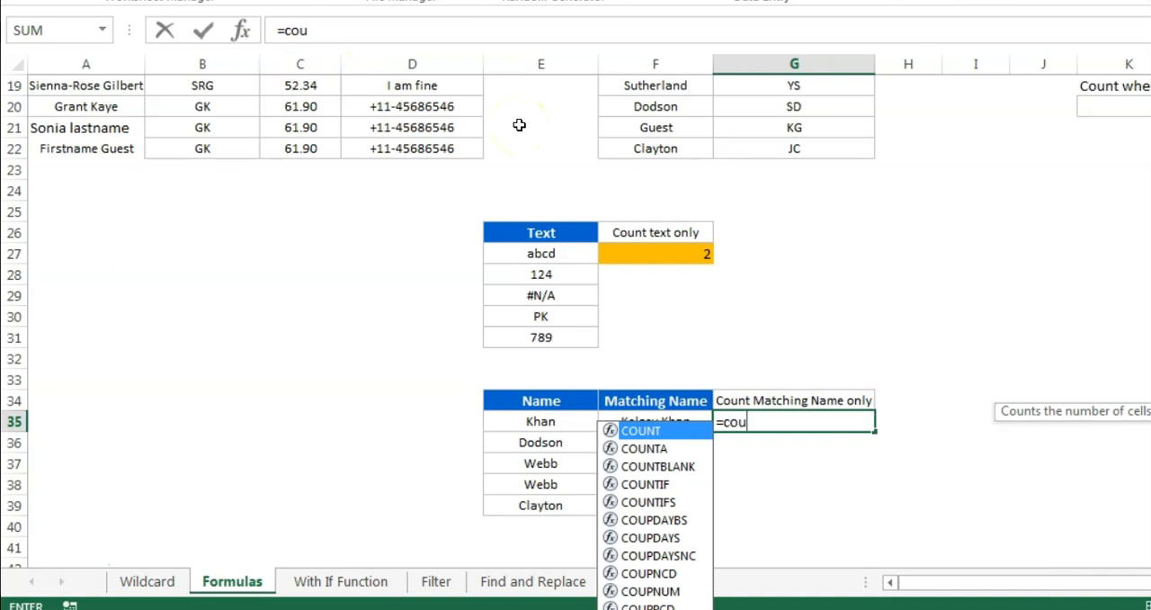
key("Down")
key("Down")
key("Down")
key("Tab")
key("Left")
key("shift+Down")
key("shift+Down")
key("shift+Down")
key("shift+Down")
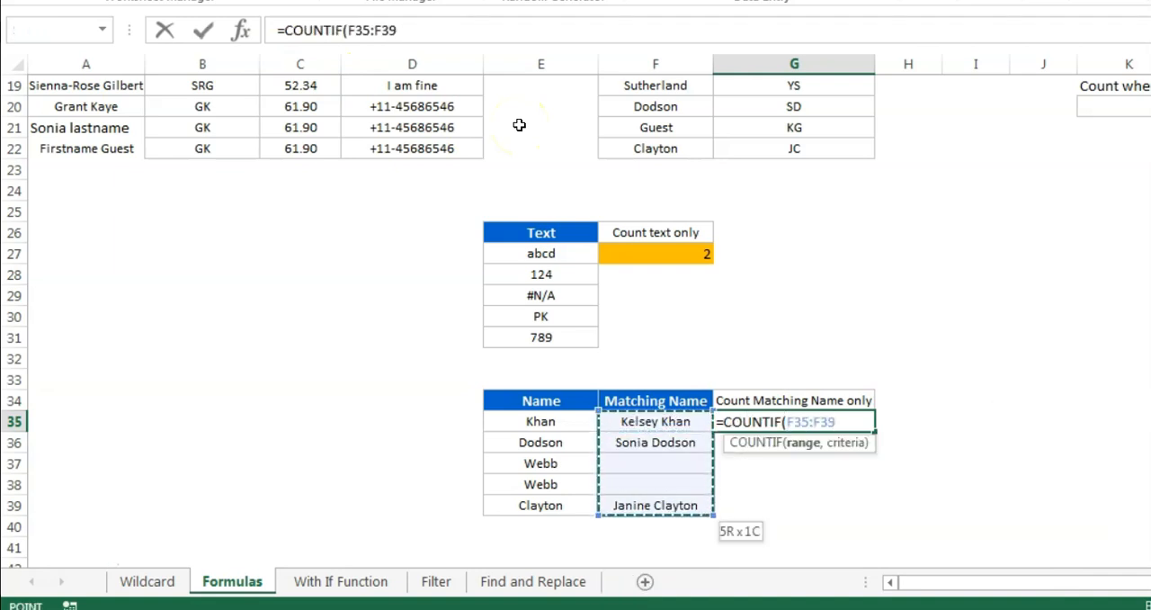
type(",")
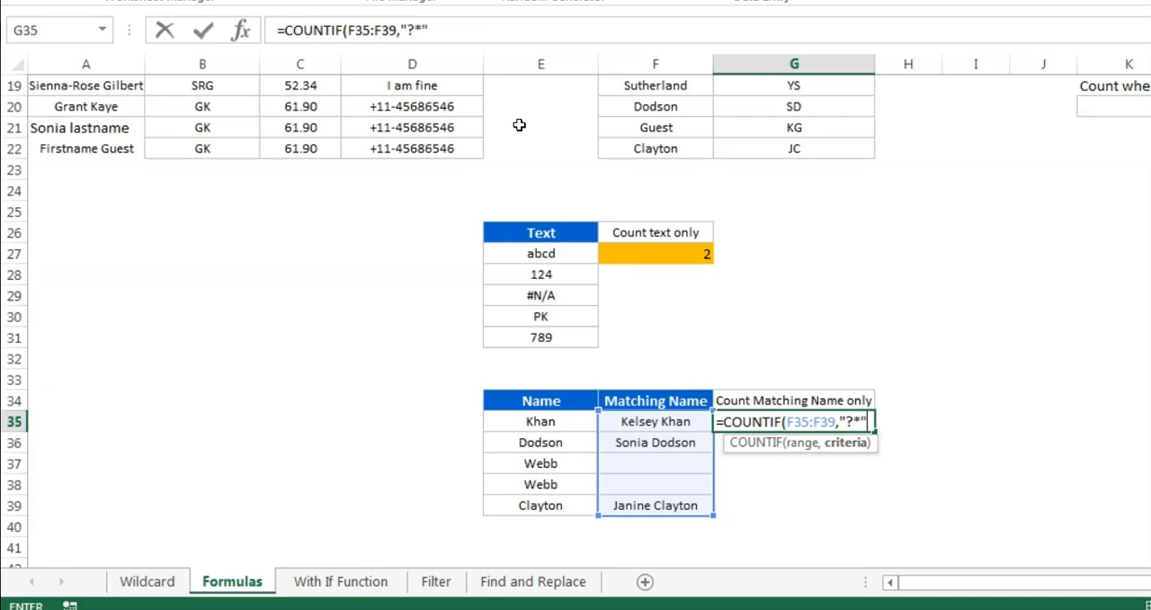
key("Return")
key("Up")
Begin an alternative counting formula in G36 with COUNTA over the Matching Name range F35:F39
key("Down")
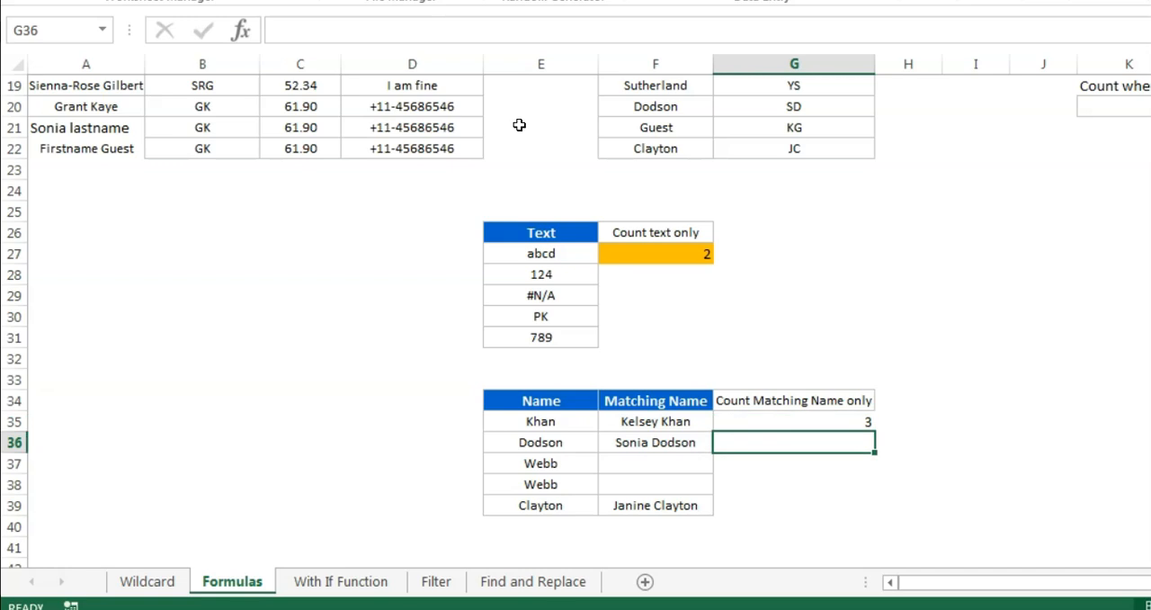
type("=cou")
key("Down")
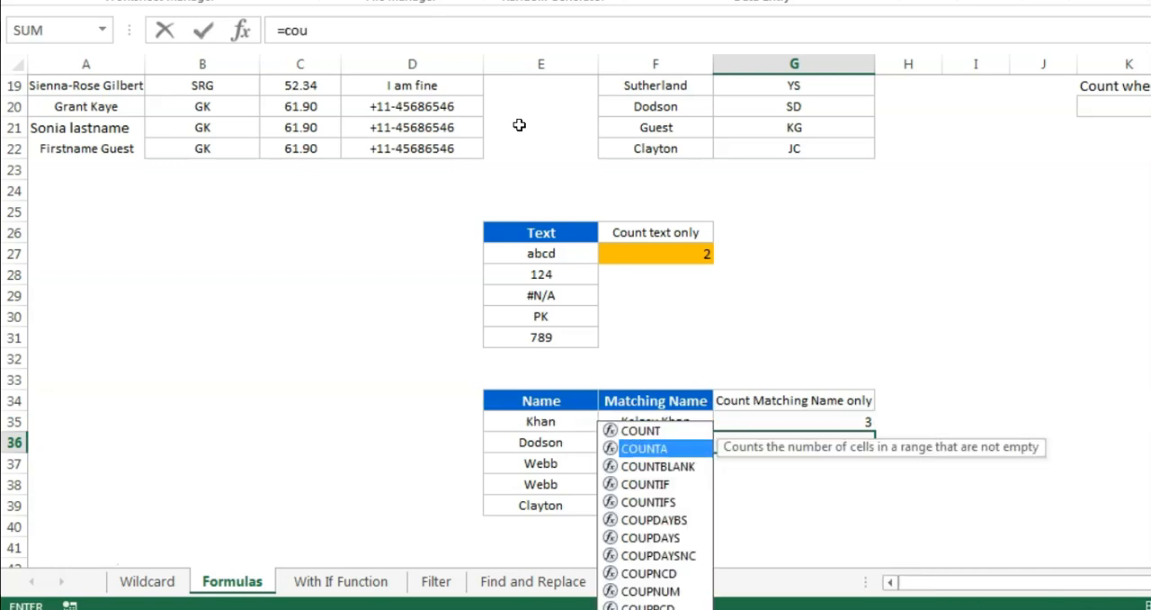
key("Tab")
key("Left")
key("Up")
key("shift+Down")
key("shift+Down")
key("shift+Down")
key("shift+Down")
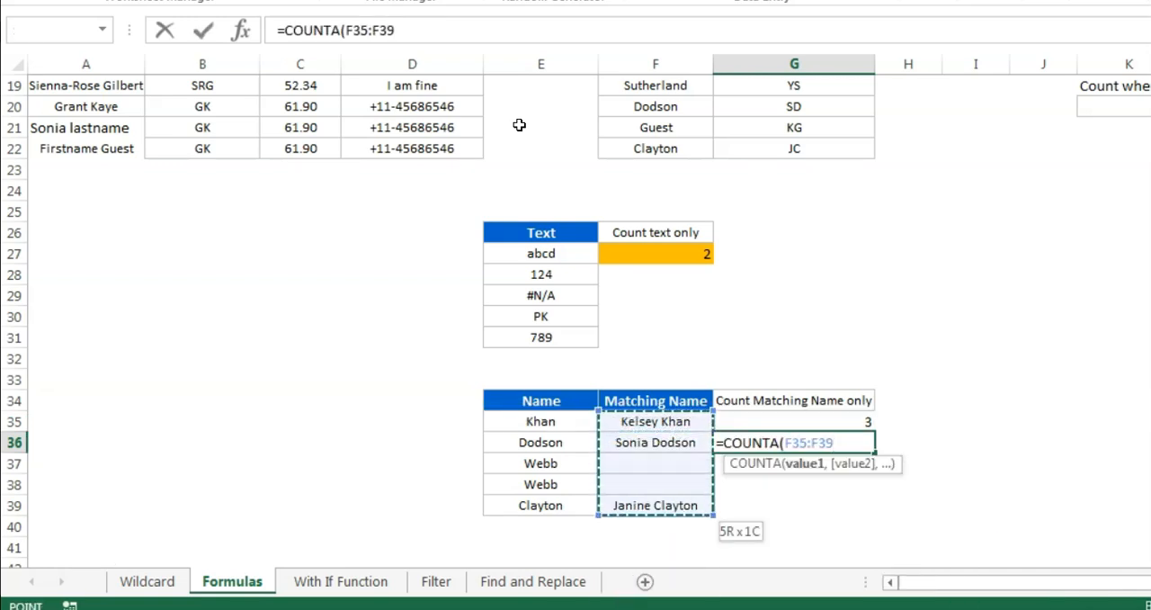
Complete the G36 formula by subtracting COUNTBLANK(F35:F39) from the COUNTA part
type(")-cou")
key("Down")
key("Down")
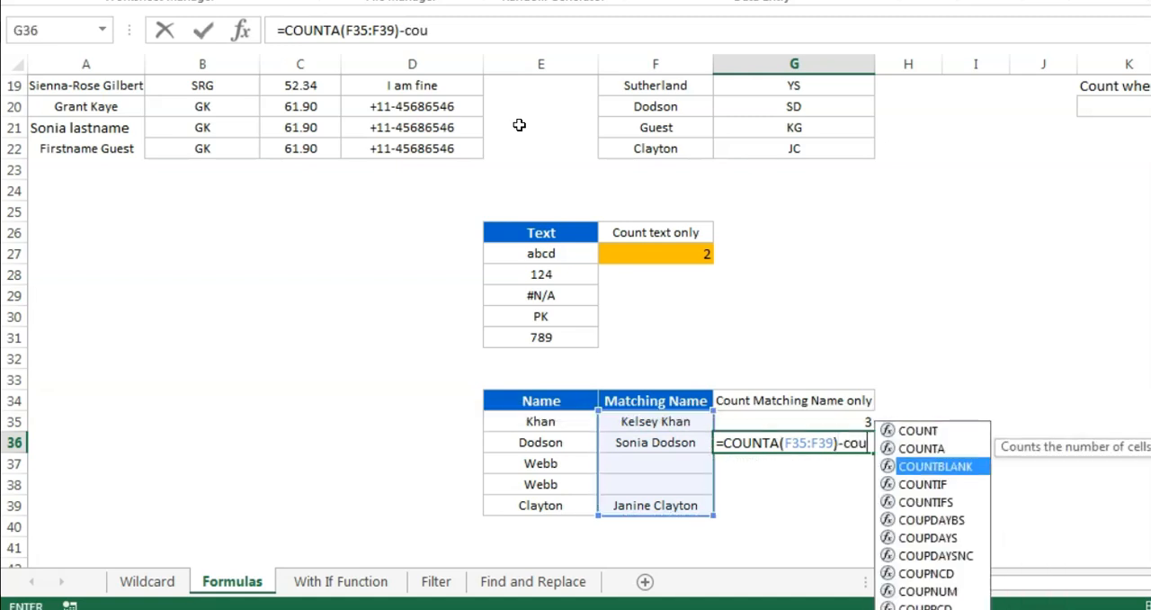
key("Tab")
key("Left")
key("Up")
key("shift+Down")
key("shift+Down")
key("shift+Down")
key("shift+Down")
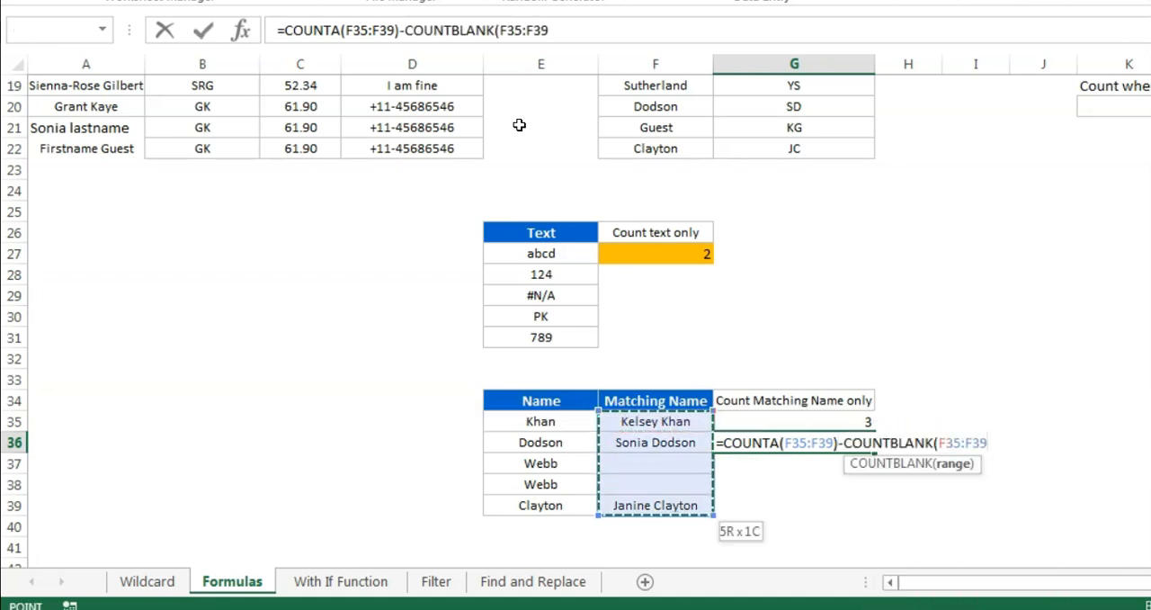
key("Return")
key("Up")
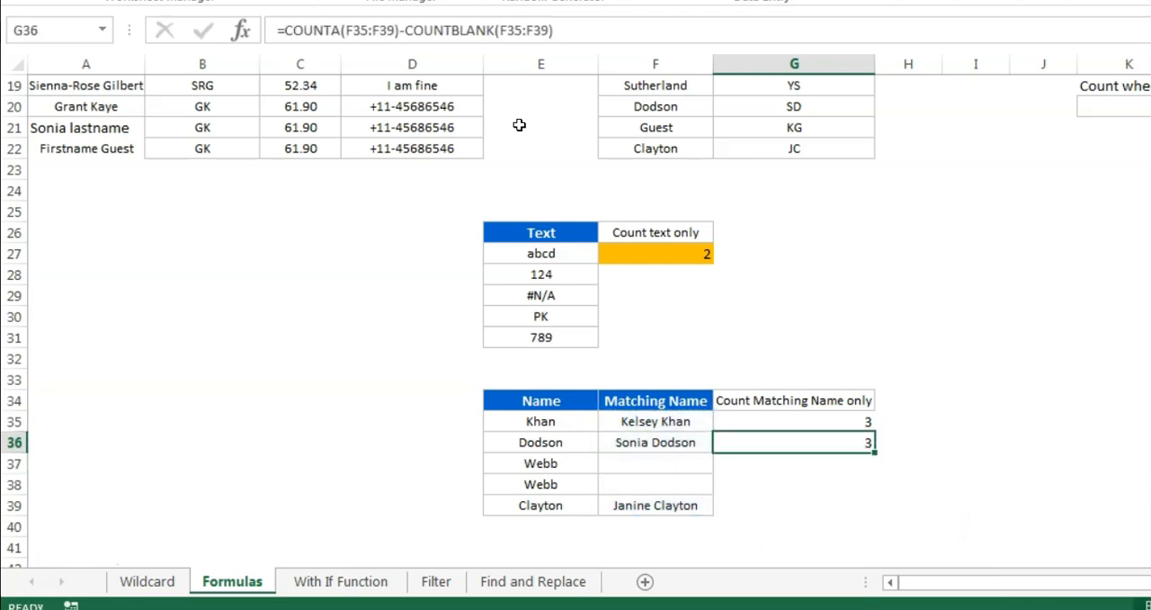
Examine the short-name length criterion in K3:M3 near the top of the Formulas sheet
key("Up")
key("Up")
key("Up")
key("Up")
key("Up")
key("Up")
key("Up")
key("Up")
key("Up")
key("Up")
key("Up")
key("Up")
key("Up")
key("Up")
key("Up")
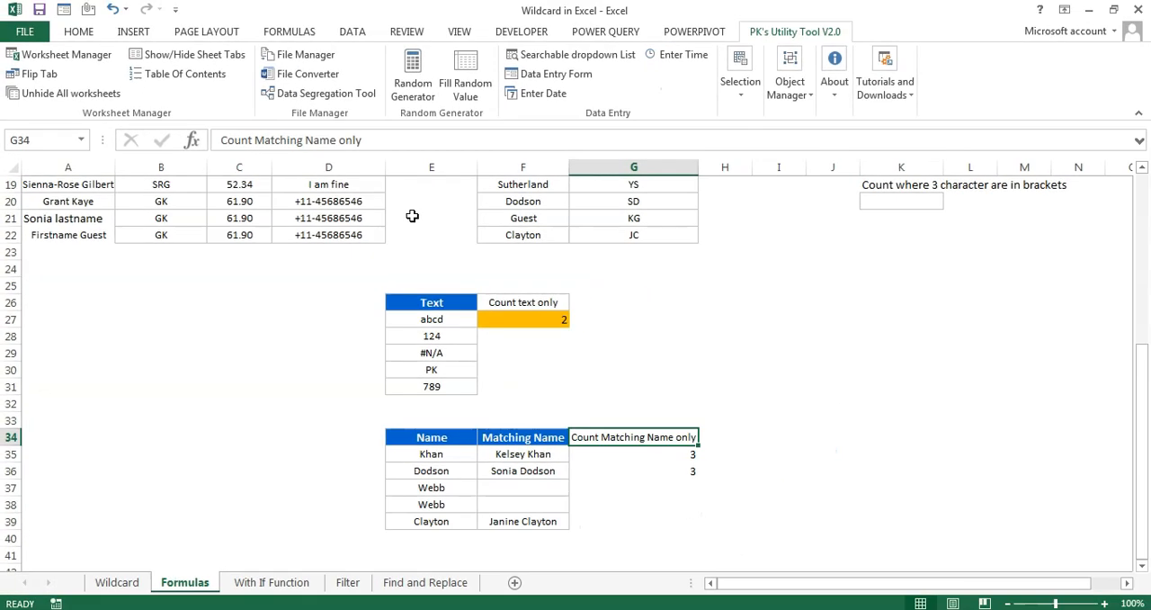
key("Up")
key("Up")
key("Up")
key("Up")
key("Up")
key("Up")
key("Up")
key("Up")
key("Up")
key("Up")
key("Up")
key("Up")
key("Up")
key("Up")
key("Up")
key("Up")
key("Up")
key("Up")
key("Up")
key("Down")
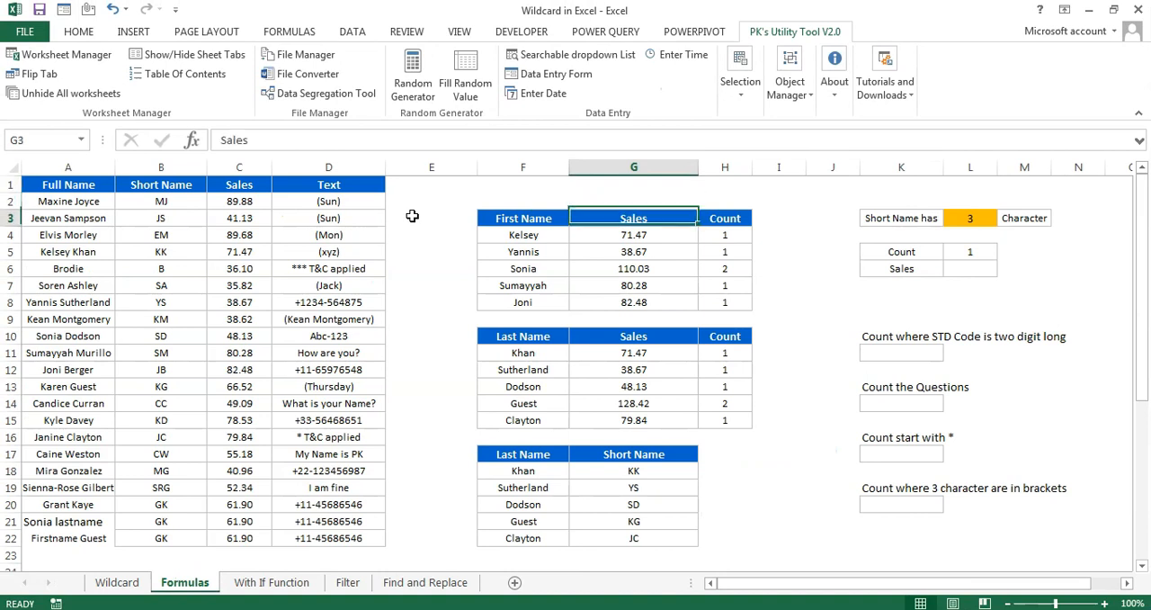
key("Right")
key("Right")
key("Right")
key("Right")
key("Right")
key("Down")
key("Up")
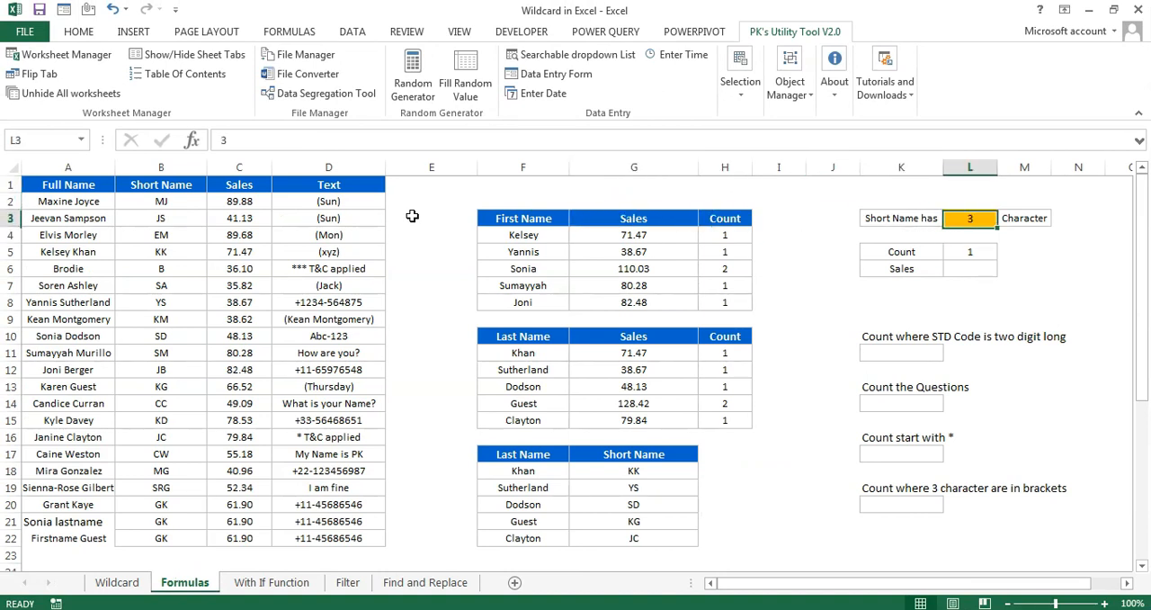
key("Left")
key("Right")
key("Left")
key("Right")
key("Right")
Review the Short Name list in B2:B22 for entries that are three characters long
key("Home")
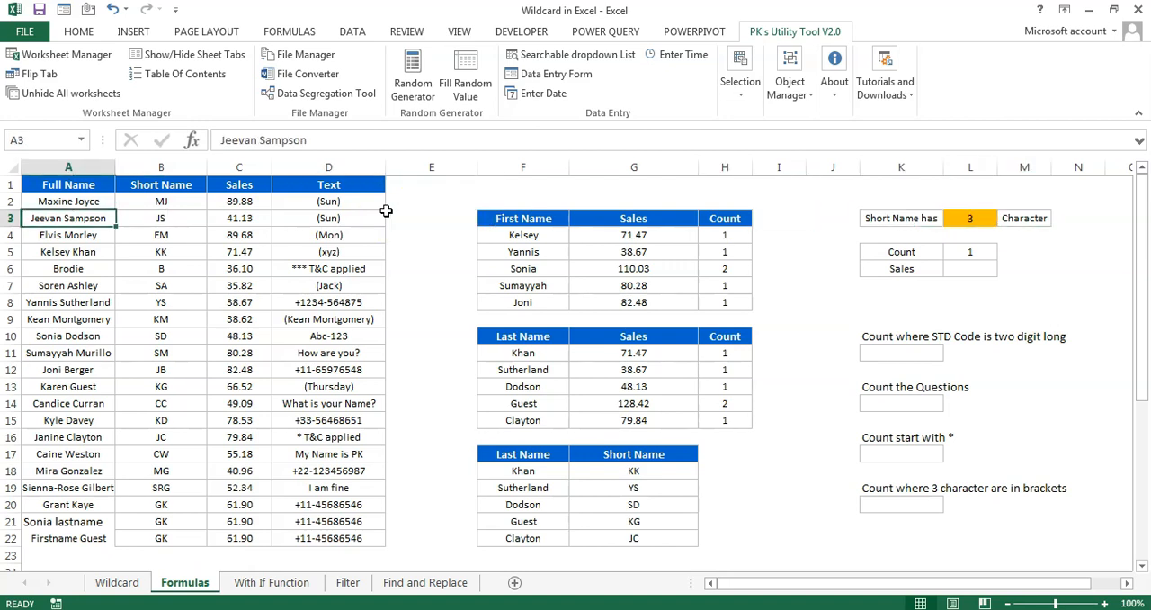
key("Right")
key("Up")
key("ctrl+shift+Down")
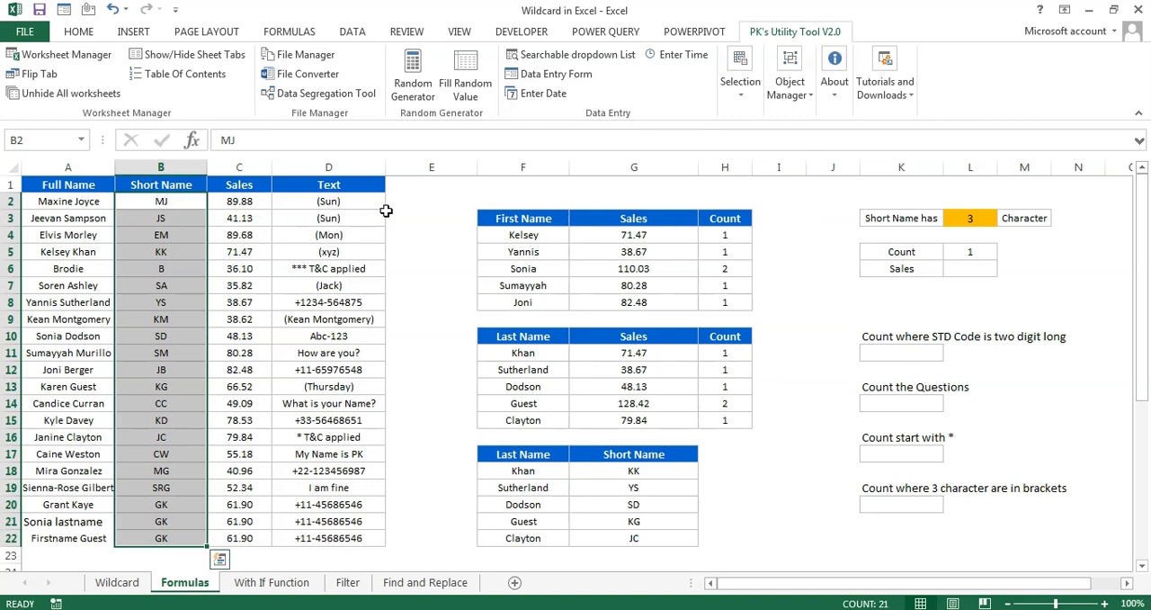
key("Down")
key("Down")
key("Down")
key("Up")
key("Up")
key("Up")
key("ctrl+Down")
key("Up")
key("Up")
key("Up")
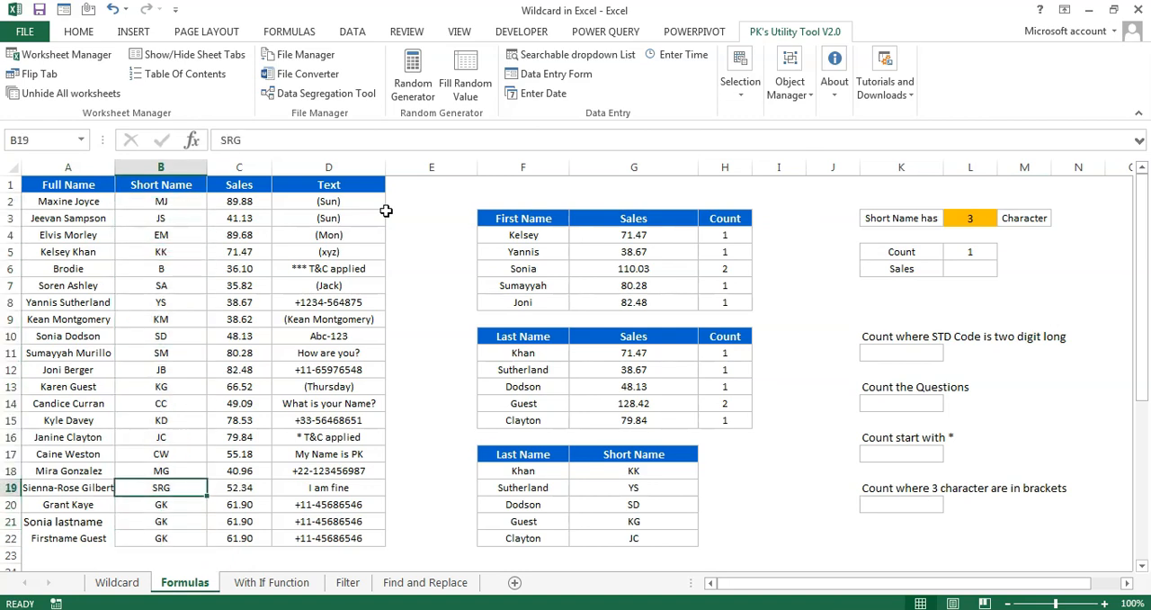
Highlight the three-character short name in B19 with an orange fill
key("shift+space")
key("Down")
key("Up")
left_click(78, 31)
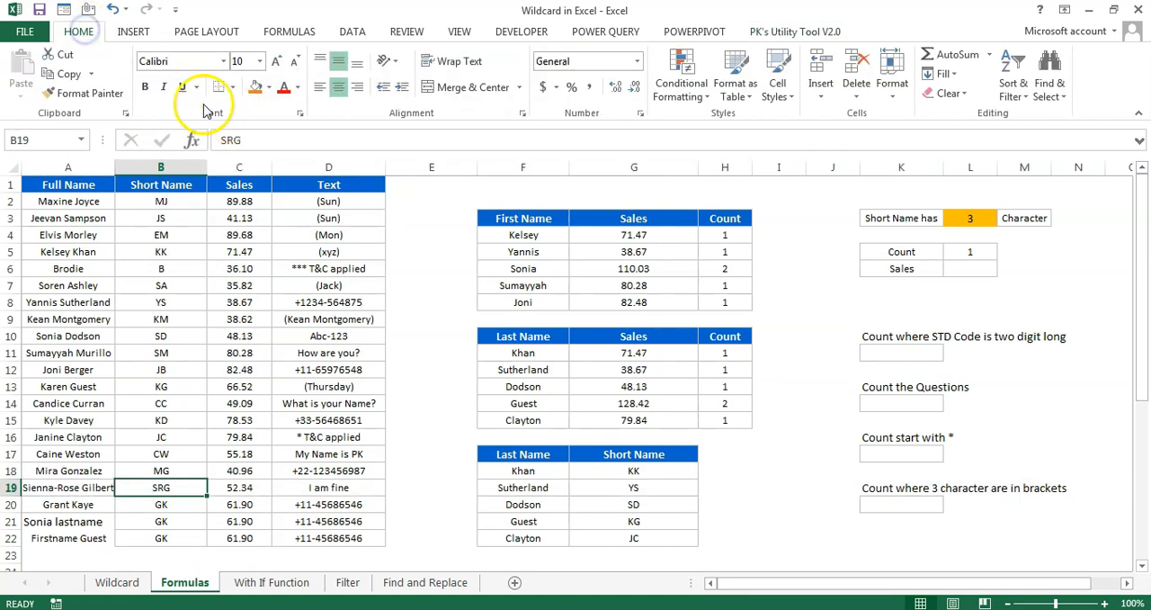
left_click(255, 86)
left_click(283, 464)
left_click(162, 486)
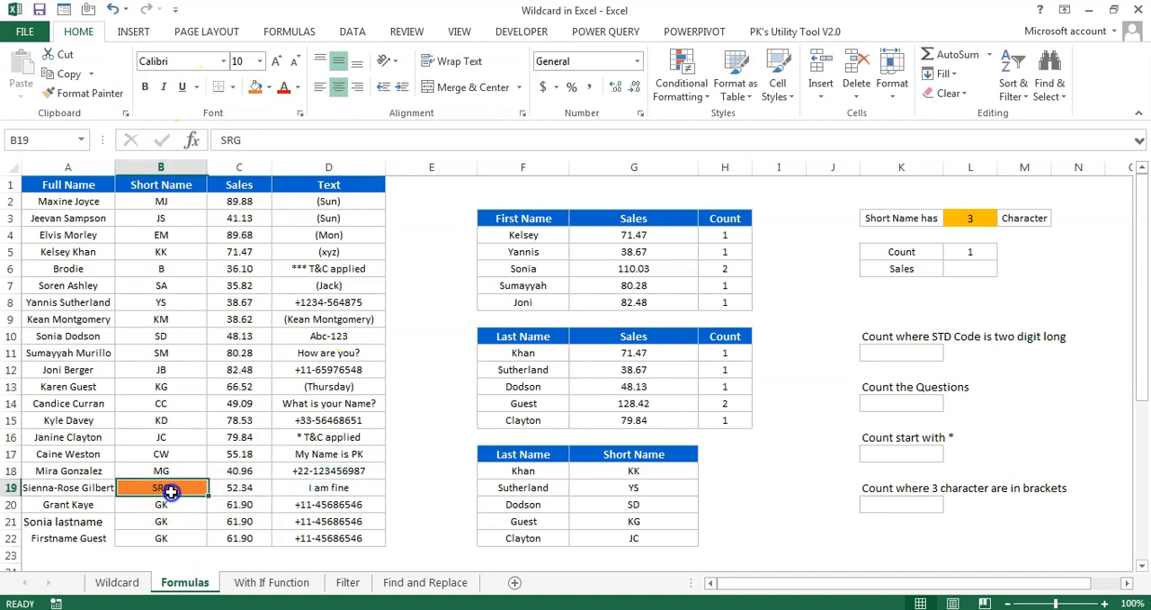
Clear the Count cell L5 and review the ? and ?? wildcard rows on the Wildcard sheet before returning to Formulas
left_click(975, 255)
left_click(116, 582)
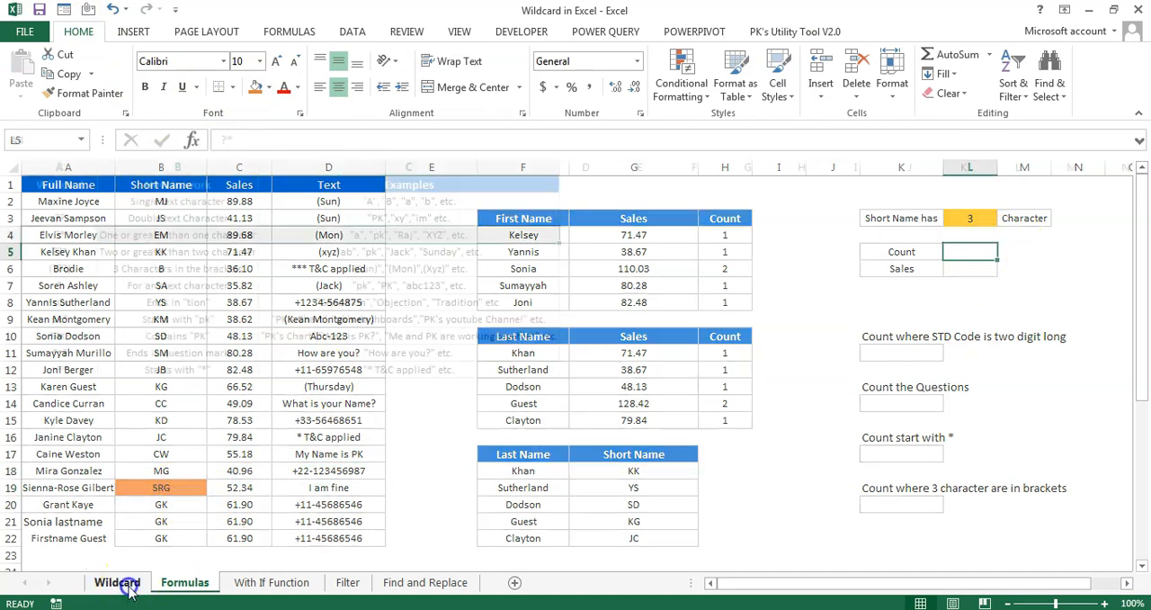
left_click(155, 216)
left_click_drag(72, 203, 397, 218)
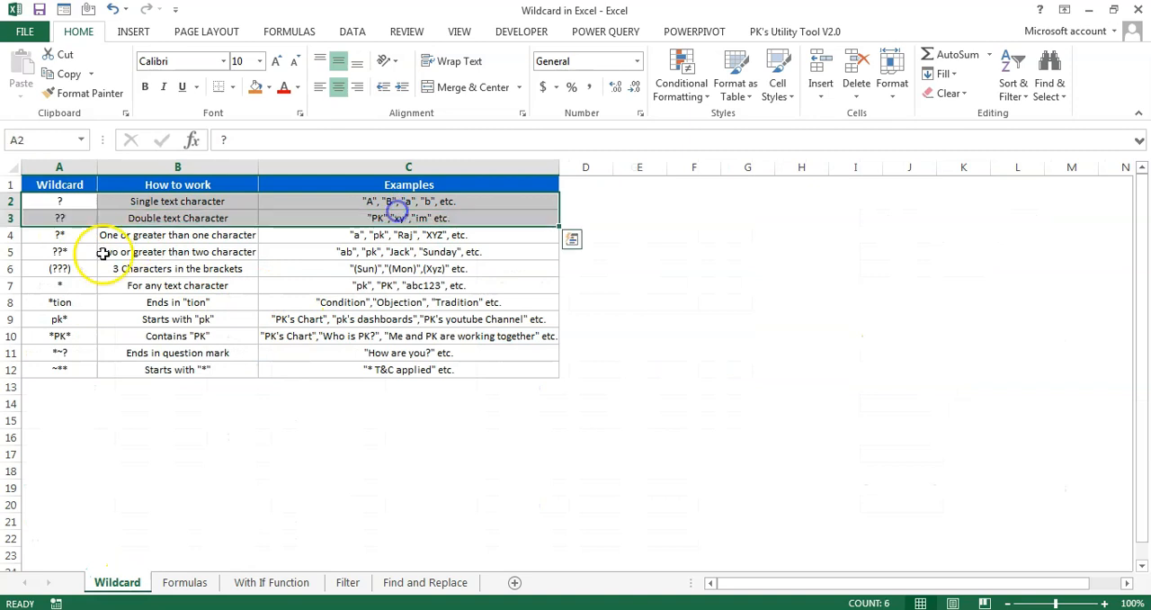
left_click(77, 200)
left_click(77, 216)
left_click(75, 204)
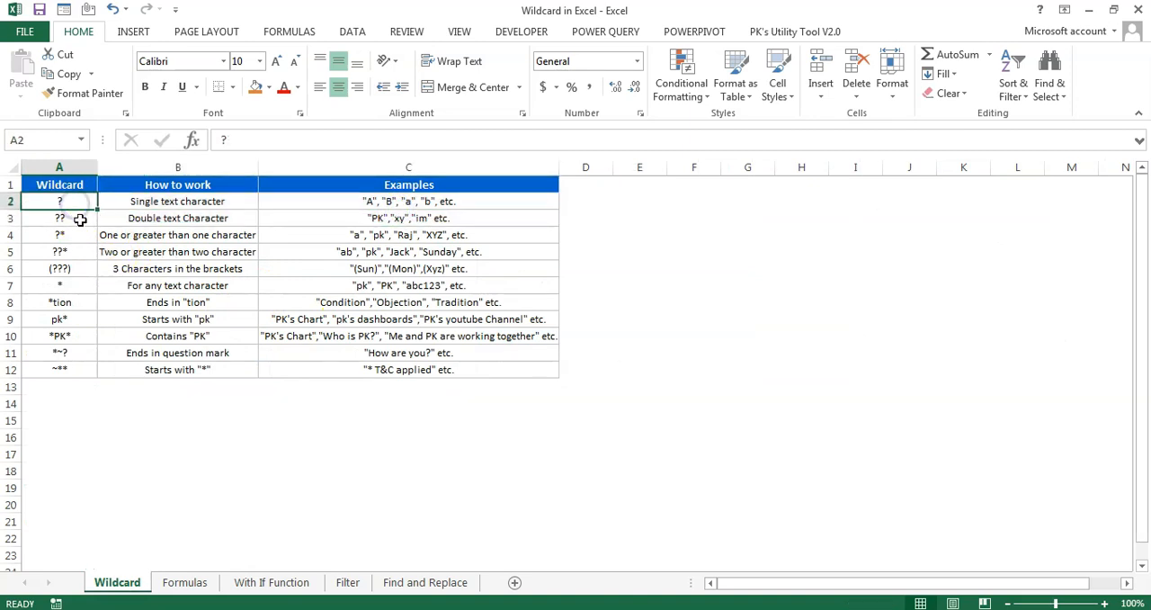
left_click_drag(77, 205, 480, 218)
left_click(185, 582)
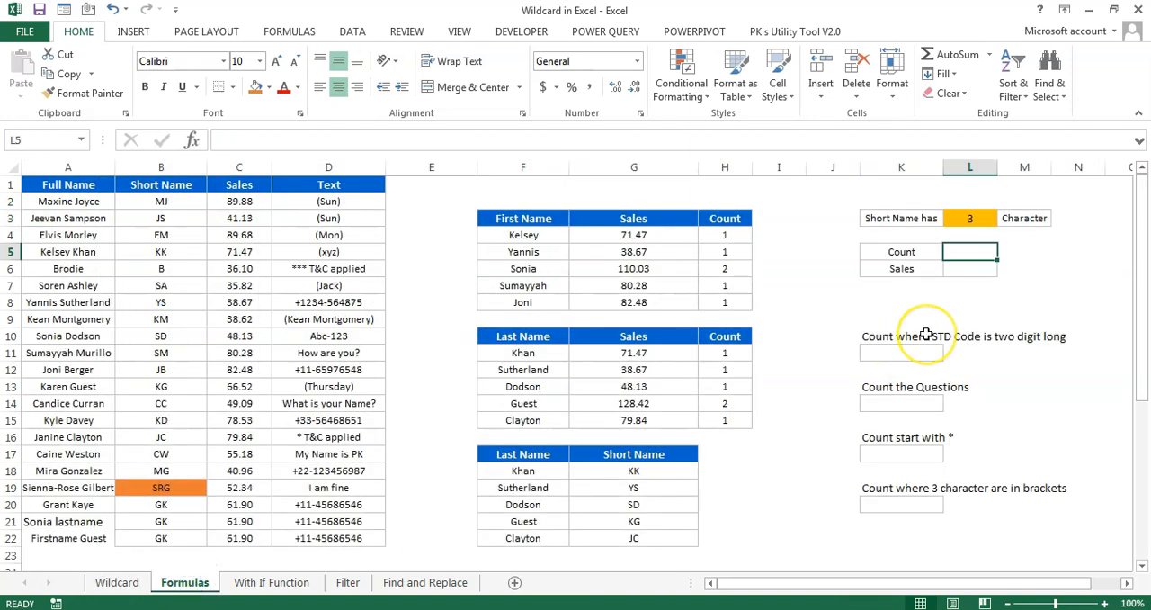
Enter =COUNTIF(B2:B22,"?") in the Count cell L5 to count single-character short names
type("=cou")
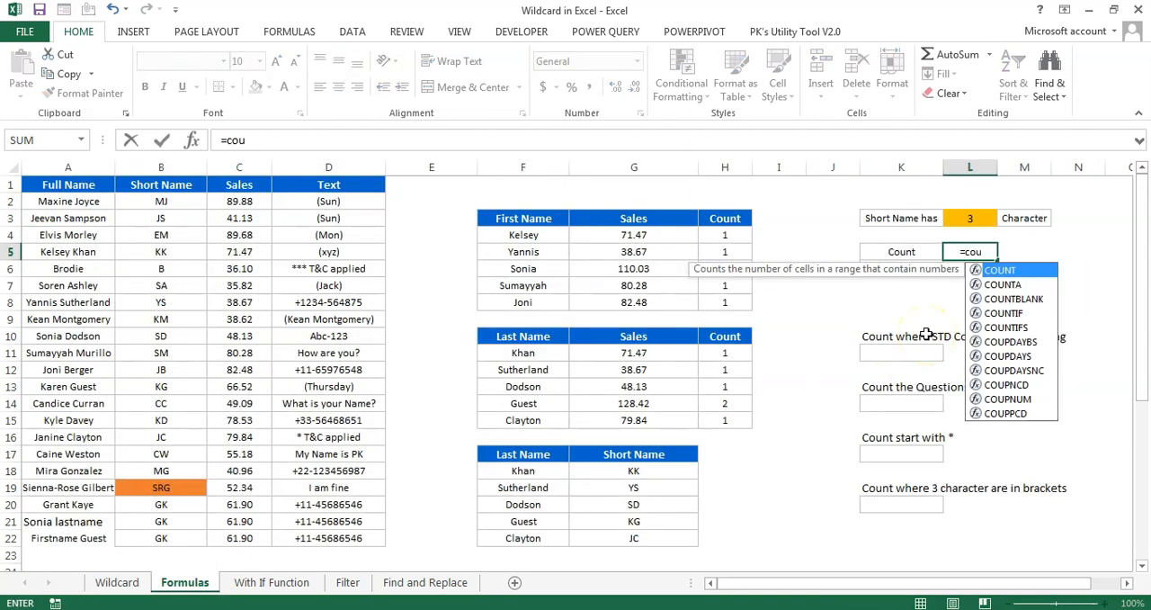
key("Down")
key("Down")
key("Down")
key("Tab")
key("Left")
key("Left")
key("Left")
key("Left")
key("Left")
key("Left")
key("Left")
key("Left")
key("Left")
key("Left")
key("Up")
key("Up")
key("Up")
key("ctrl+shift+Down")
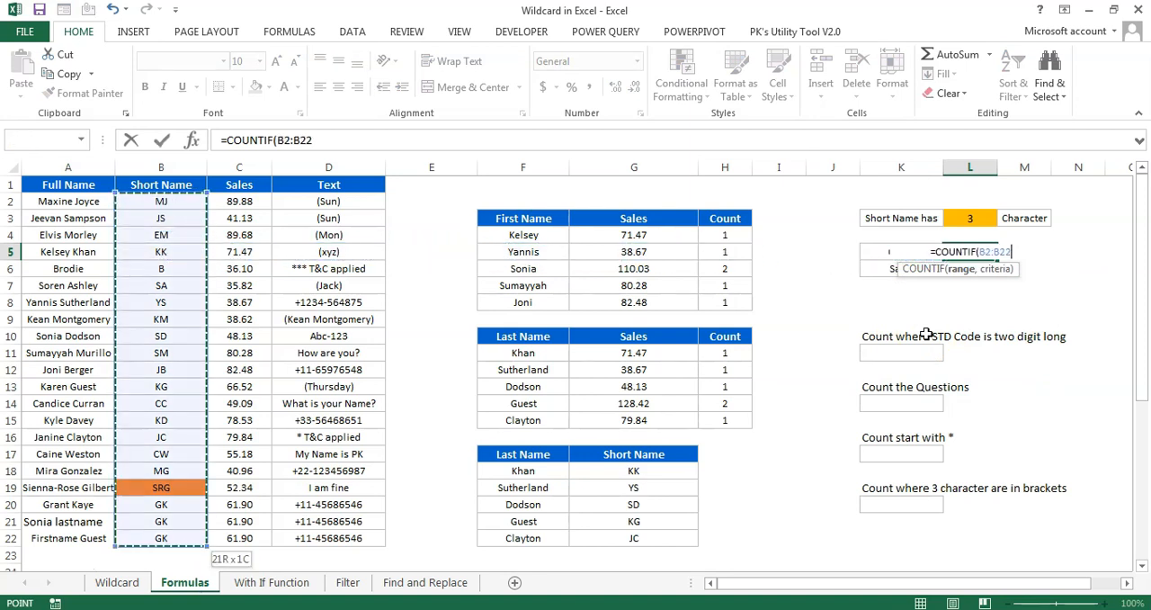
type(",\"?\"")
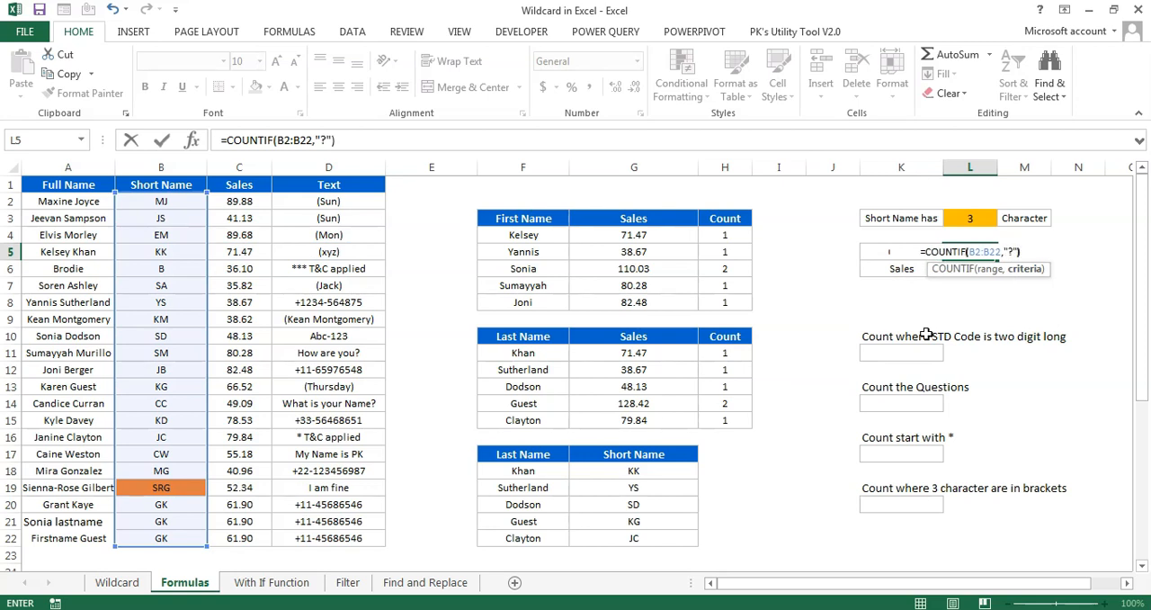
key("ctrl+Return")
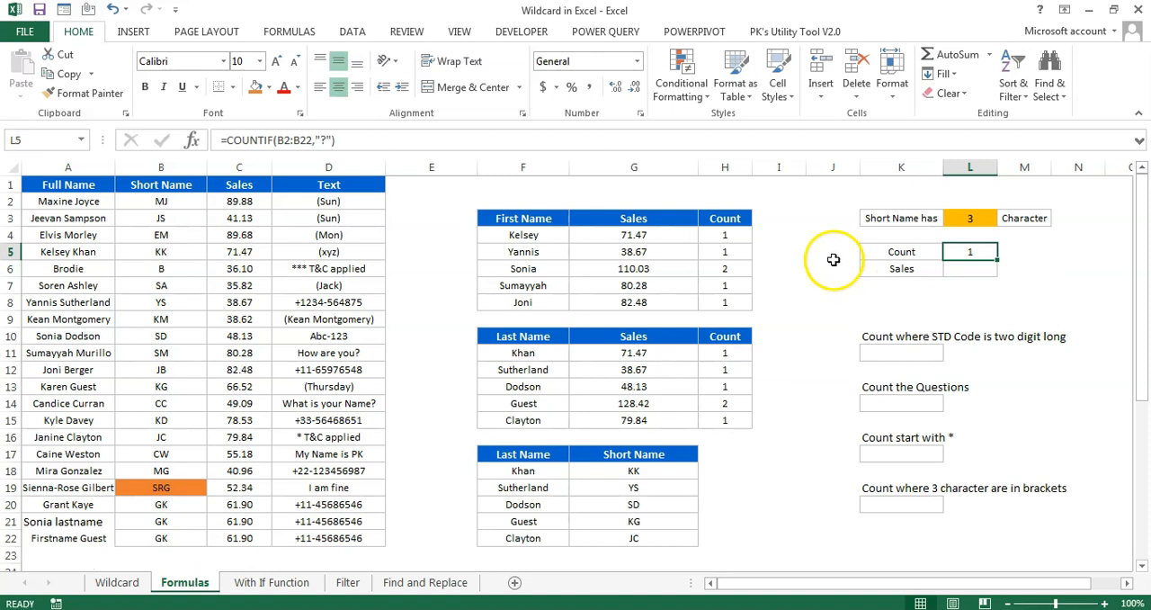
Test the single-character count by changing the short name in B7 to S, and undo that change
left_click(163, 268)
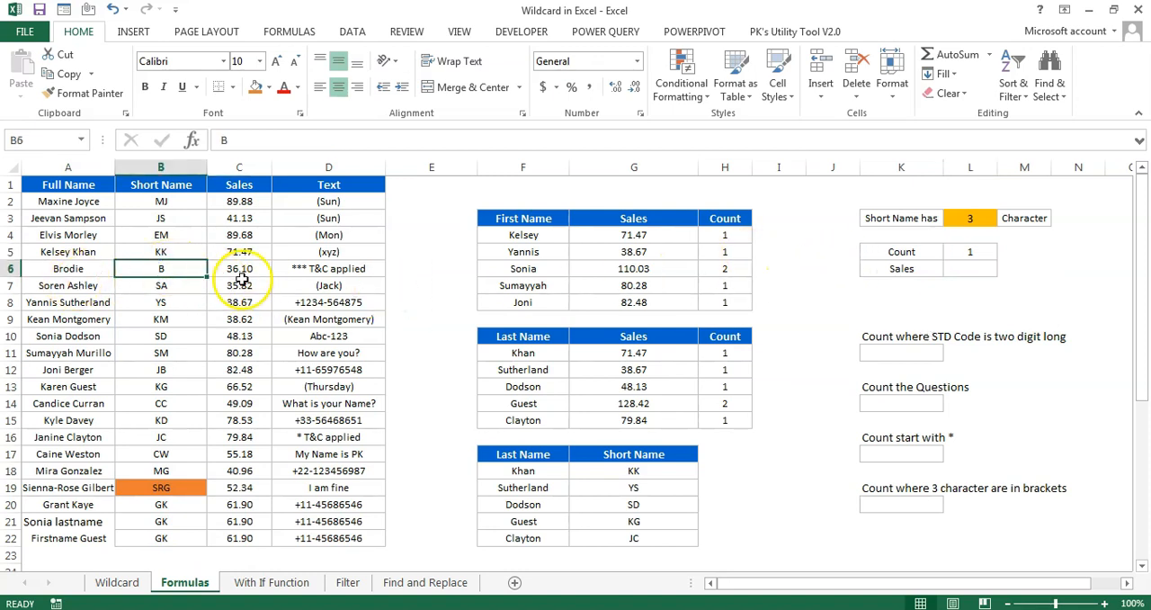
left_click(174, 285)
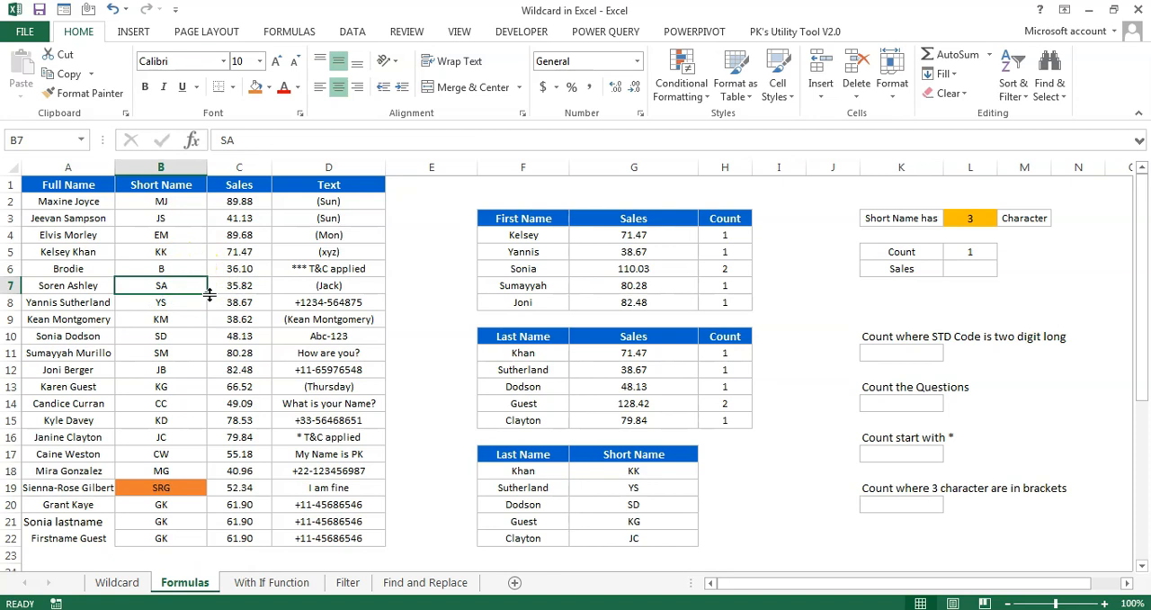
type("S")
key("Return")
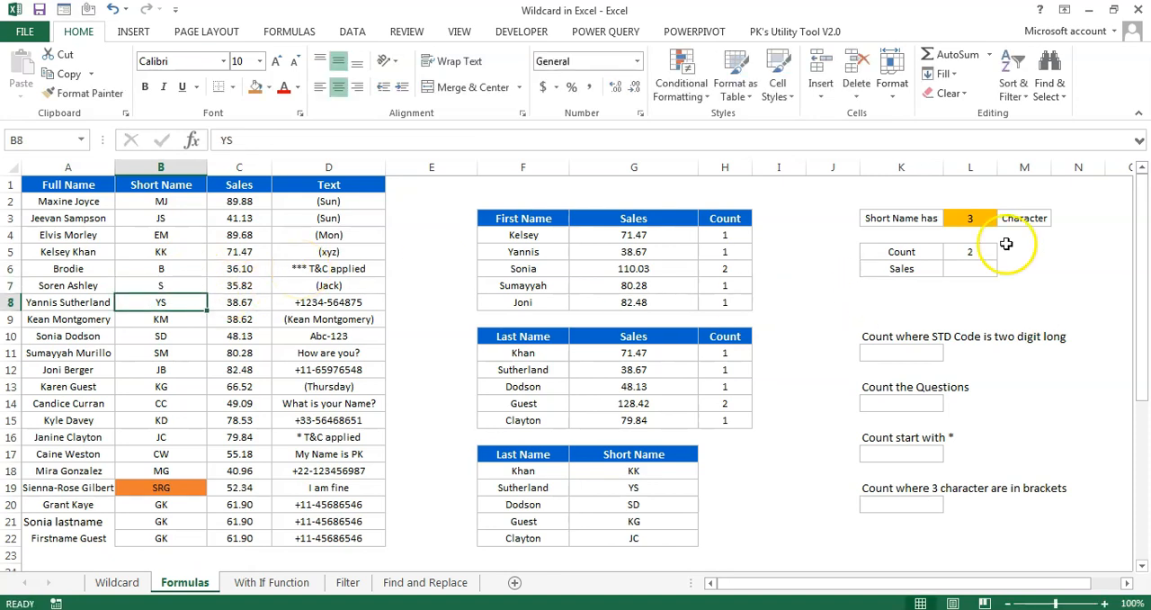
left_click(969, 254)
key("ctrl+z")
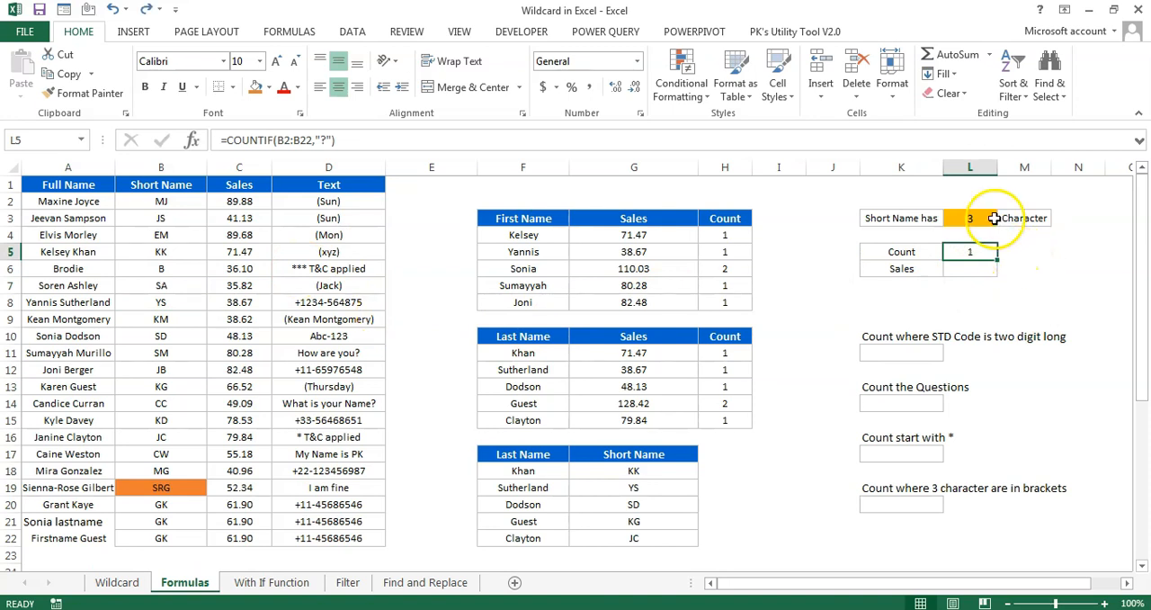
Try the wildcard criteria "???" and "??" in the L5 COUNTIF formula, checking the three-character match against B19
left_click(339, 133)
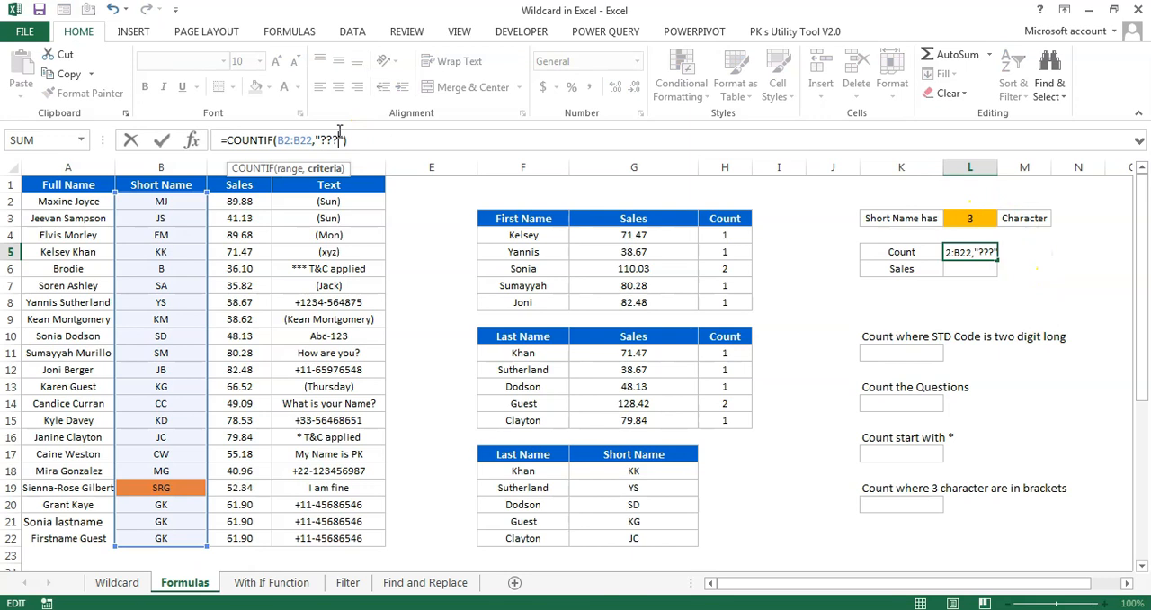
key("Escape")
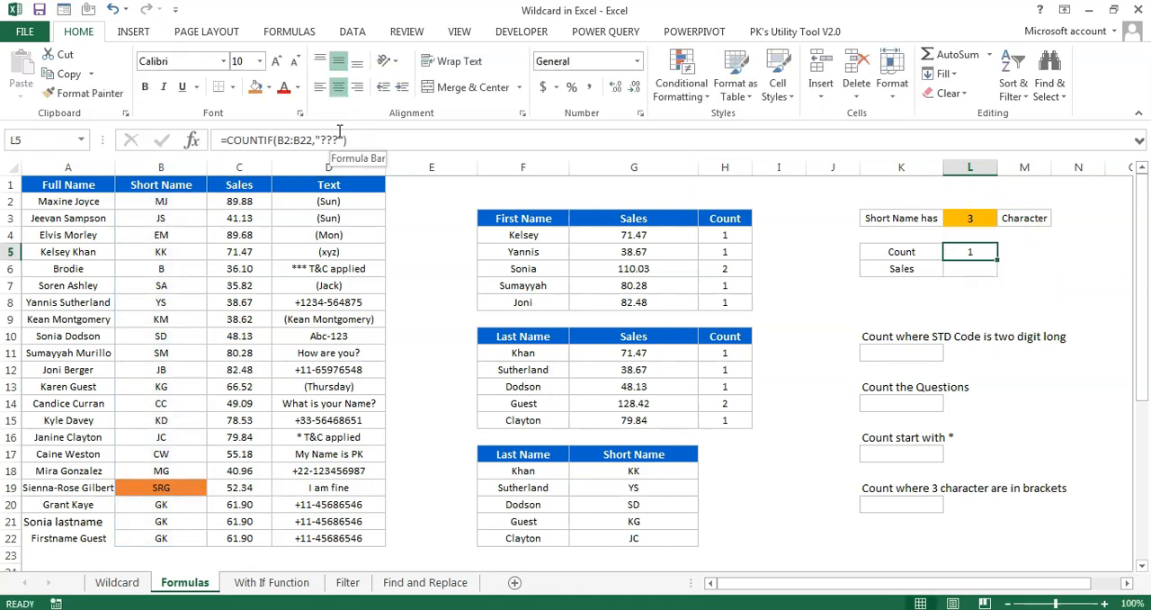
left_click(162, 489)
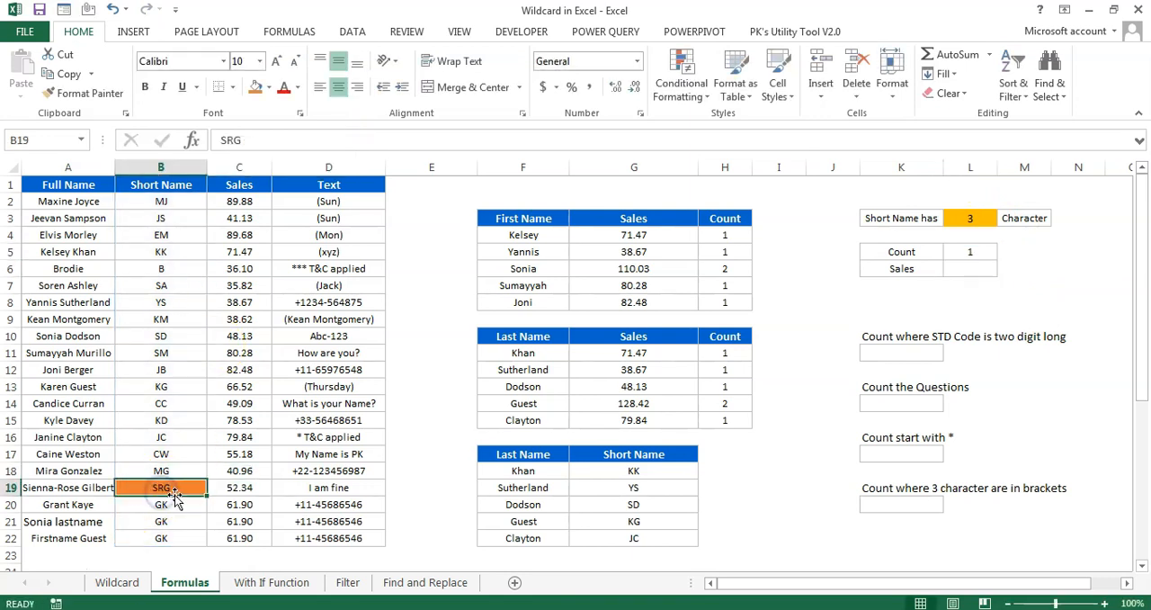
left_click(969, 252)
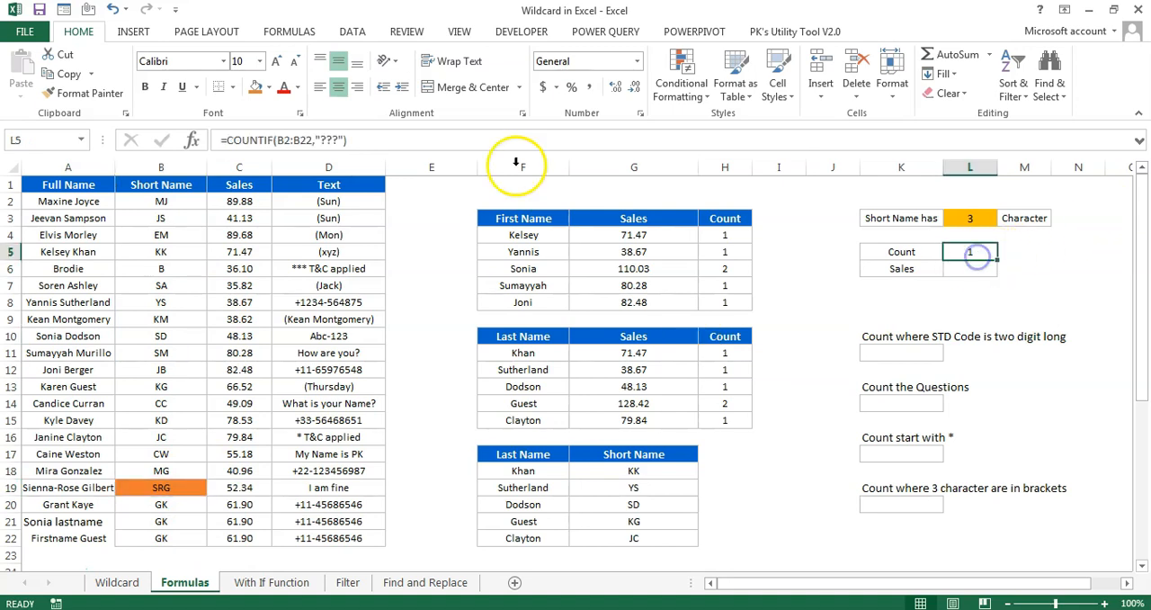
left_click(346, 131)
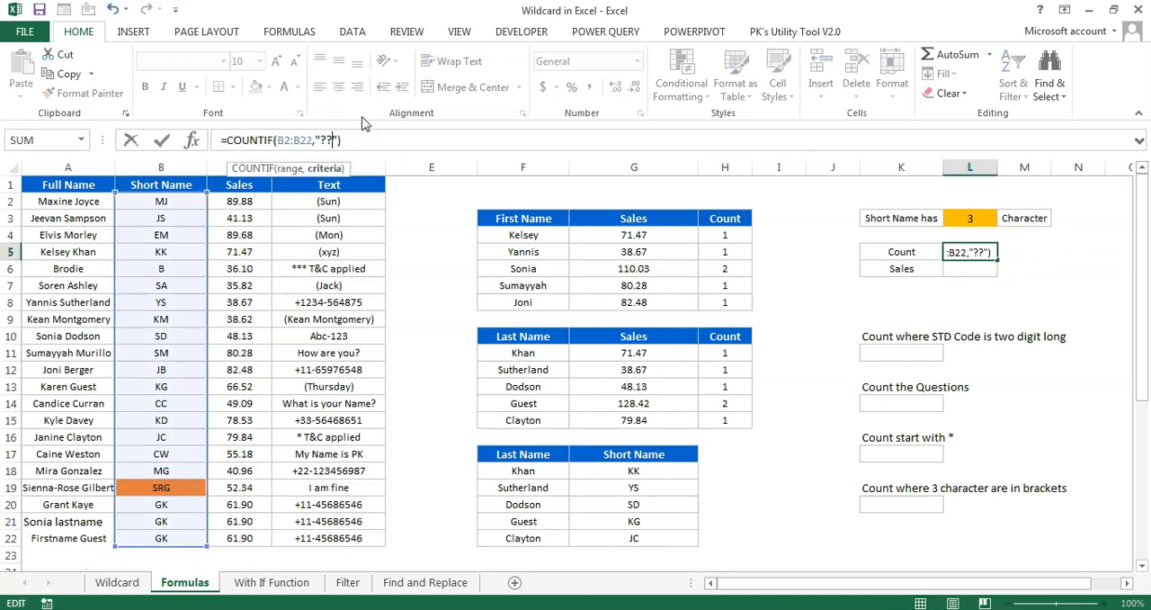
key("ctrl+Return")
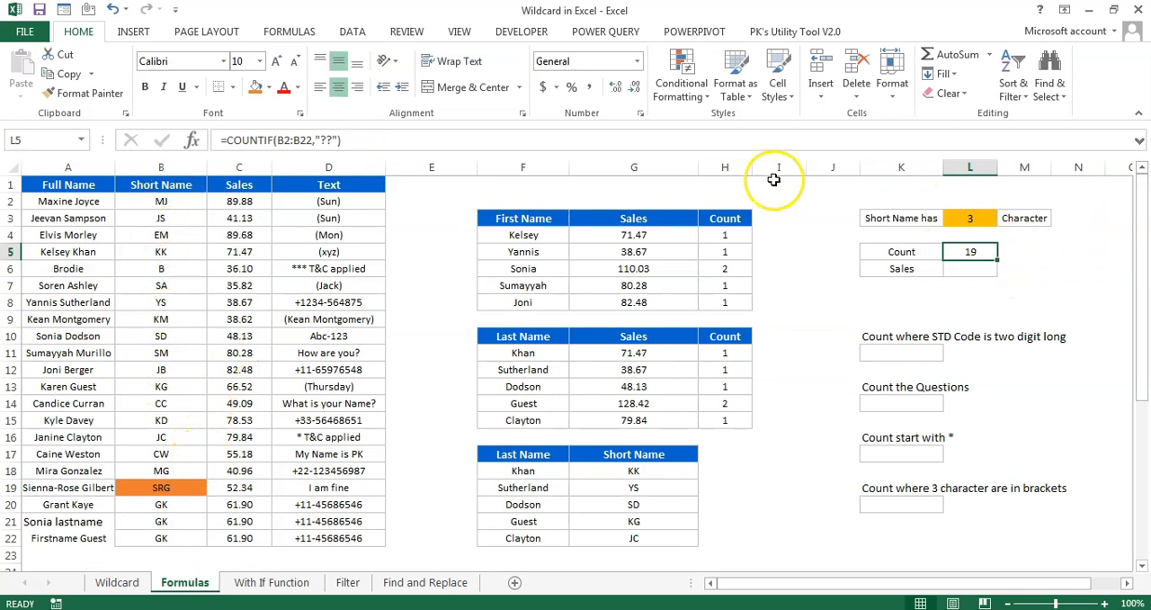
left_click(330, 140)
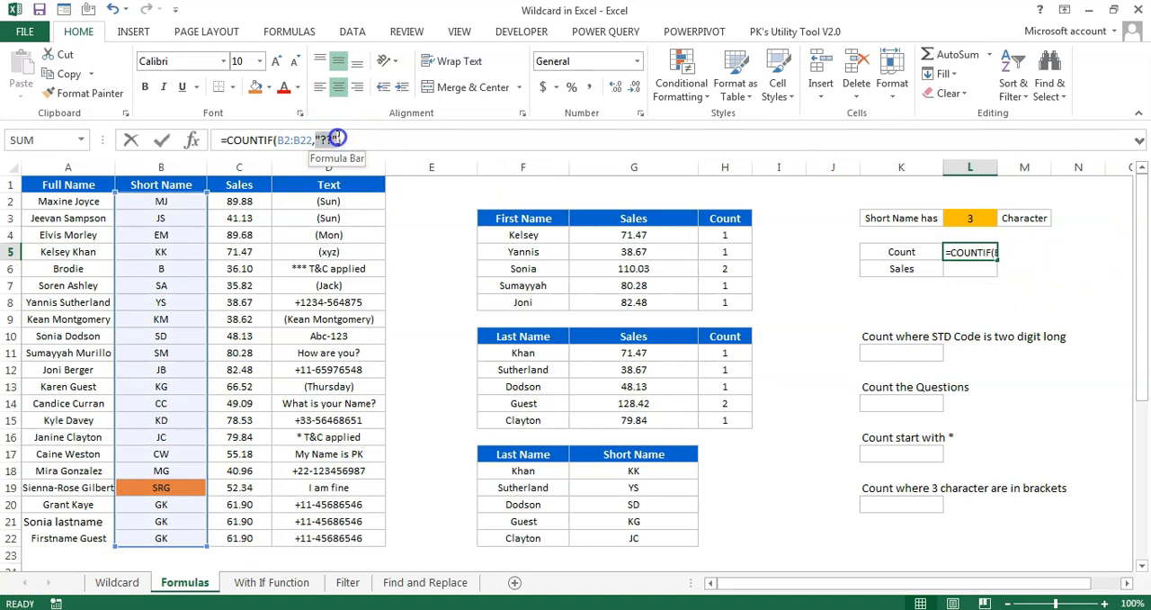
key("BackSpace")
type("re")
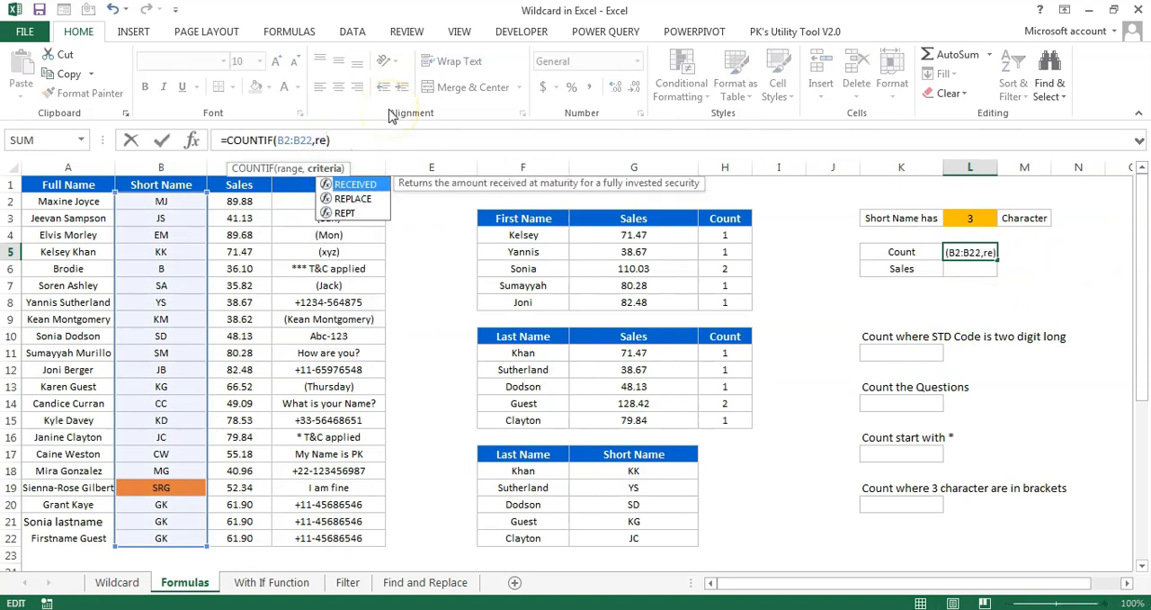
key("Down")
key("Down")
key("Tab")
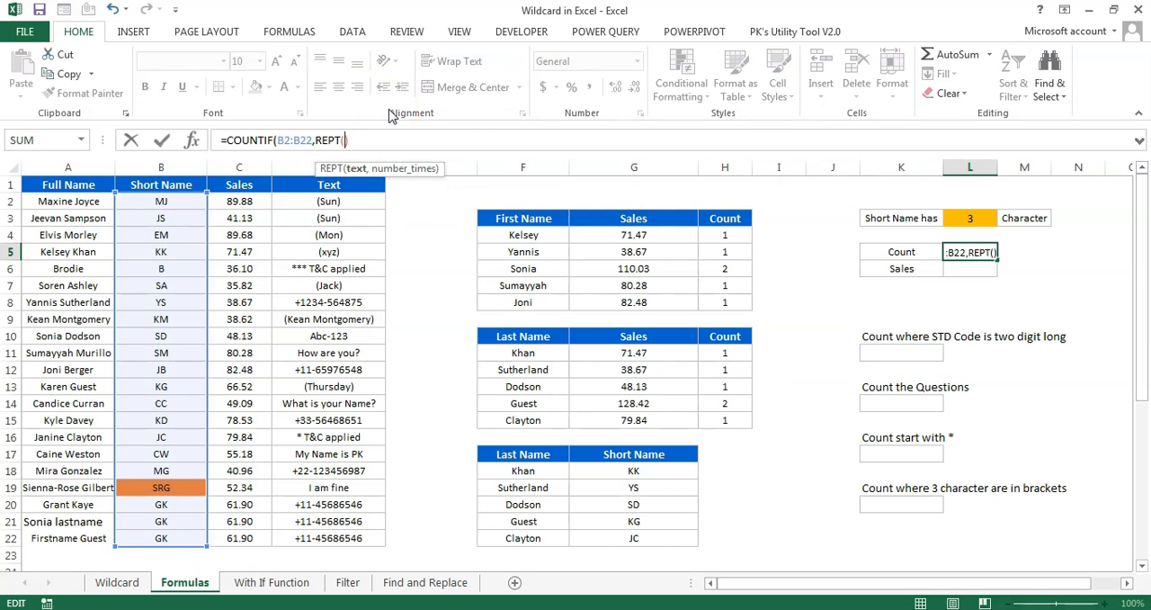
key("Escape")
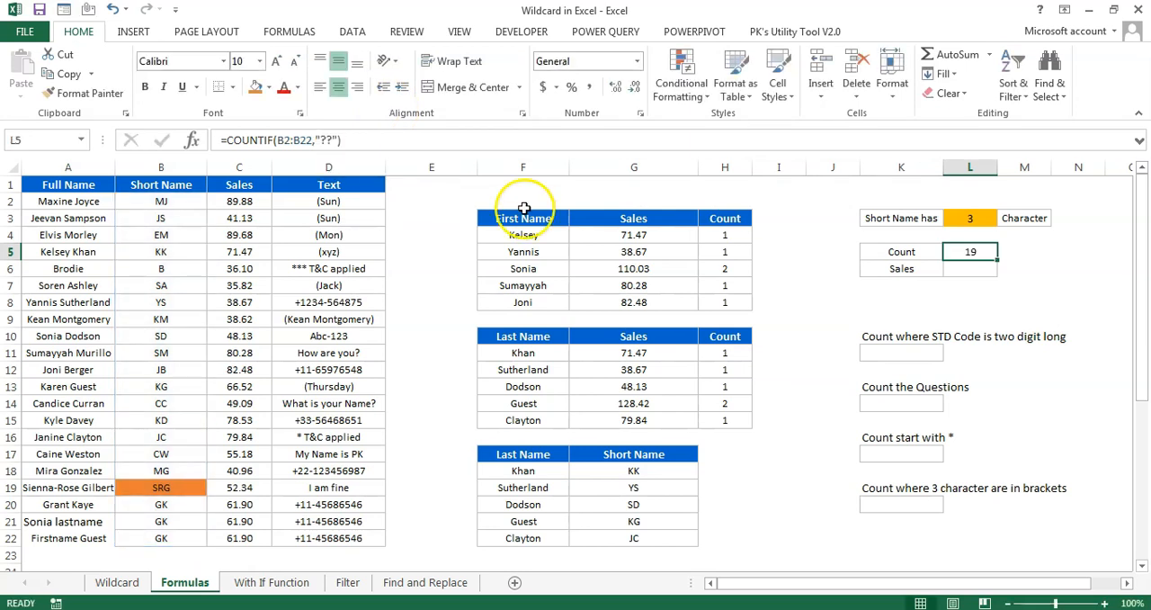
Demonstrate the REPT function by entering =REPT("?",5) in the empty cell J25
scroll(900, 477, "down", 2)
left_click(843, 489)
type("=")
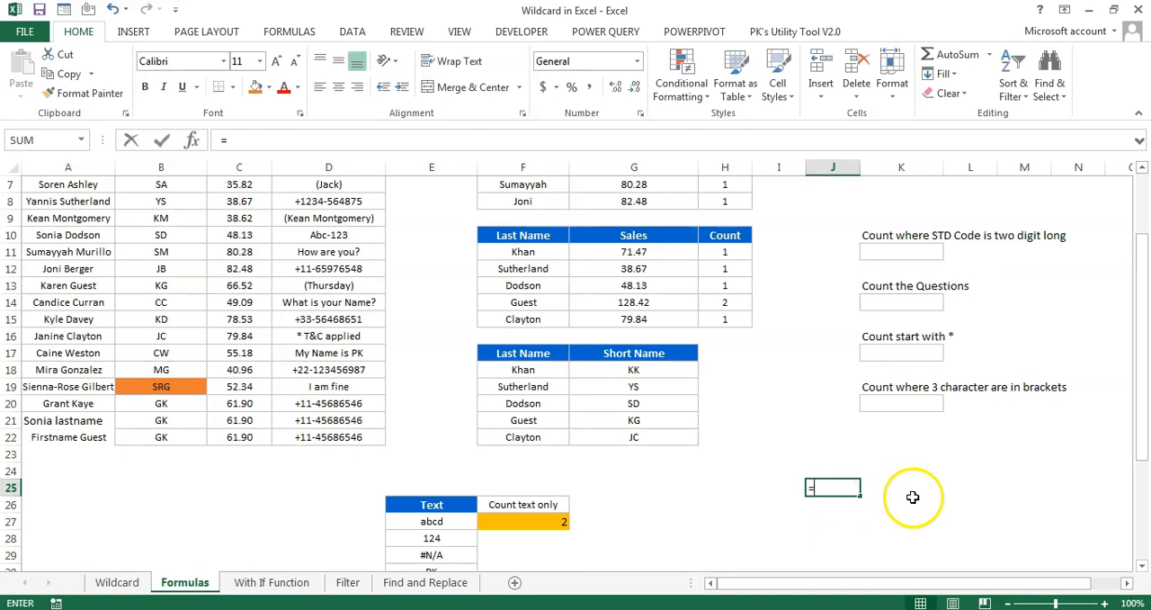
type("rep")
key("Down")
key("Tab")
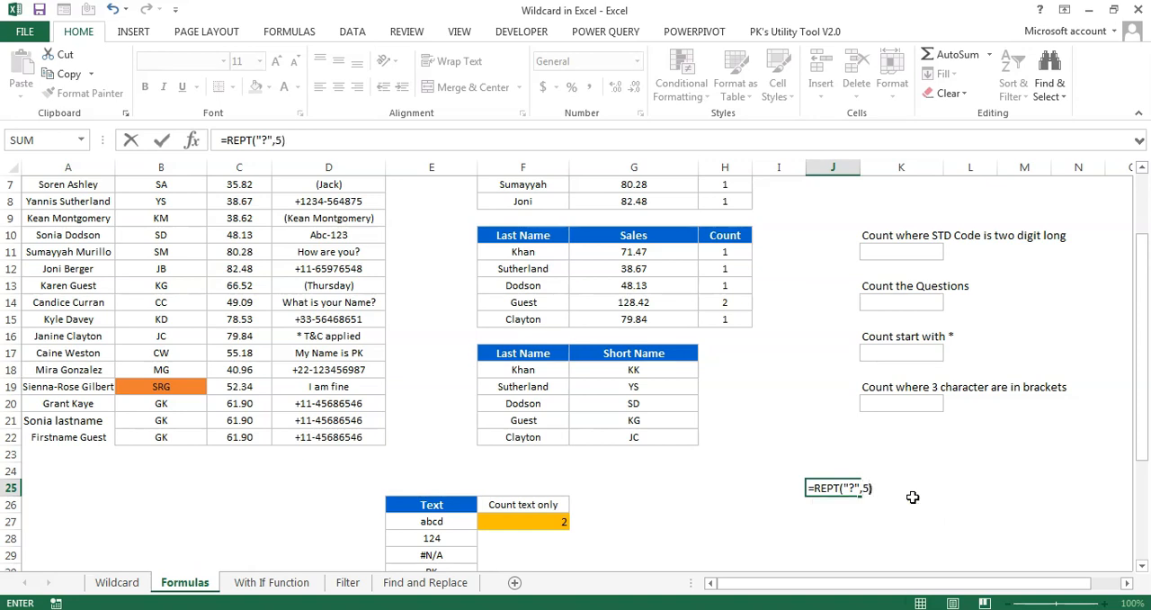
key("ctrl+Return")
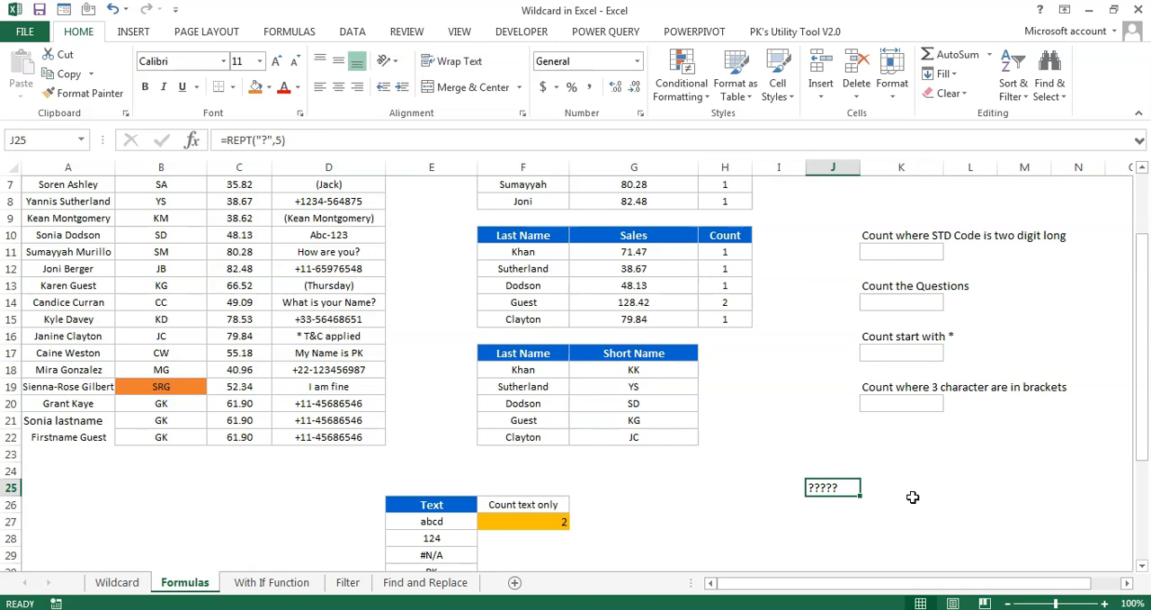
Change the repeat count in the J25 REPT formula to 10
left_click(280, 140)
key("BackSpace")
type("10")
key("Return")
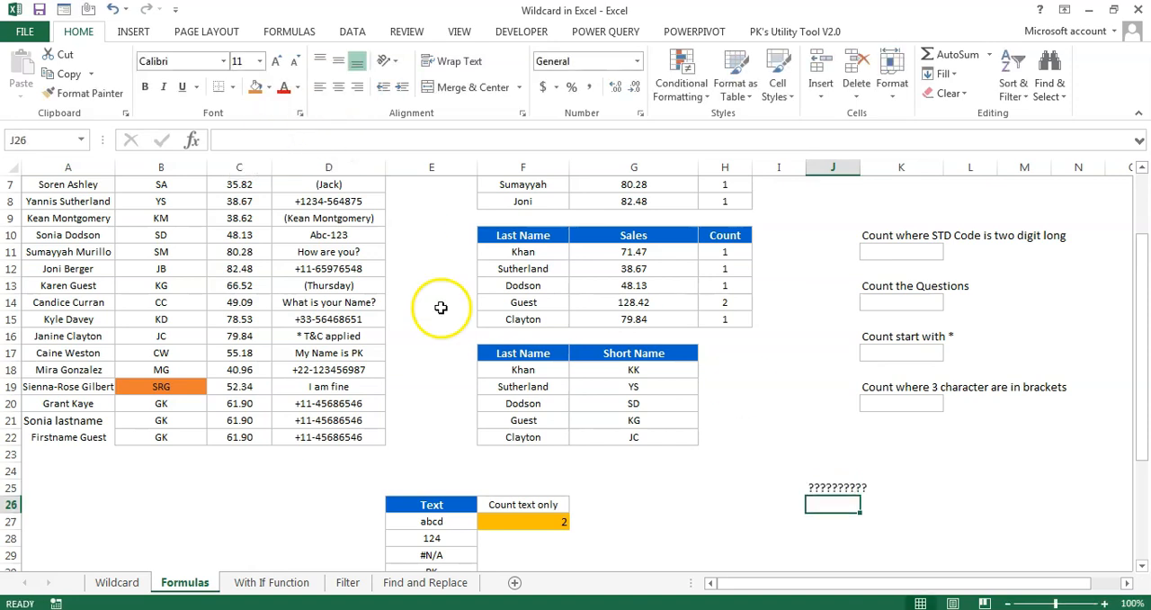
Replace the repeated text in the J25 REPT formula with "a", and clear the demonstration cell
left_click(829, 487)
left_click(414, 135)
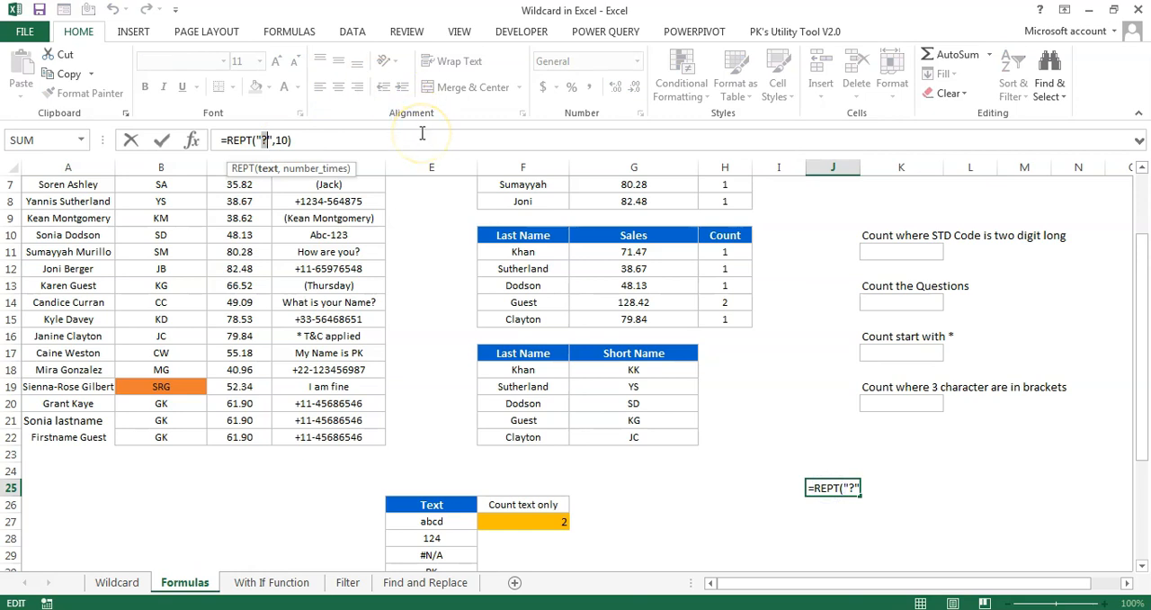
left_click(817, 488)
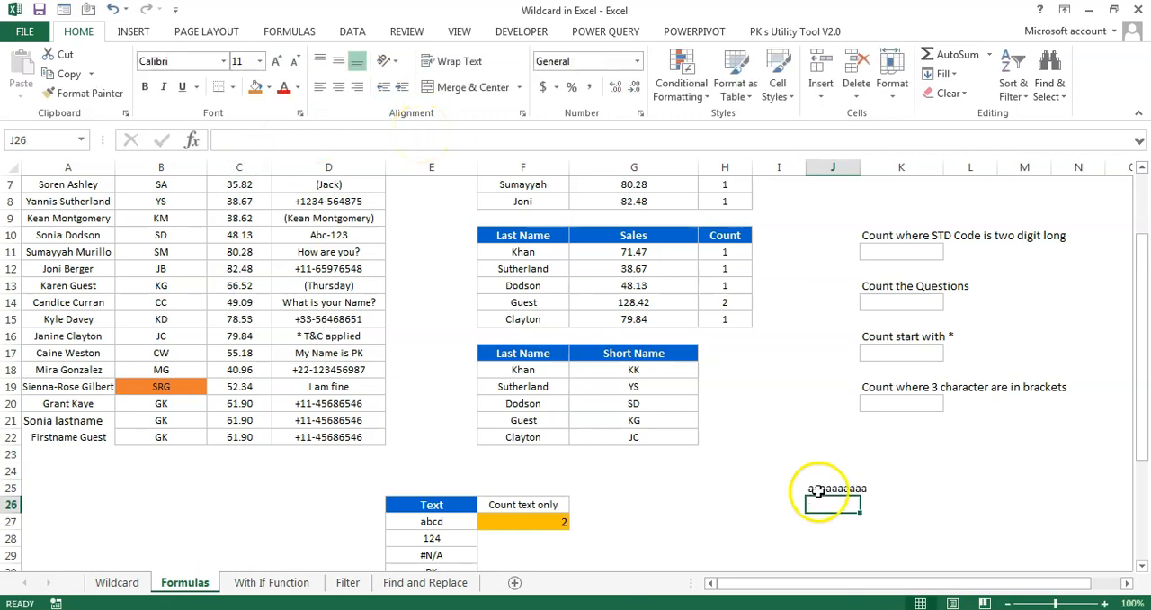
Replace the L5 criterion with REPT linked to the length in L3, giving =COUNTIF(B2:B22,REPT("?",L3))
scroll(822, 501, "up", 2)
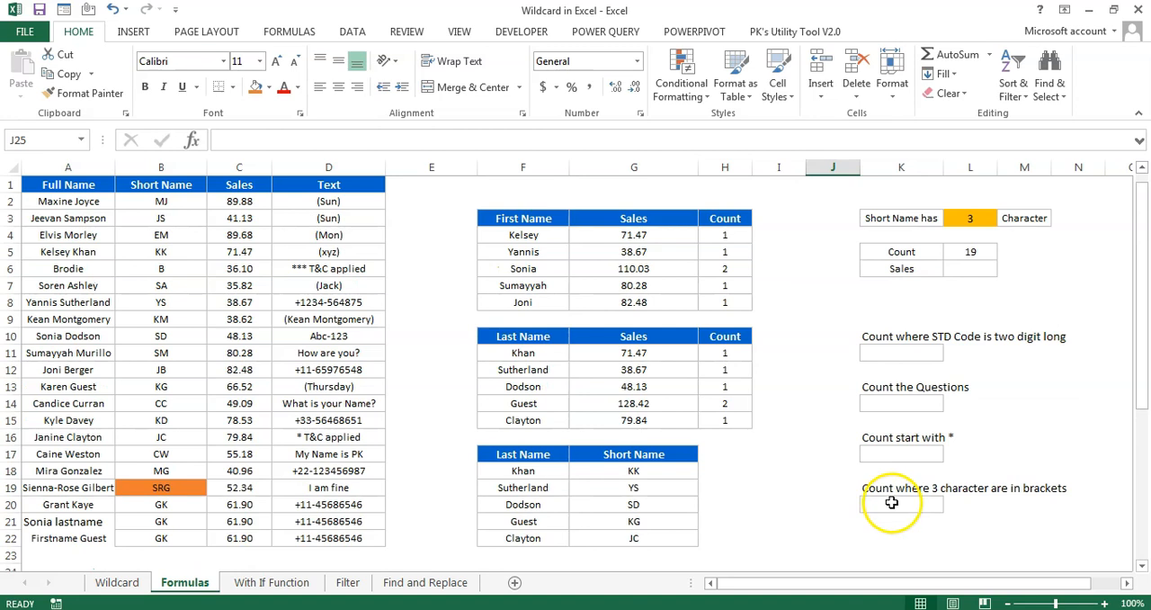
left_click(979, 252)
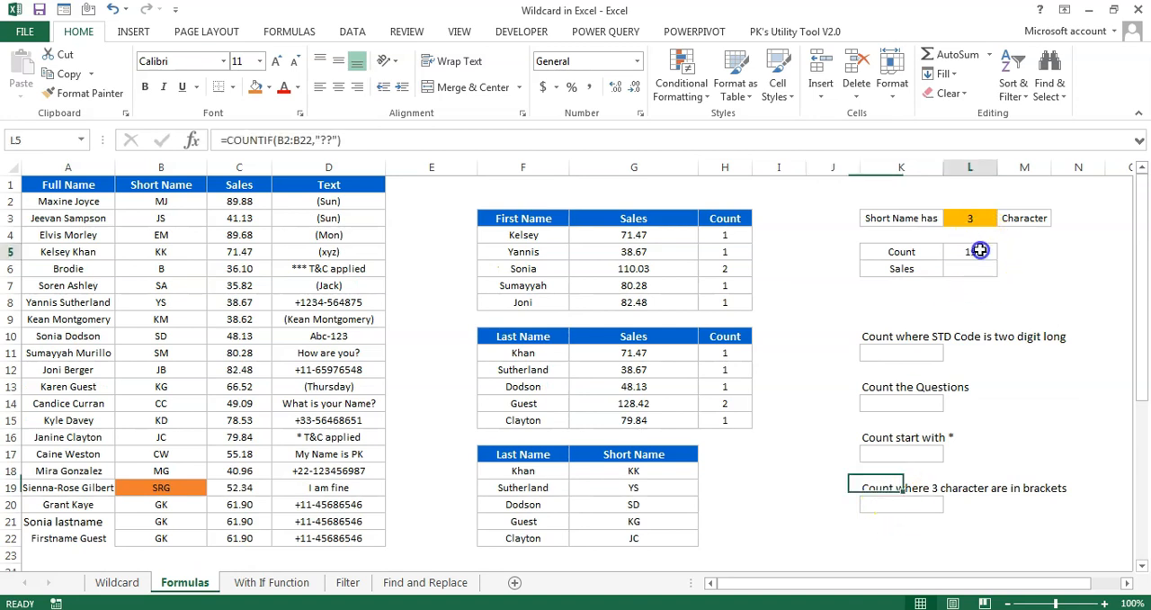
left_click(329, 142)
type("rept")
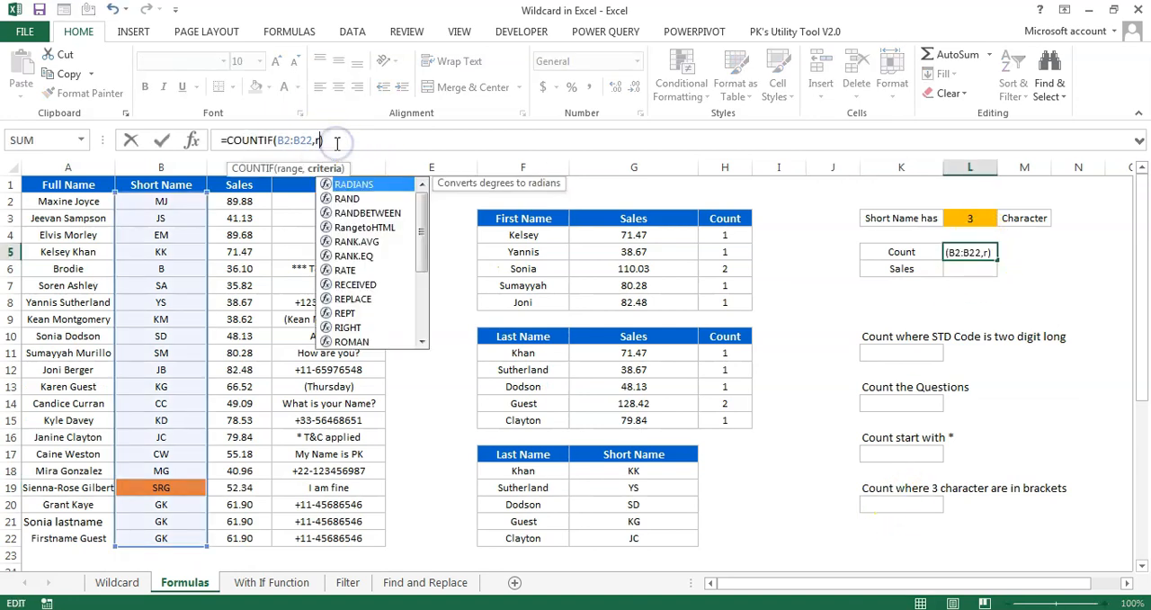
key("Tab")
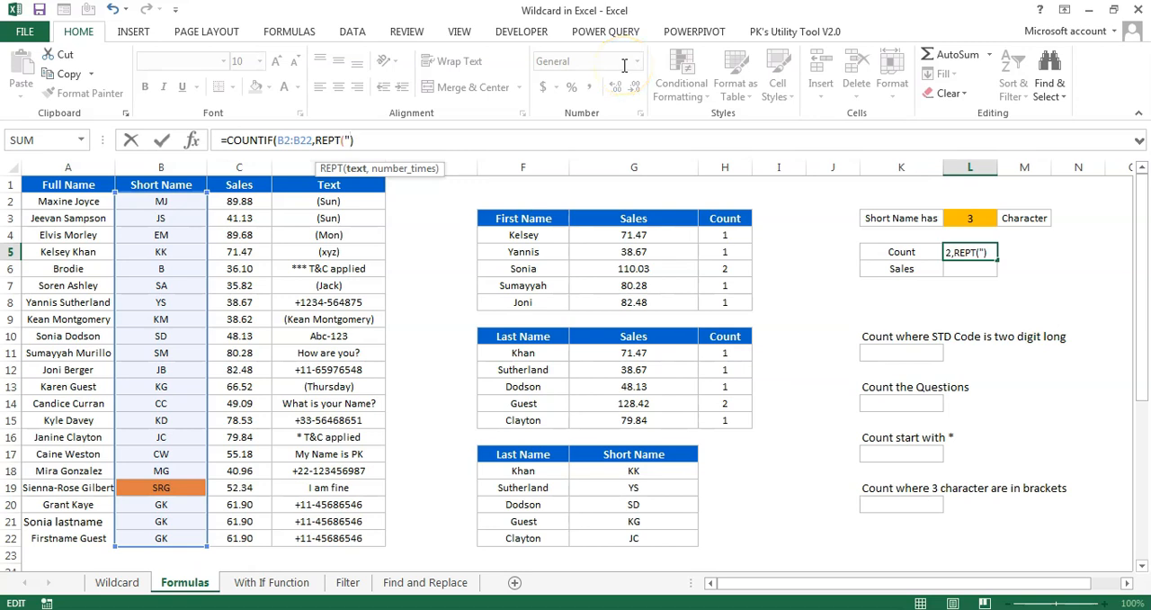
type("\"?\",")
left_click(975, 217)
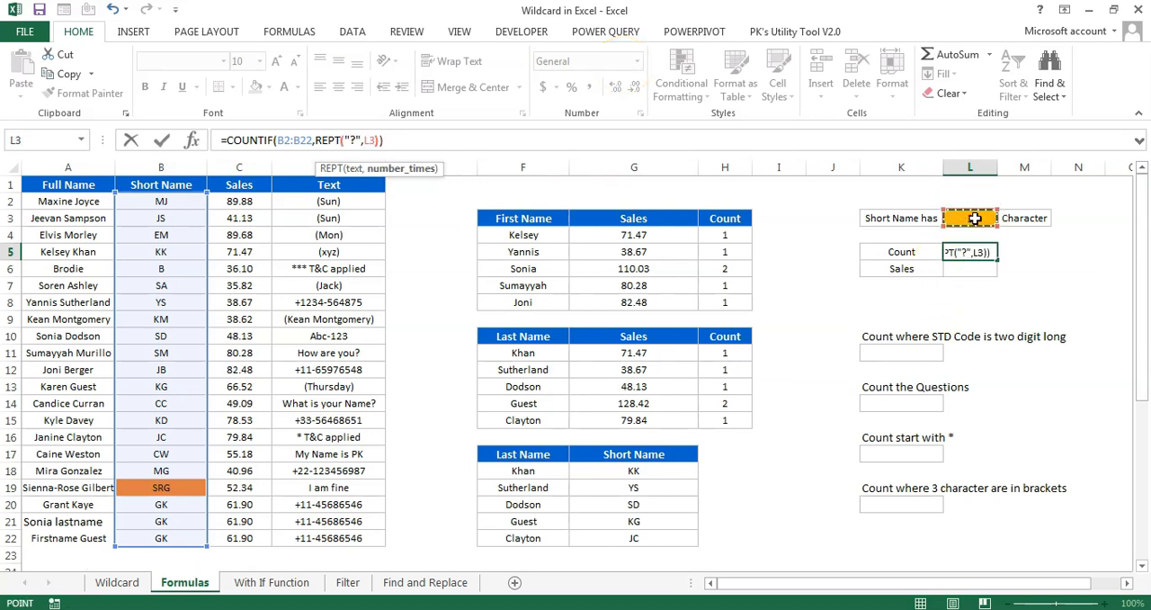
key("Return")
key("Up")
Sum the sales for short names of the length in L3 by entering =SUMIF(B2:B22,REPT("?",L3),C2:C22) in L6, and check it against row 19
key("Down")
type("=SUMIF(")
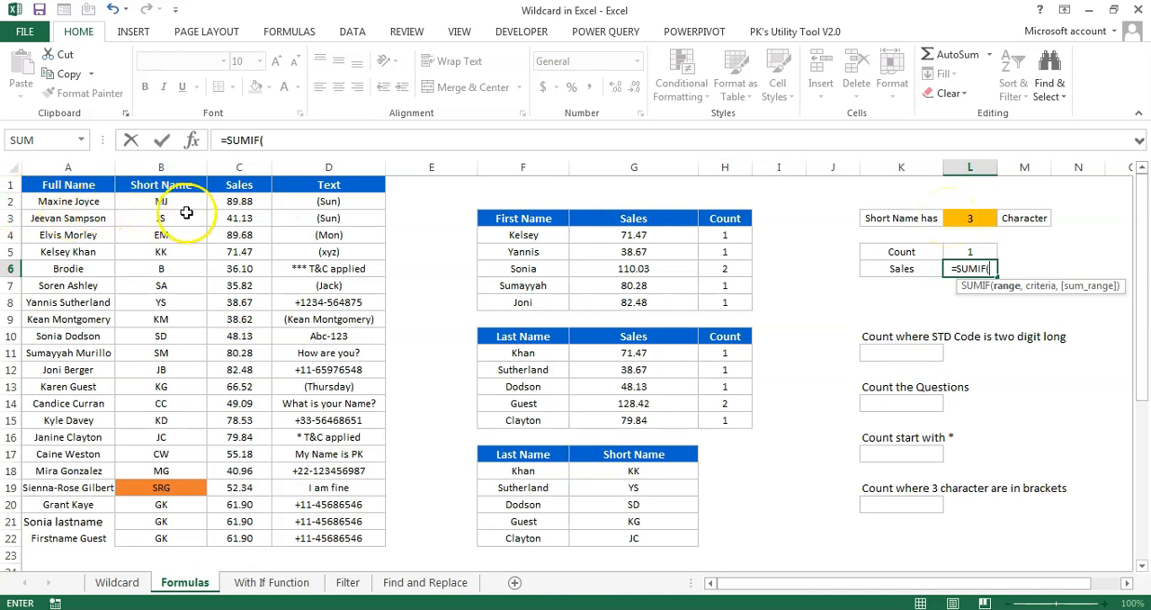
left_click_drag(135, 201, 156, 538)
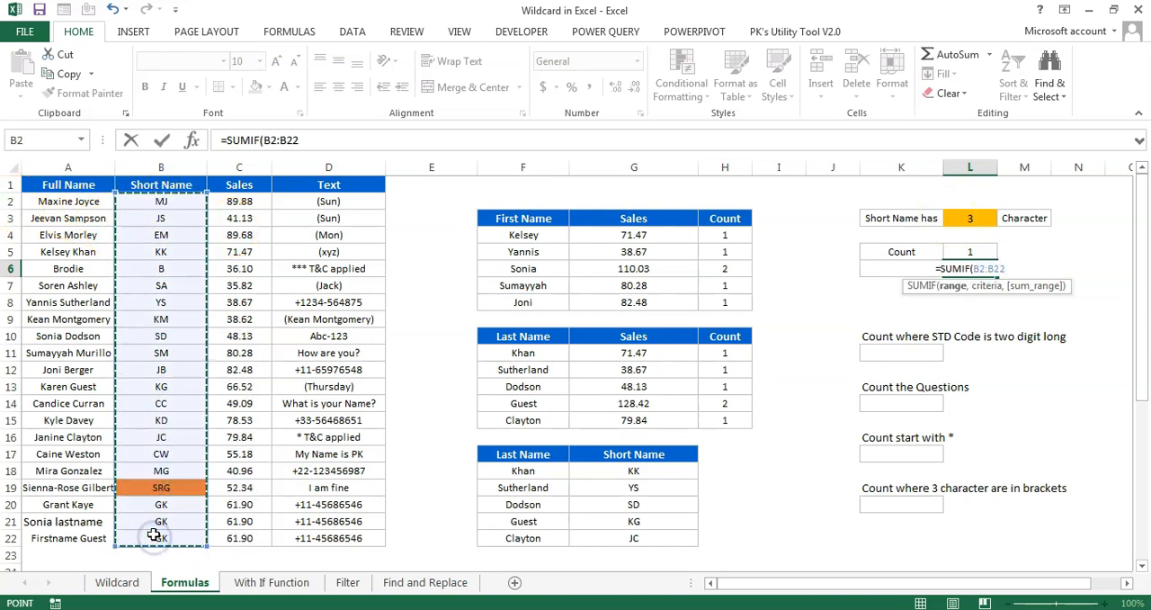
type(",re")
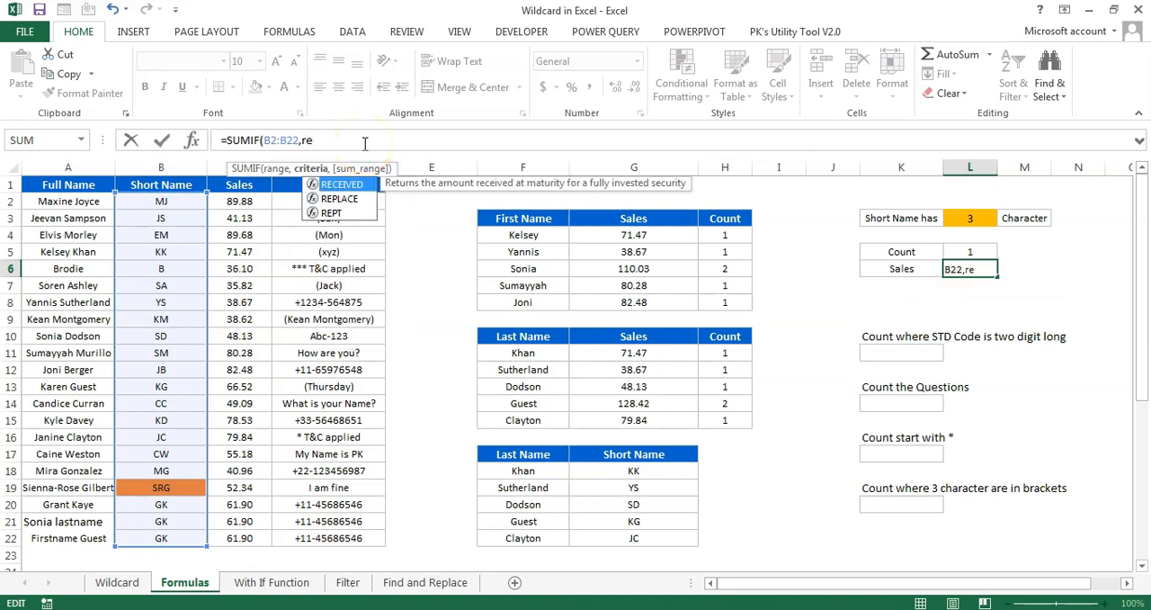
key("Down")
key("Down")
key("Tab")
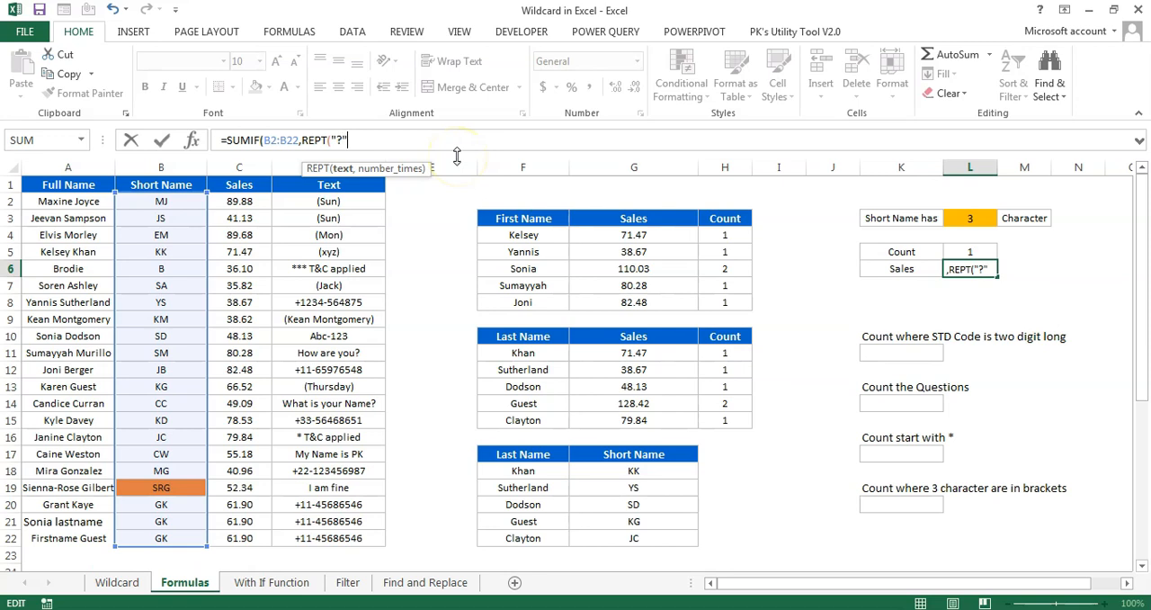
left_click(970, 218)
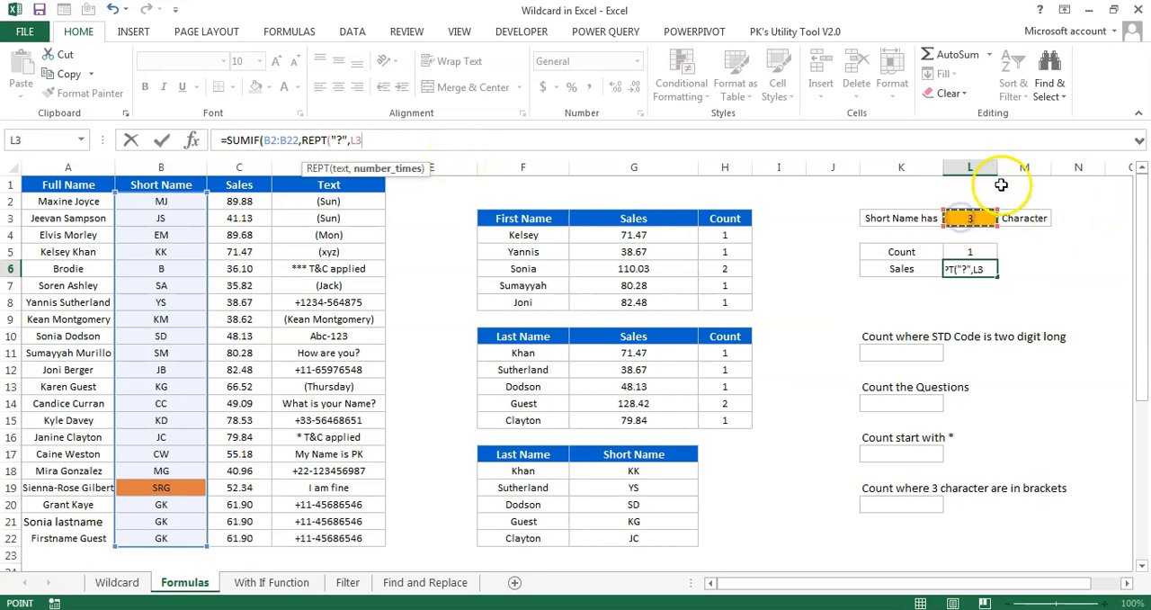
type("),")
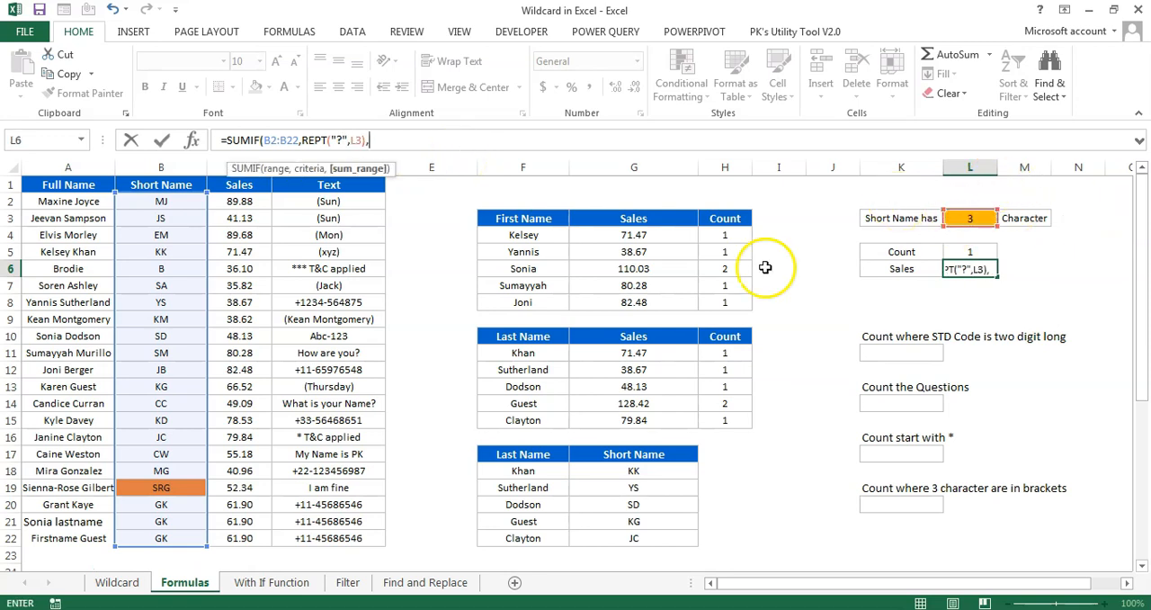
left_click_drag(238, 201, 239, 538)
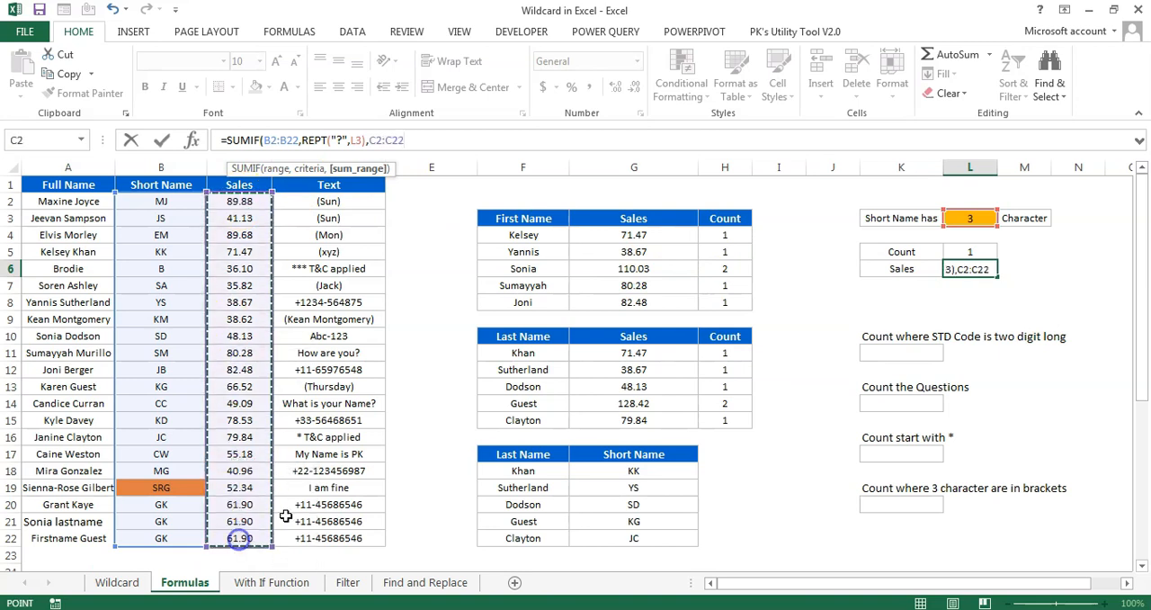
key("Return")
key("Up")
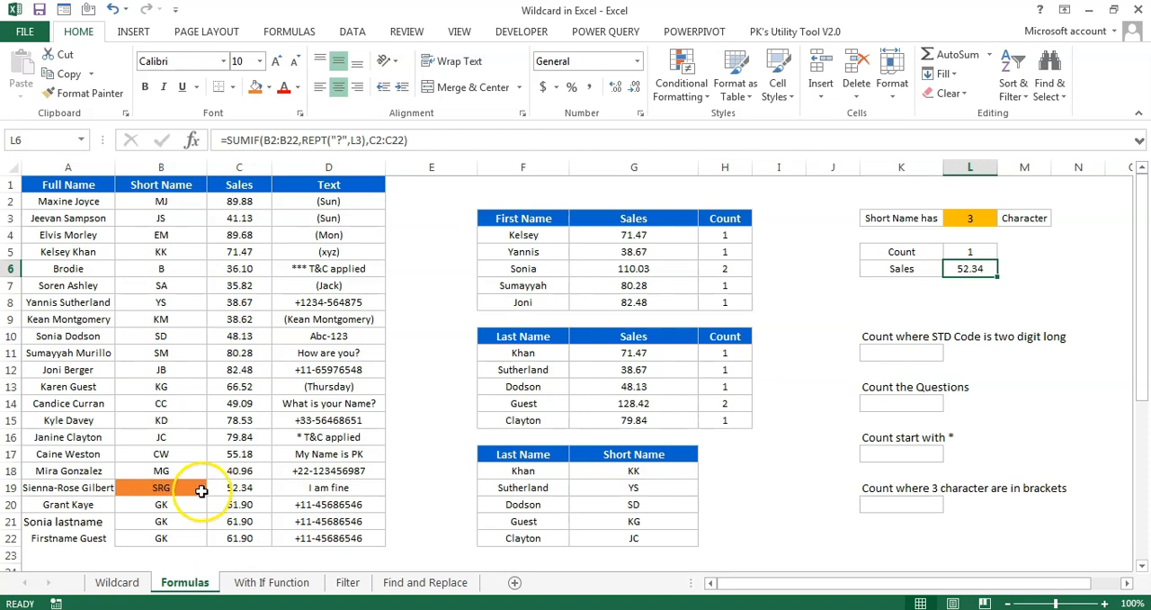
left_click_drag(236, 488, 192, 490)
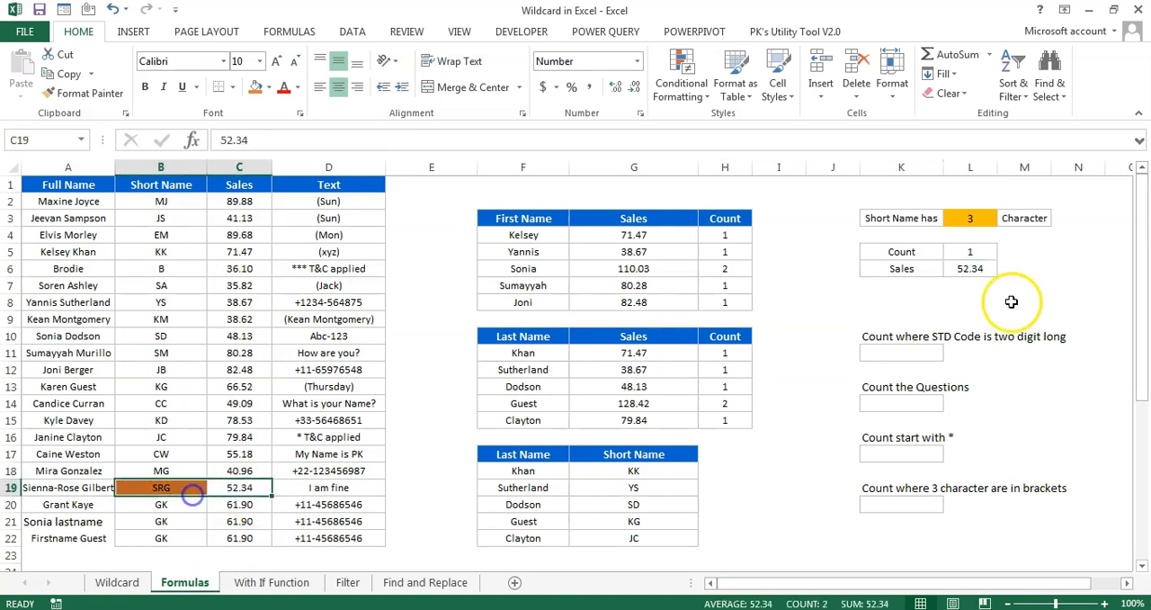
Set the short name length in L3 to 2 and compare the count and sales results with the Short Name and Sales columns
left_click(989, 215)
key("Return")
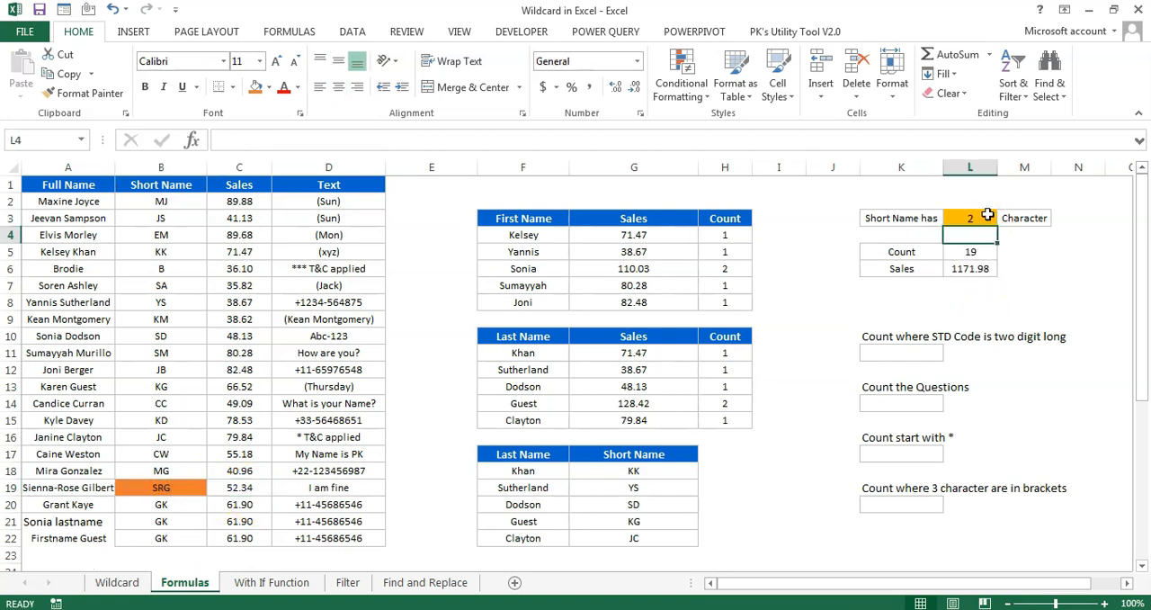
left_click(974, 253)
left_click(981, 270)
left_click_drag(239, 201, 249, 533)
left_click_drag(162, 201, 160, 287)
Set the short name length in L3 to 1 and check the results against the single-character short name in row 6
left_click(978, 218)
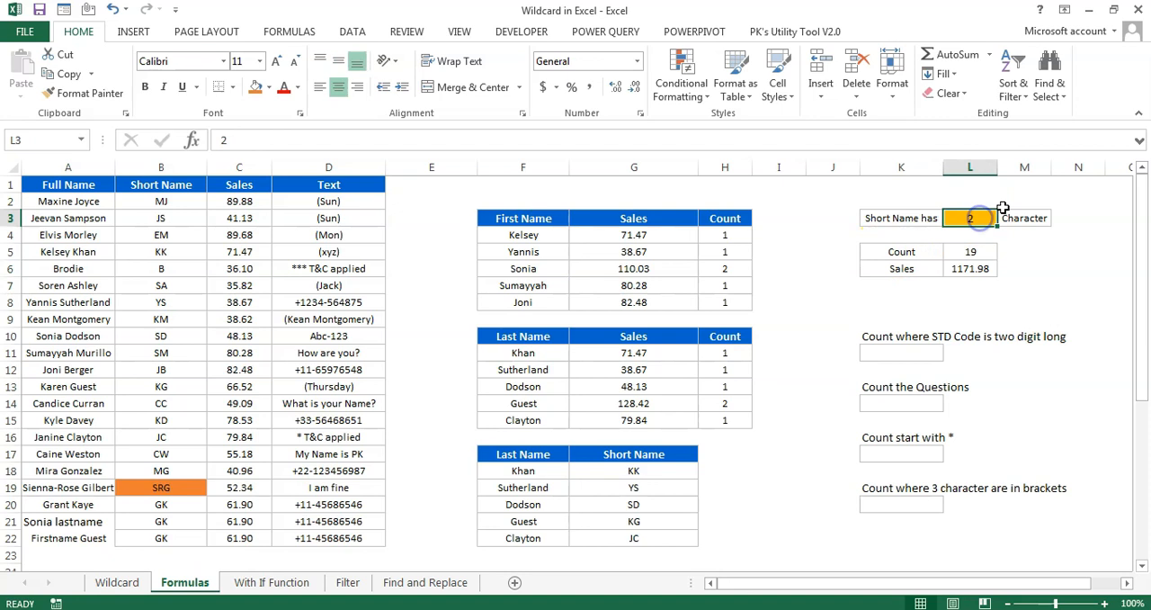
key("Return")
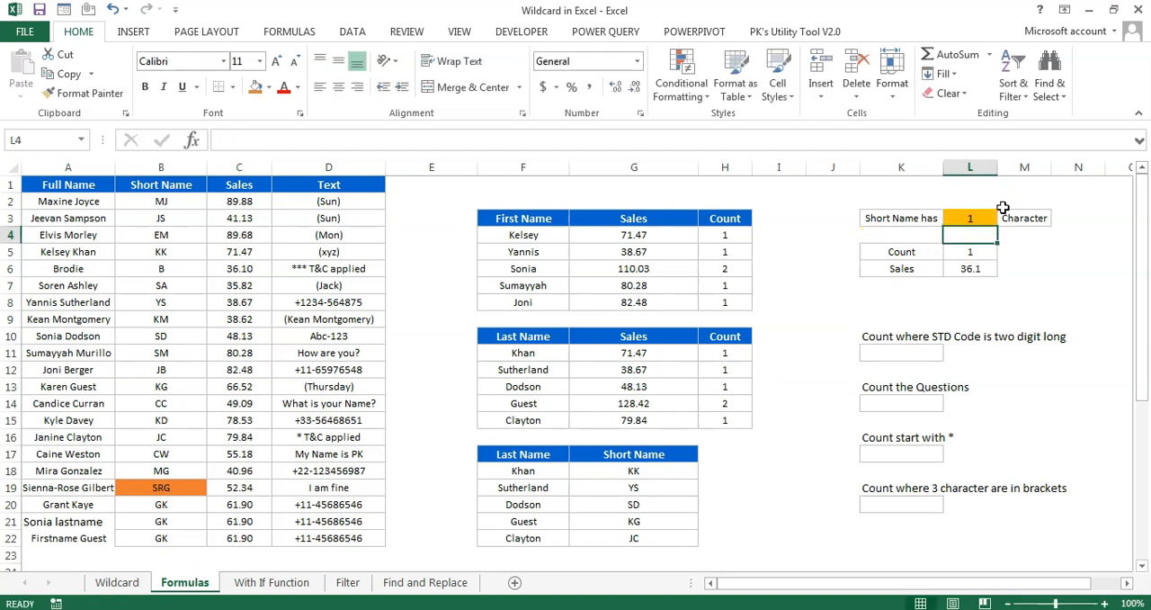
left_click(966, 271)
left_click(161, 269)
left_click_drag(161, 269, 226, 268)
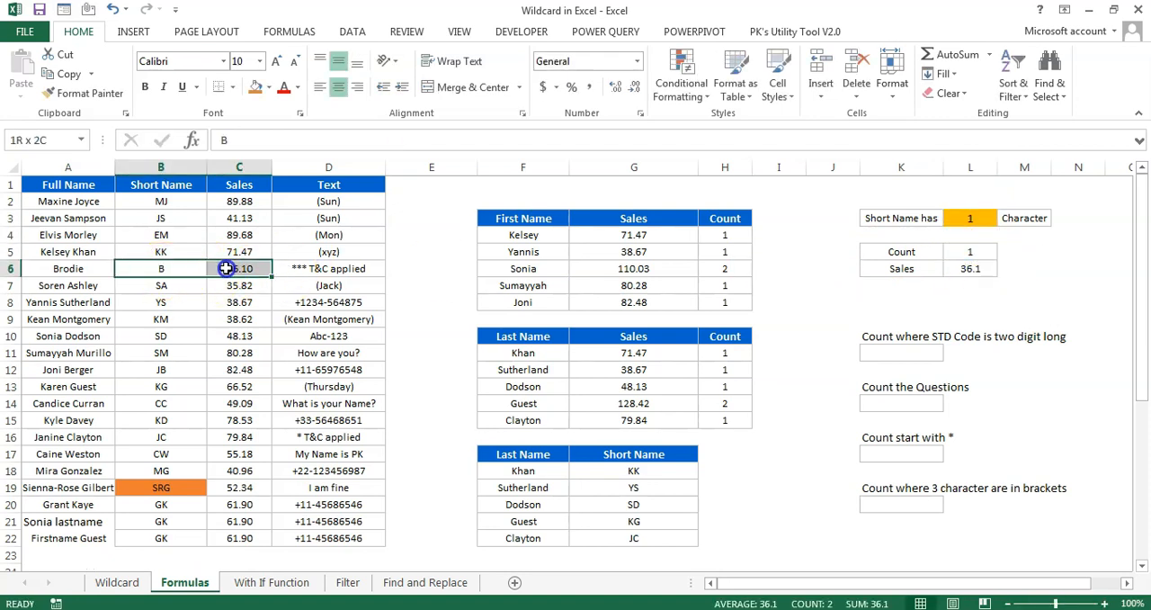
Set the short name length in L3 back to 2
left_click(966, 222)
type("2")
key("Return")
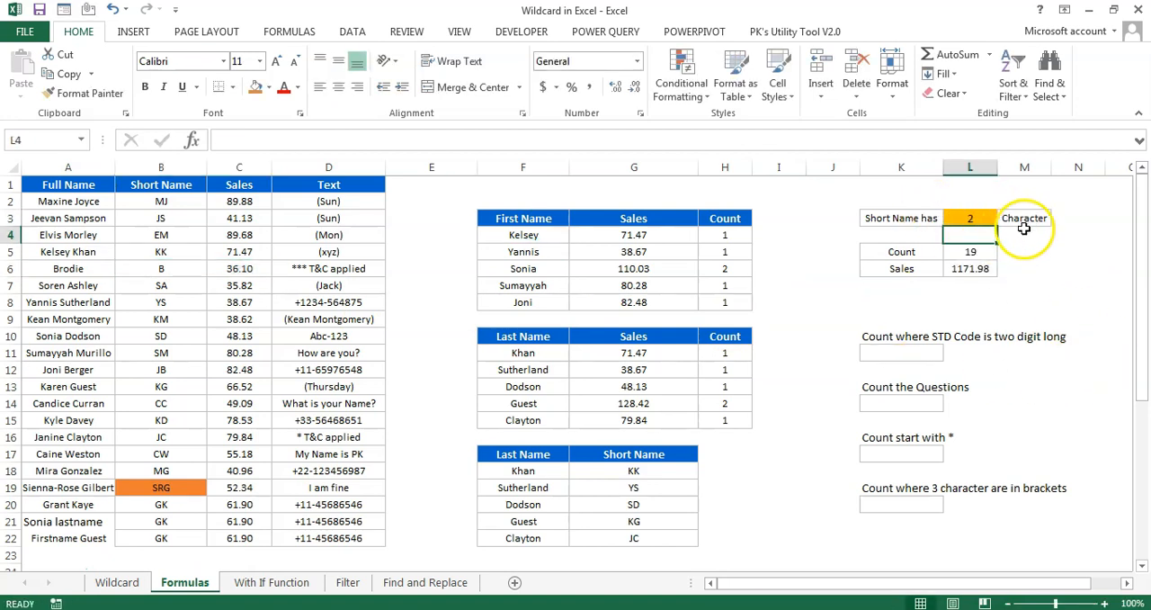
Review the counting tasks in column K and the Text column entries D2:D22 they apply to
left_click(880, 340)
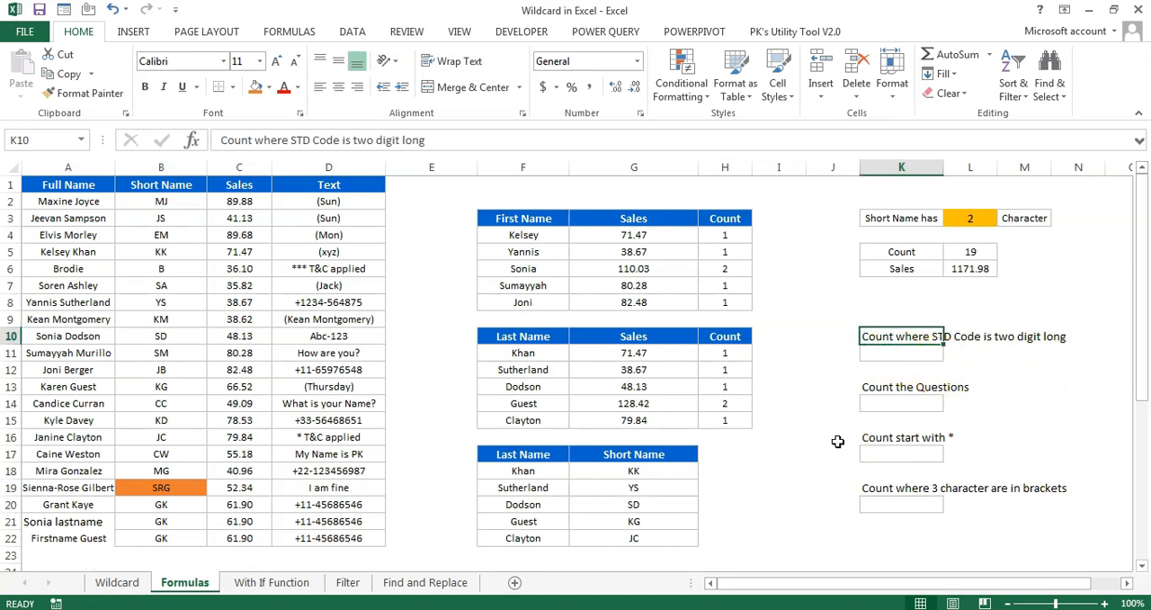
left_click(883, 388)
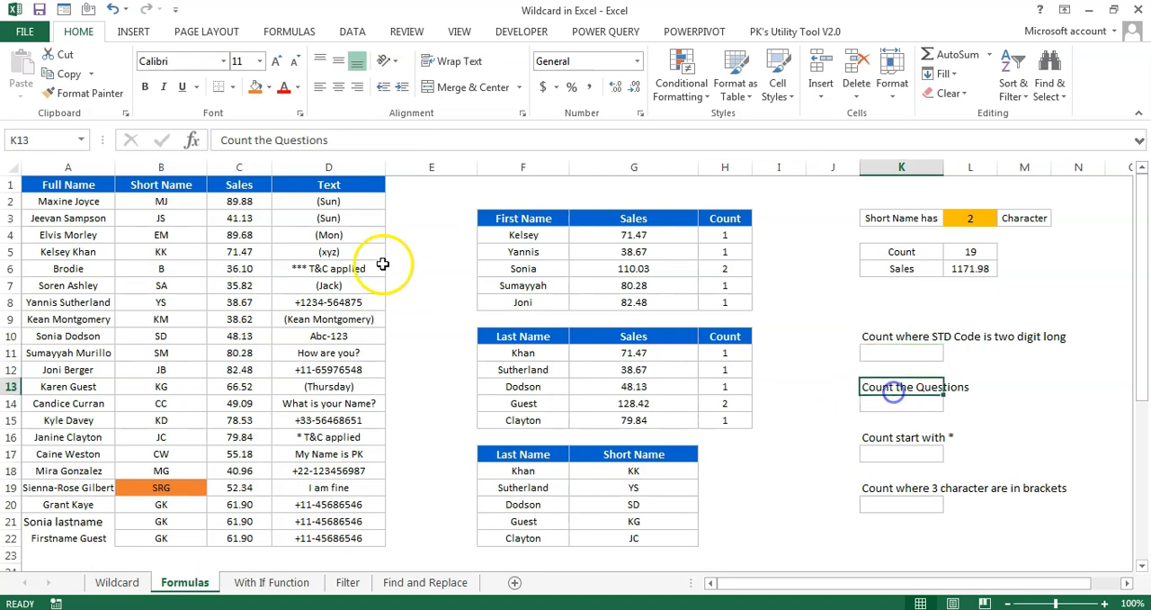
left_click(363, 203)
left_click_drag(363, 202, 350, 541)
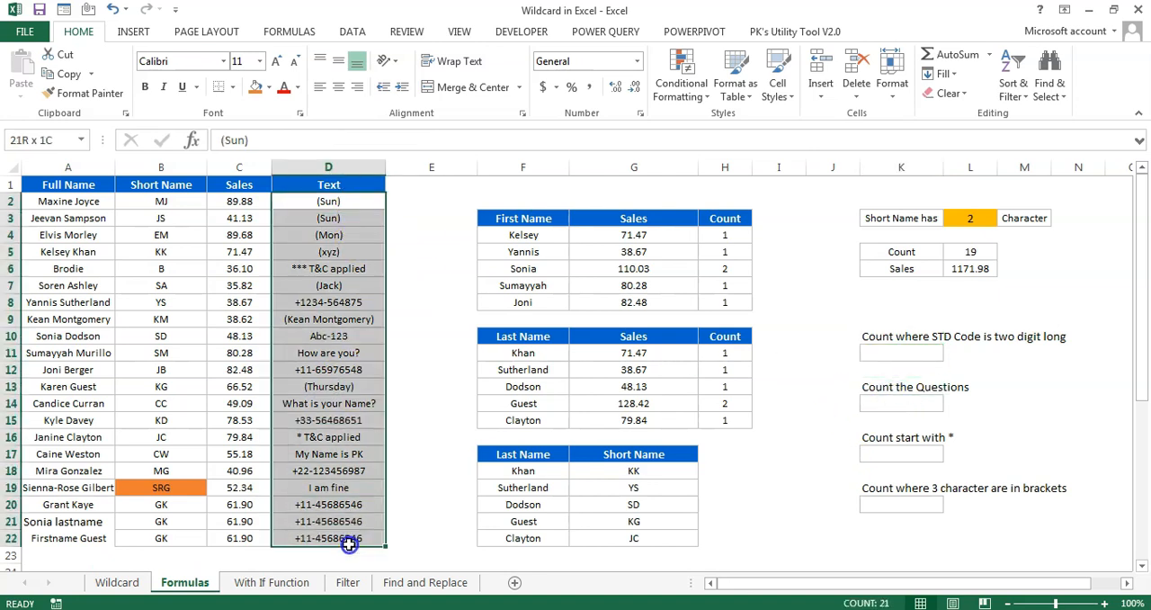
left_click(879, 339)
left_click(897, 353)
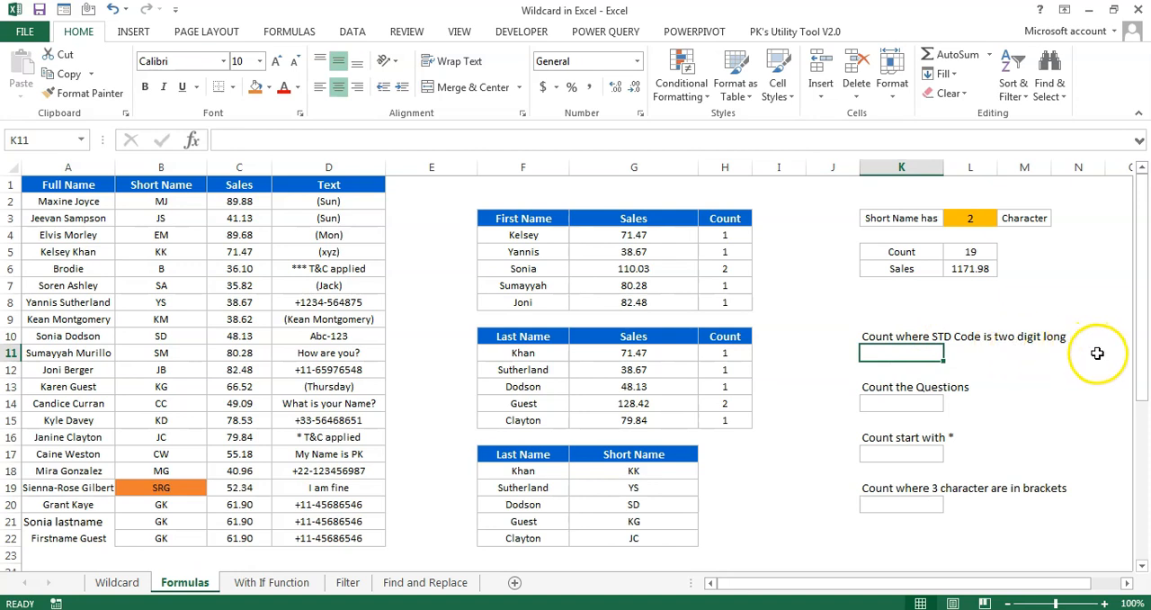
Examine the phone-style entries in the Text column for the length of their STD codes
left_click(315, 217)
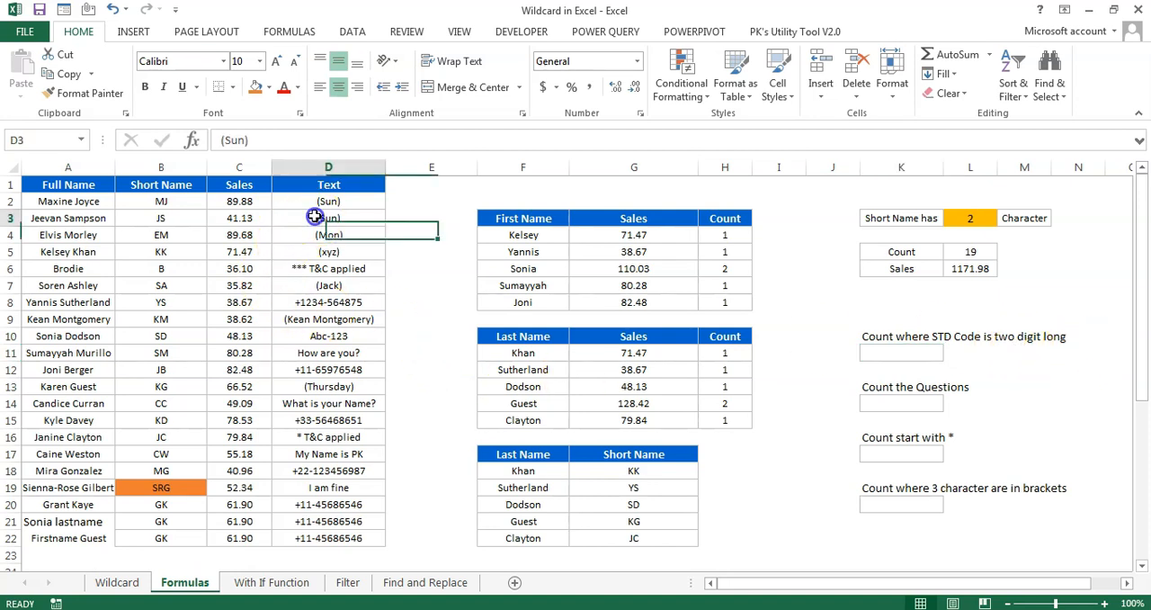
left_click(329, 287)
left_click(335, 303)
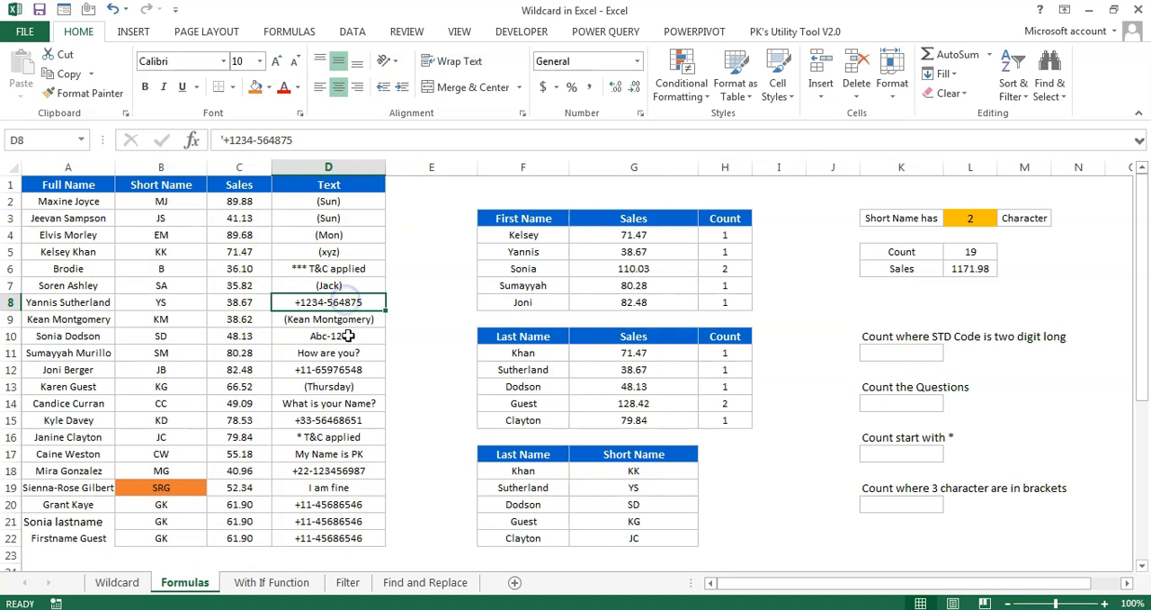
left_click(346, 369)
left_click(355, 419)
left_click(346, 470)
left_click(360, 537)
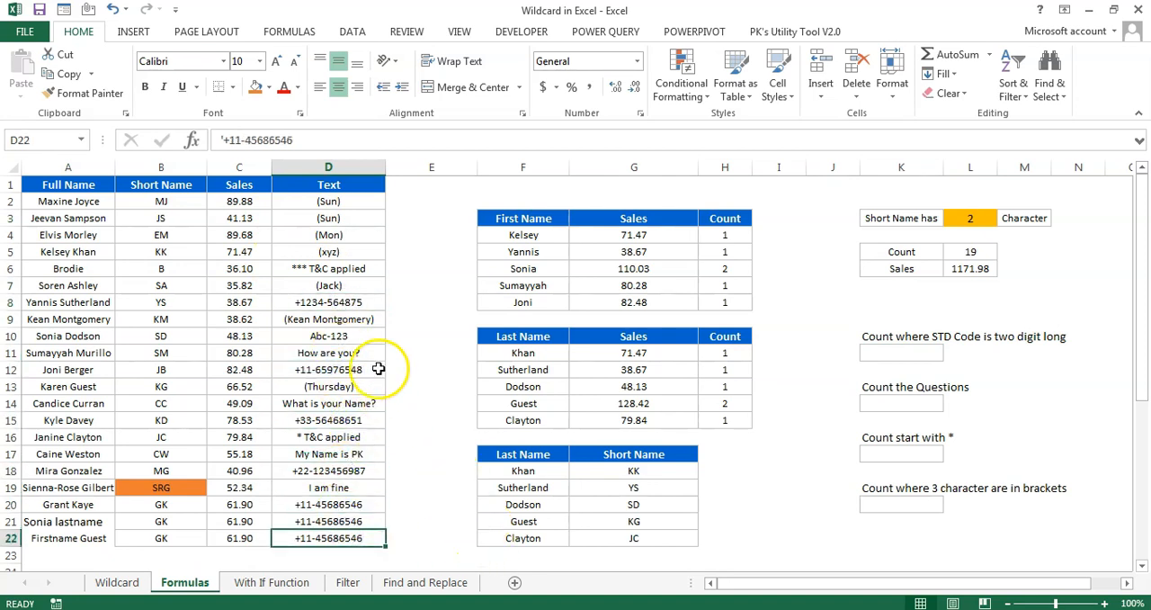
left_click(308, 507)
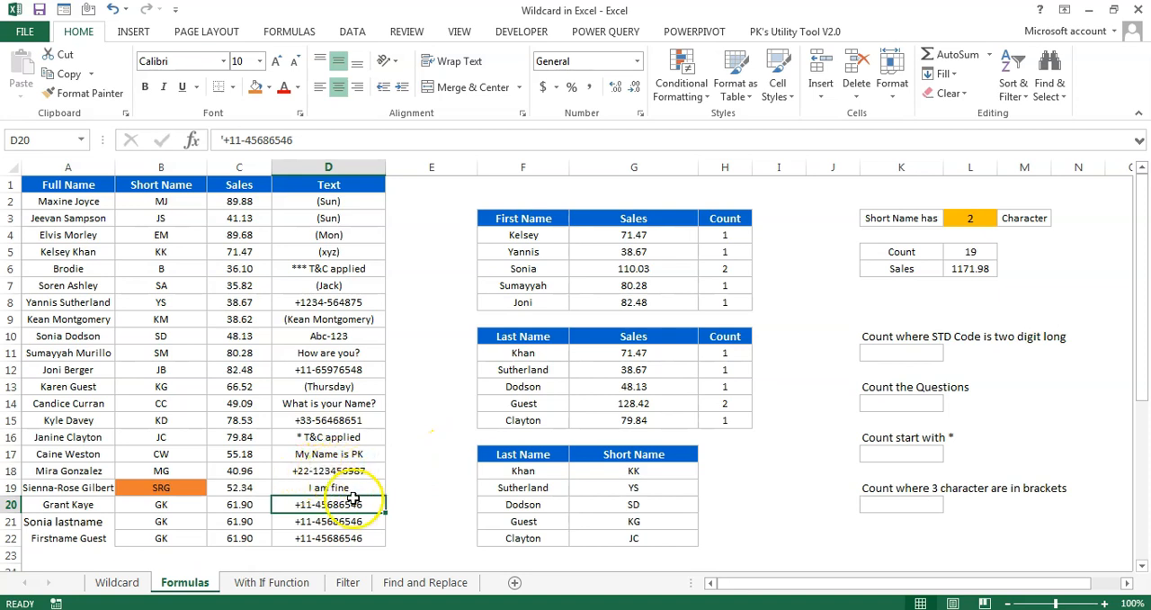
left_click(346, 369)
left_click(325, 422)
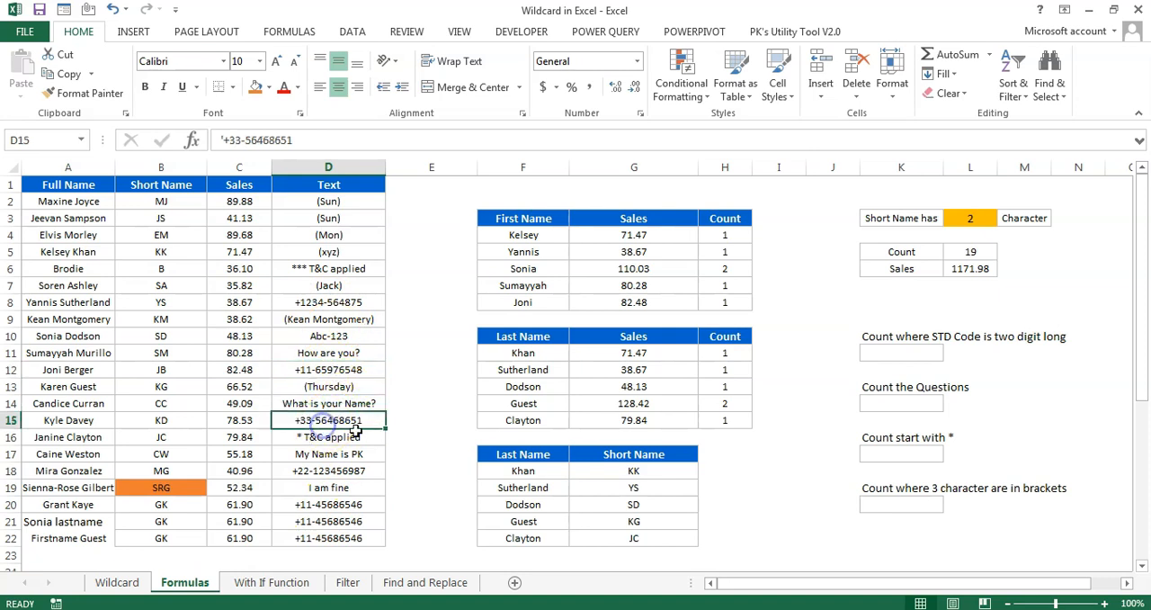
Look up the (???) pattern for characters in brackets on the Wildcard sheet, and return to cell K11 on the Formulas sheet
left_click(895, 353)
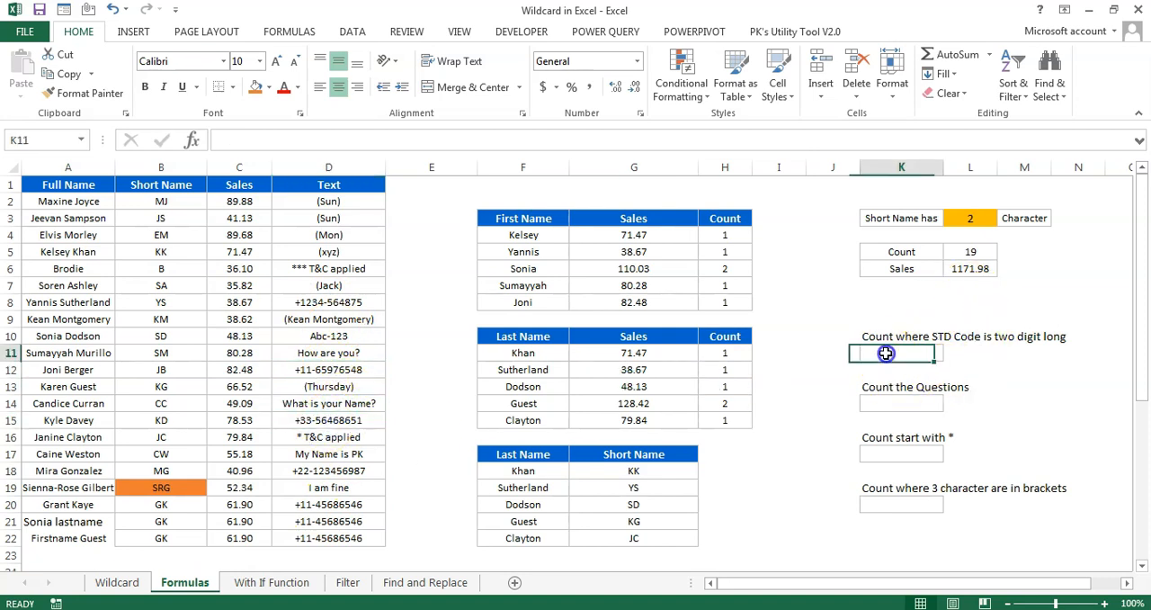
left_click(141, 583)
left_click_drag(56, 268, 413, 268)
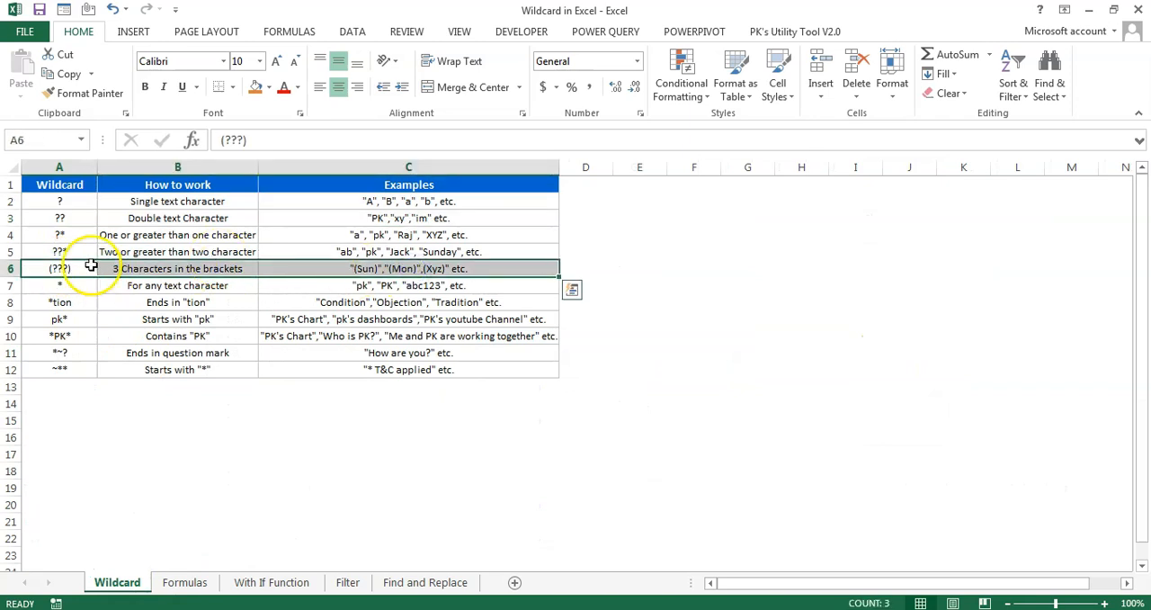
left_click(193, 582)
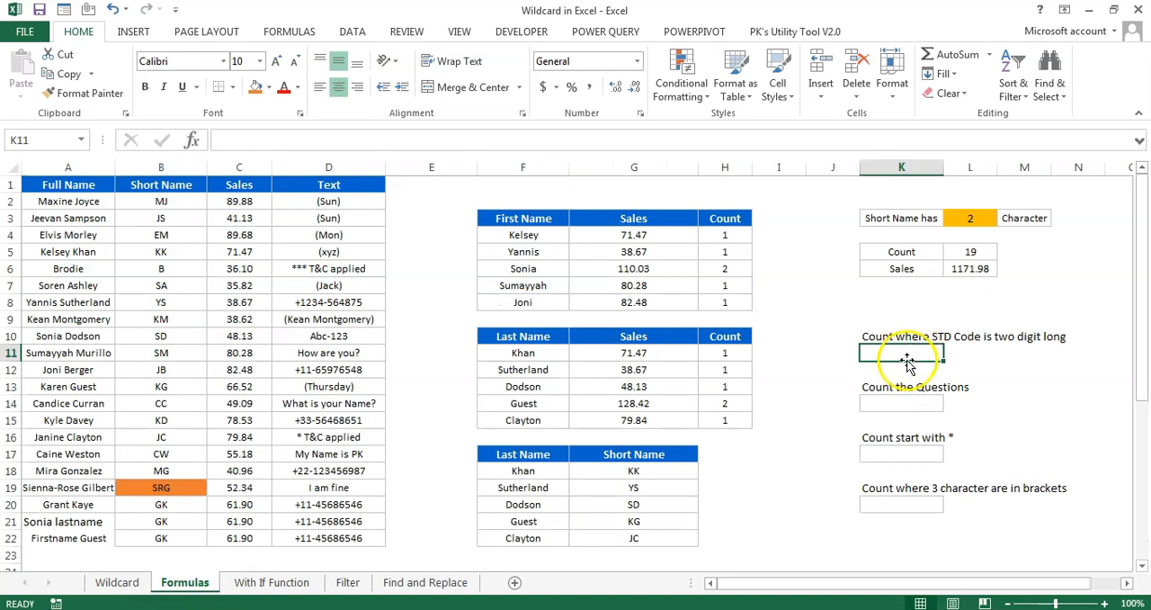
Count the Text entries with a two-digit STD code by entering =COUNTIF(D2:D22,"+??-*") in K11
type("=countif")
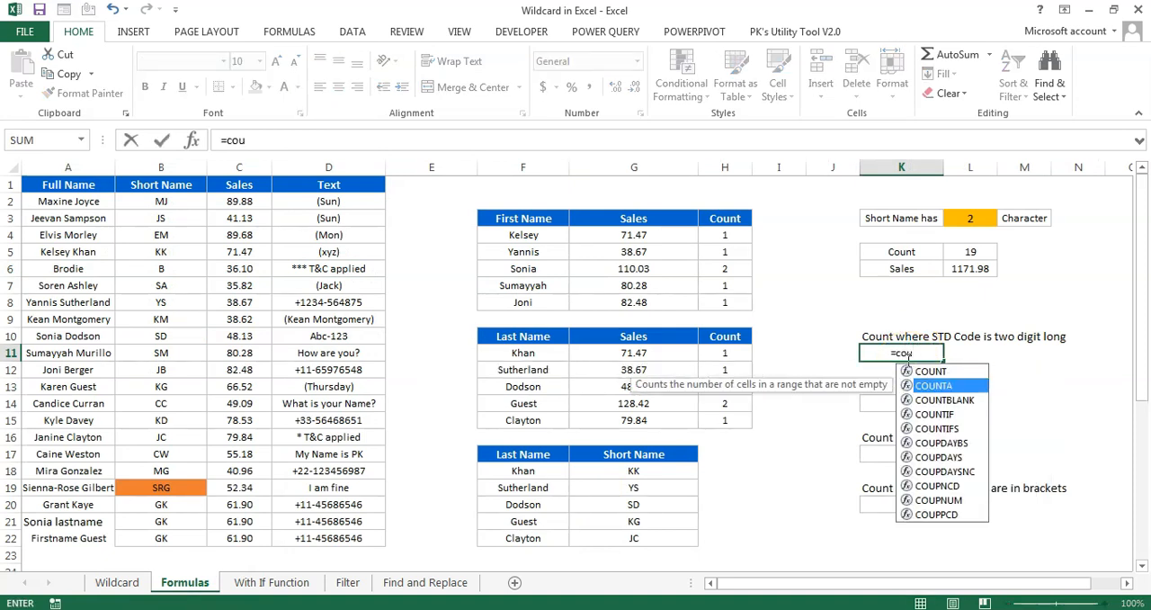
key("Tab")
key("Left")
key("Left")
key("Left")
key("Left")
key("Left")
key("Left")
key("Left")
key("ctrl+Up")
key("Down")
key("ctrl+shift+Down")
type(",\"")
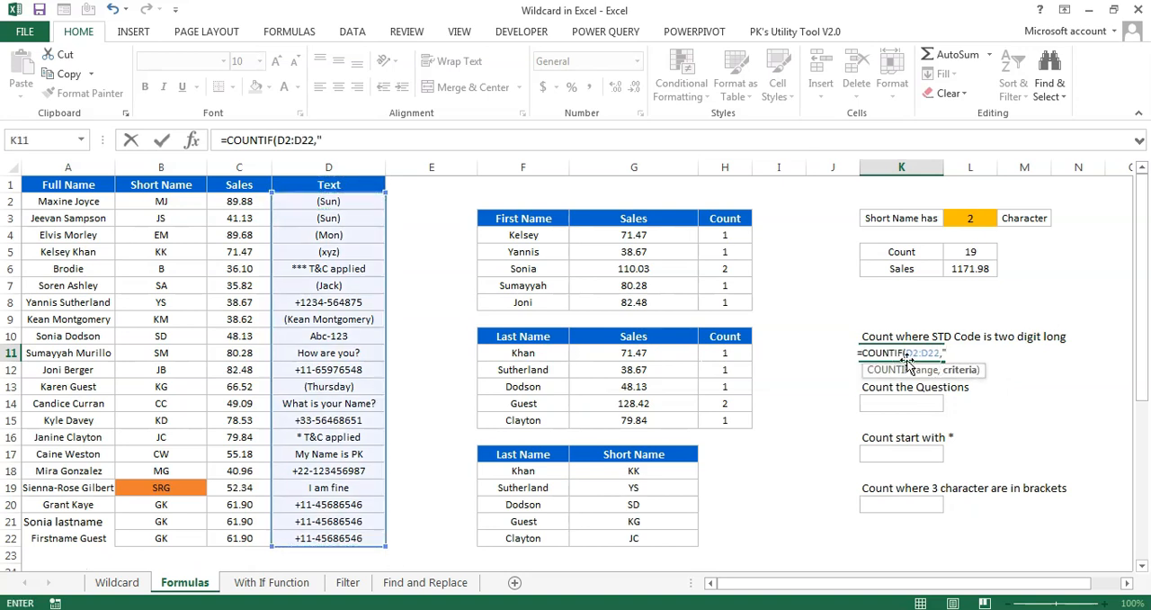
type("+")
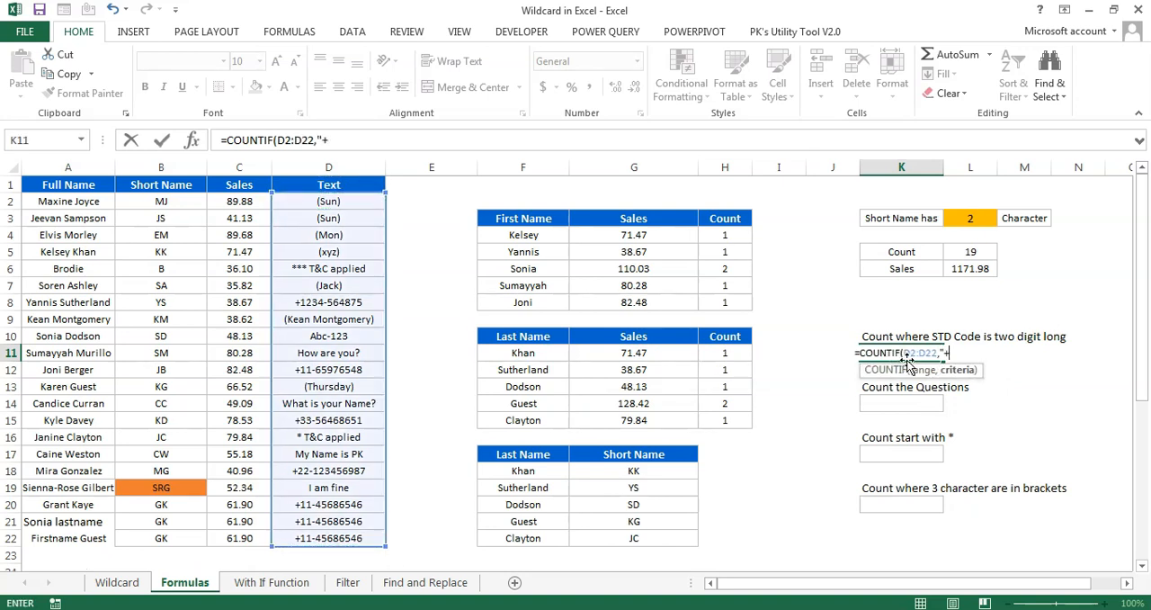
type("??")
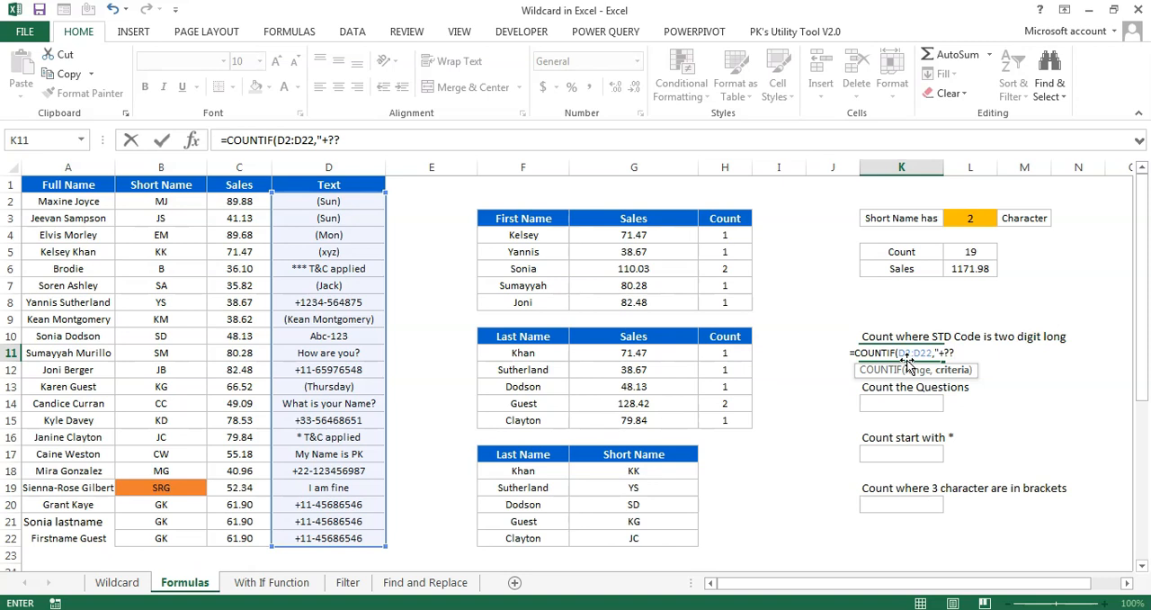
type("-")
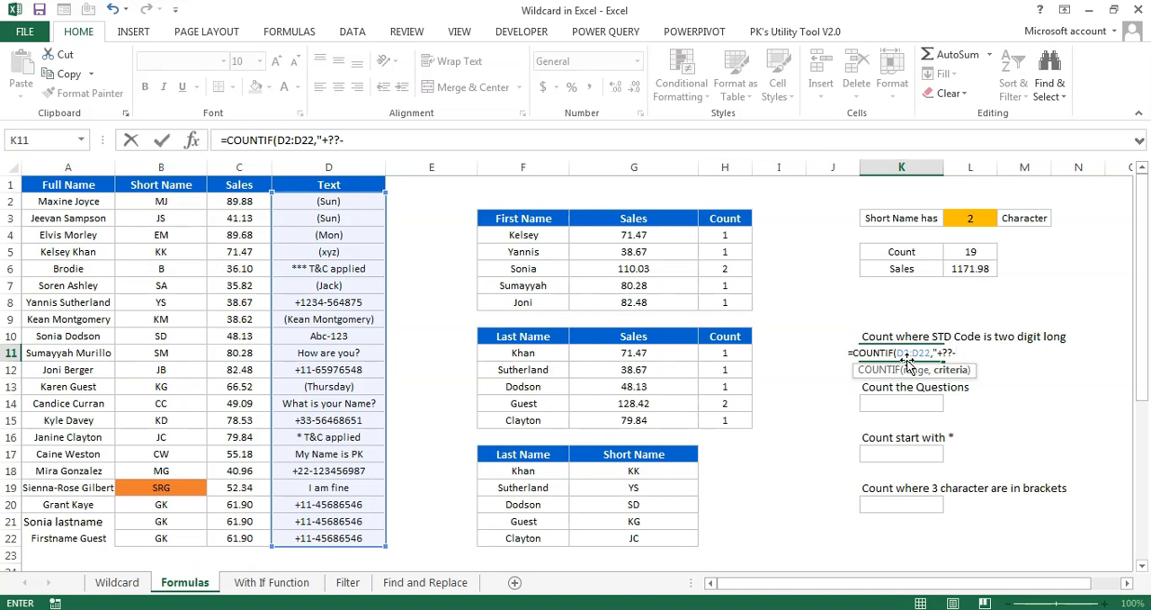
type("*")
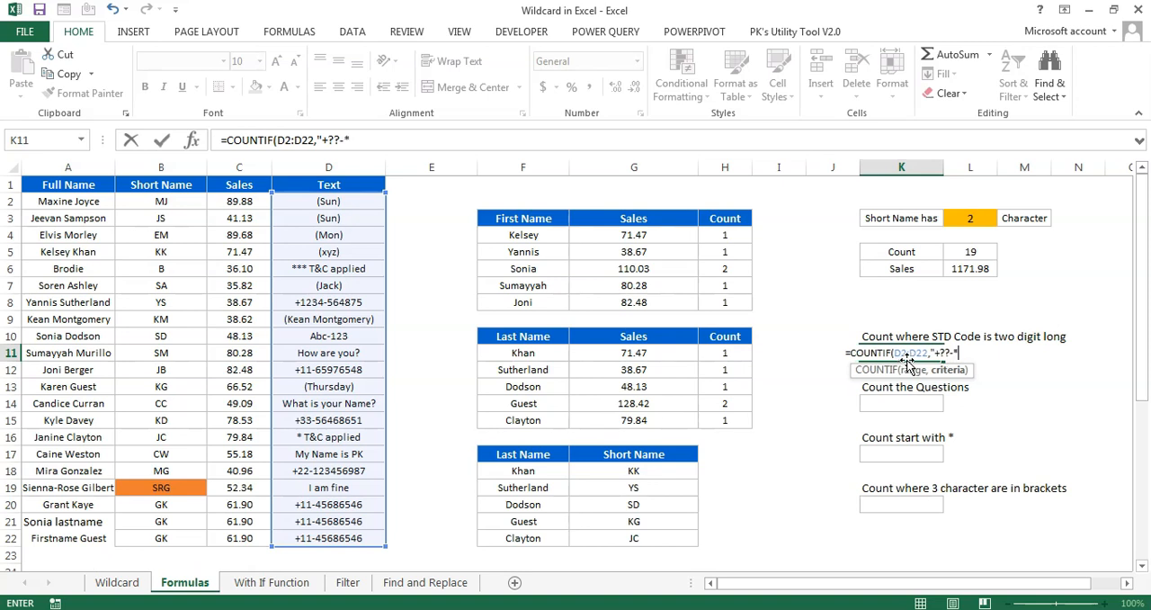
type("\")")
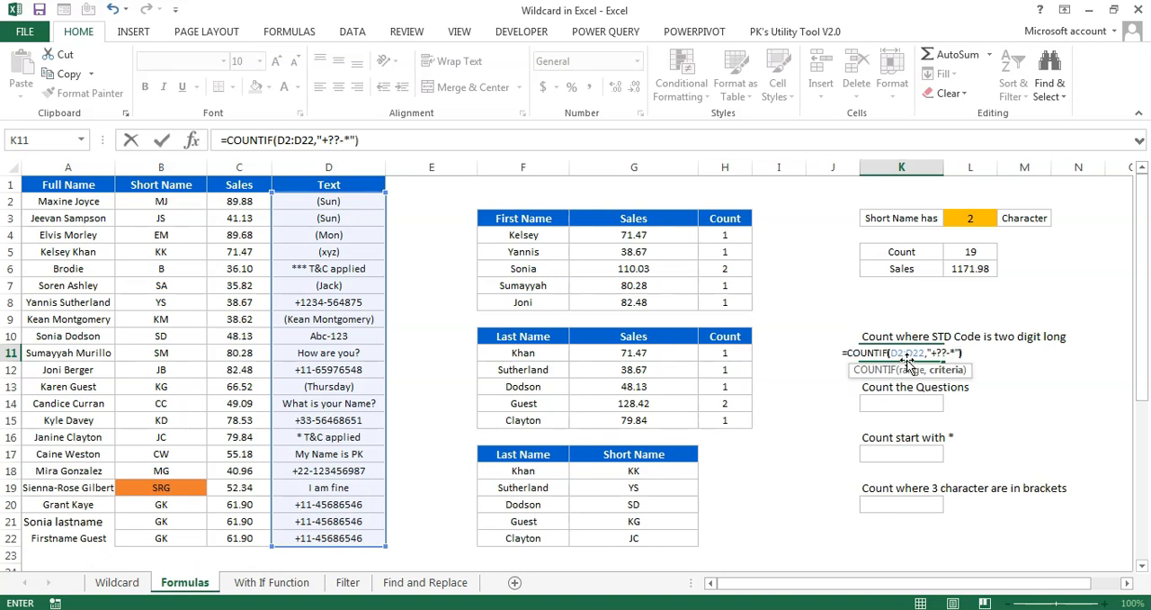
key("ctrl+Return")
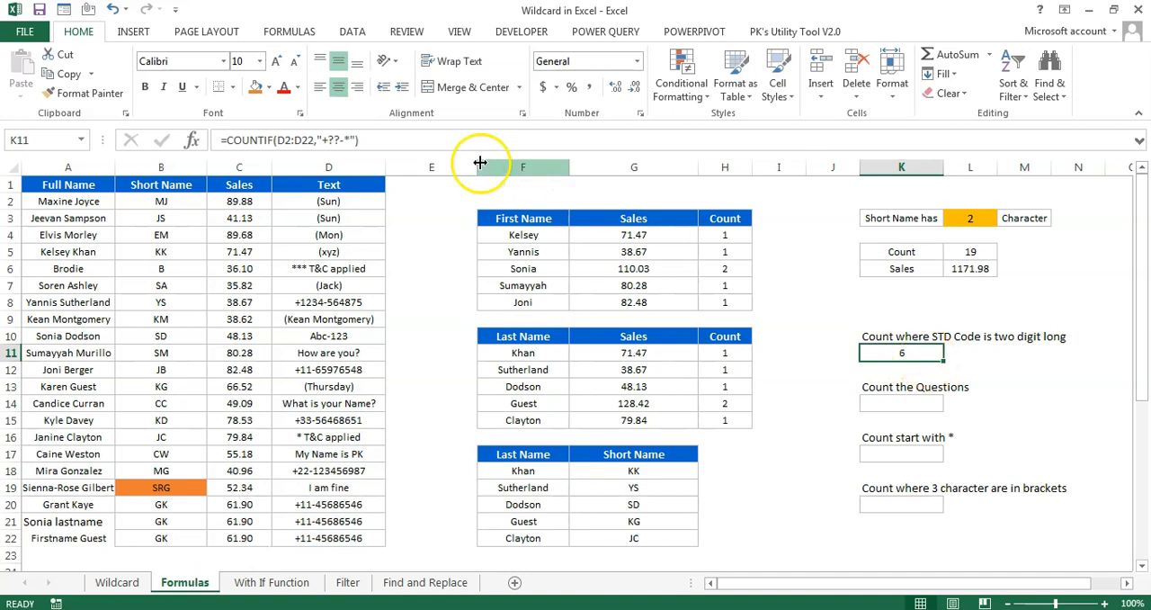
Try counting the Text entries with a four-digit STD code by changing the criteria in K11 to "+????-*"
left_click_drag(351, 301, 44, 298)
left_click(340, 302)
left_click(272, 140)
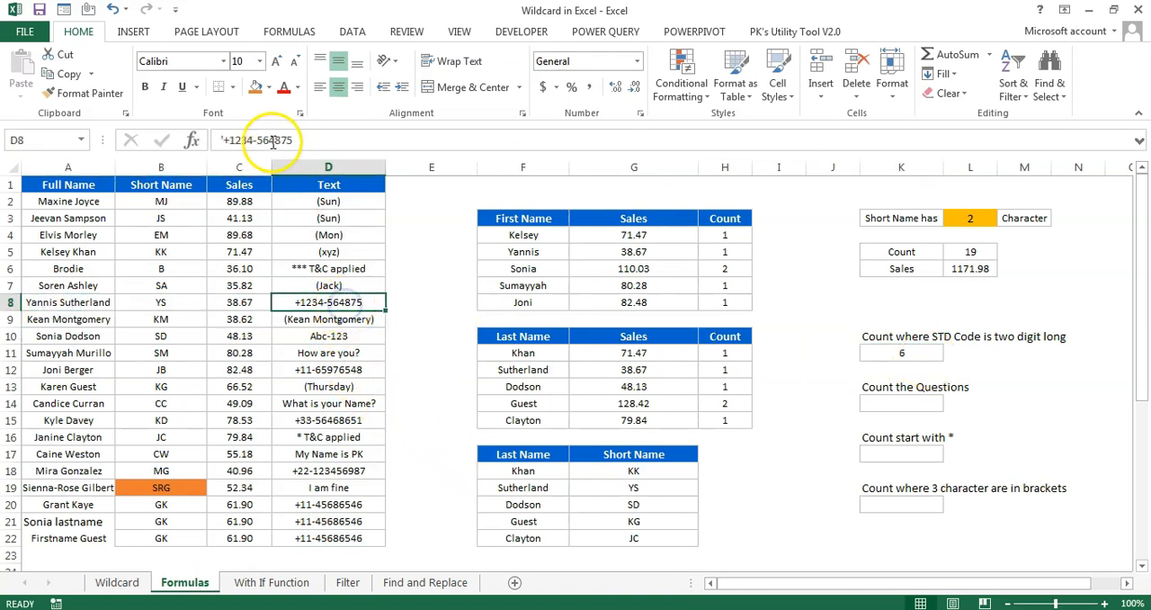
left_click(902, 354)
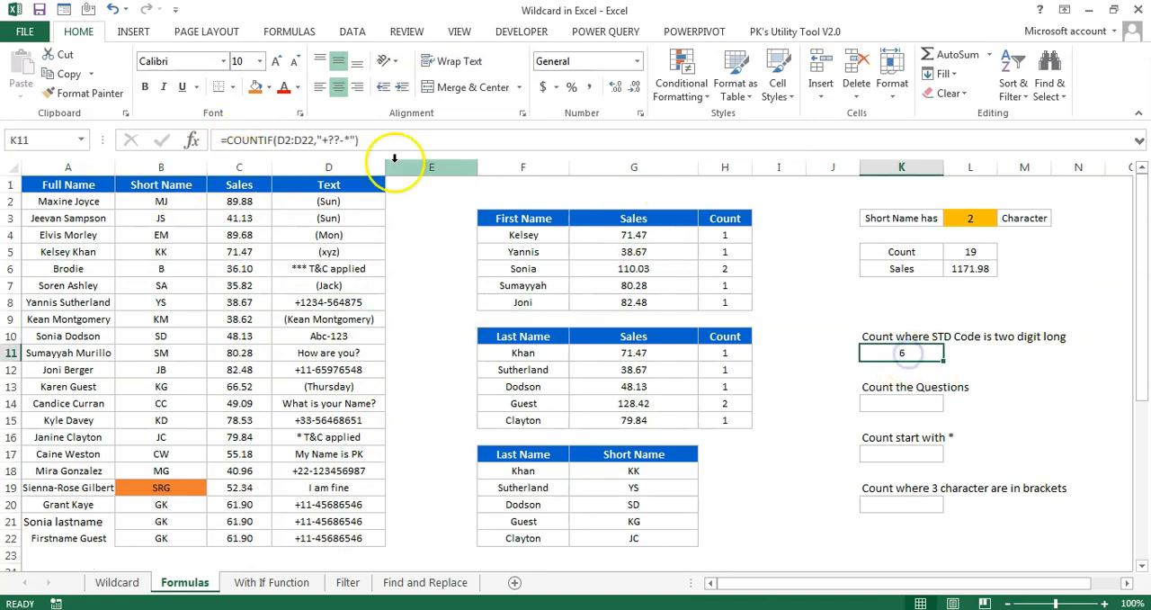
left_click(322, 141)
type("??")
key("ctrl+Return")
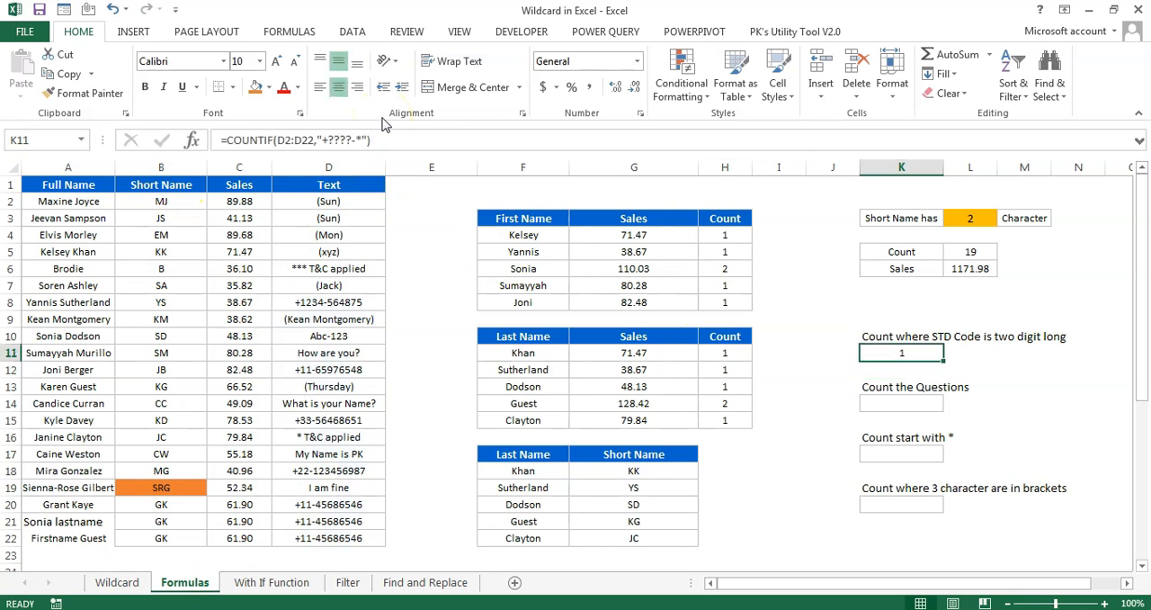
Check the four-digit STD code entry in D8, and undo the last criteria change in K11
left_click(329, 300)
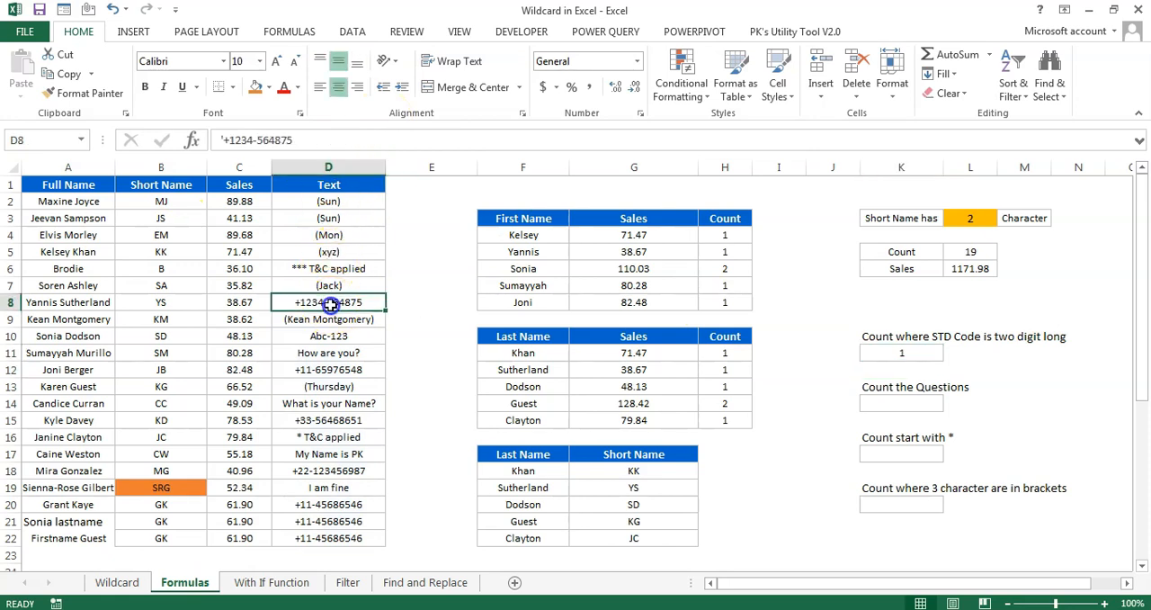
left_click(903, 354)
key("ctrl+z")
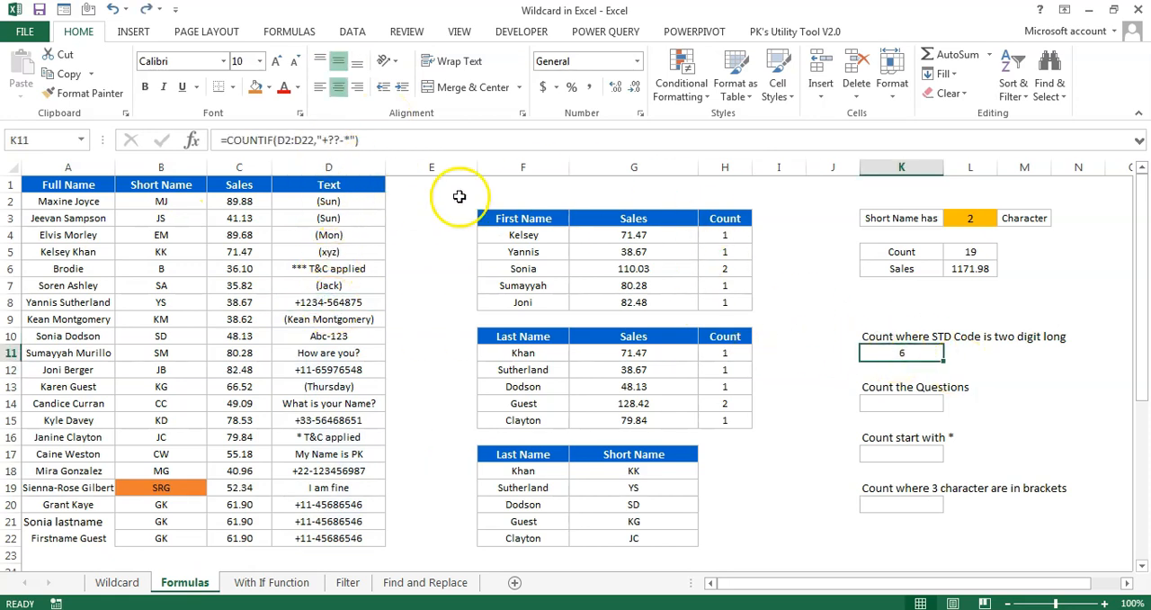
Review the question entries in the Text column and start a COUNTIF formula in K14 over the range D2:D22
left_click(900, 404)
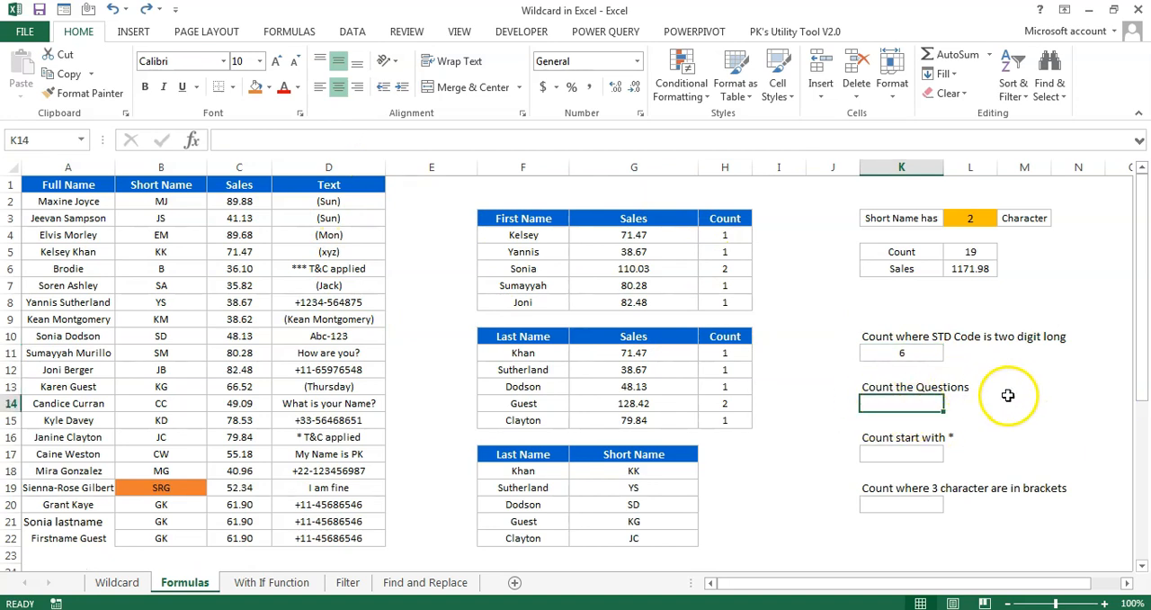
left_click_drag(329, 189, 350, 551)
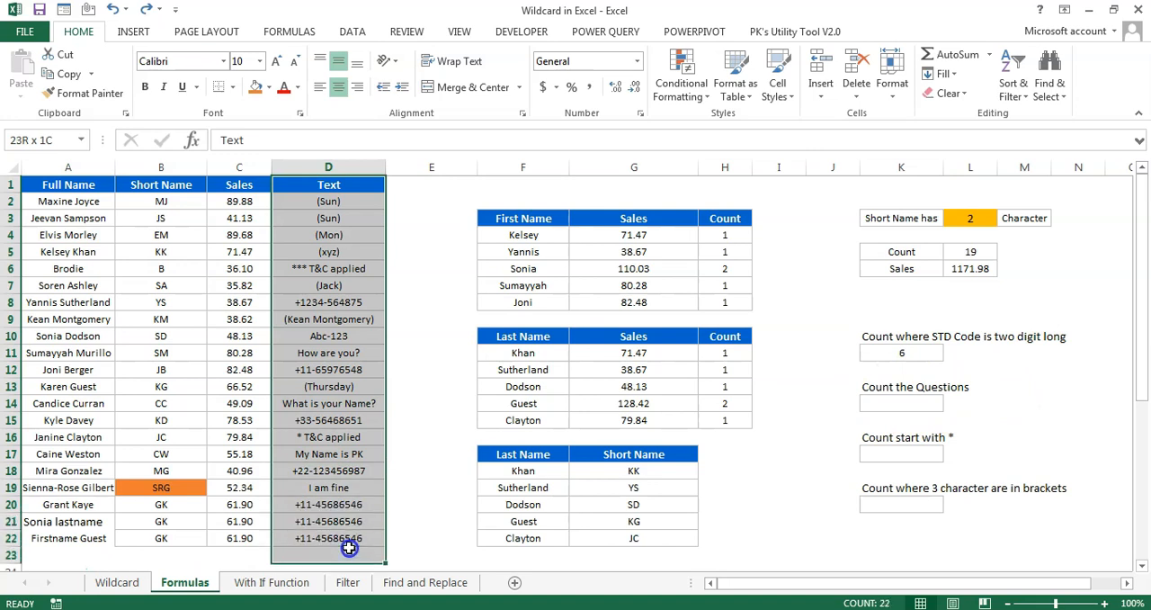
left_click(349, 407)
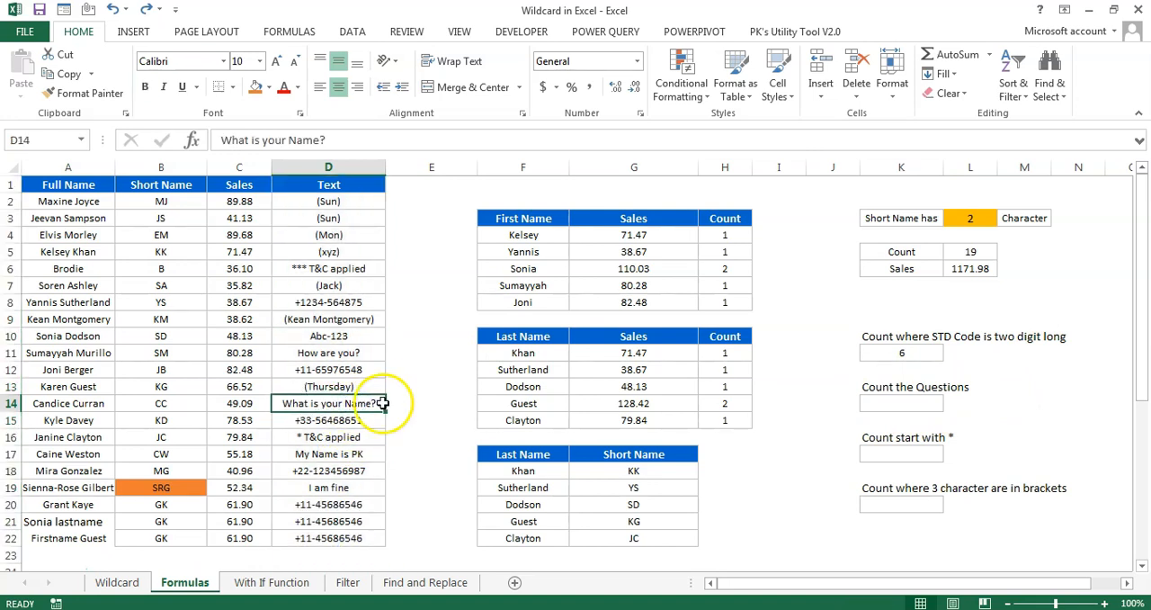
left_click(371, 352)
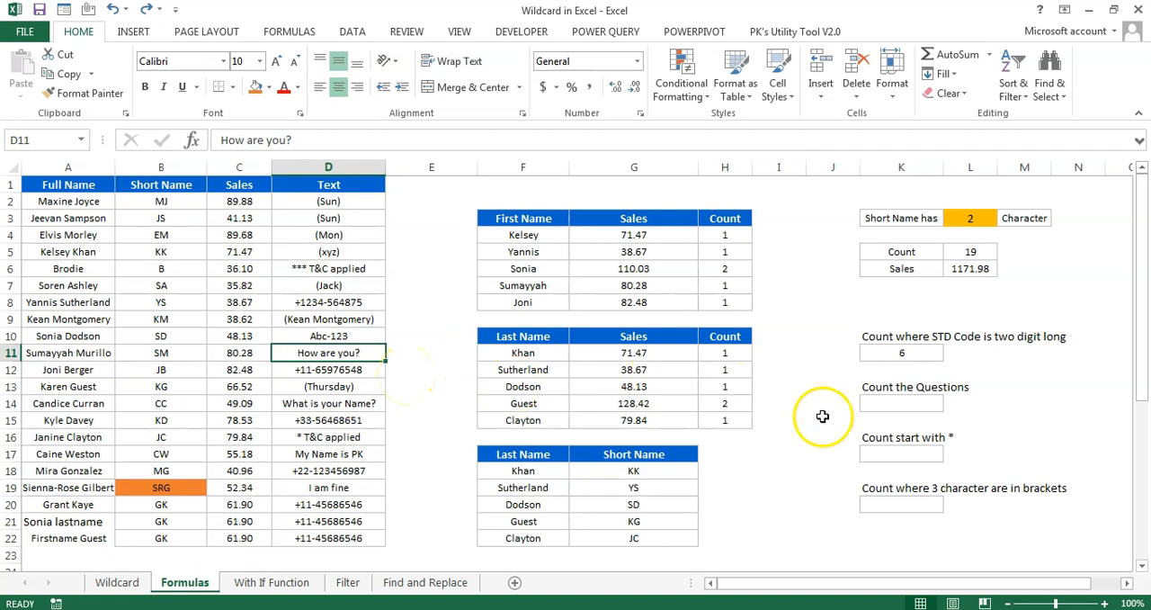
left_click(923, 402)
type("=cou")
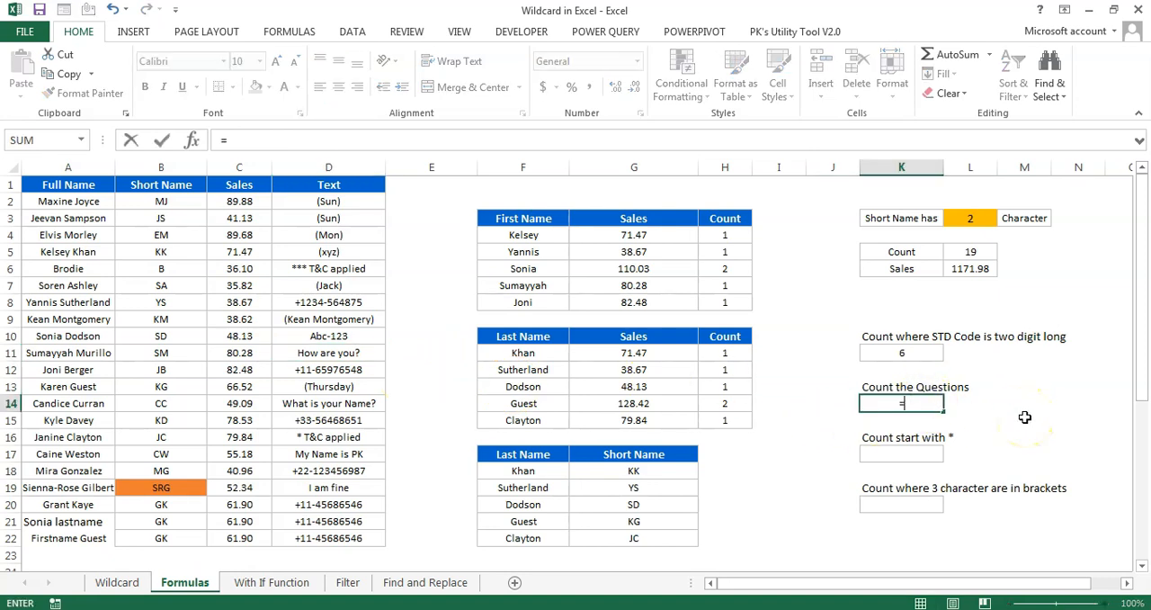
key("Down")
key("Down")
key("Down")
key("Tab")
key("Left")
key("Left")
key("Left")
key("Left")
key("Left")
key("Left")
key("Left")
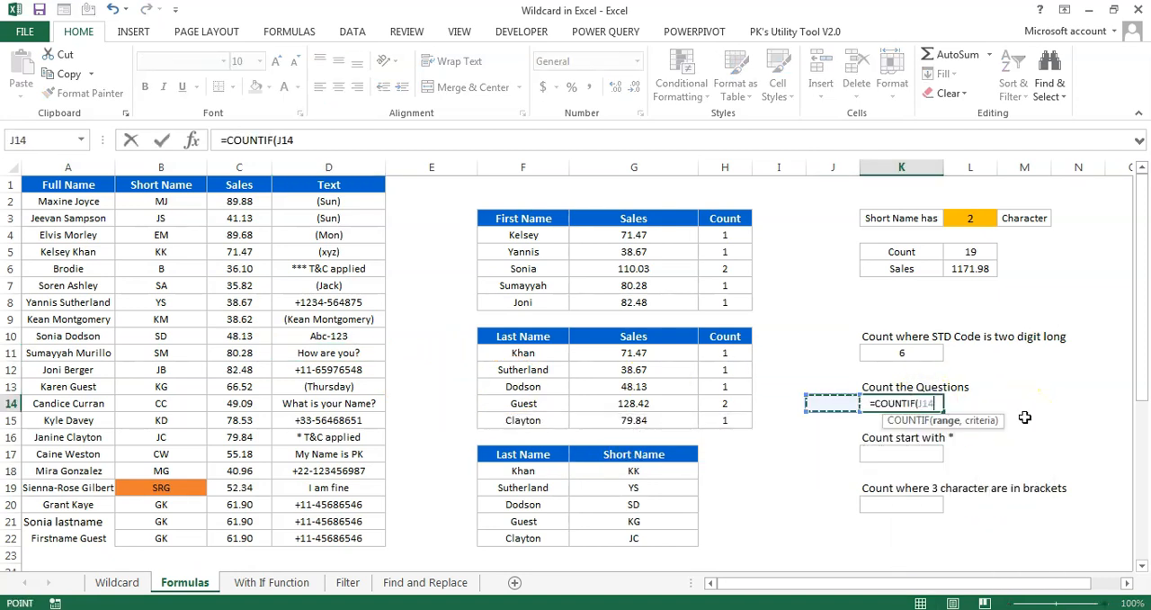
key("ctrl+Up")
key("Down")
key("ctrl+shift+Down")
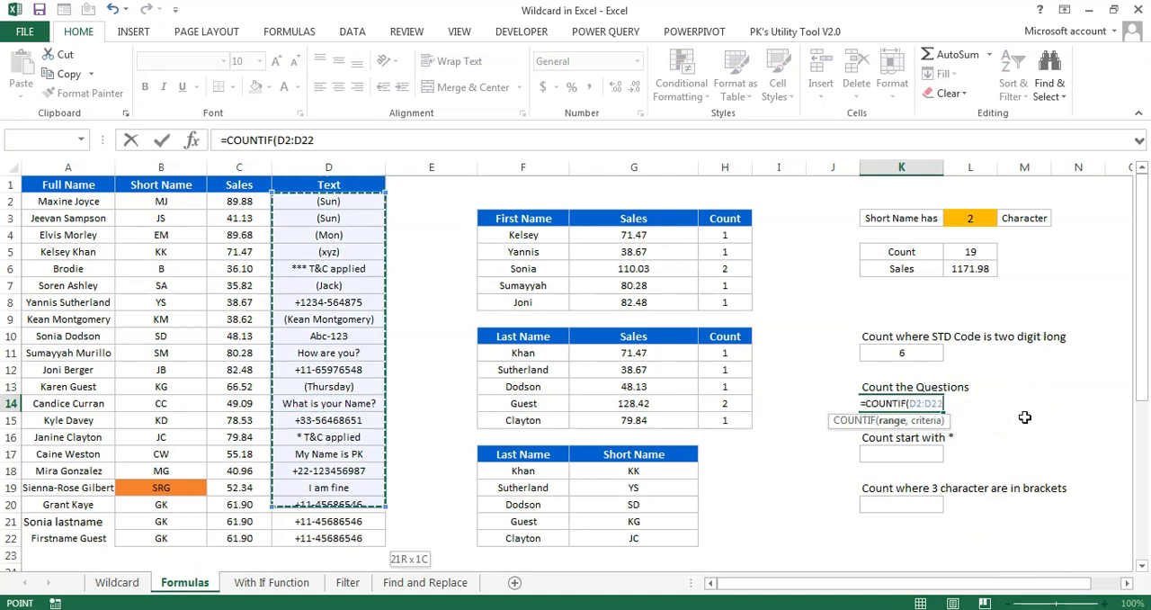
Complete the COUNTIF formula in K14 with the criteria "*?"
type(",\"")
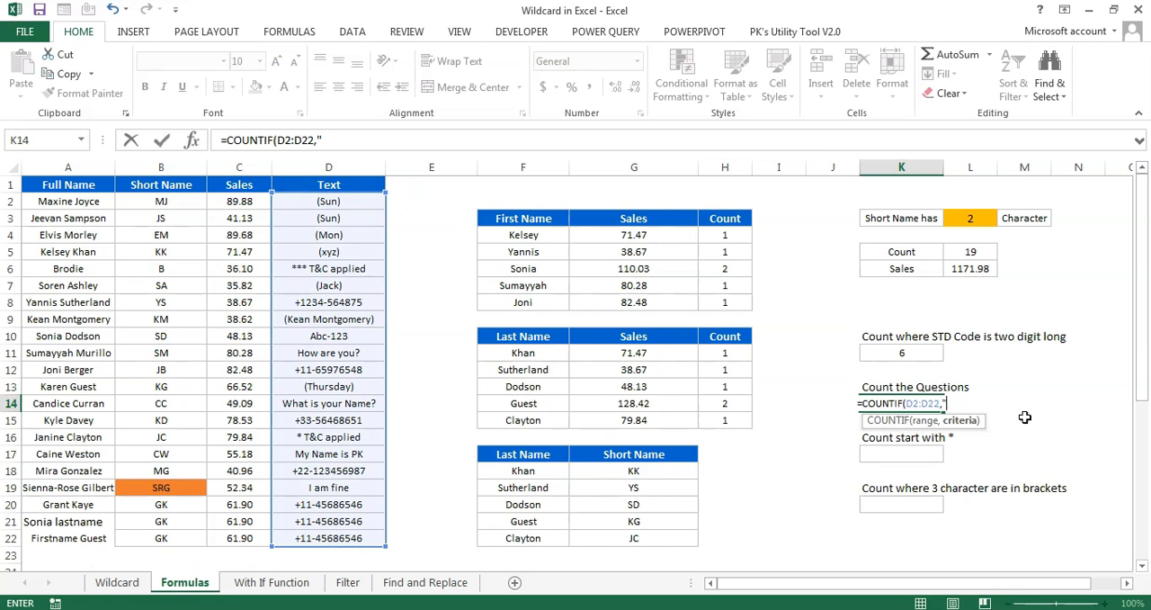
type("?")
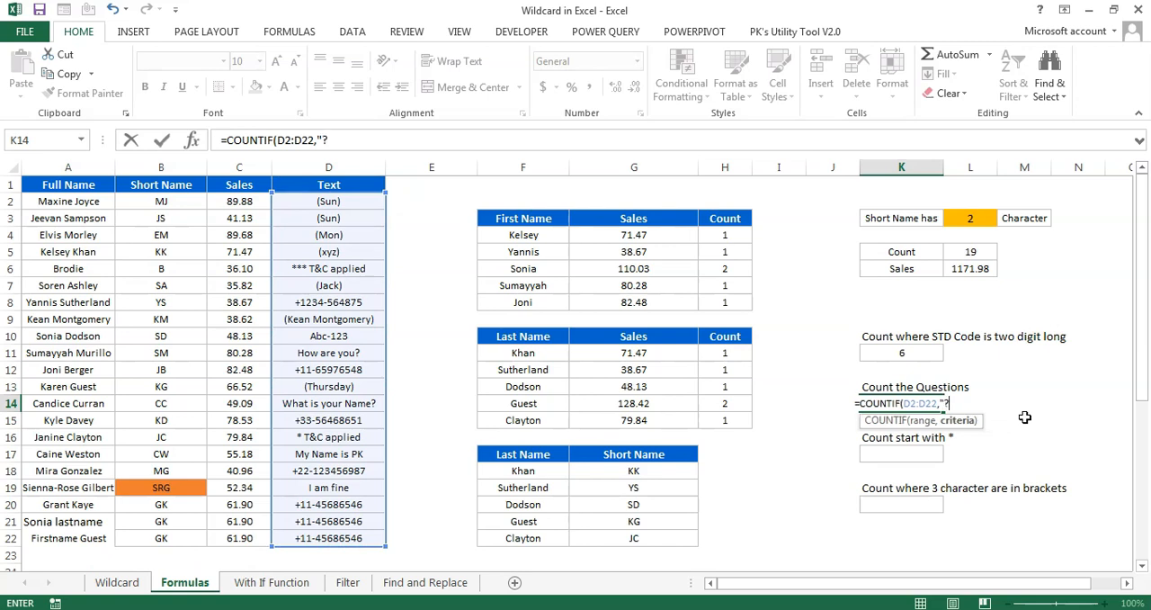
left_click(323, 139)
type("*")
left_click(385, 143)
type("\")")
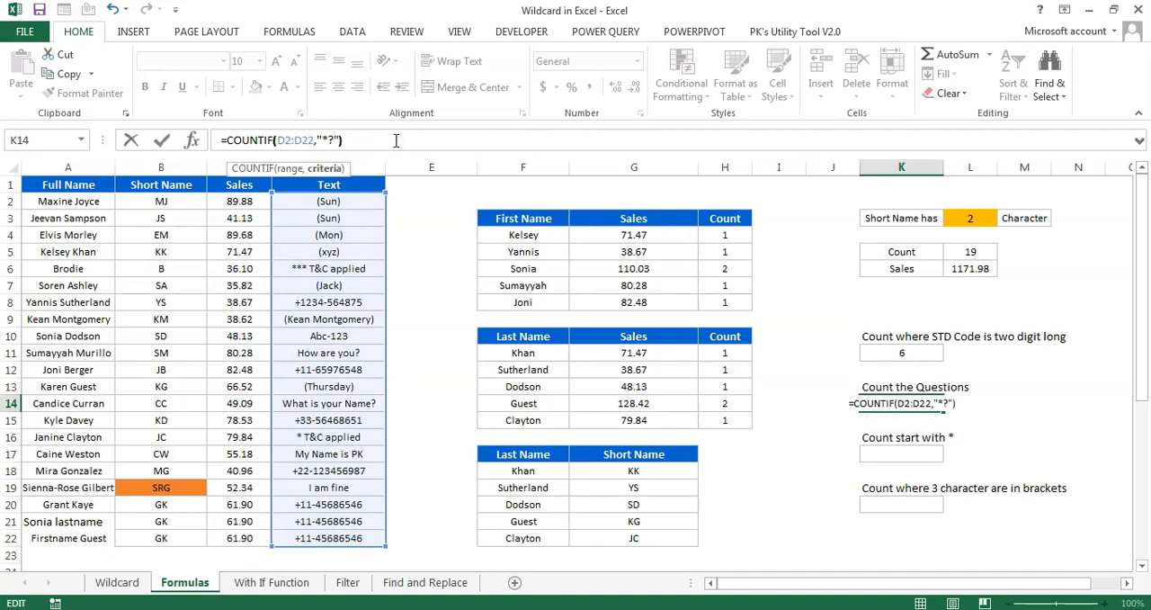
key("ctrl+Return")
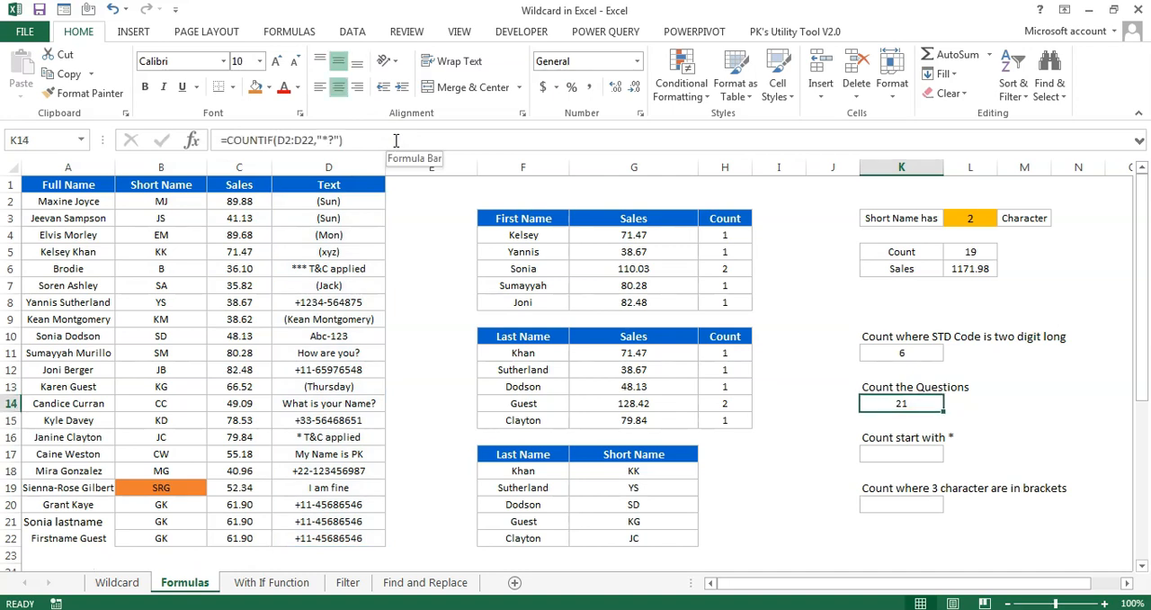
Make the question mark in the K14 criteria literal by changing it to "*~?"
left_click(331, 140)
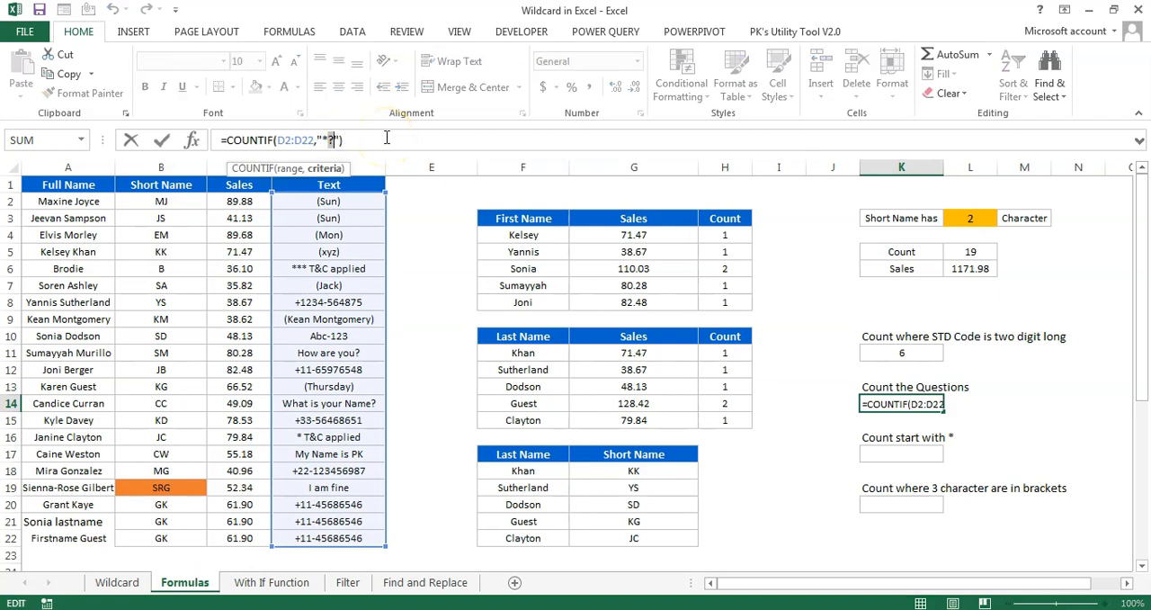
left_click(331, 140)
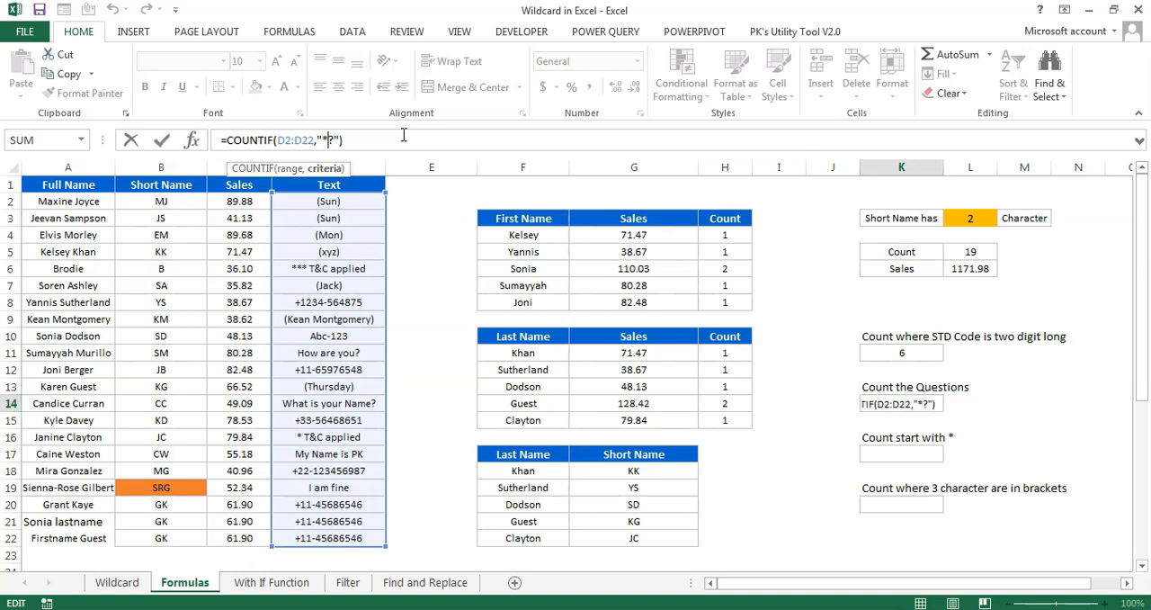
type("~")
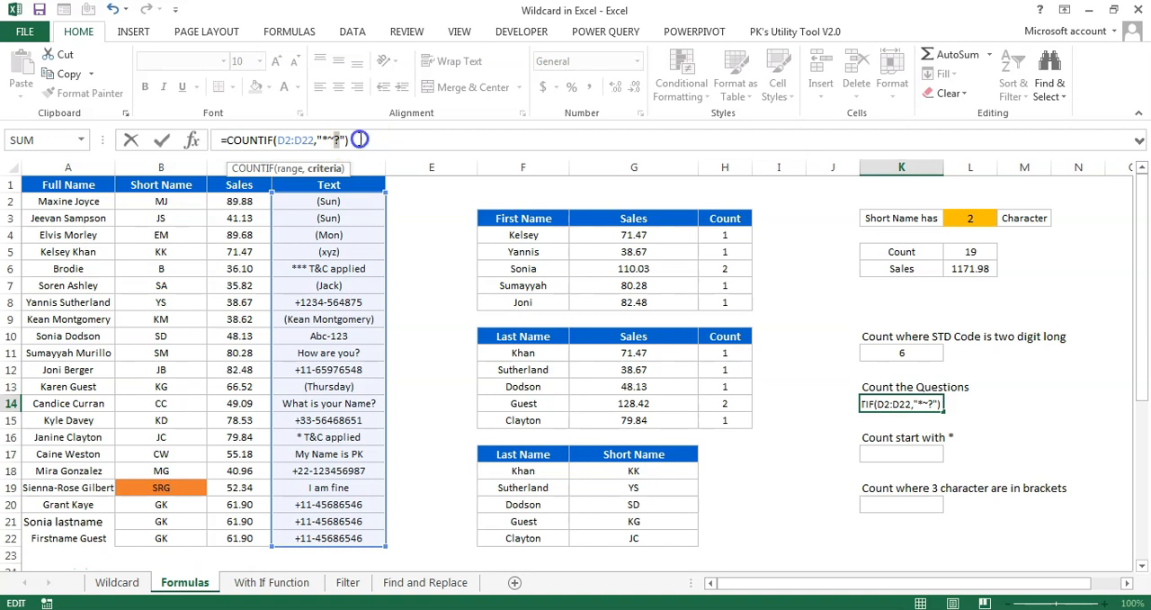
key("Return")
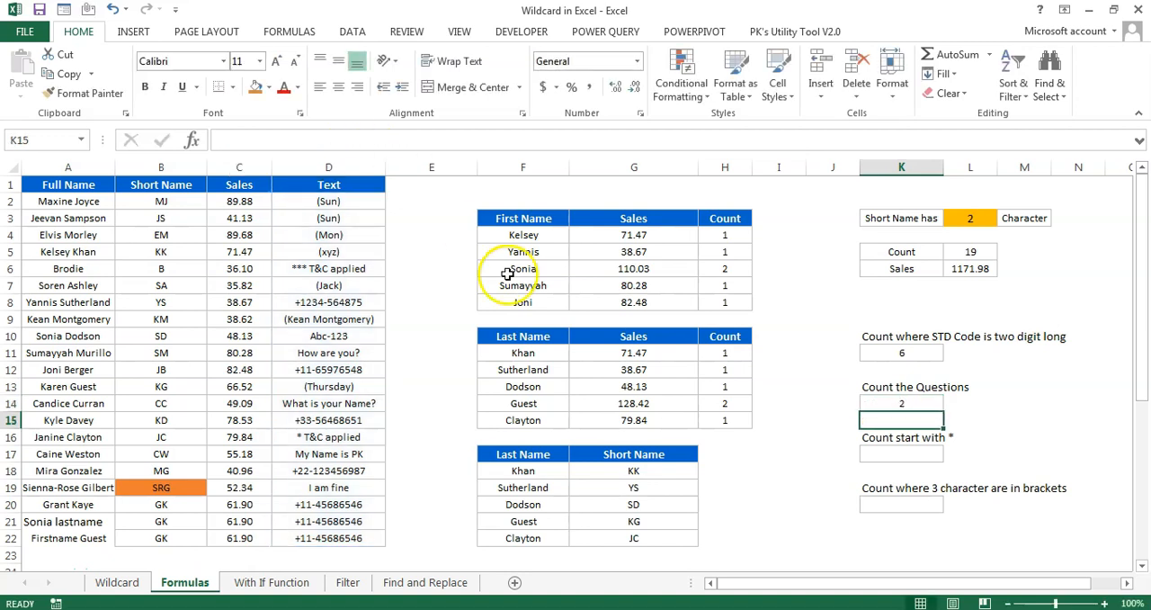
left_click(902, 403)
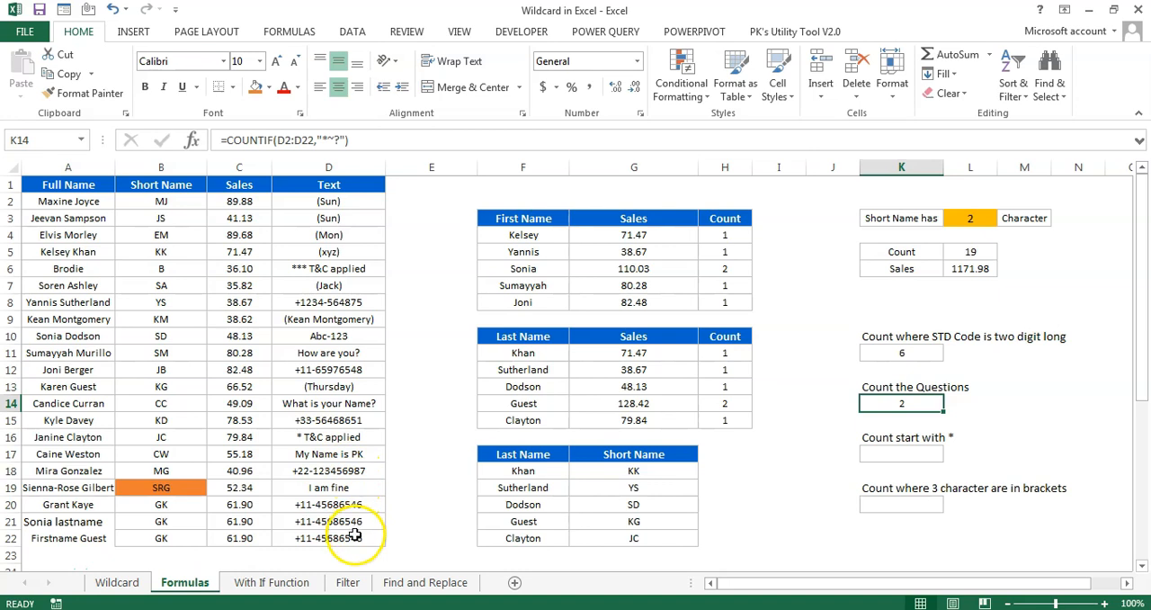
Review the Text entries starting with an asterisk and start a COUNTIF formula in K17 over the range D2:D22
left_click(900, 454)
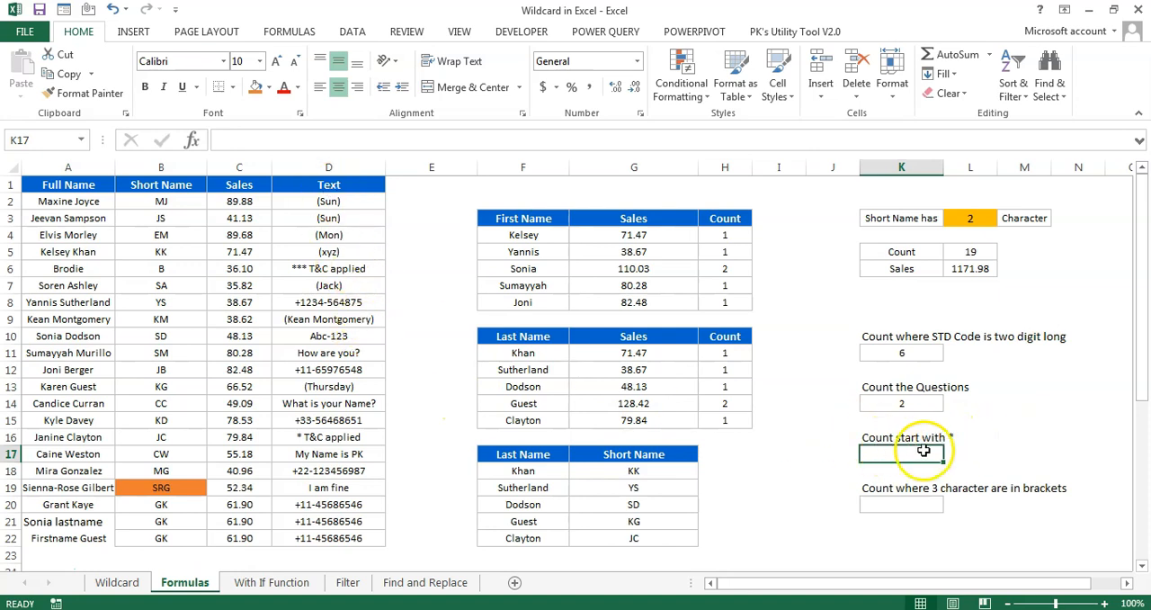
left_click(302, 268)
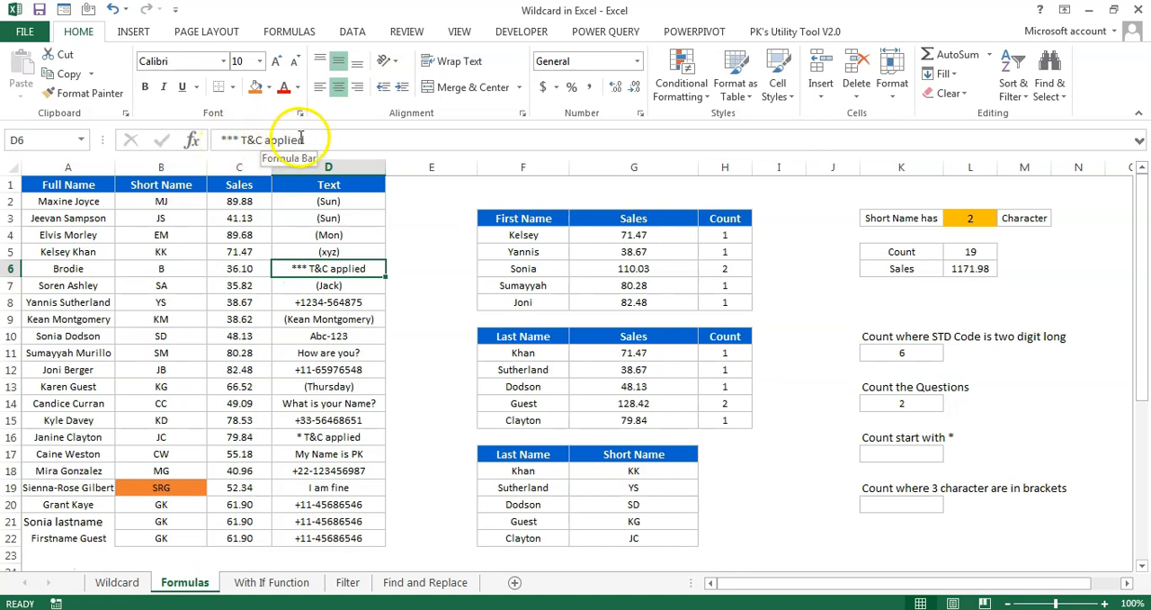
left_click(365, 438)
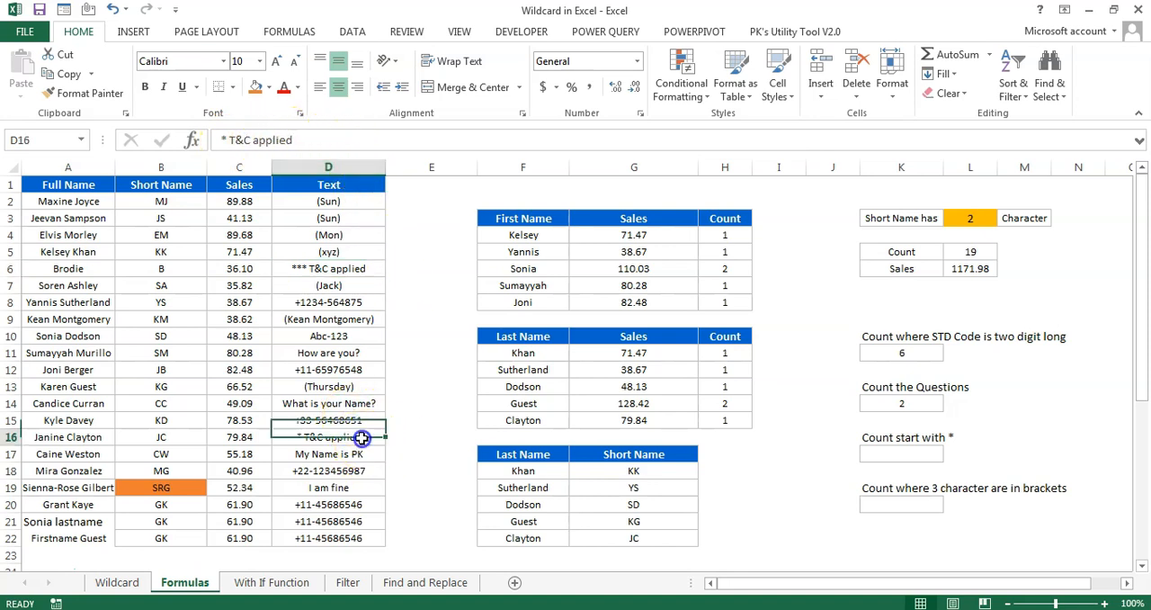
left_click(901, 457)
type("=cou")
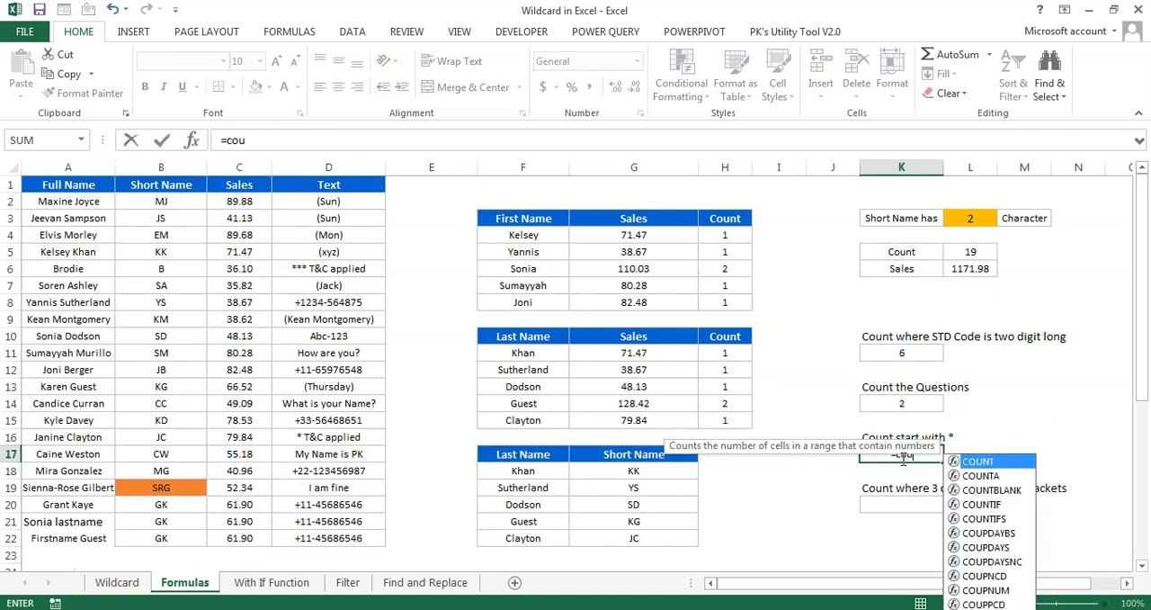
key("Down")
key("Down")
key("Down")
key("Tab")
key("Left")
key("Left")
key("Left")
key("Left")
key("Left")
key("Left")
key("Left")
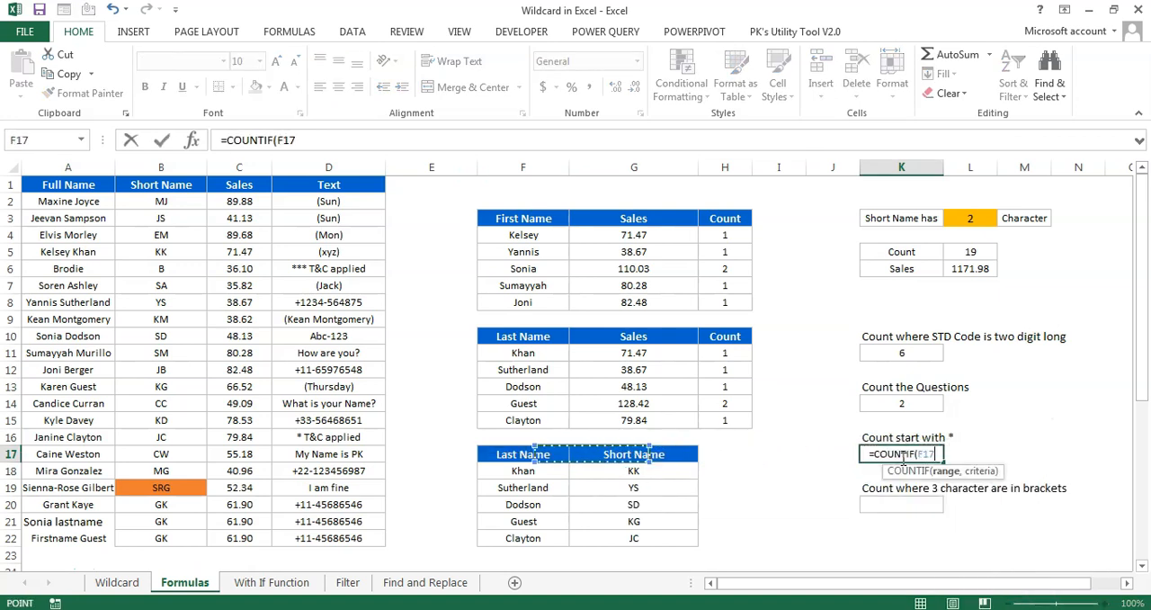
key("ctrl+Up")
key("Down")
key("ctrl+shift+Down")
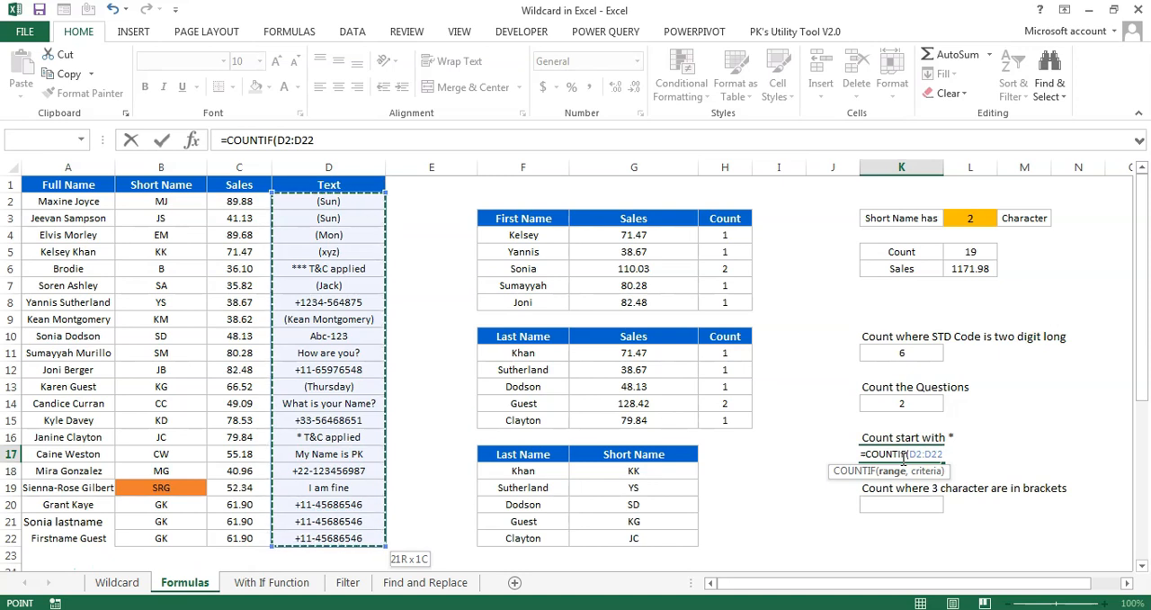
Complete the COUNTIF formula in K17 with the criteria "**"
type(",\"")
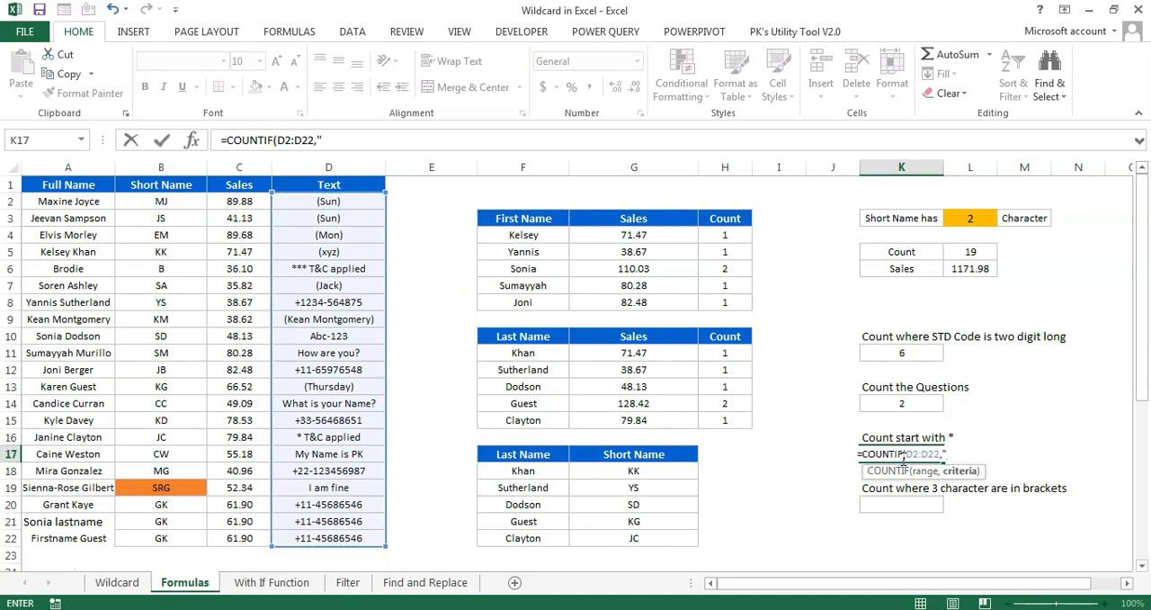
type("*")
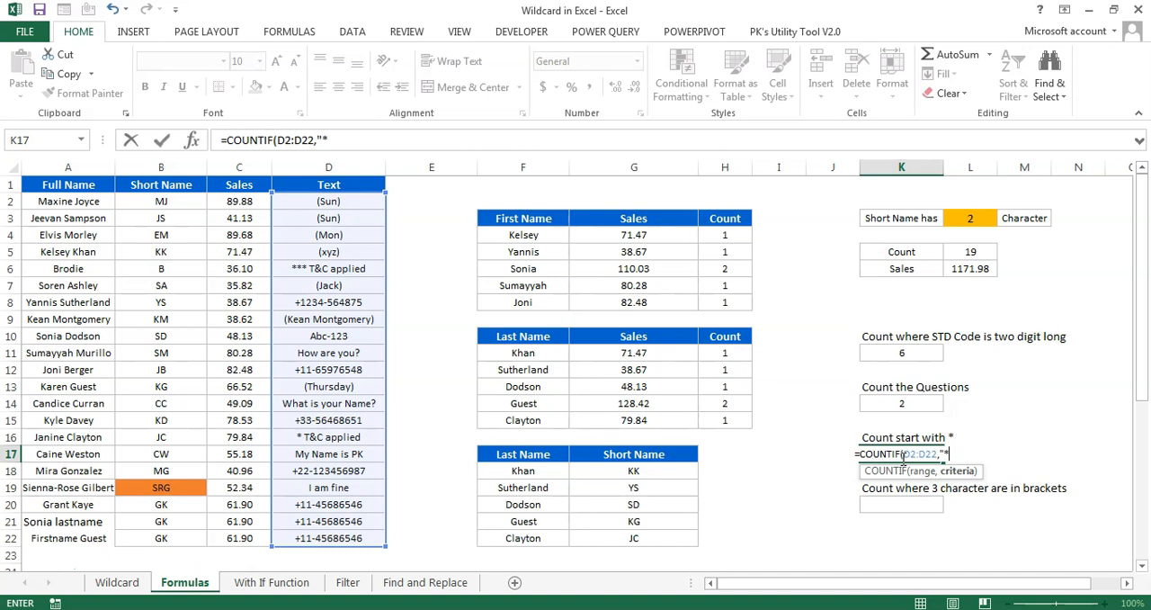
type("*\"")
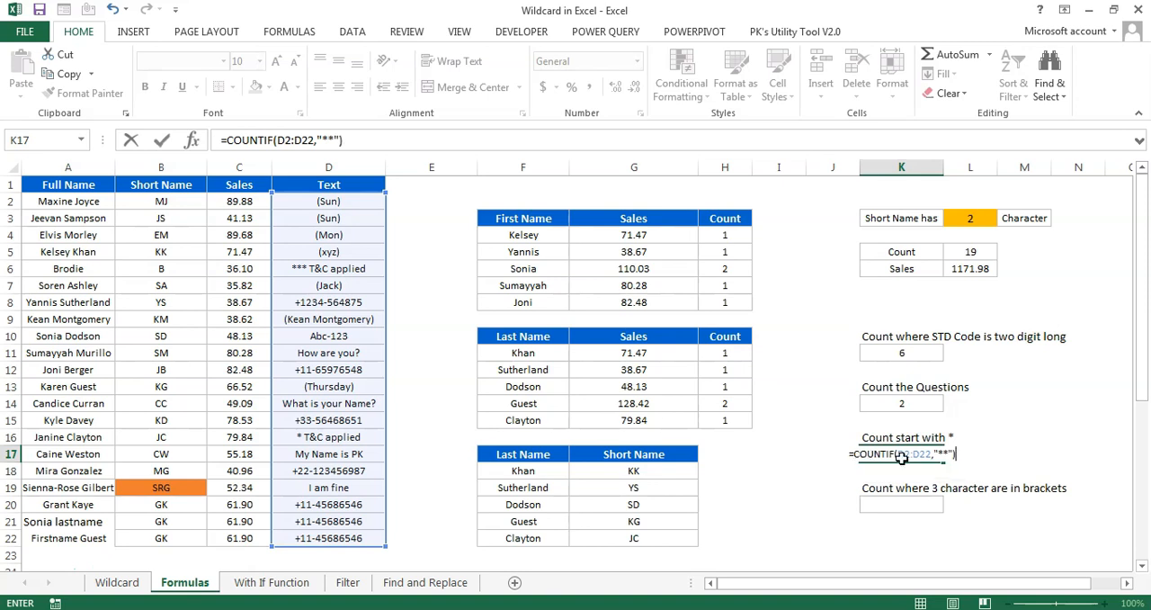
key("Return")
Open the formula in K17 for editing at the first asterisk of its criteria
left_click(902, 457)
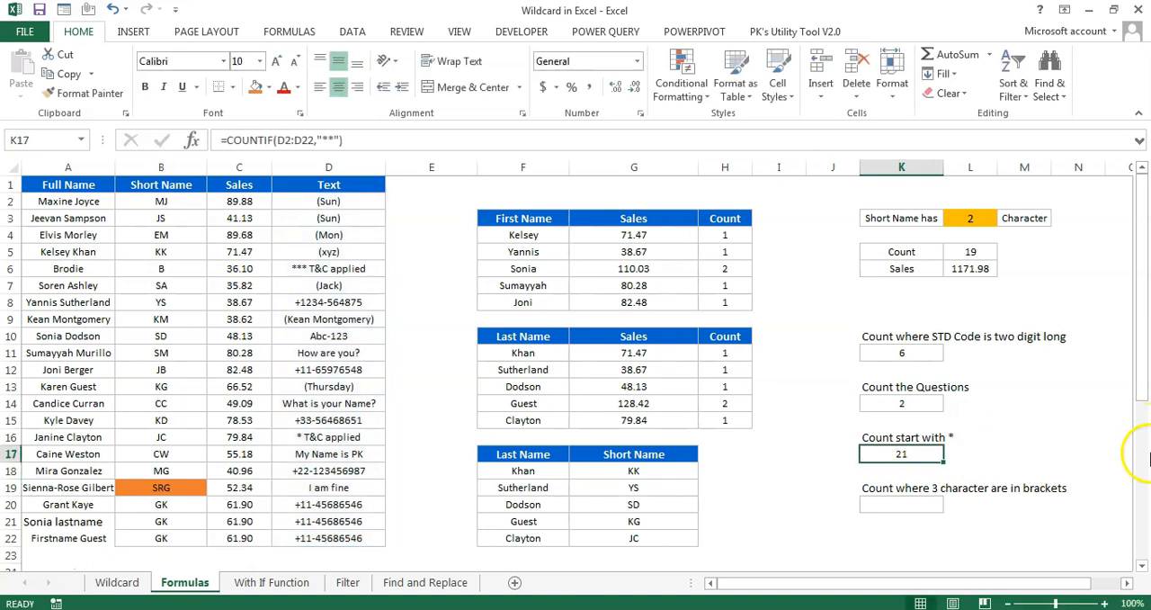
left_click(324, 138)
double_click(324, 137)
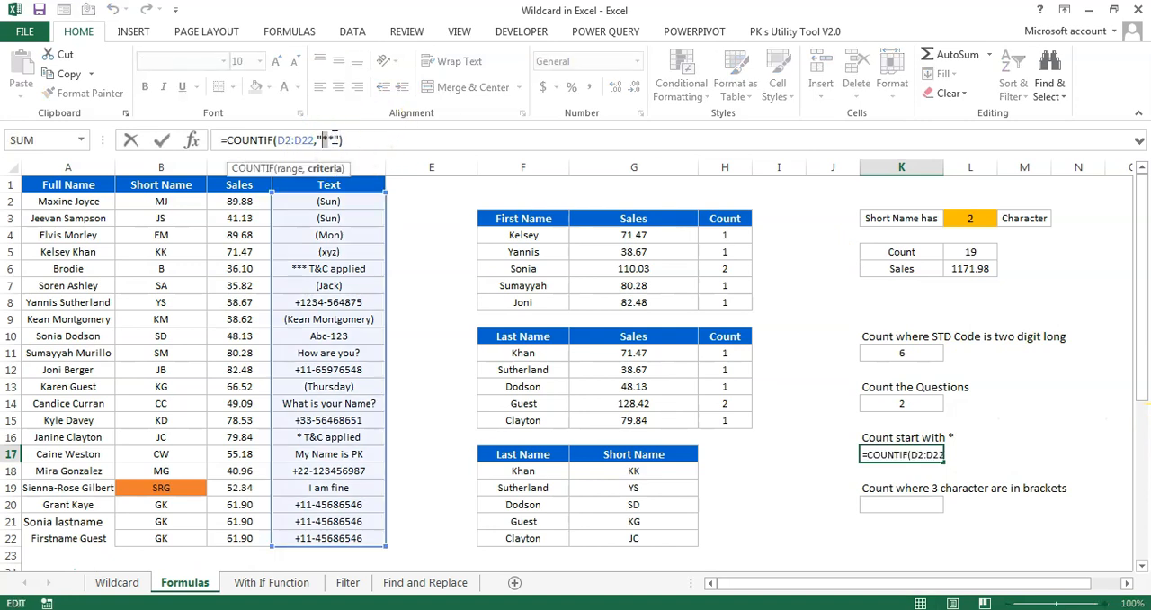
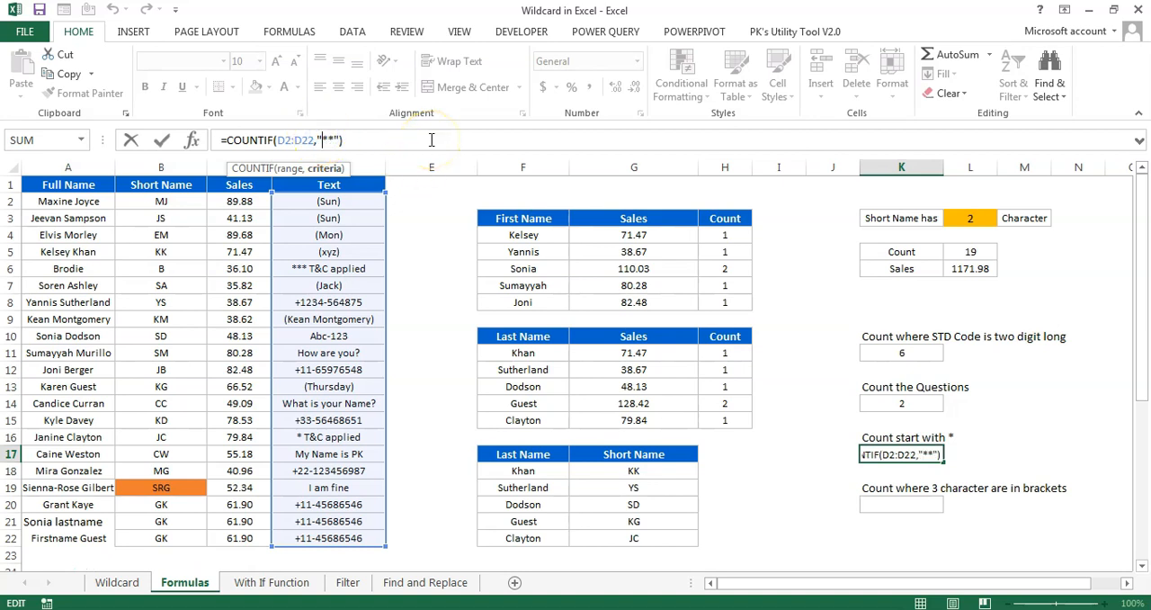
Make the first asterisk in the K17 COUNTIF criteria literal by changing it to "~**"
left_click(426, 140)
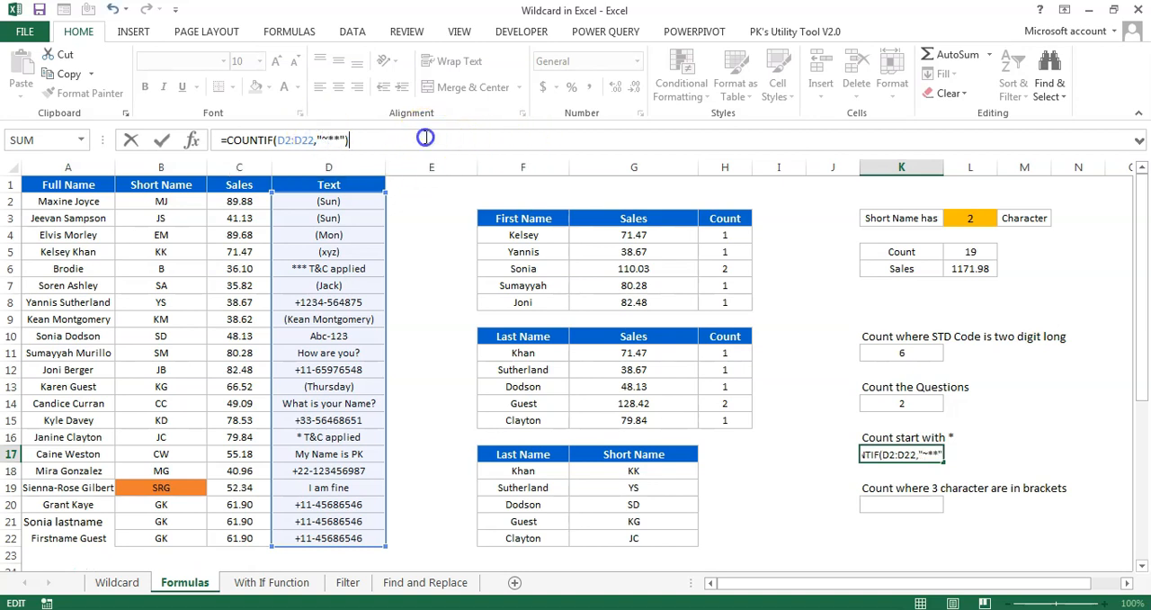
left_click(336, 140)
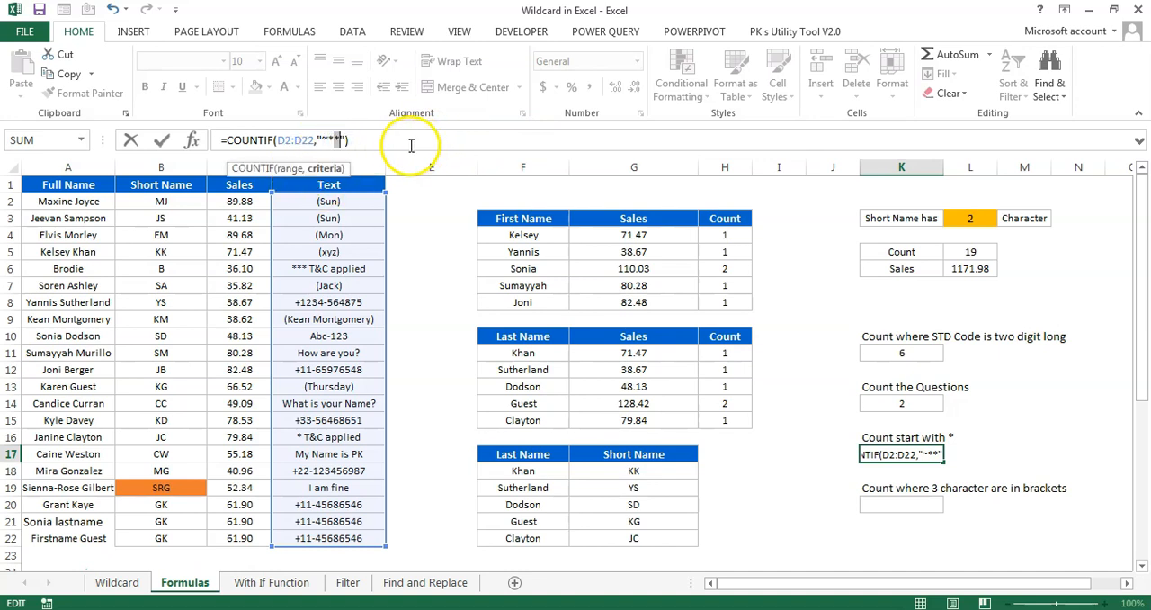
left_click(331, 139)
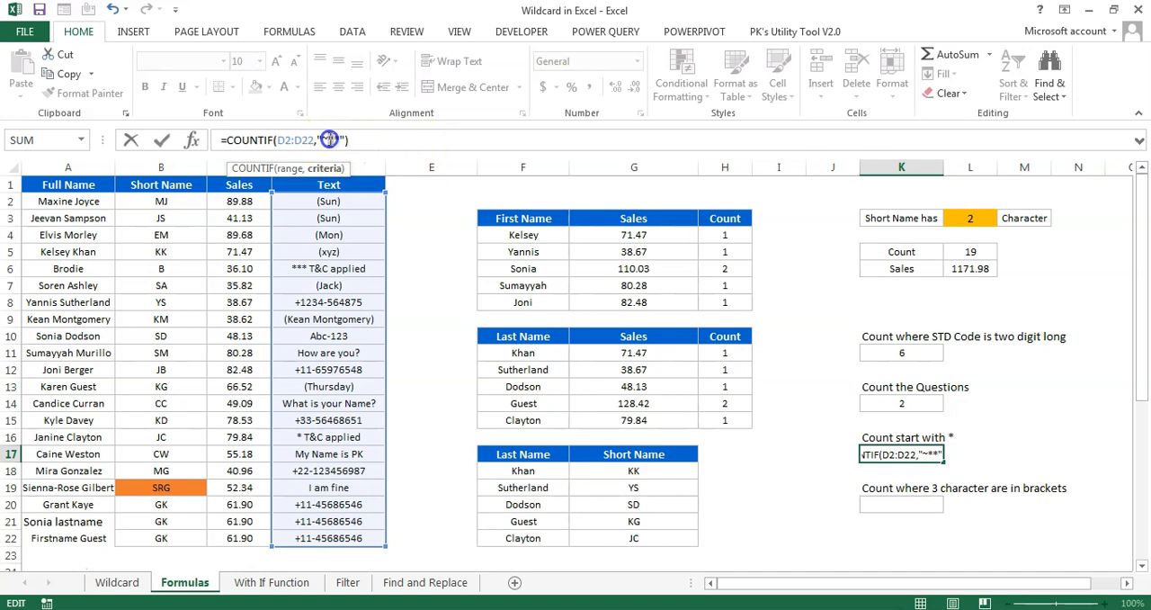
left_click(360, 139)
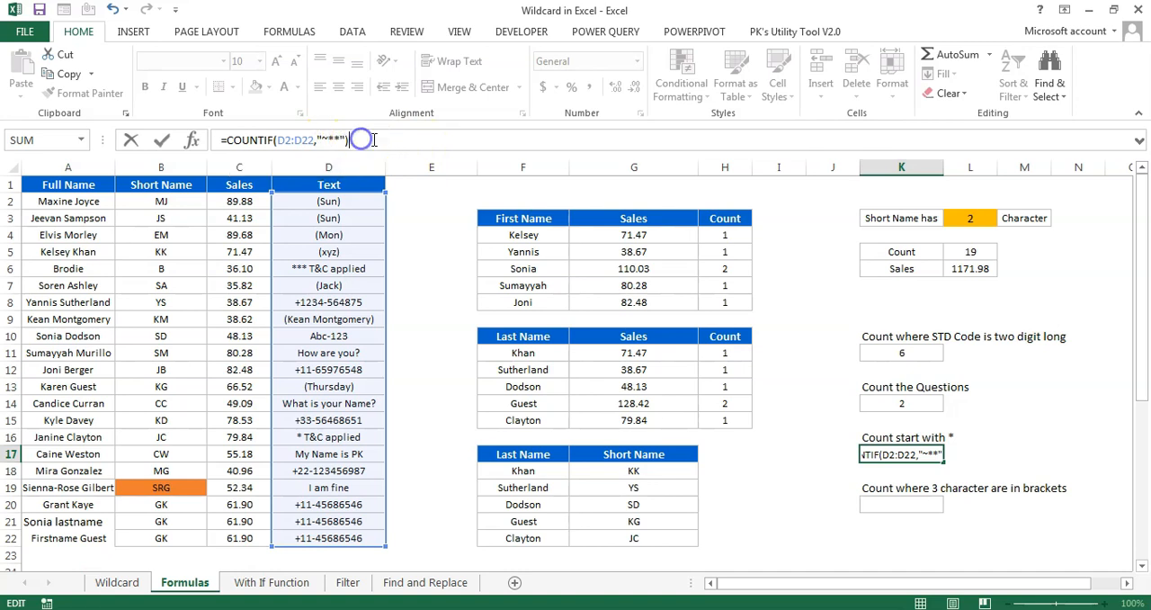
key("ctrl+Return")
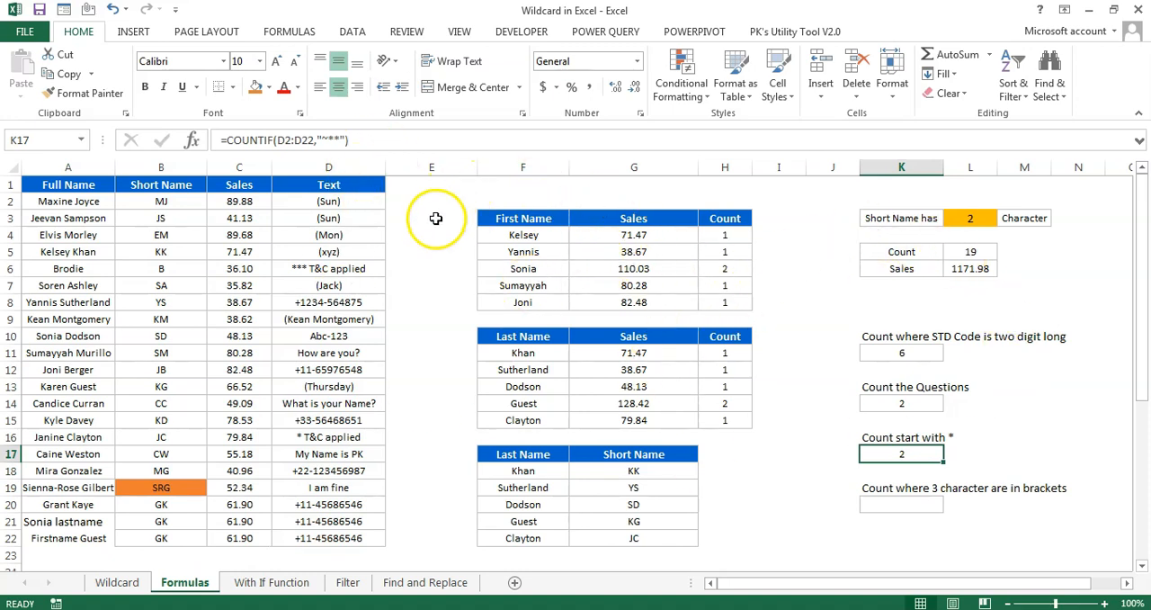
Review the bracketed entries in the Text column, comparing how many characters each one holds inside its brackets
left_click(906, 509)
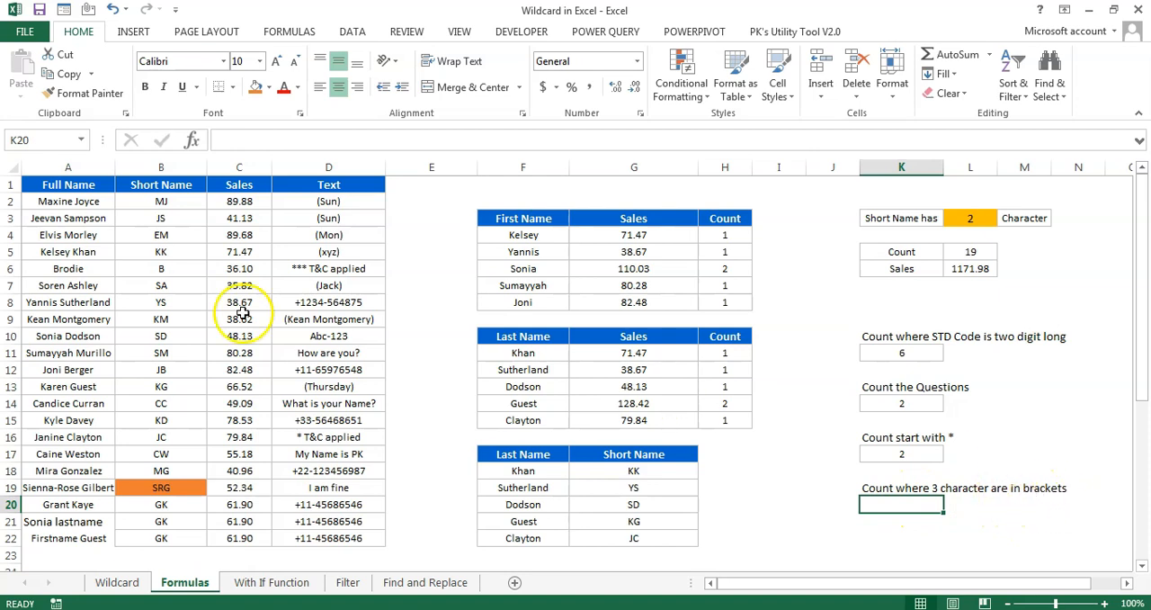
left_click(347, 203)
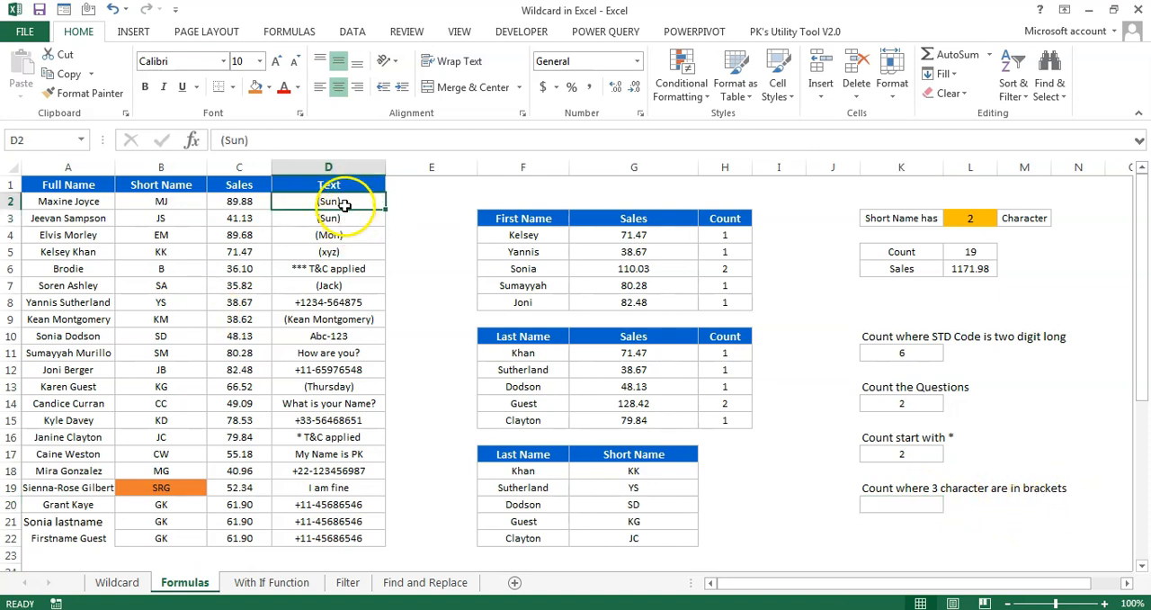
left_click(347, 217)
left_click(346, 235)
left_click(347, 252)
left_click(353, 285)
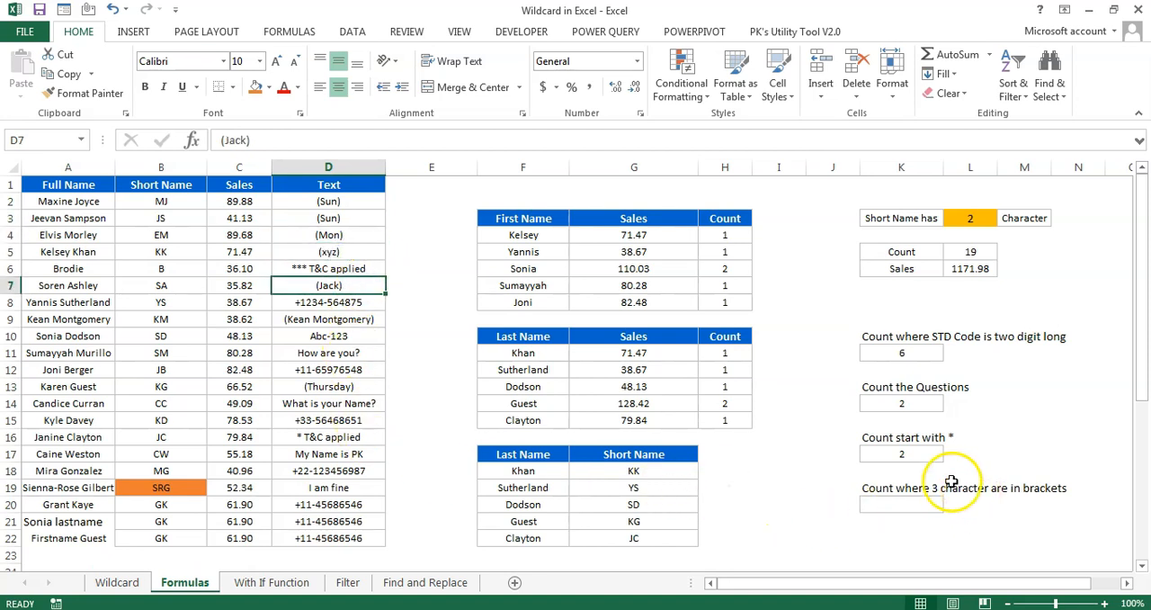
left_click_drag(353, 200, 349, 252)
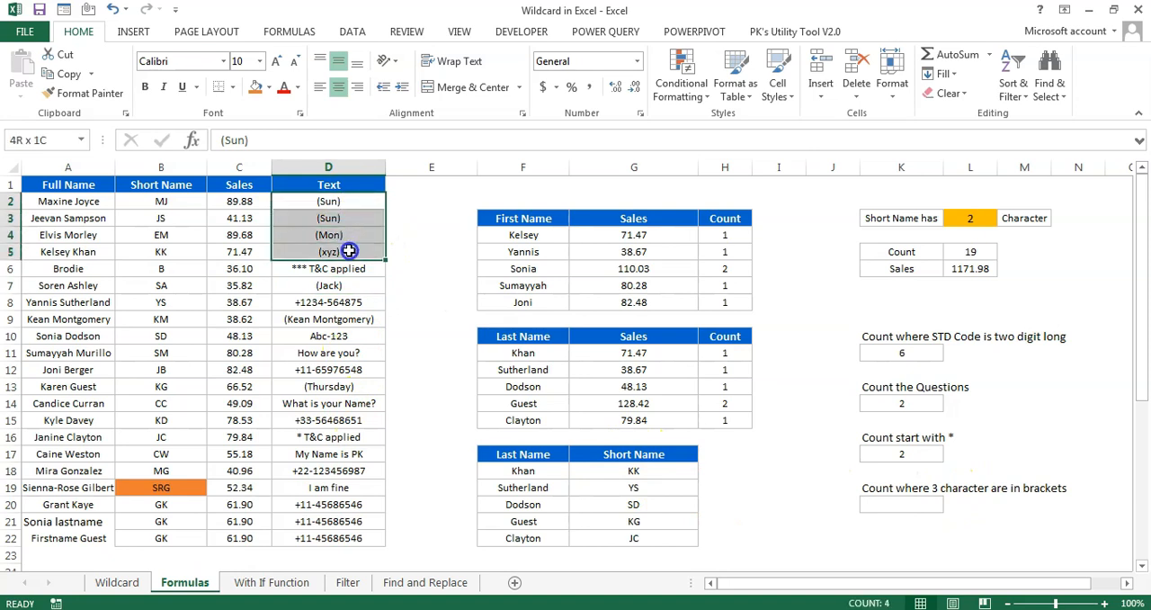
Start a COUNTIF formula in K20 over the Text entries in D2:D22
left_click(926, 505)
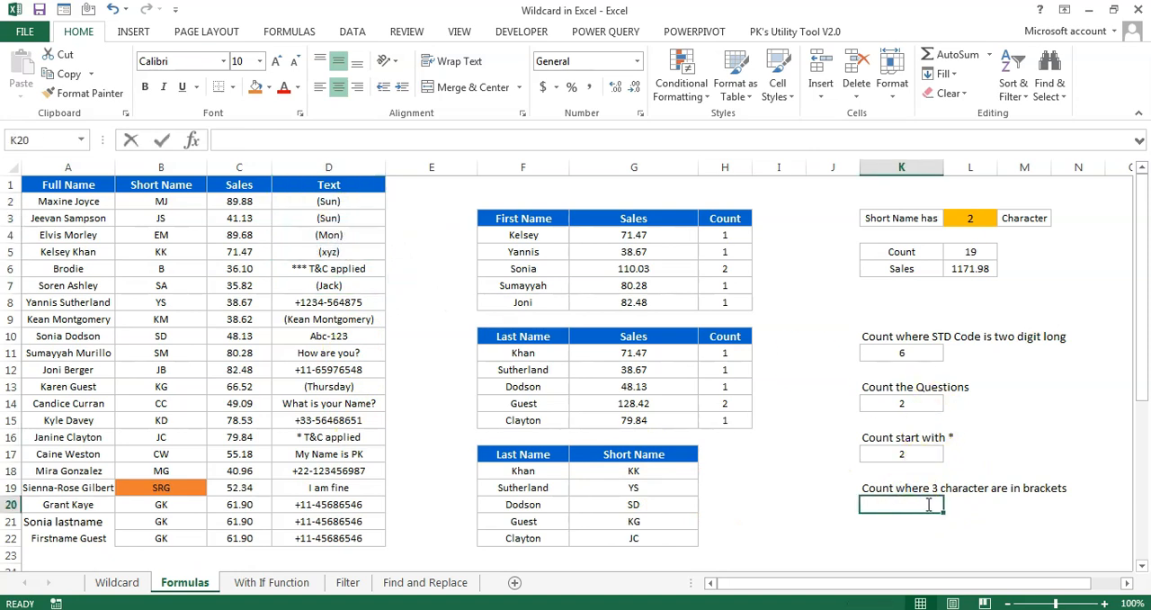
type("=count")
key("Down")
key("Down")
key("Down")
key("Tab")
key("Left")
key("Left")
key("Left")
key("Left")
key("Left")
key("Left")
key("Left")
key("ctrl+Up")
key("Down")
key("ctrl+shift+Down")
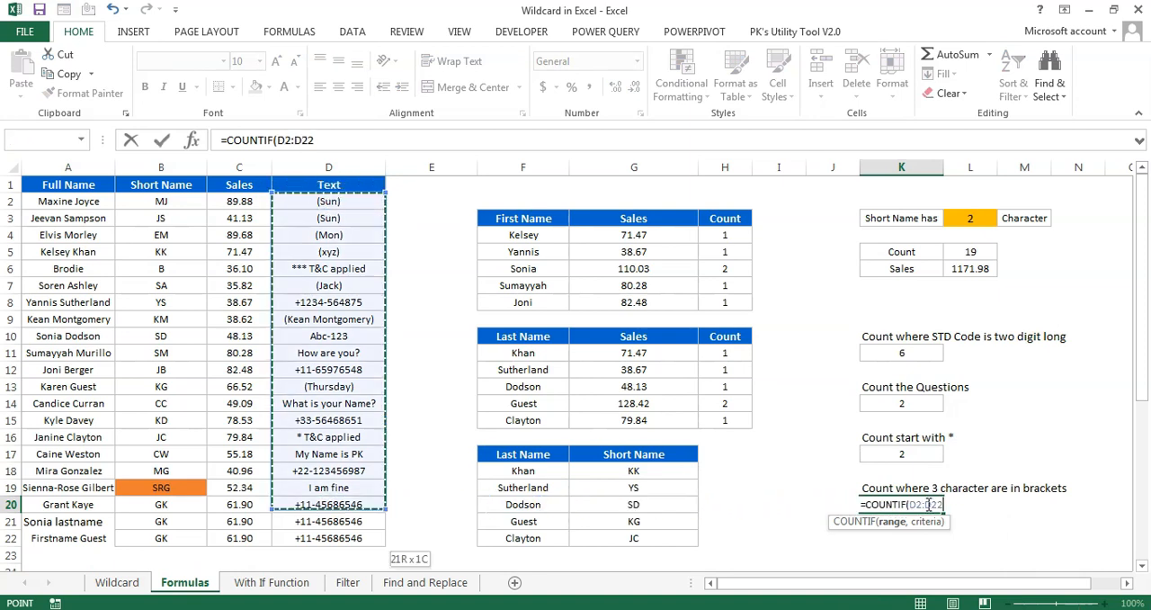
Complete the K20 COUNTIF formula with the criteria "(???)" to count entries with three characters in brackets
type(",\"")
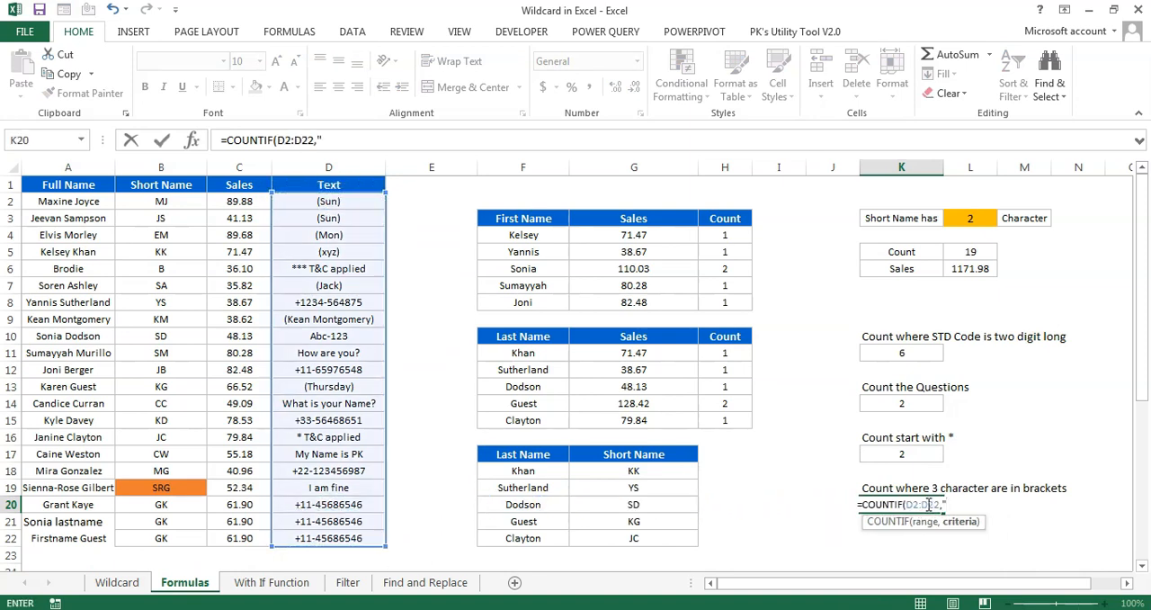
type("(???")
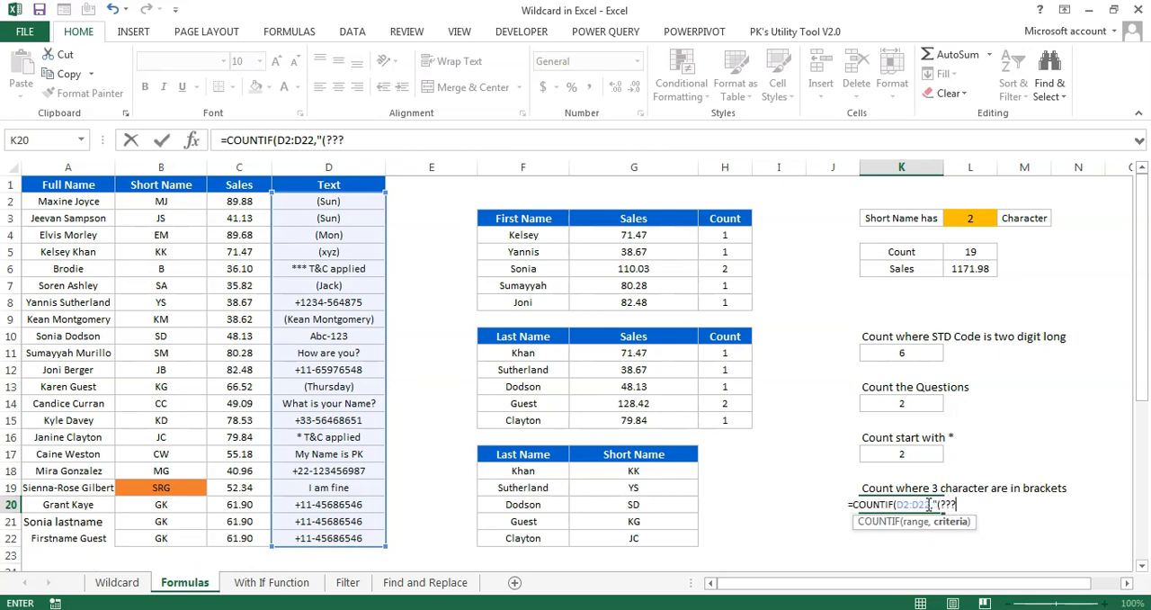
type(")\"")
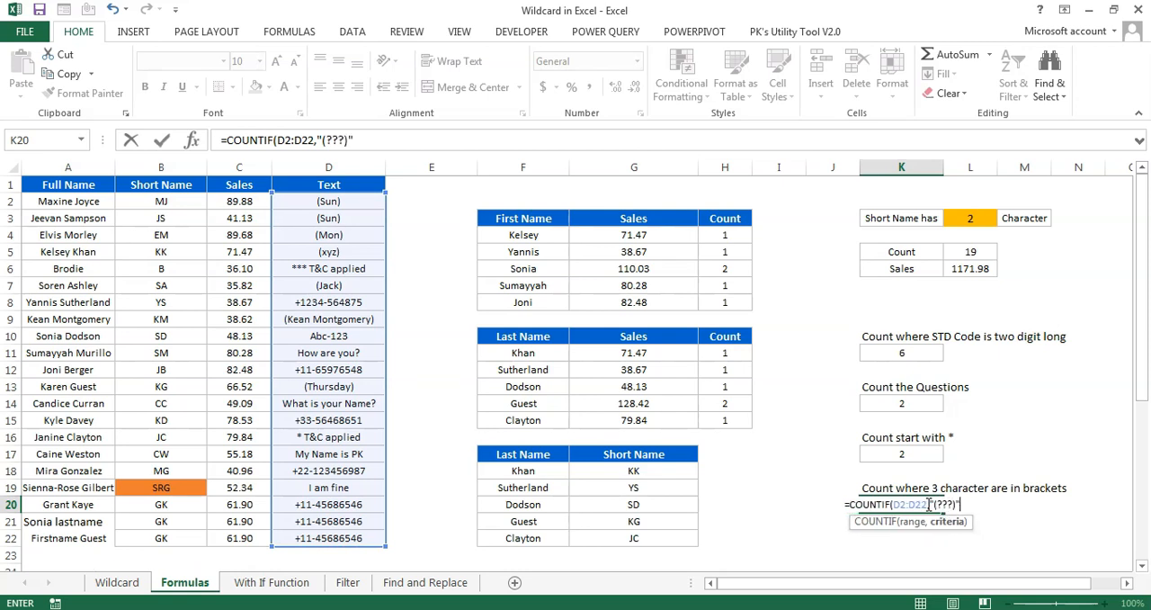
left_click(393, 140)
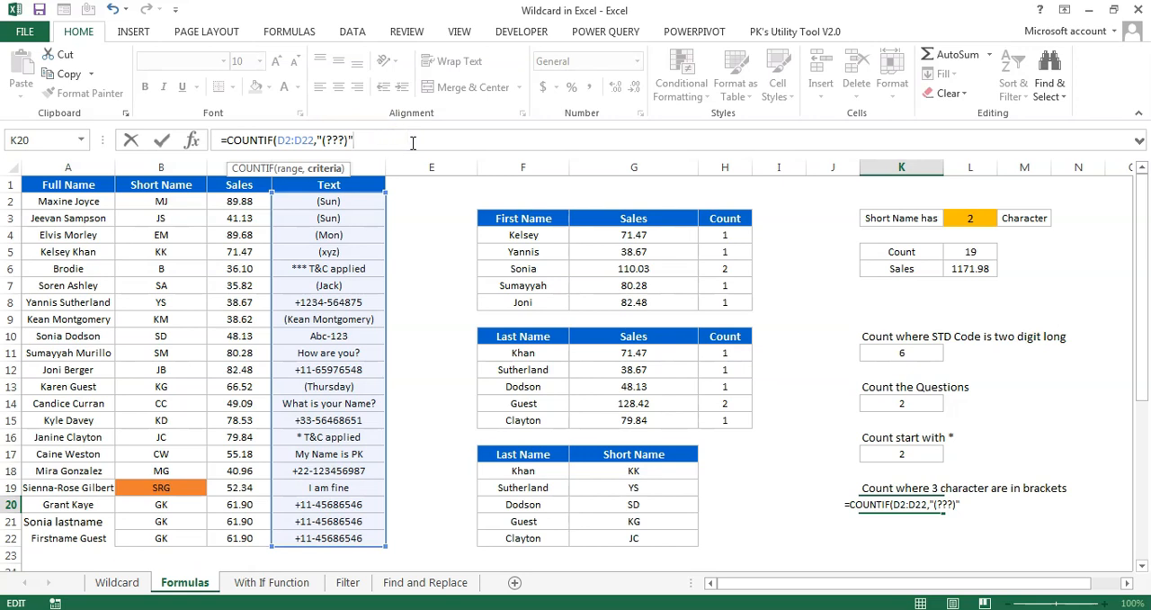
type(")")
key("ctrl+Return")
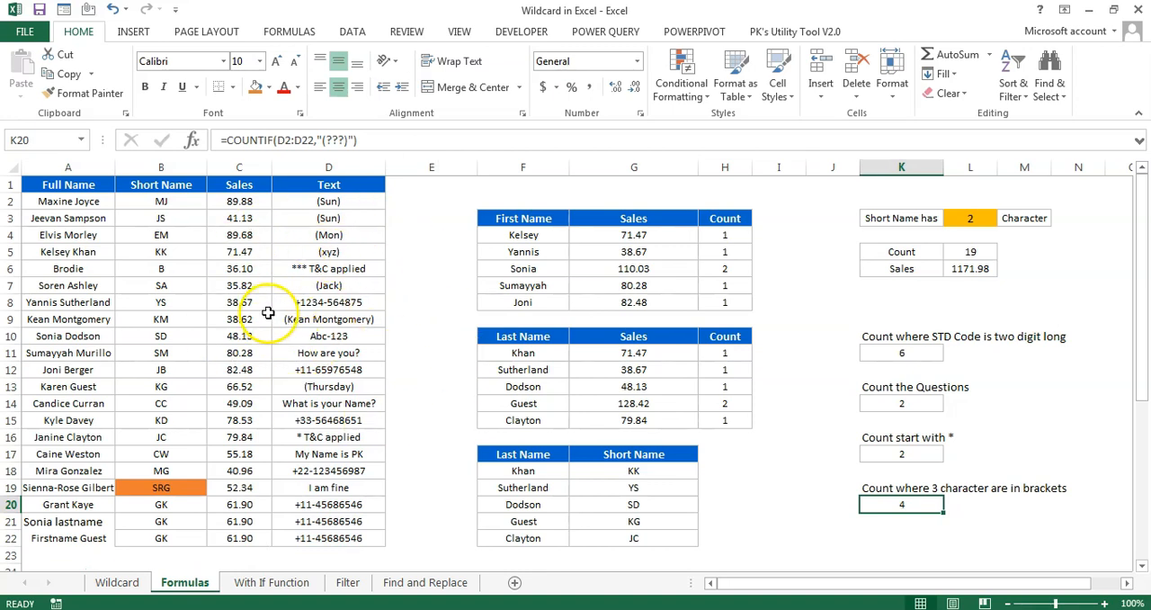
Open the With If Function sheet and examine its Free Text entries and the empty Is Question column
left_click(274, 583)
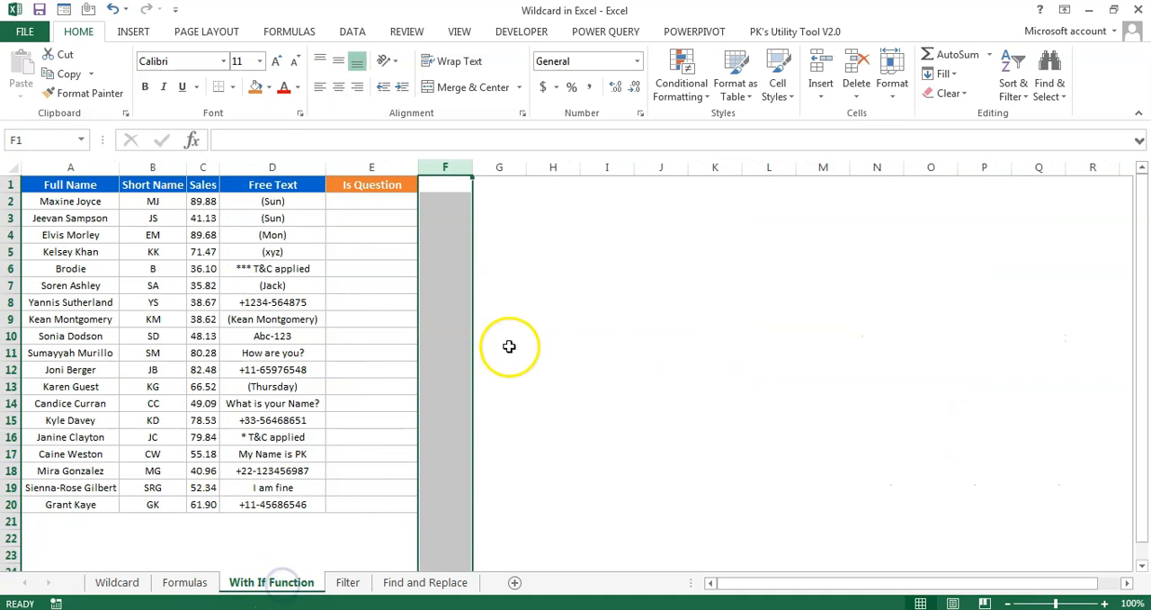
left_click(335, 184)
left_click(272, 202)
left_click(427, 202)
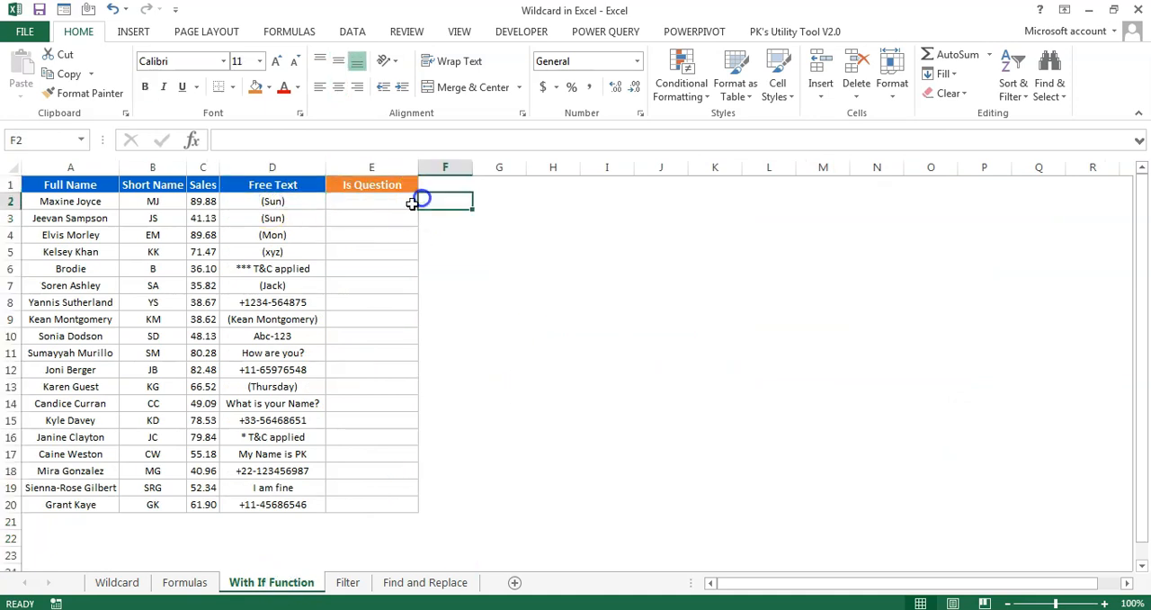
left_click_drag(361, 186, 361, 506)
left_click_drag(273, 201, 275, 505)
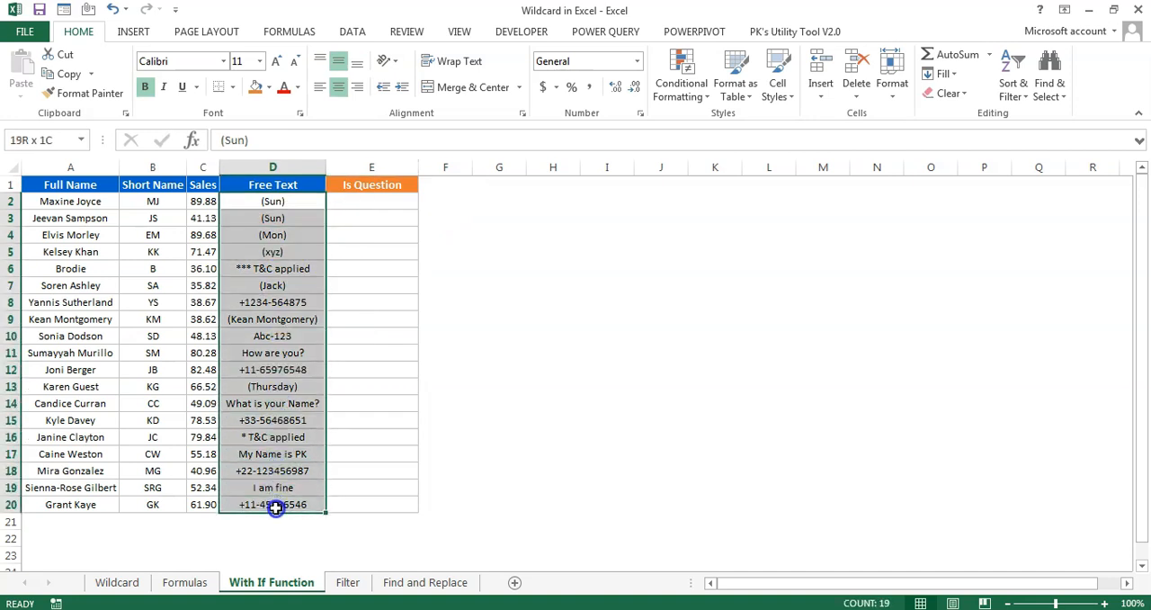
left_click(376, 186)
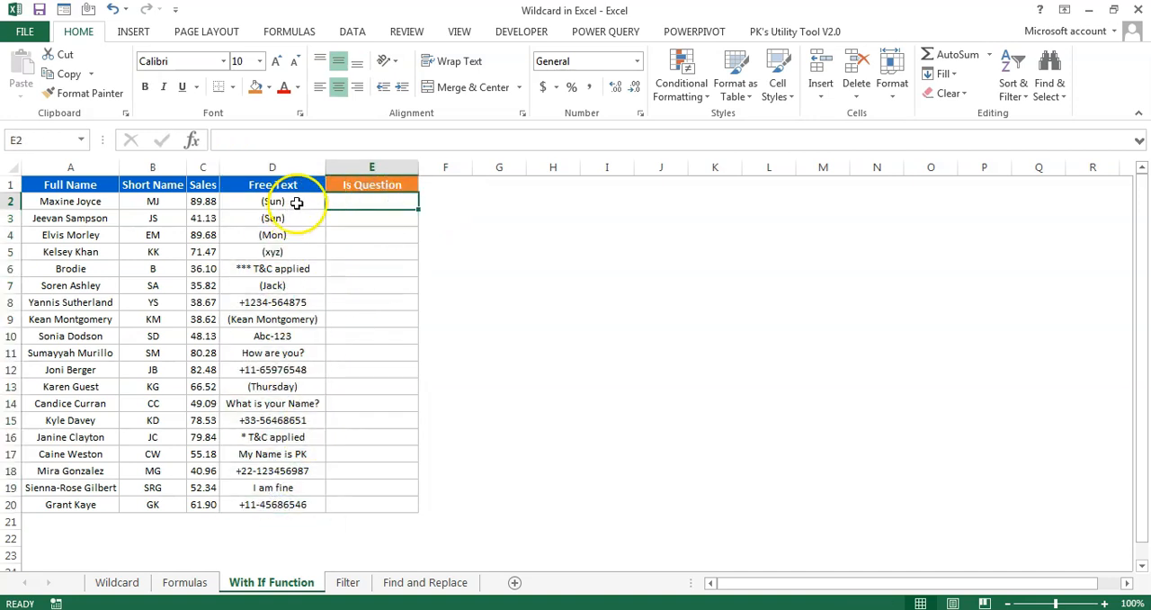
left_click(296, 202)
left_click(306, 403)
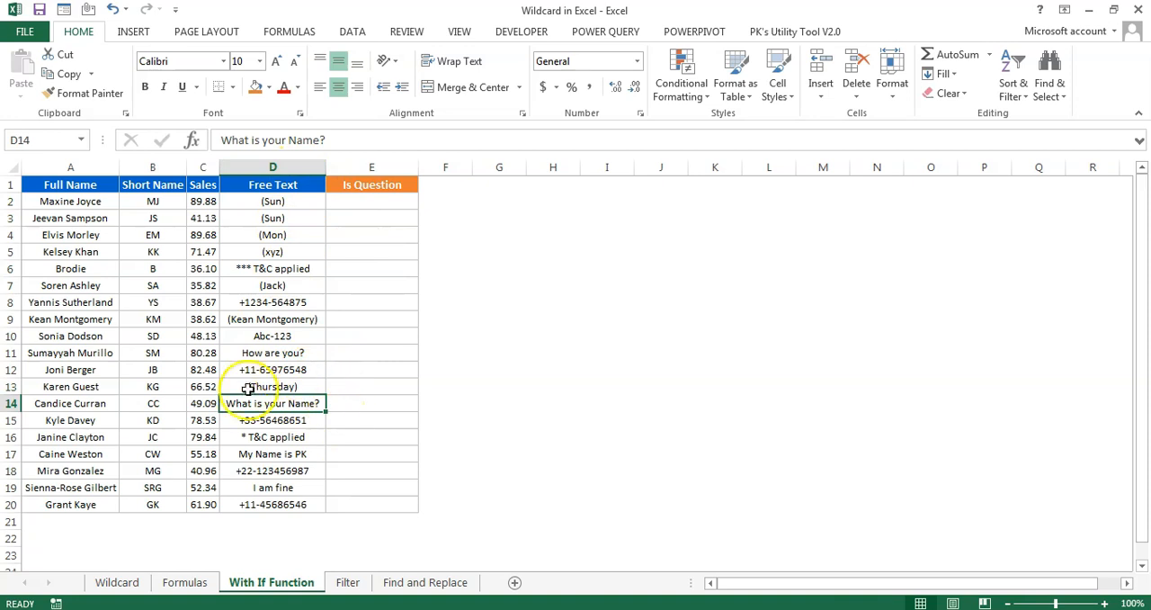
Start a SEARCH formula in E2 with "?" as the text to find
left_click(356, 201)
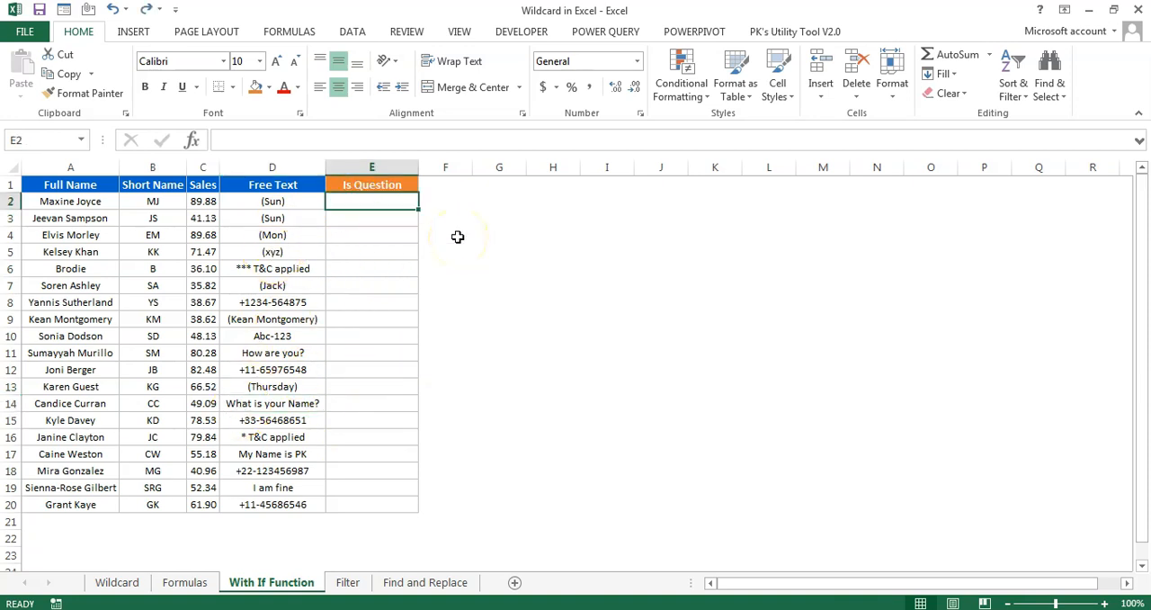
type("=")
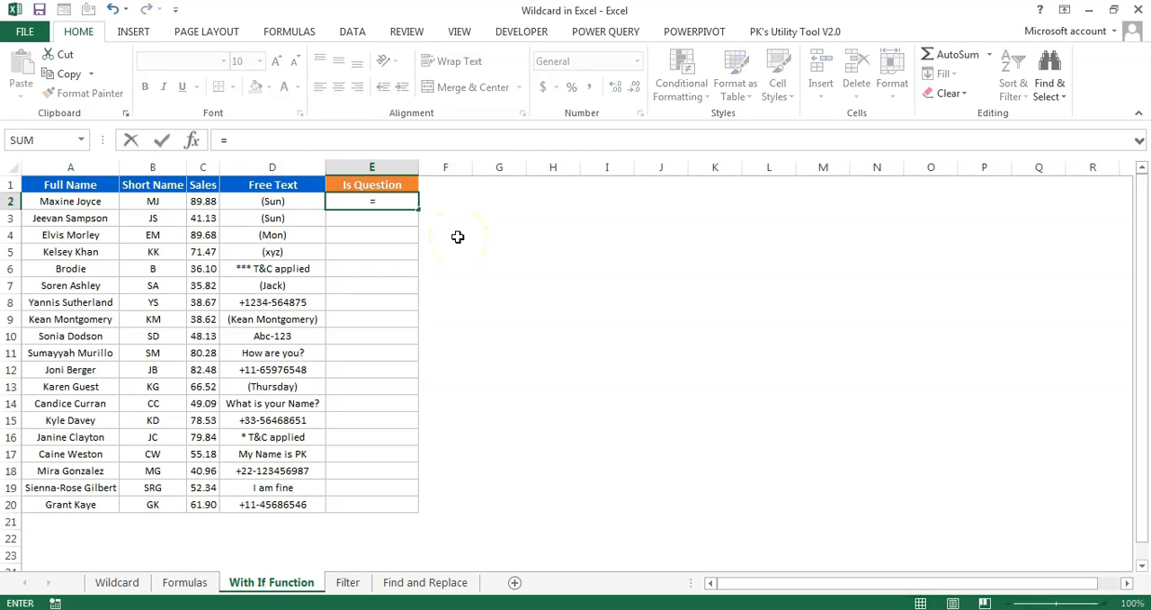
type("se")
key("Tab")
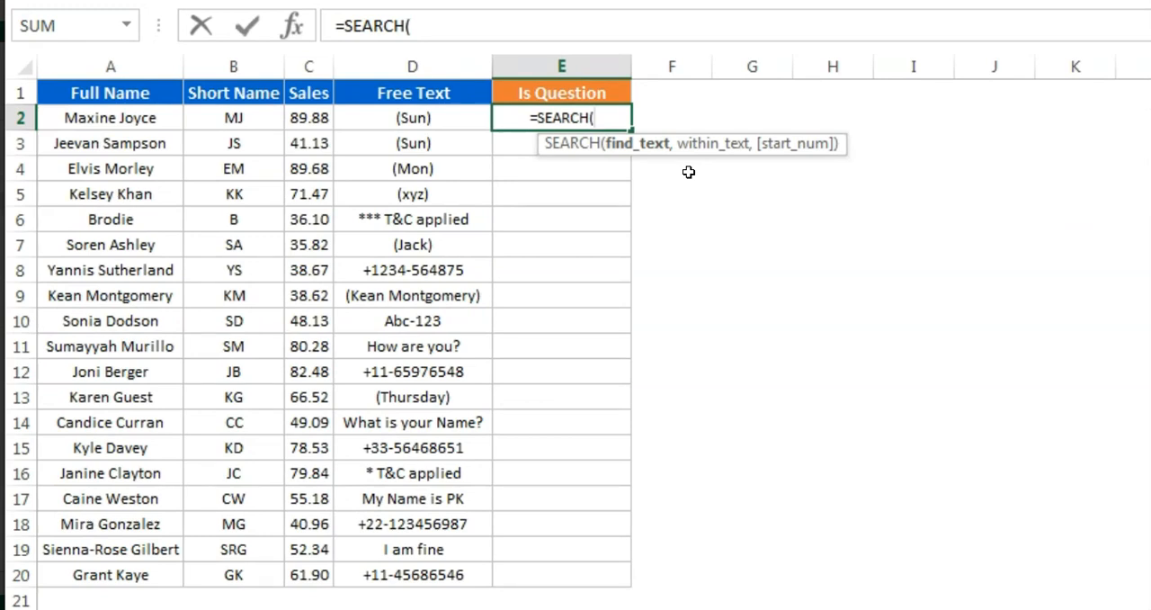
type("\"")
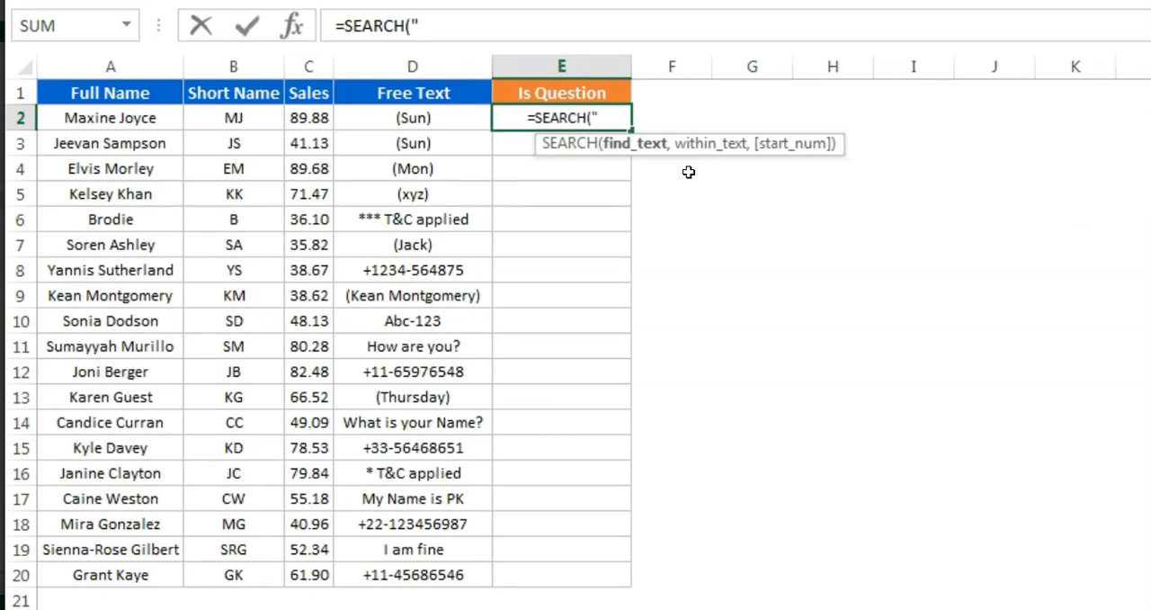
type("?\"")
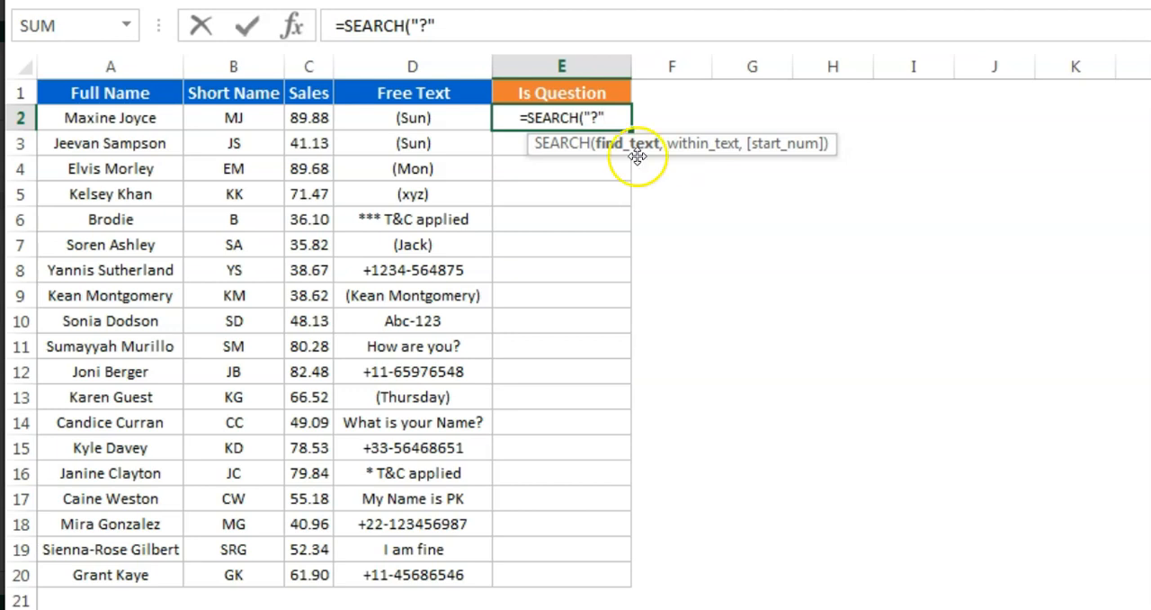
Change the find text in the E2 SEARCH formula to "*~?*" so it matches a literal question mark anywhere
left_click(593, 118)
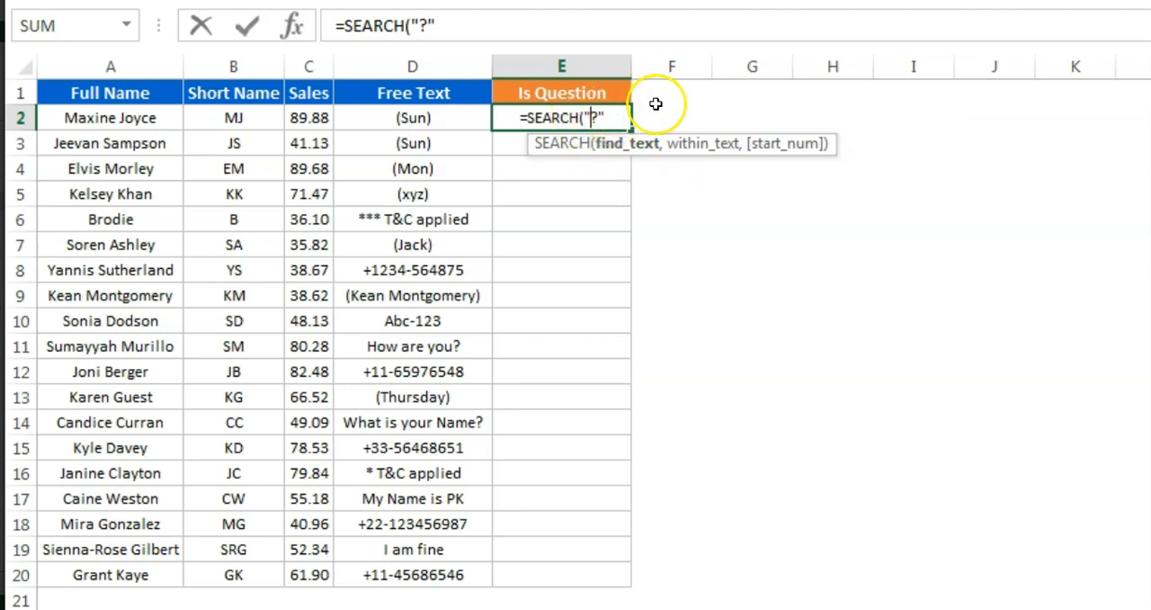
type("~")
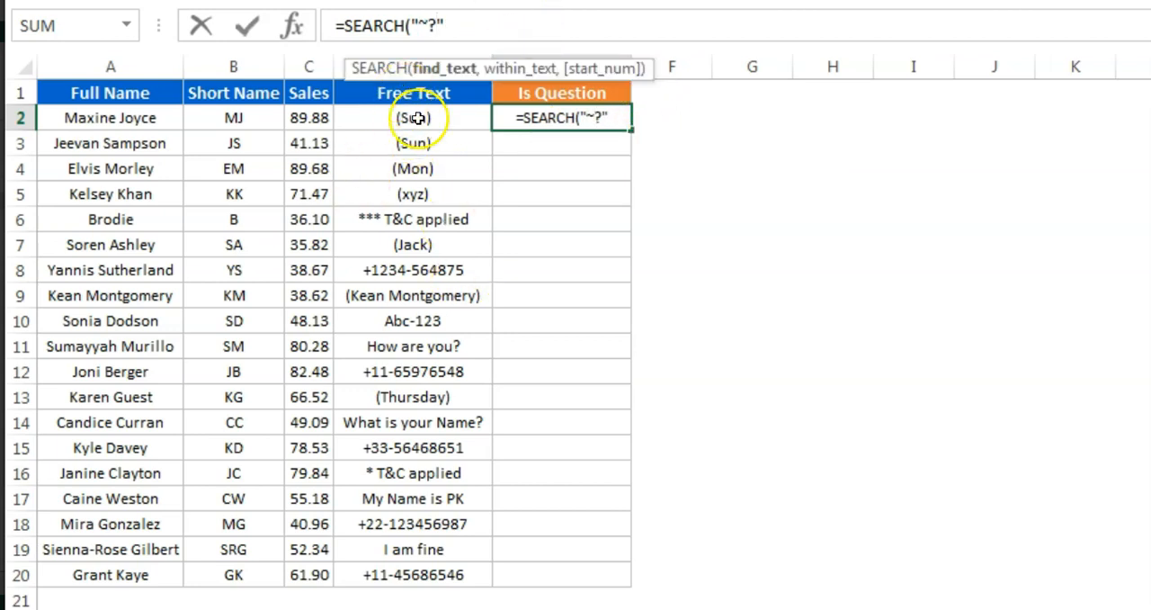
left_click(416, 26)
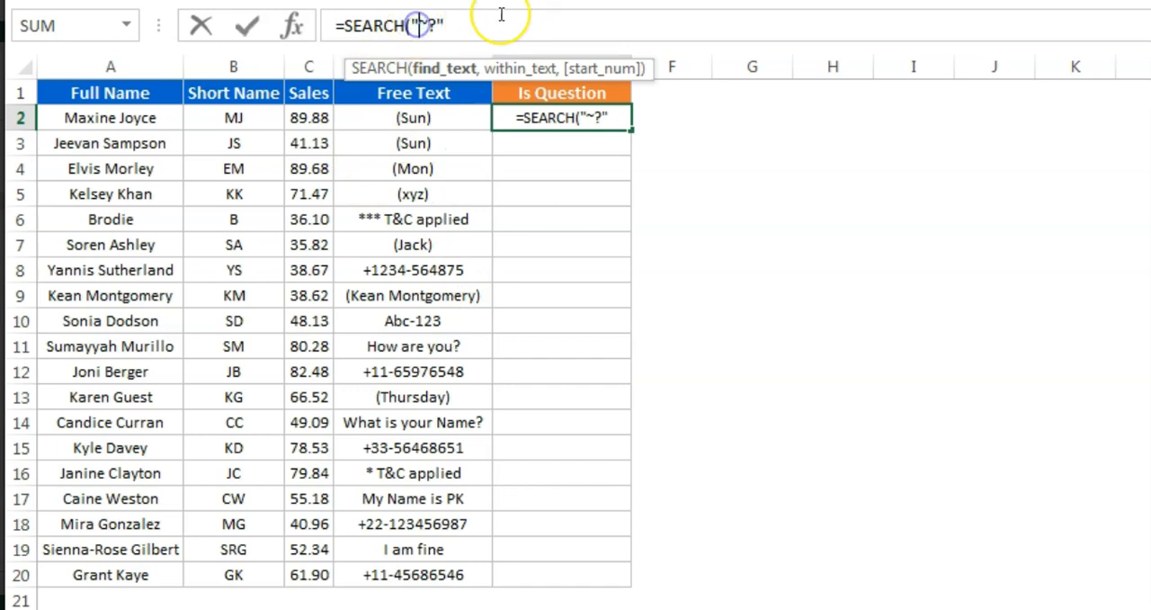
type("*")
left_click(448, 26)
type("*")
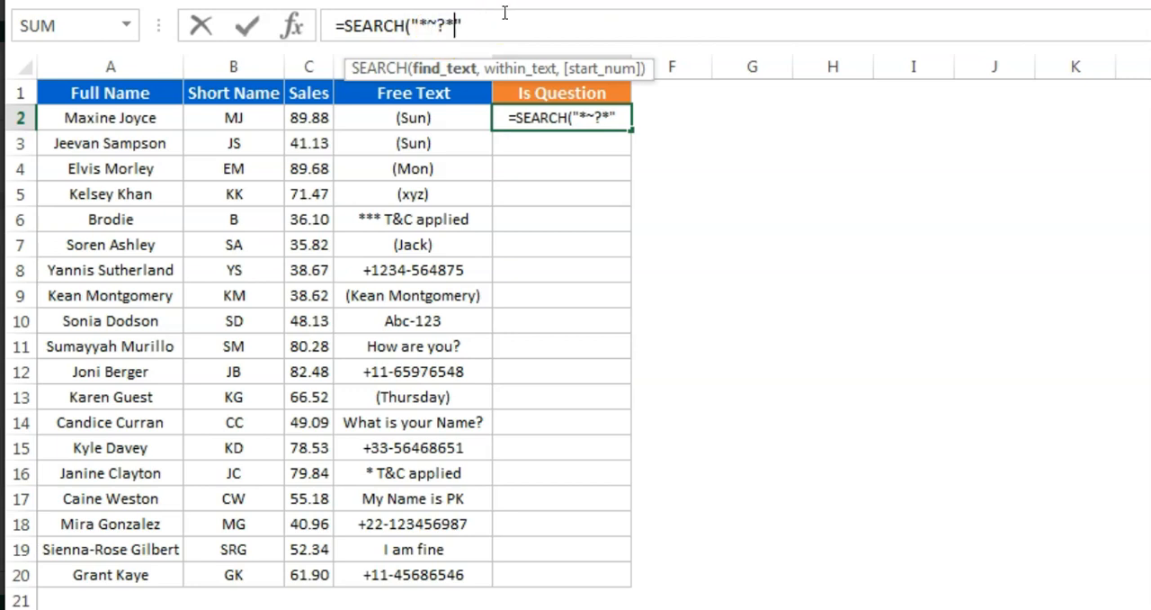
Complete the E2 SEARCH formula with D2 as the text to search within
left_click(586, 34)
type(",")
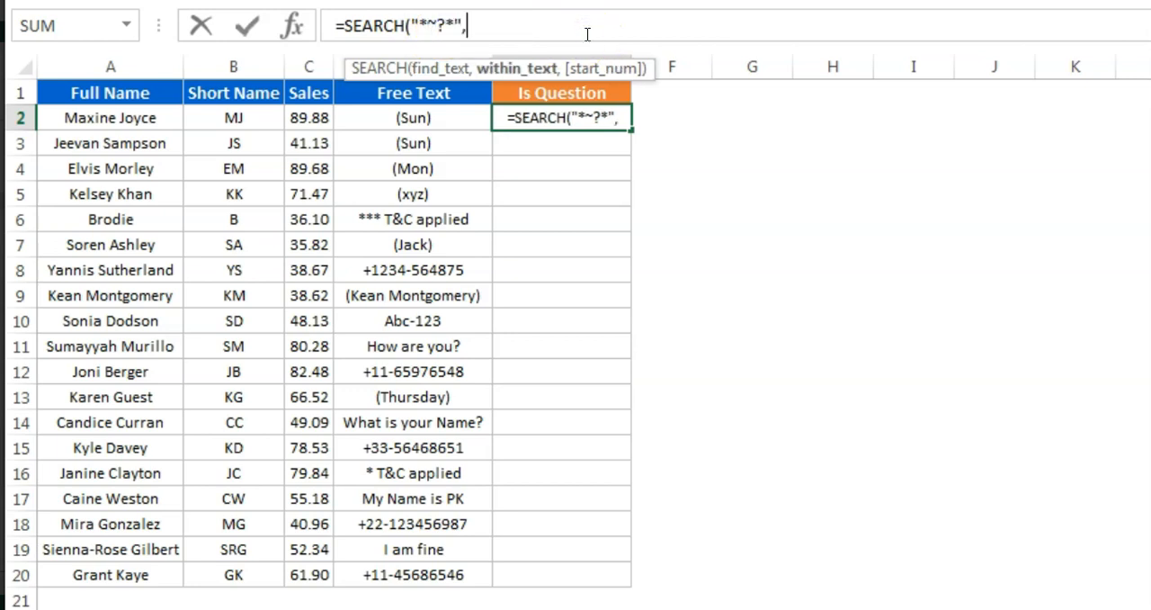
left_click(423, 118)
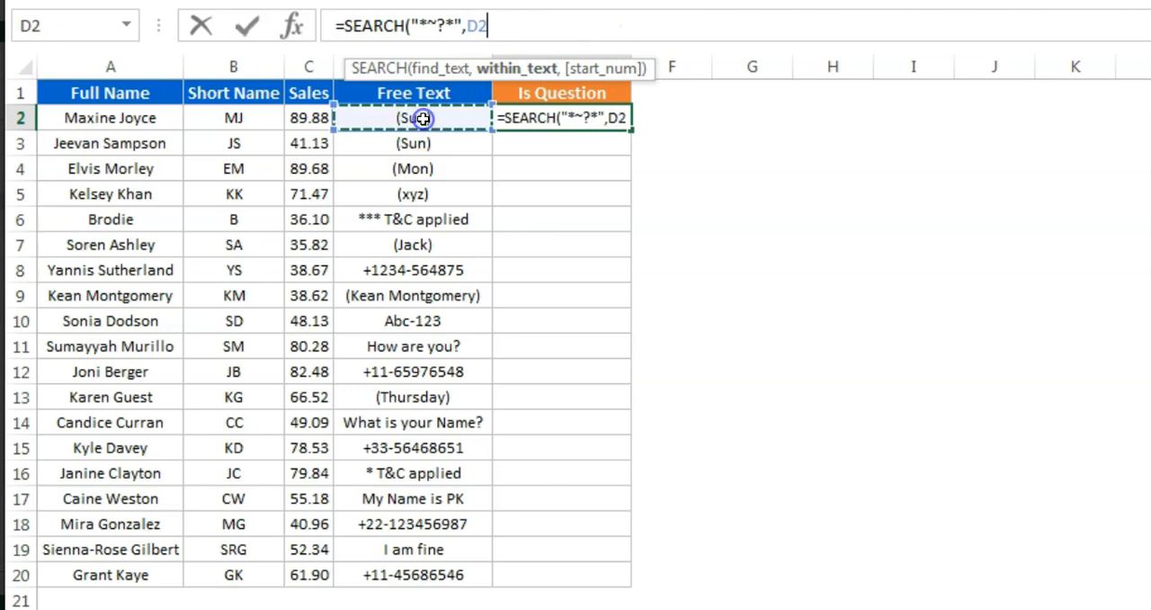
type(")")
key("Return")
Fill the SEARCH formula from E2 down the Is Question column to E20
key("Up")
key("Left")
key("ctrl+Down")
key("Right")
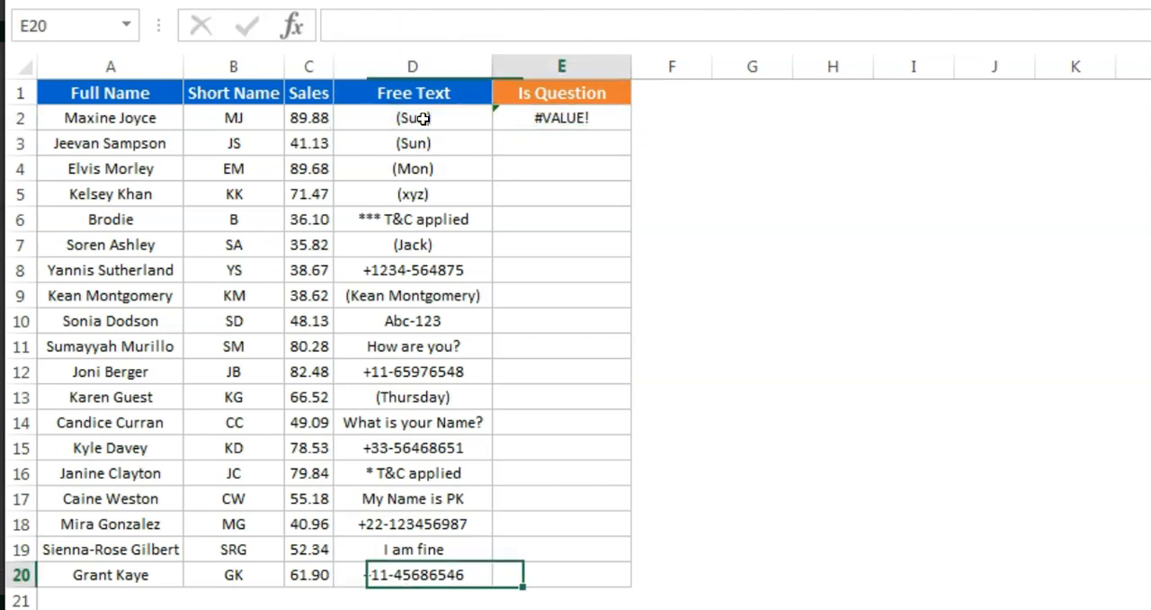
key("ctrl+shift+Up")
key("ctrl+d")
Examine the SEARCH results for the question entries by highlighting row 14 and row 11
key("Up")
key("Up")
key("Up")
key("Up")
key("Up")
key("Up")
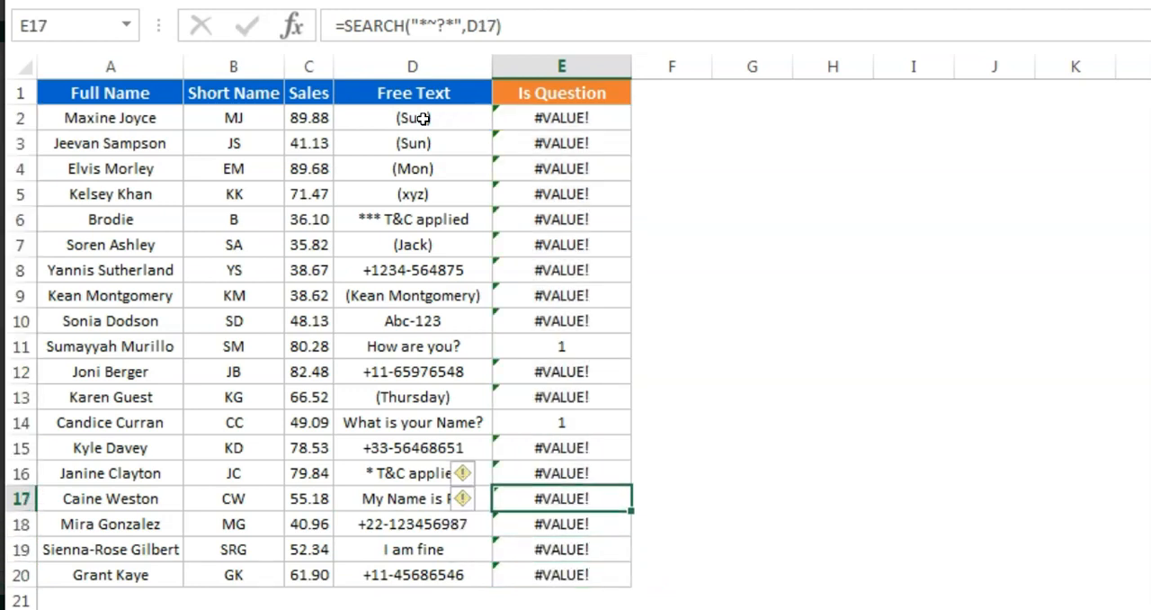
key("shift+space")
key("Up")
key("Up")
key("Up")
key("shift+space")
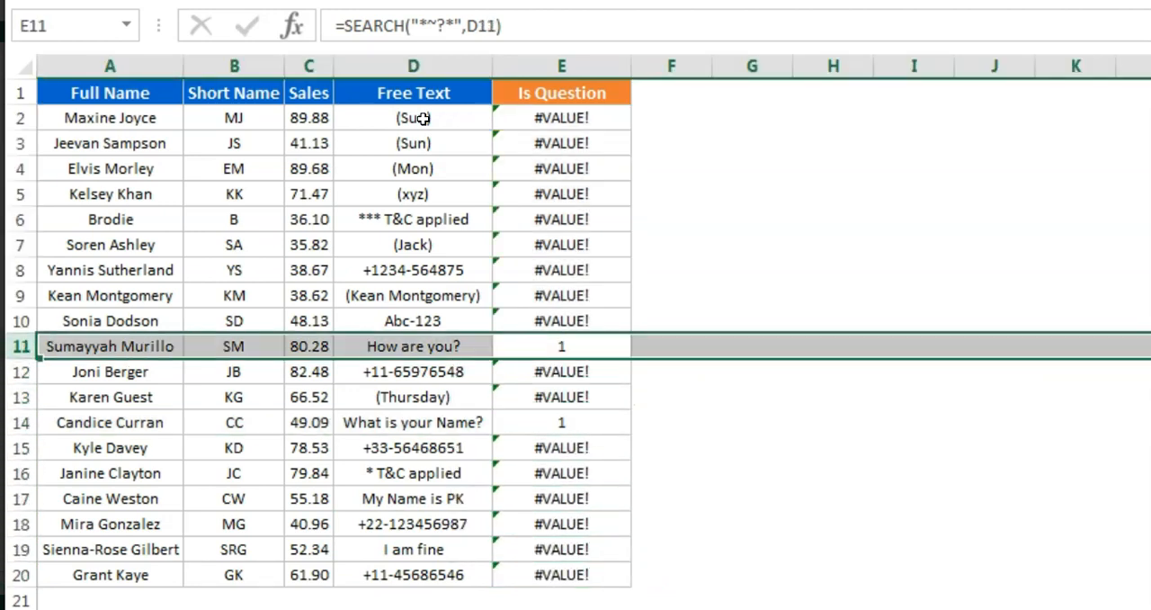
Examine the SEARCH formula in E2 and the Is Question column, comparing it with the Free Text entry in D11
key("ctrl+Up")
key("Down")
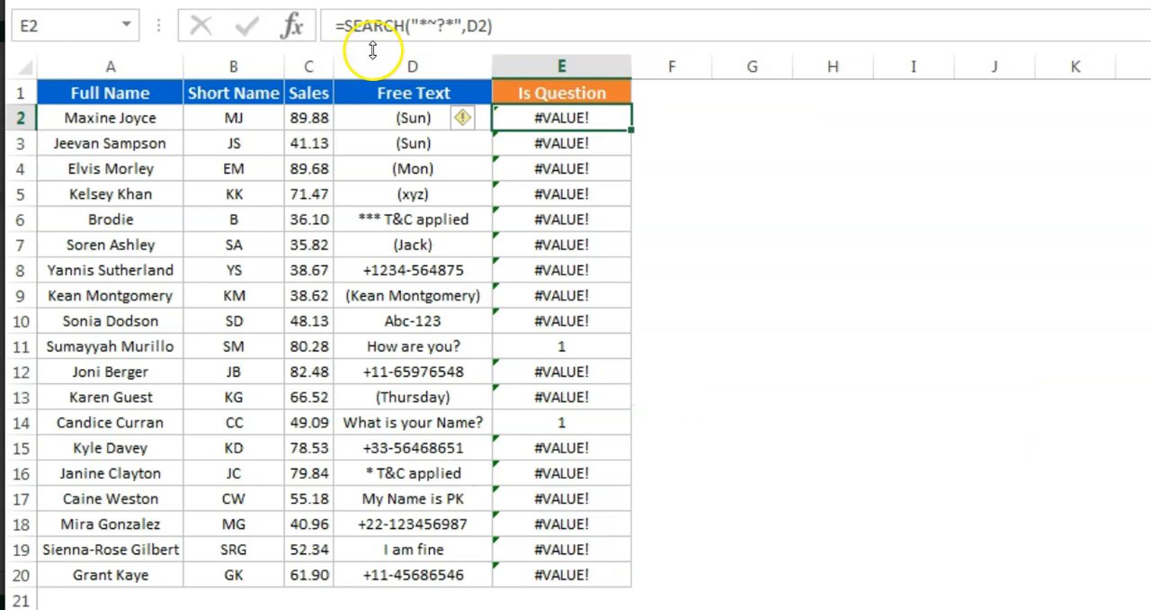
left_click(343, 31)
left_click(438, 20)
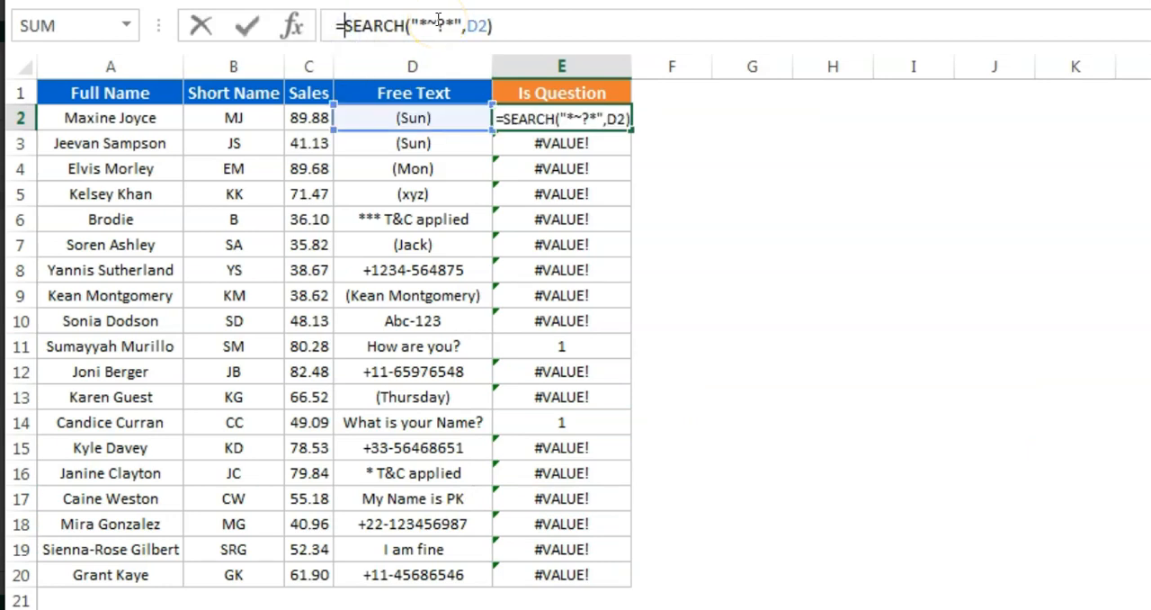
key("ctrl+Return")
key("Down")
key("Down")
key("Down")
key("Down")
key("Down")
key("Down")
key("Down")
key("Down")
key("Down")
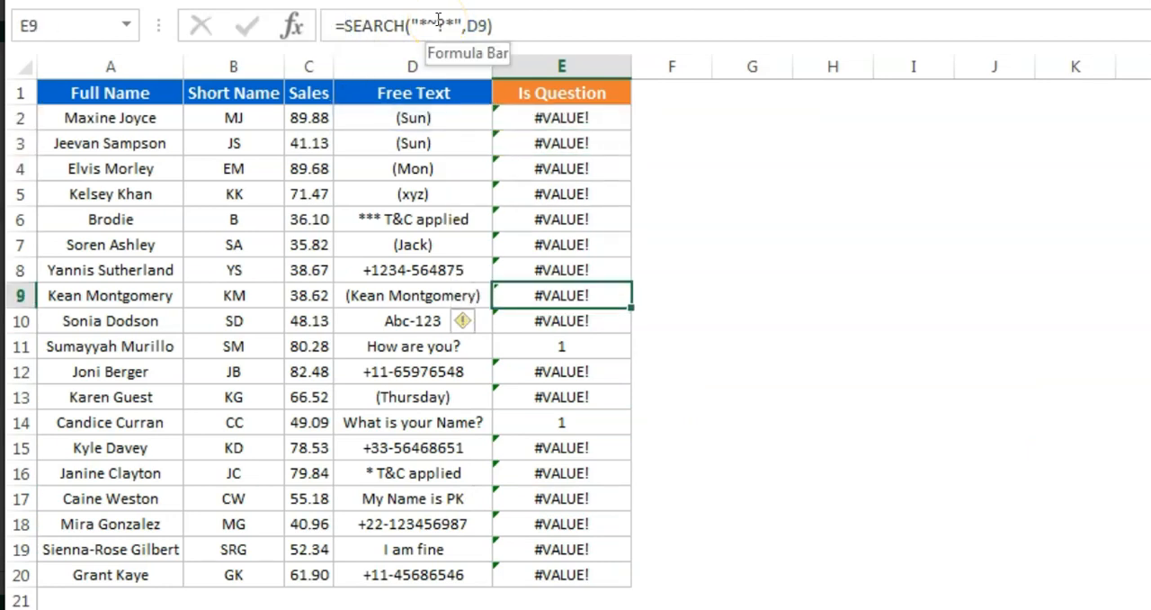
key("Left")
key("Right")
key("Left")
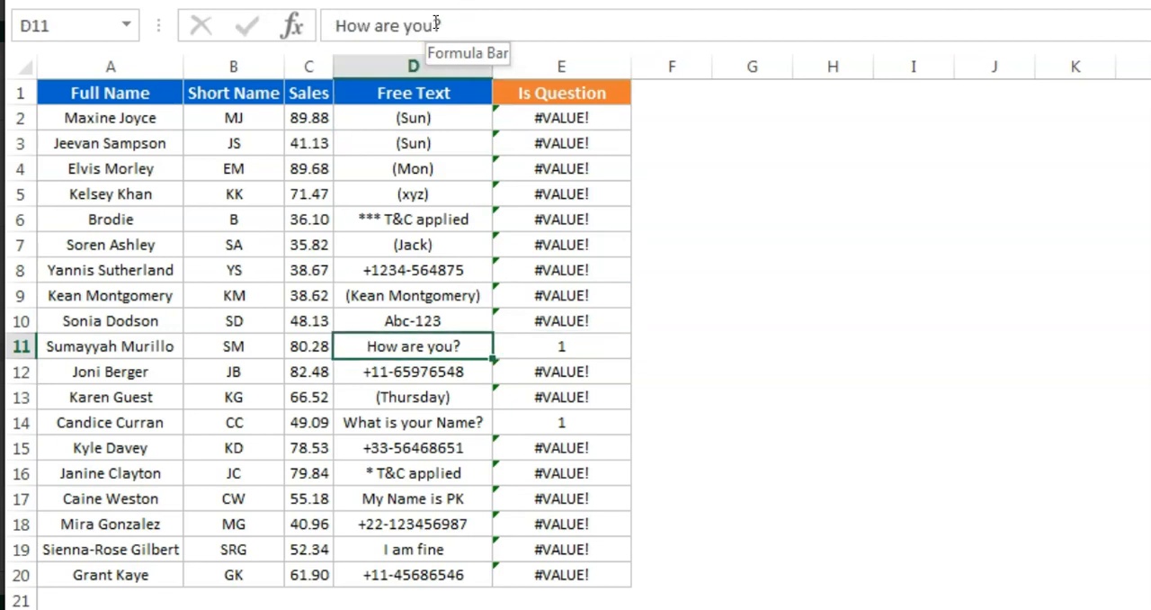
key("Right")
key("Up")
key("Up")
key("Up")
key("Up")
key("Up")
key("Up")
key("Up")
key("Up")
key("Up")
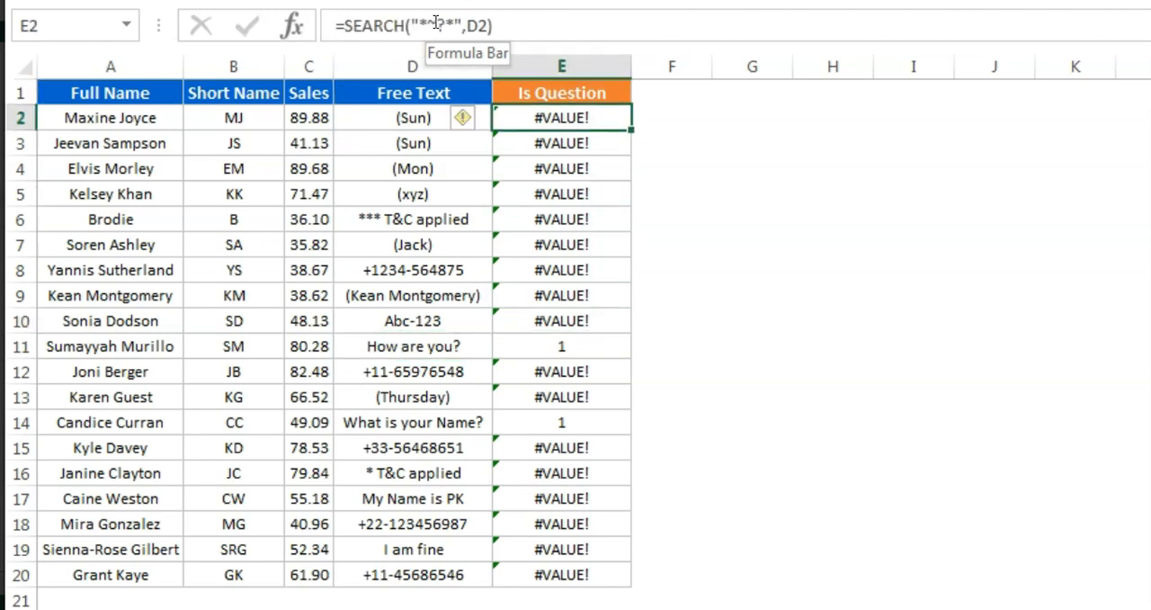
Wrap the E2 SEARCH formula in ISERROR and fill it down the Is Question column to E20
left_click(353, 25)
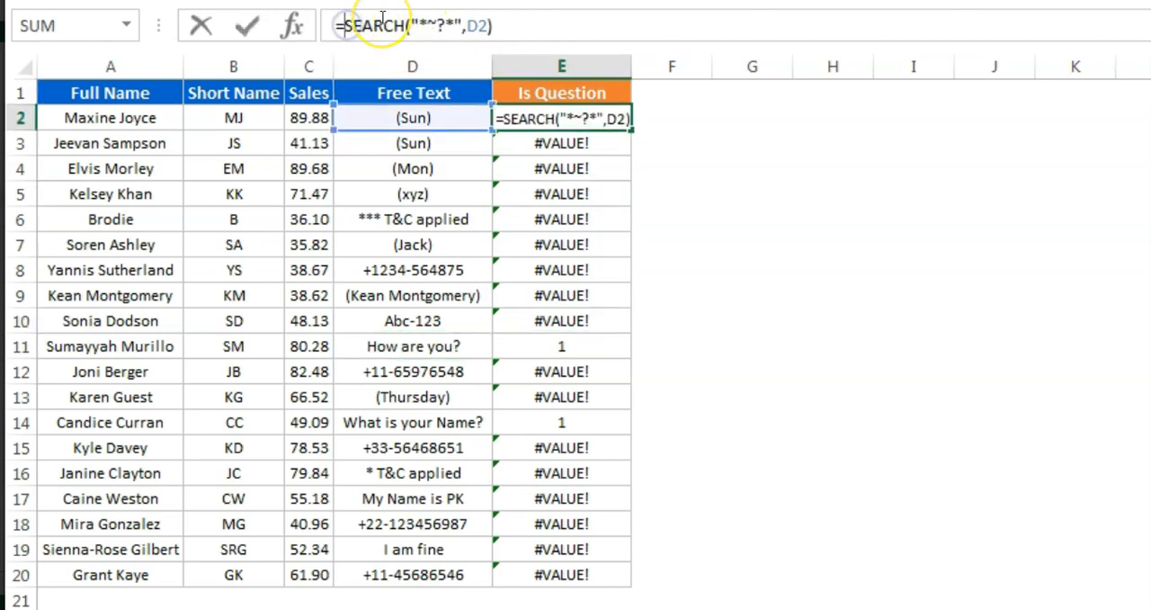
type("ise")
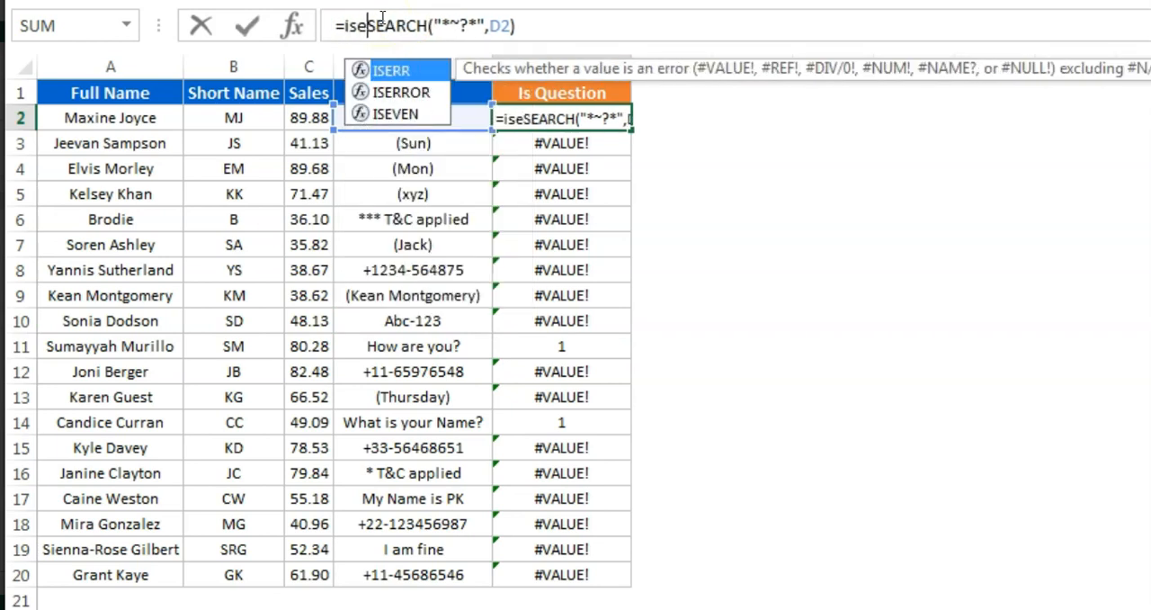
key("Down")
key("Tab")
key("ctrl+Return")
key("ctrl+shift+Down")
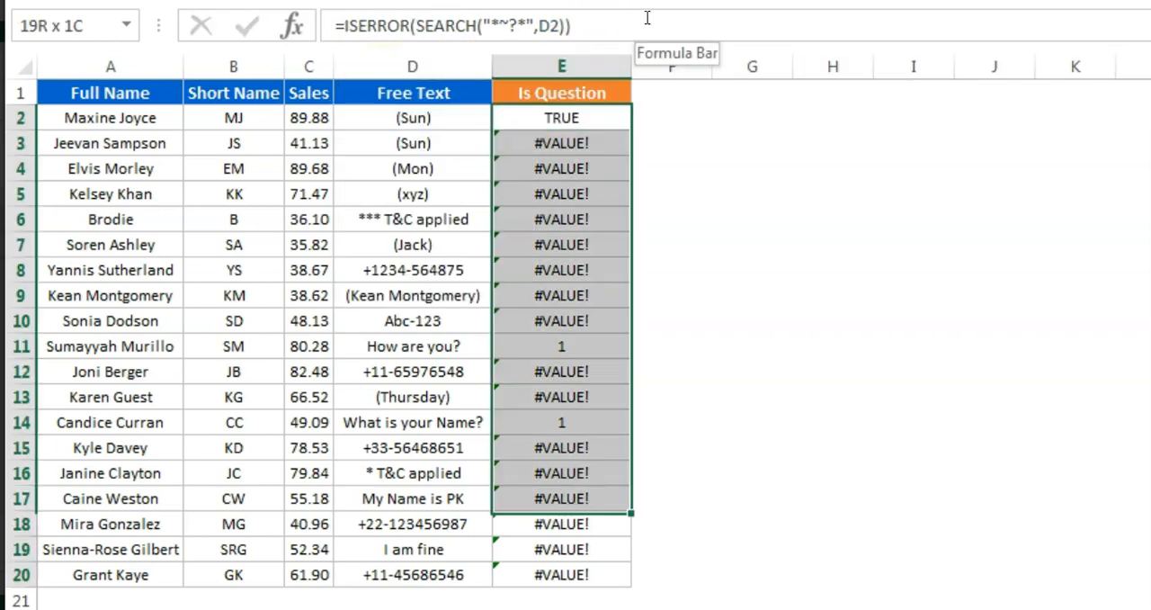
key("ctrl+d")
key("Down")
key("Up")
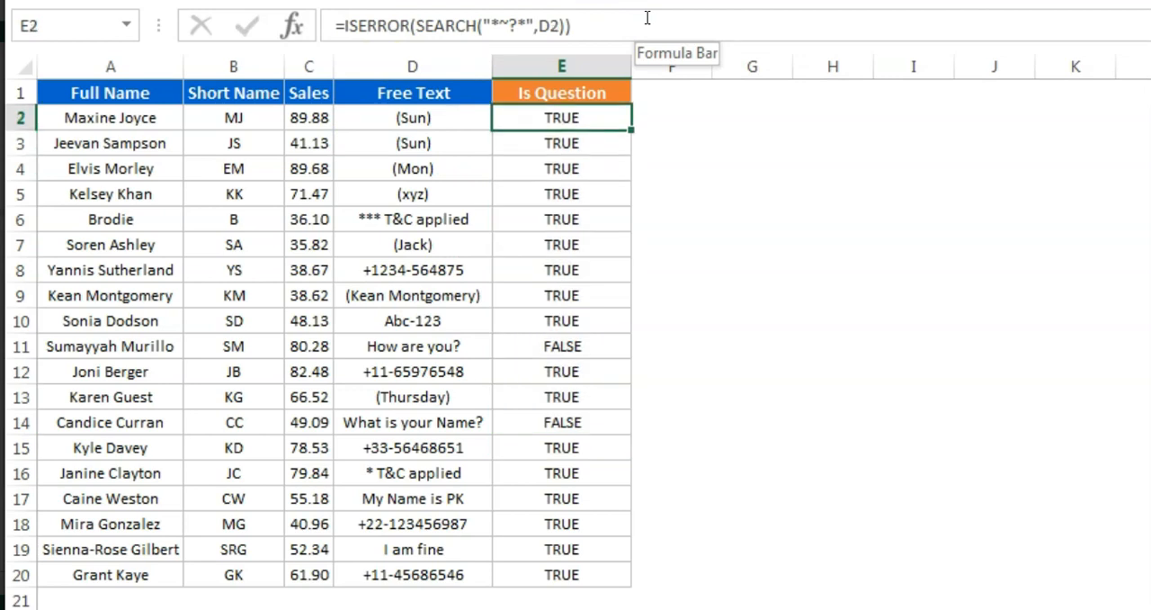
Wrap the E2 ISERROR formula in IF, returning "" when true and "Yes" when false, and fill it down to E20
left_click(339, 25)
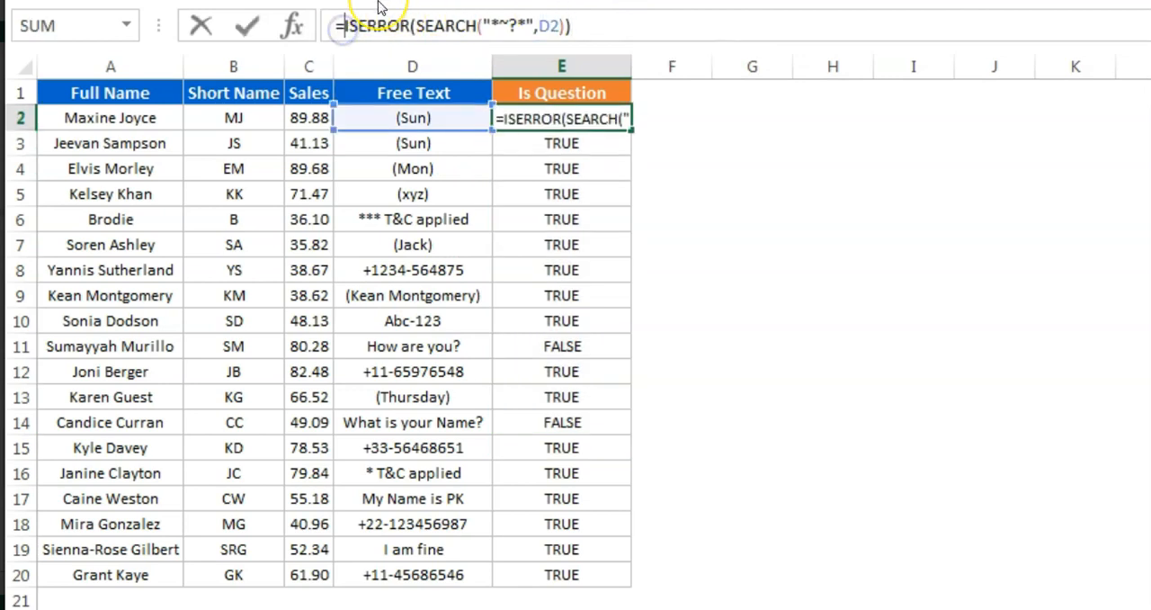
type("i")
key("Tab")
left_click(638, 25)
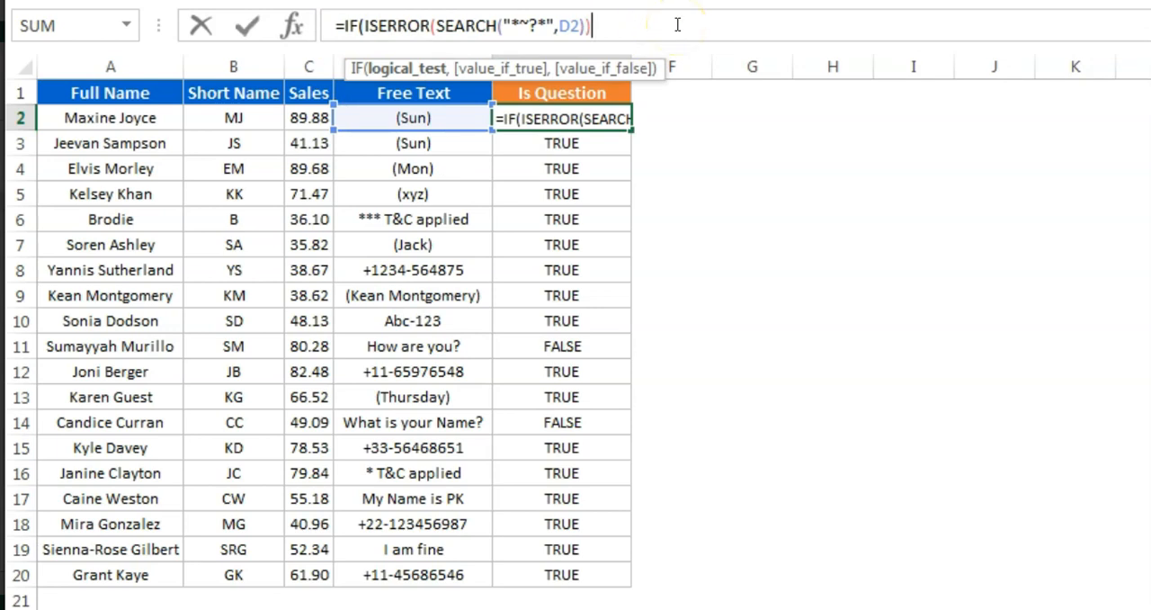
type(",")
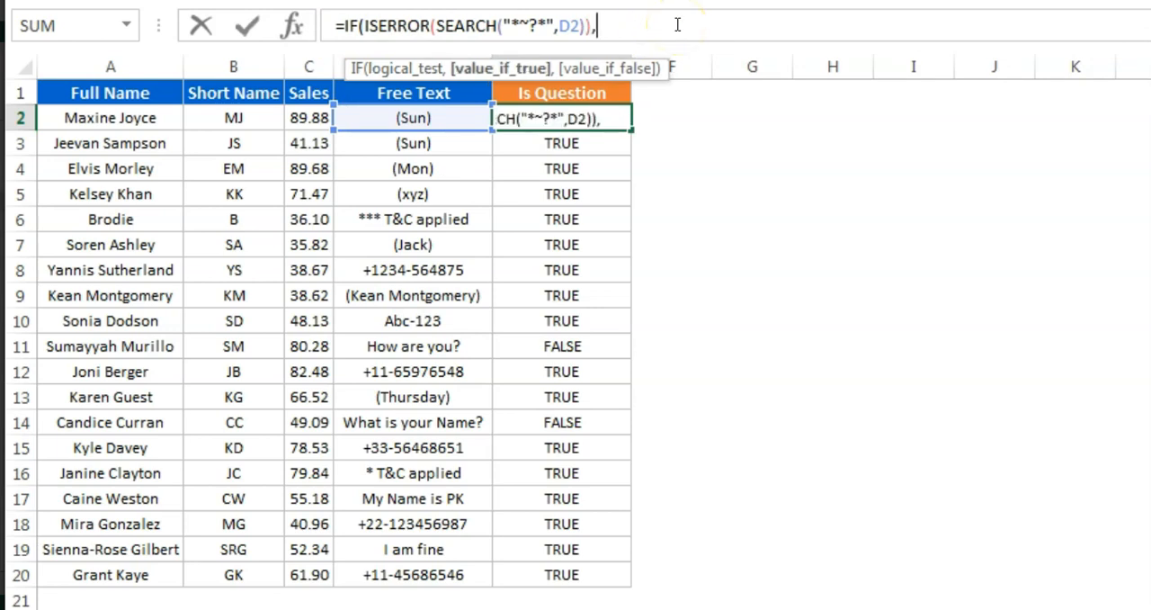
type("\"\",")
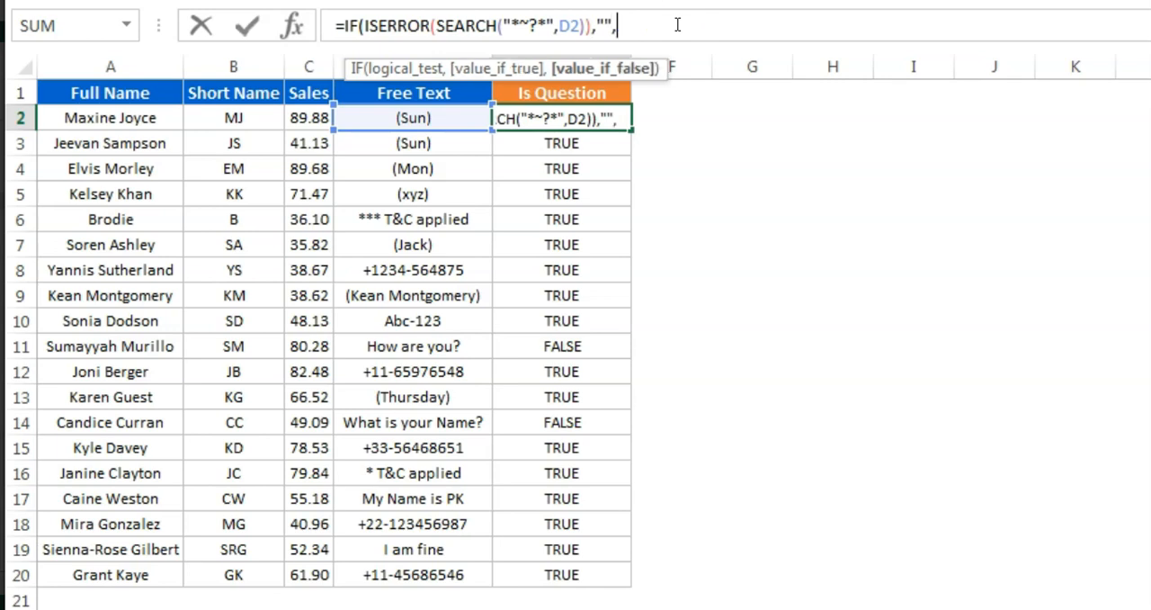
type("\"Yes")
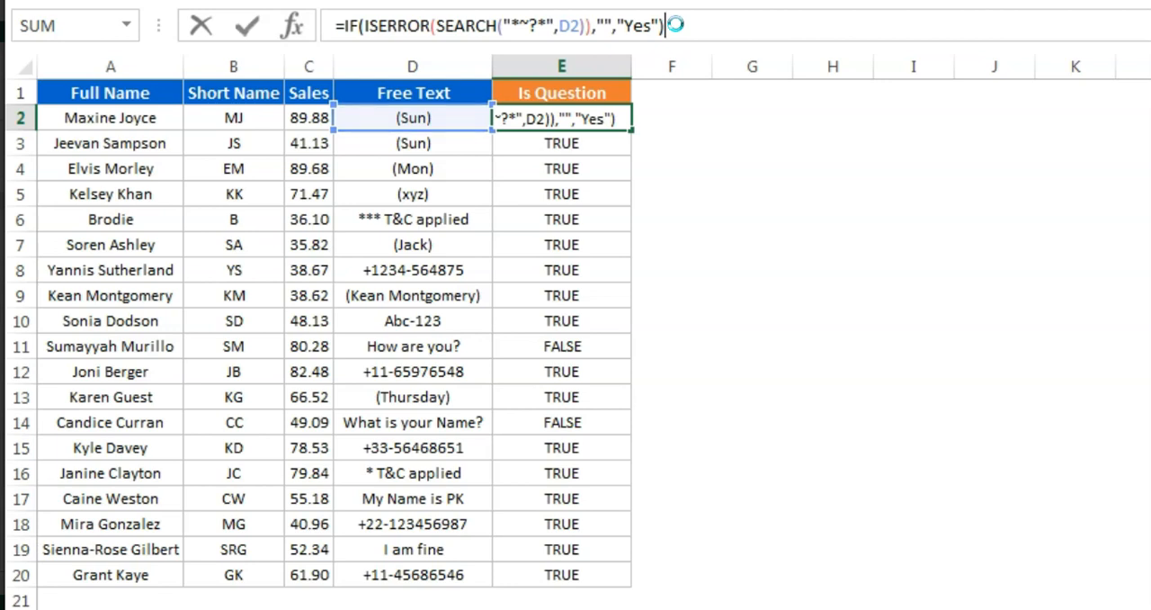
key("ctrl+Return")
key("ctrl+shift+Down")
key("ctrl+d")
Examine the IF results in the Is Question column against the Free Text entries beside them
key("Up")
key("Down")
key("Down")
key("Down")
key("Down")
key("Down")
key("Down")
key("Down")
key("Down")
key("Down")
key("Down")
key("Down")
key("Down")
key("Down")
key("Up")
key("Up")
key("Up")
key("Left")
key("Right")
key("Down")
key("Down")
key("Down")
key("Left")
key("Right")
Copy the whole Is Question column E into column F
key("Up")
key("Up")
key("Up")
key("Up")
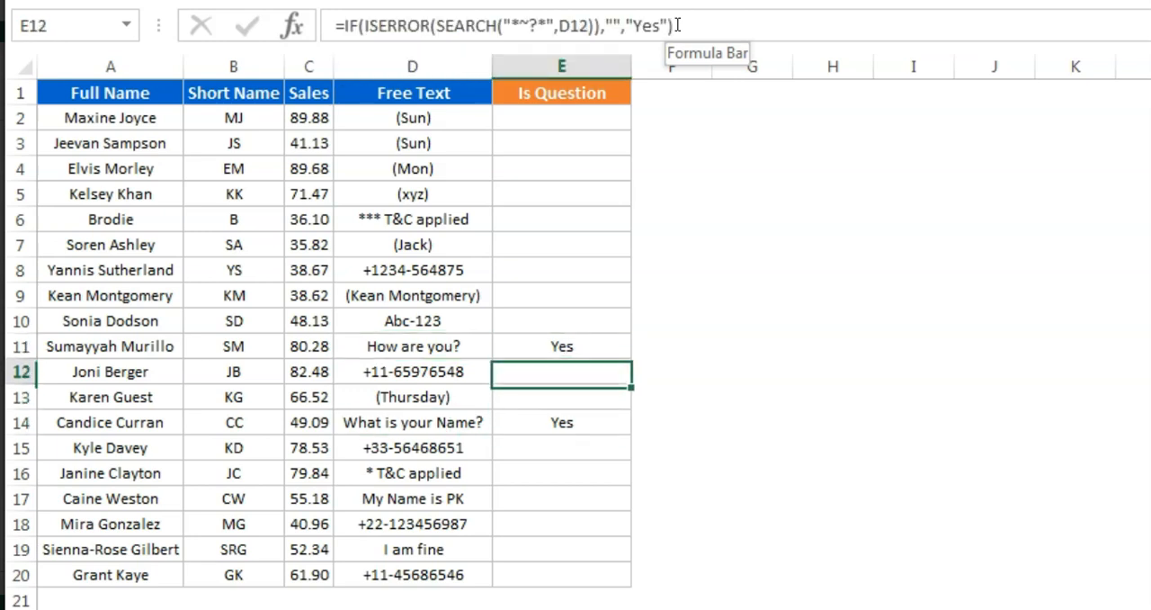
key("Up")
key("Up")
key("Up")
key("Up")
key("Up")
key("Up")
key("Up")
key("Up")
key("Up")
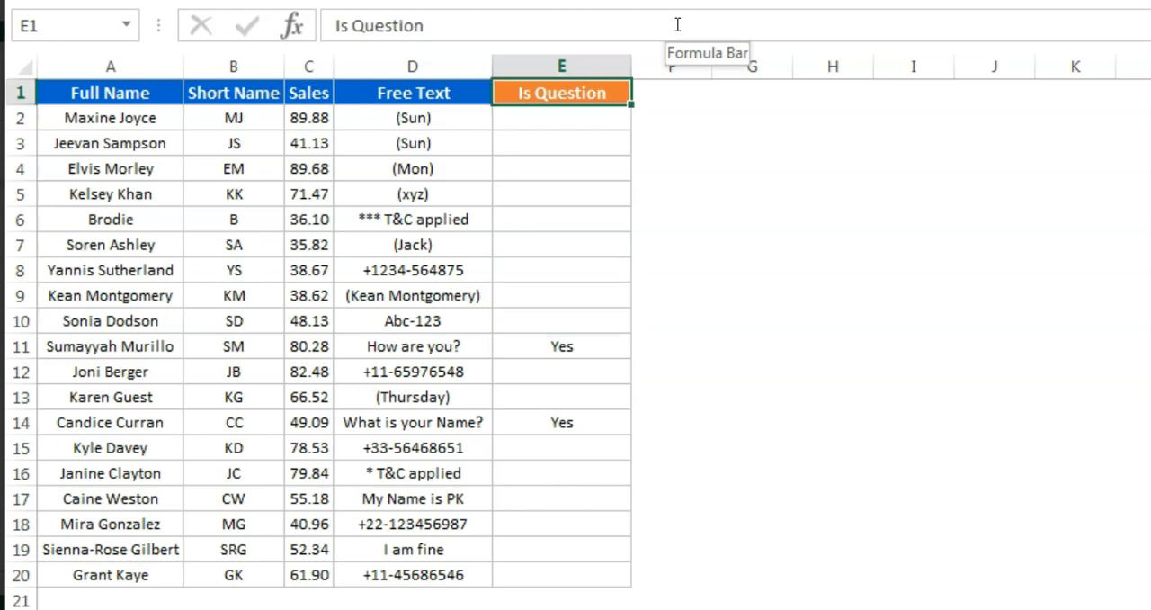
key("ctrl+space")
key("ctrl+c")
key("Right")
key("ctrl+v")
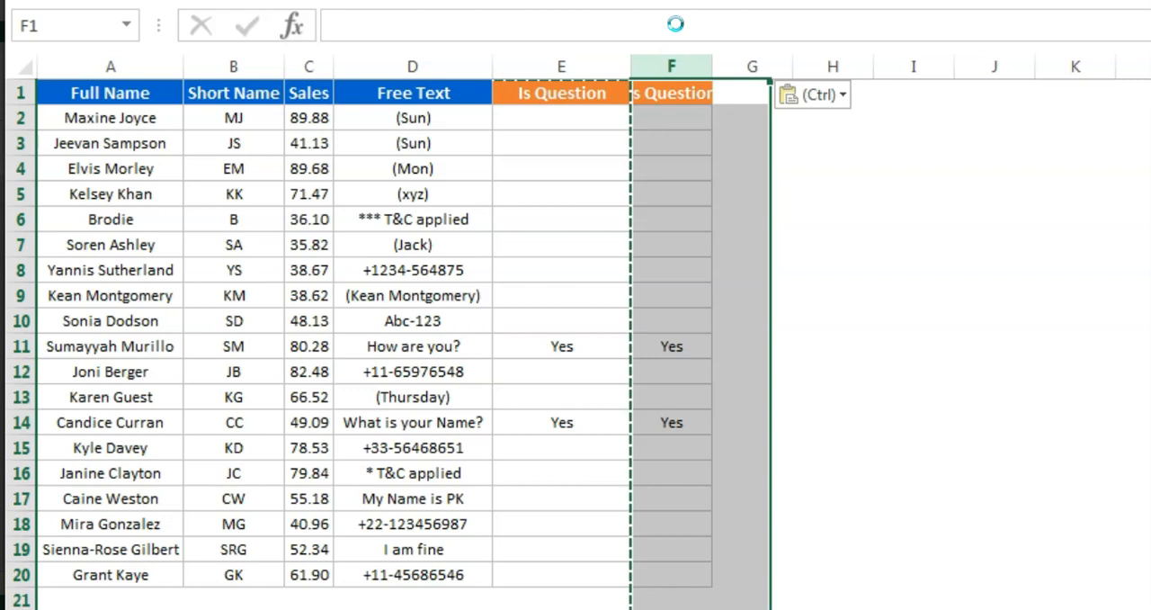
key("Down")
key("Escape")
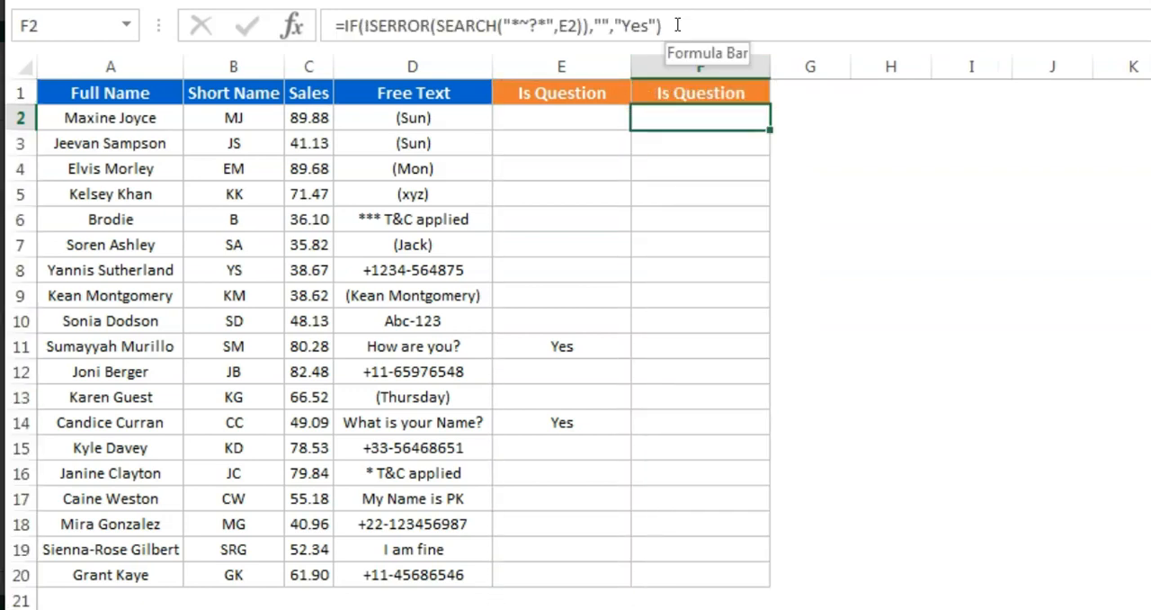
Clear F2 and start a MATCH formula there with "*~?*" as the lookup value
key("Delete")
type("mat")
key("Escape")
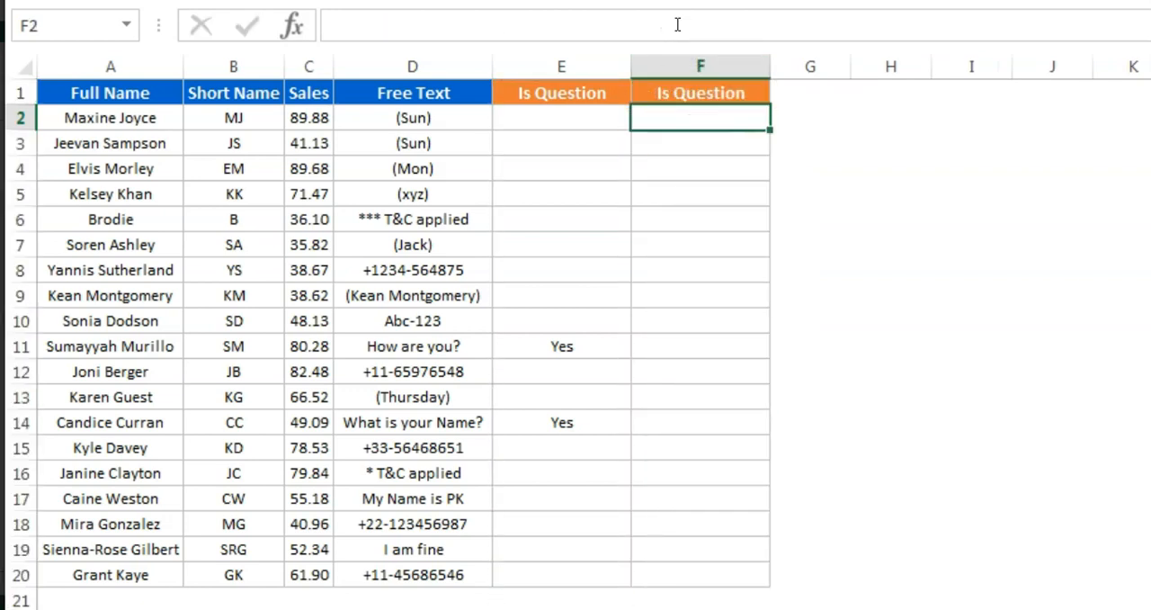
type("=ma")
key("Tab")
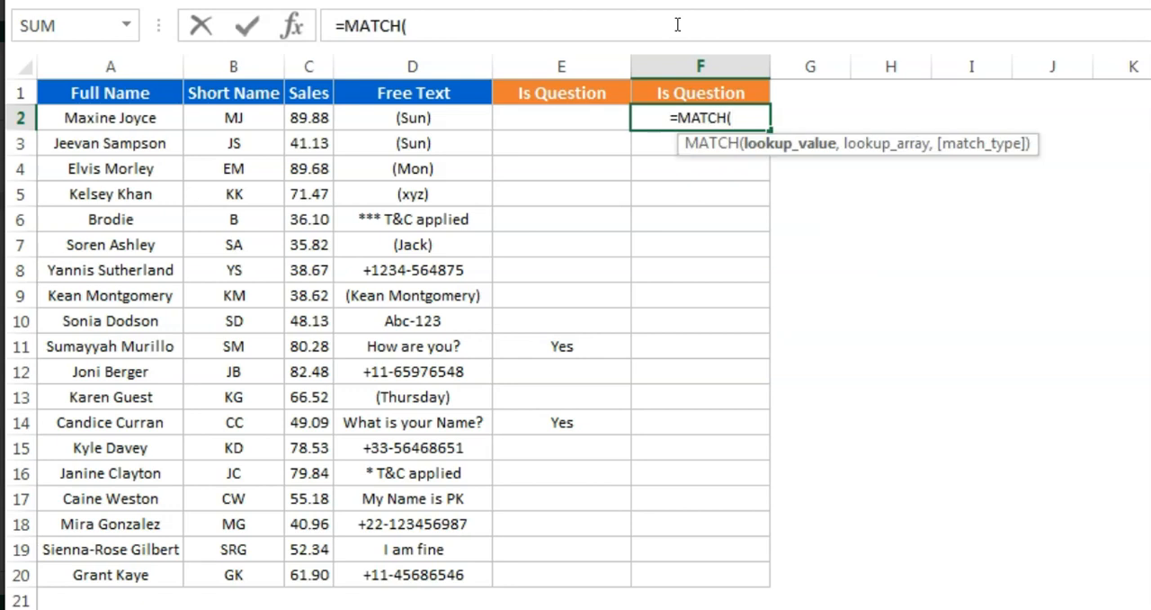
type("\"")
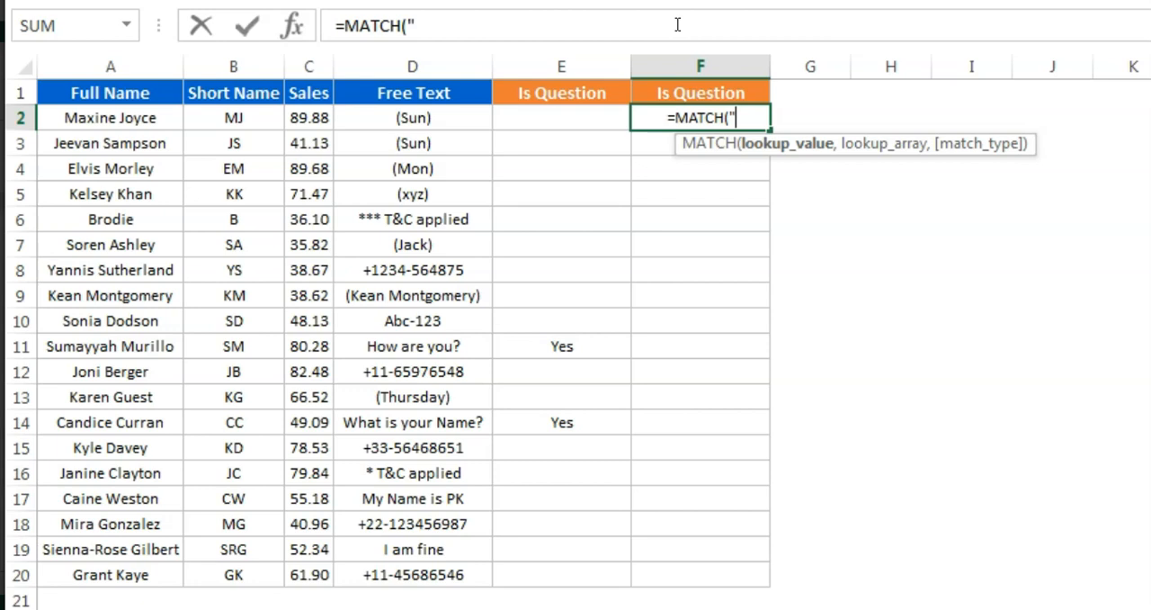
type("*")
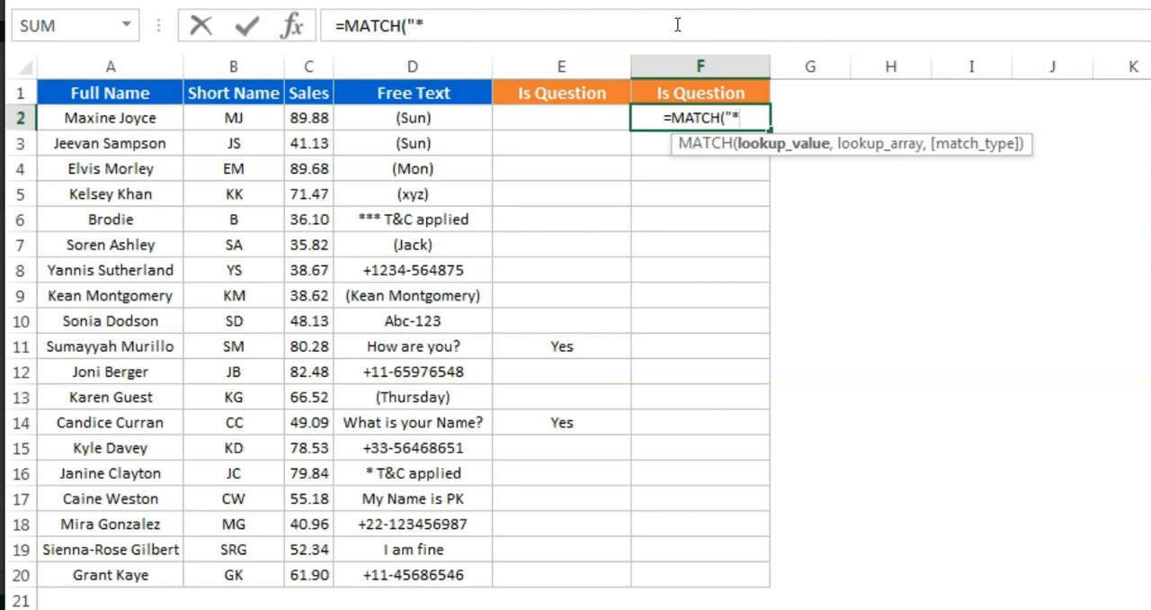
type("~")
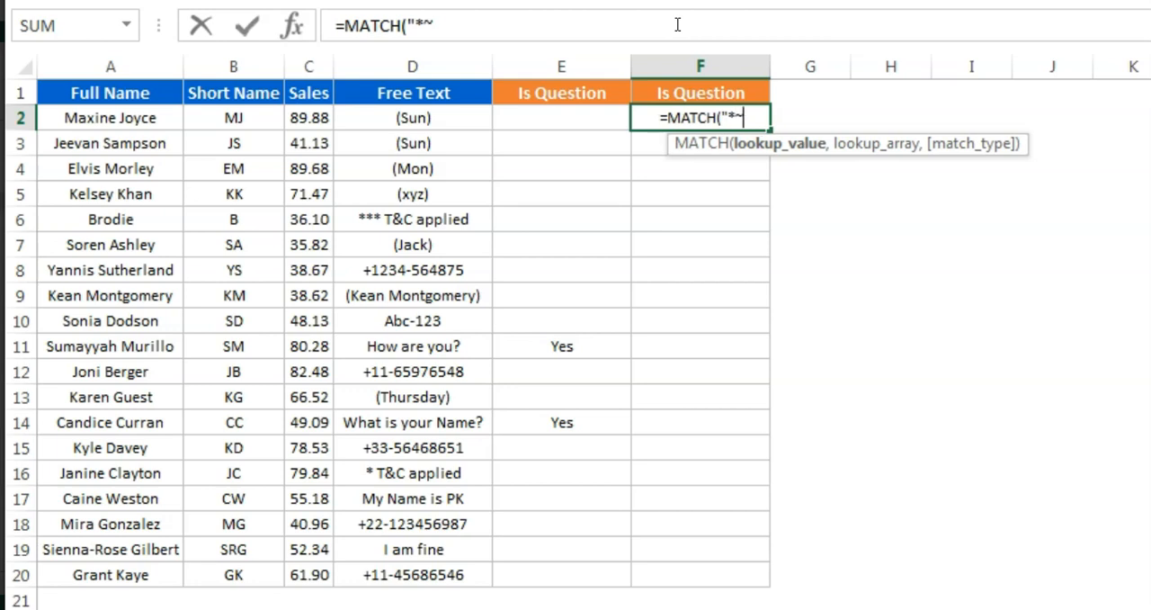
type("?")
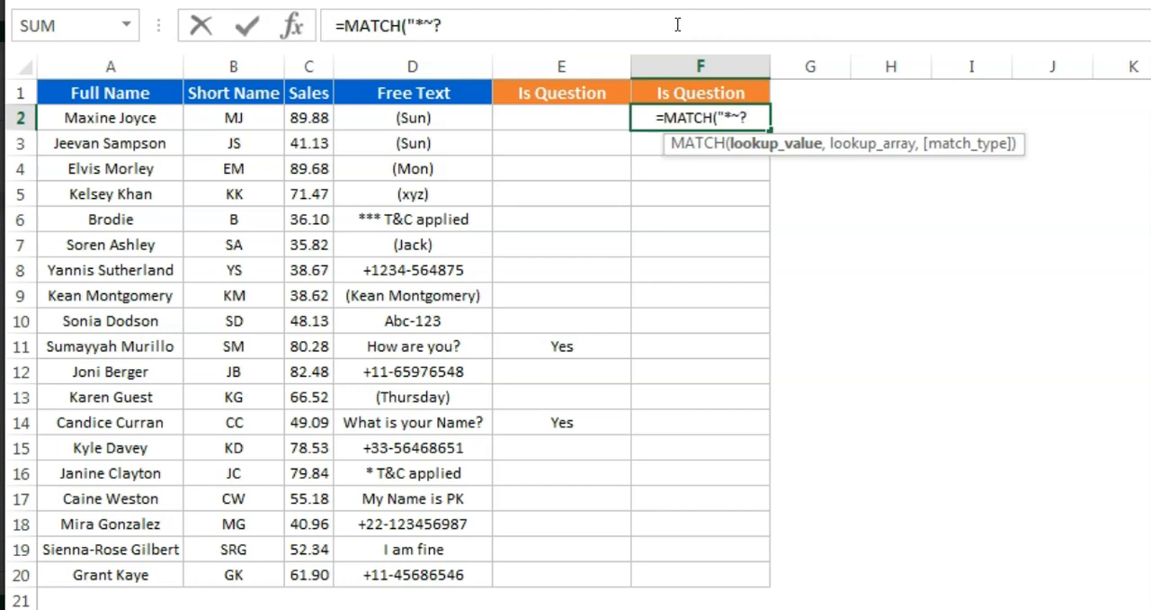
type("*")
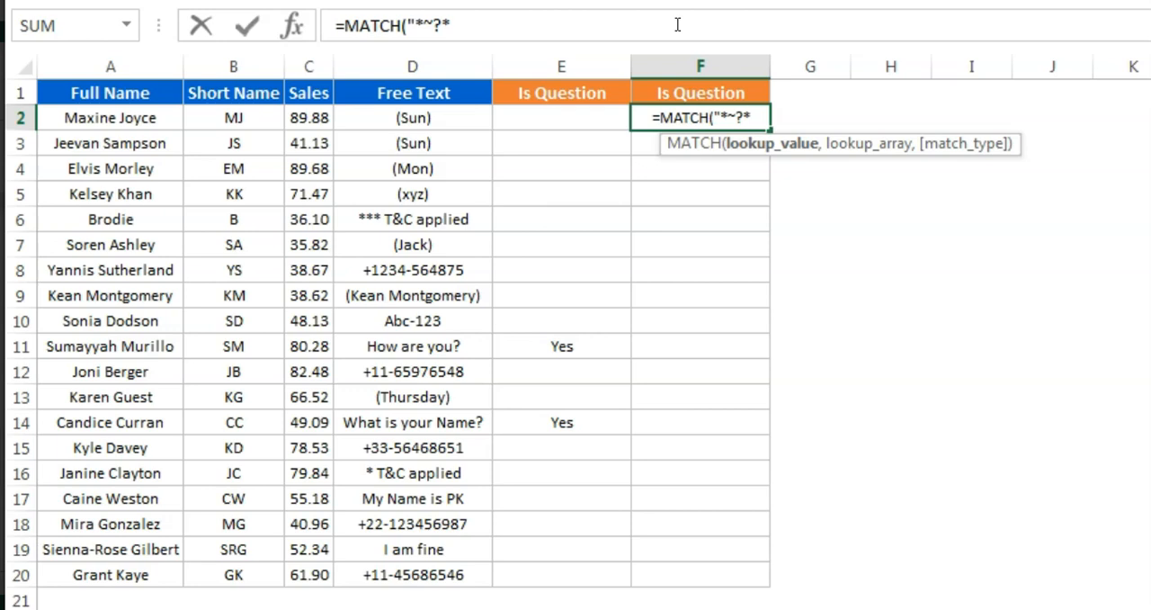
type("\",")
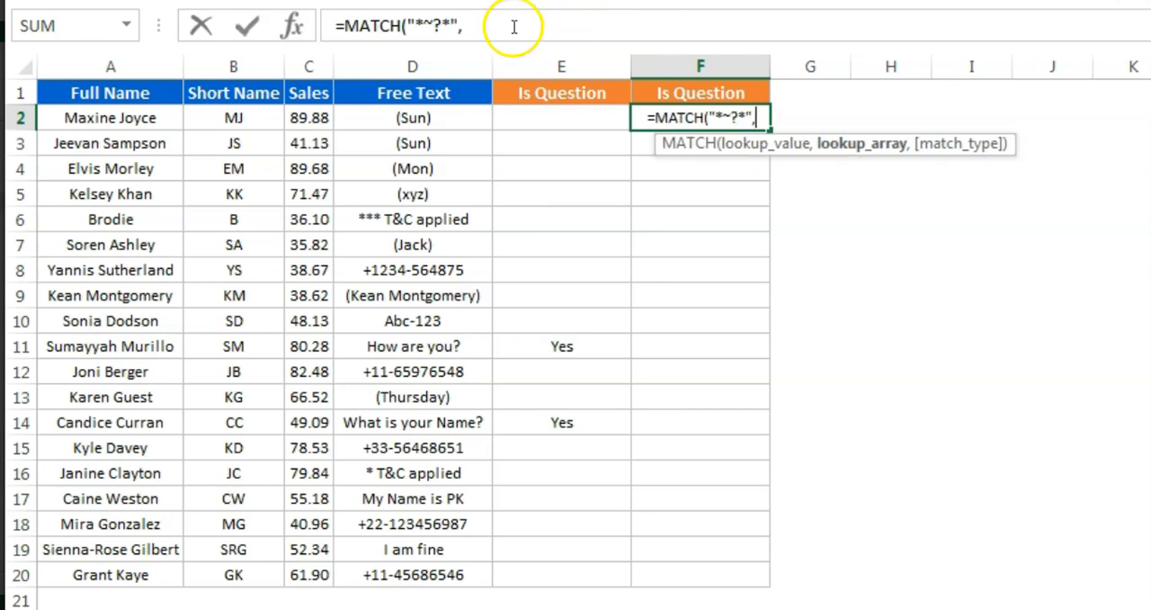
Complete the F2 MATCH formula with D2 as the lookup array and 0 as the match type
left_click(409, 118)
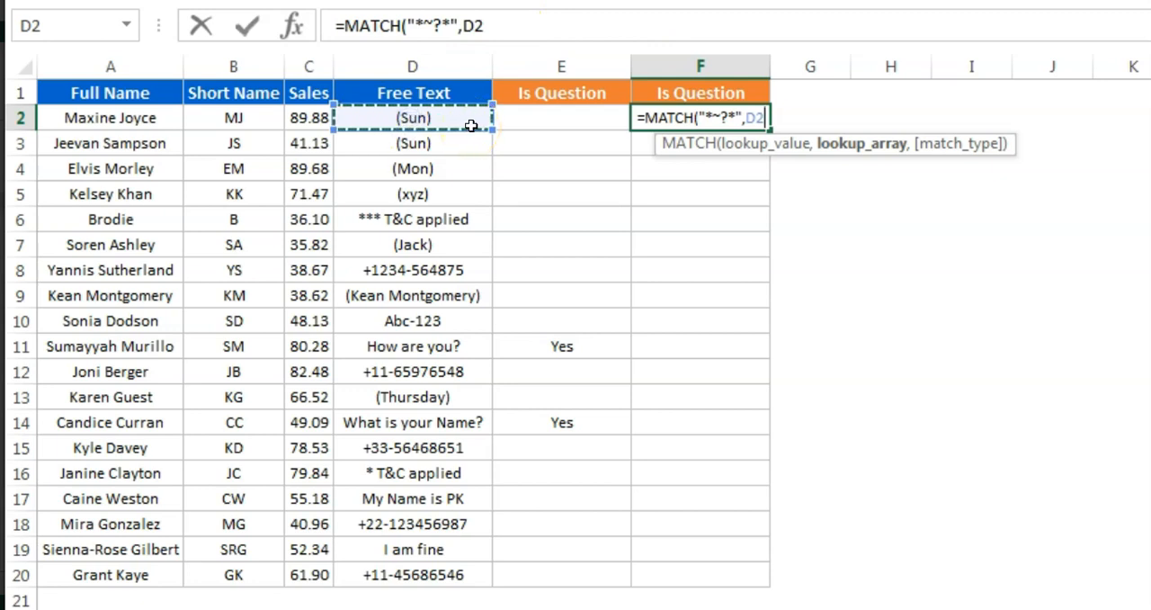
type(",0")
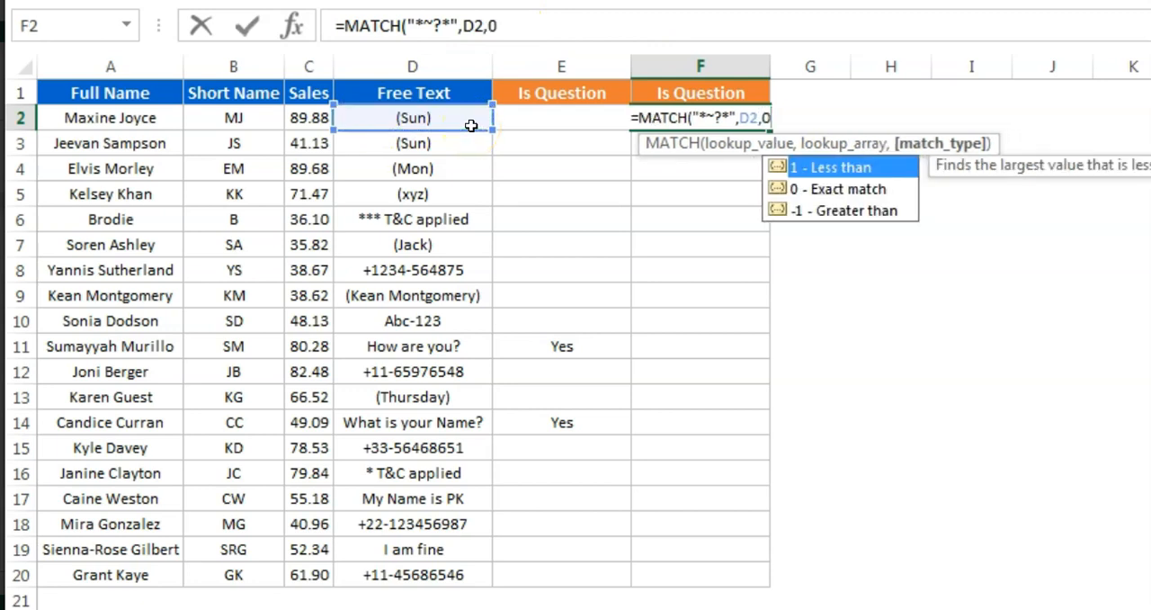
type(")")
key("Return")
key("Up")
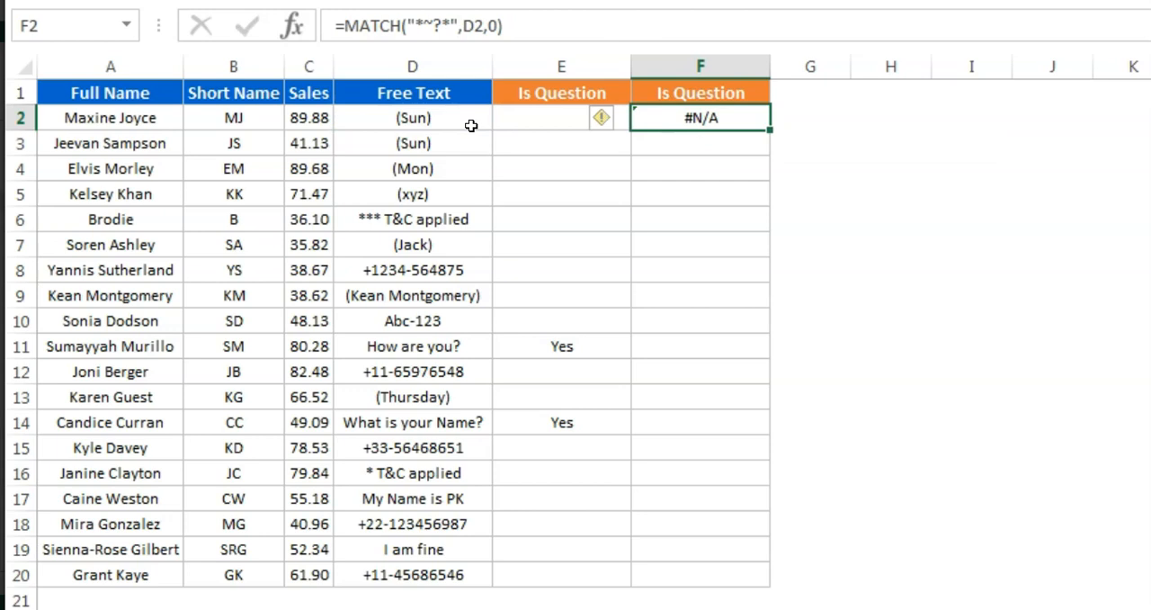
Fill the MATCH formula from F2 down column F to F20
key("Left")
left_click(703, 120)
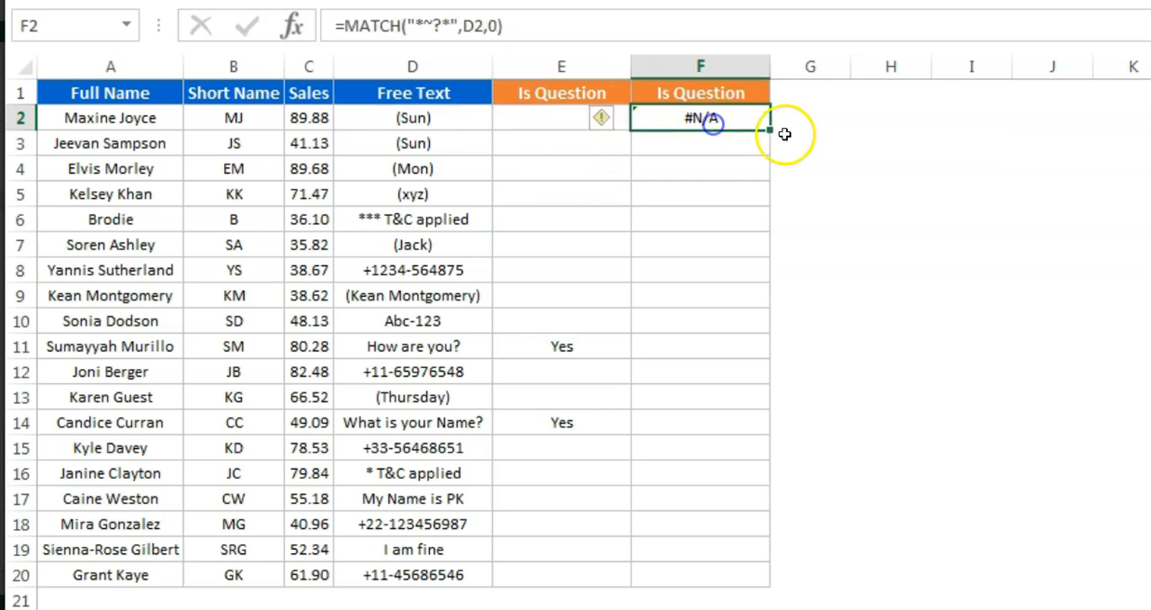
double_click(767, 132)
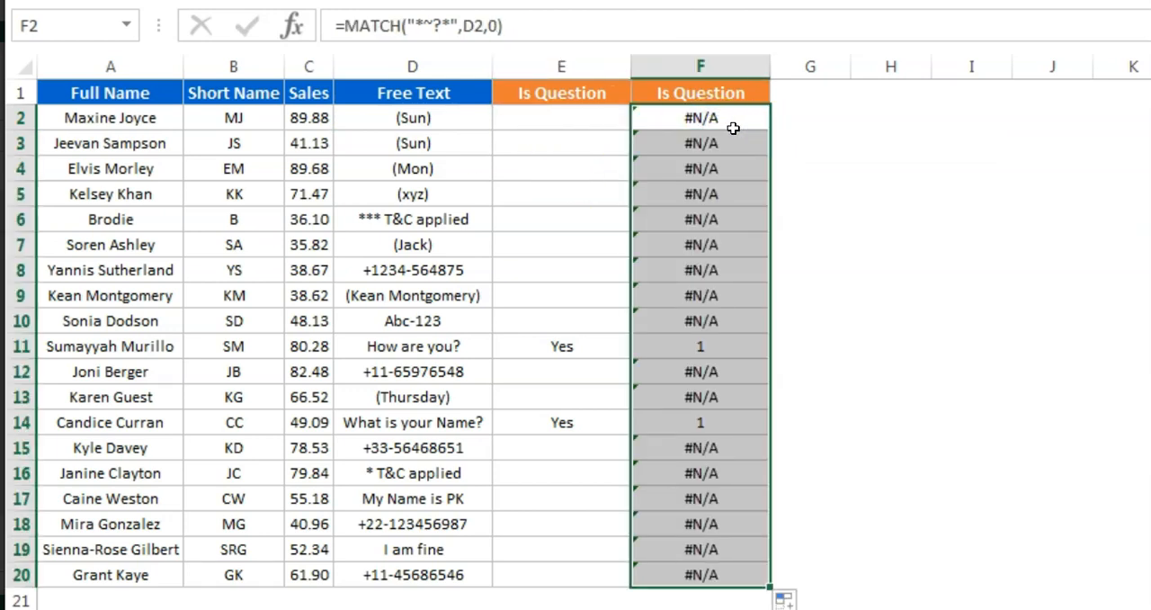
Wrap the MATCH formula in F2 in an ISNUMBER function
left_click(712, 126)
left_click(563, 117)
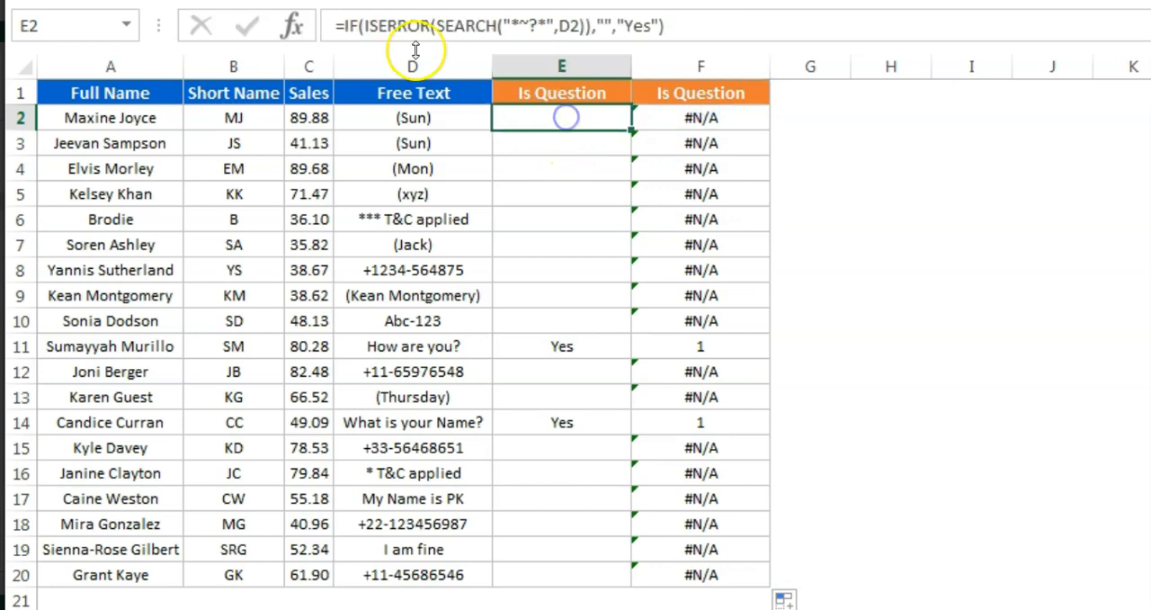
left_click(715, 112)
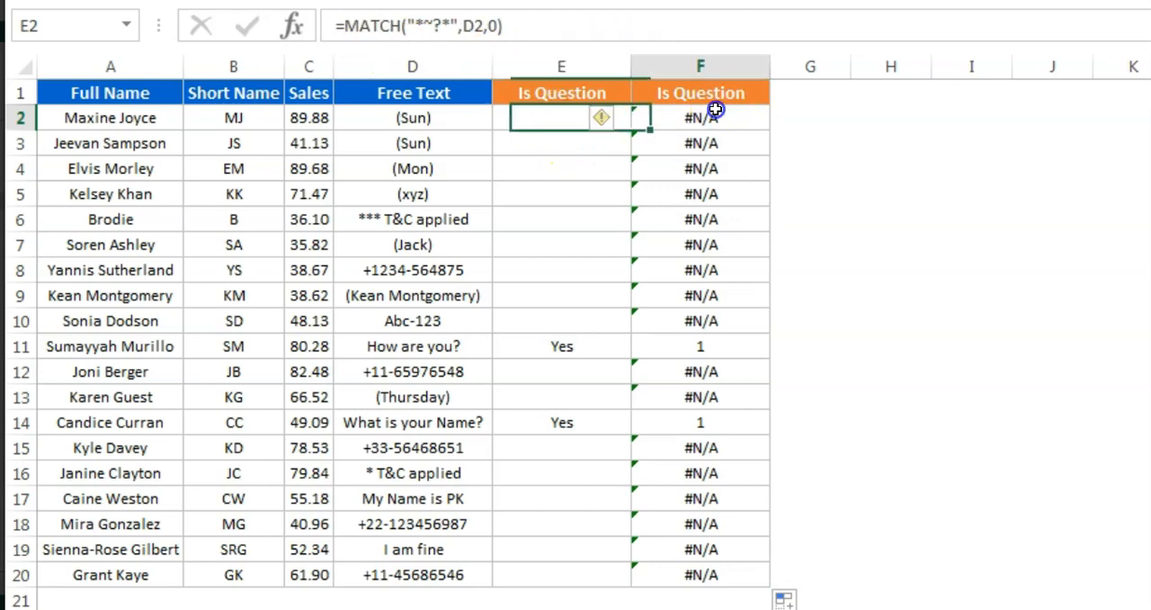
left_click(342, 28)
type("in")
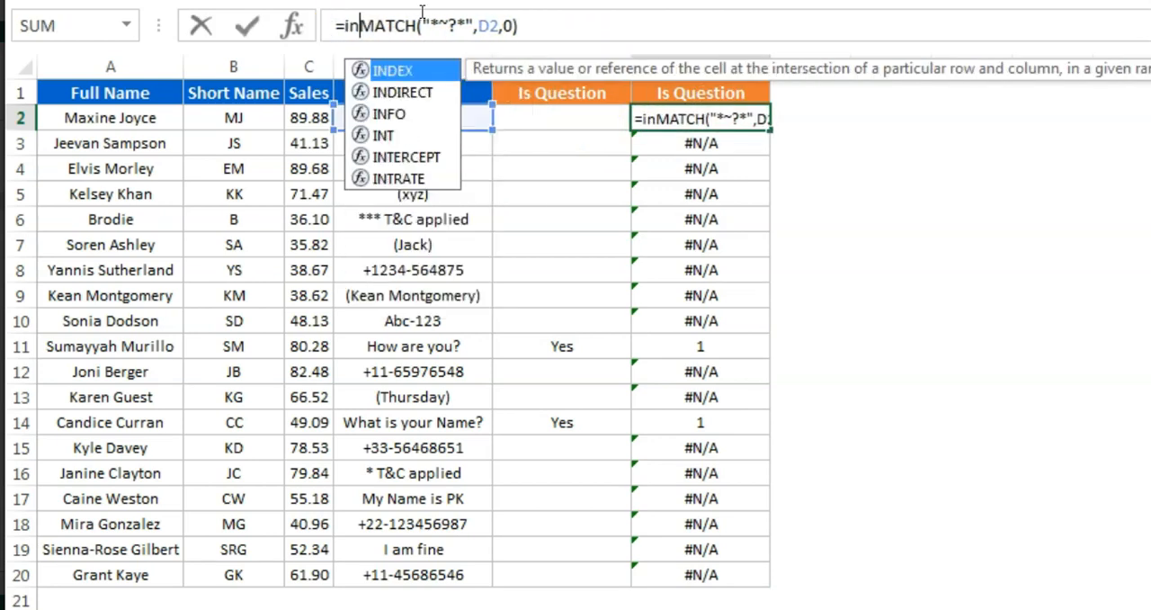
key("BackSpace")
type("snu")
key("Tab")
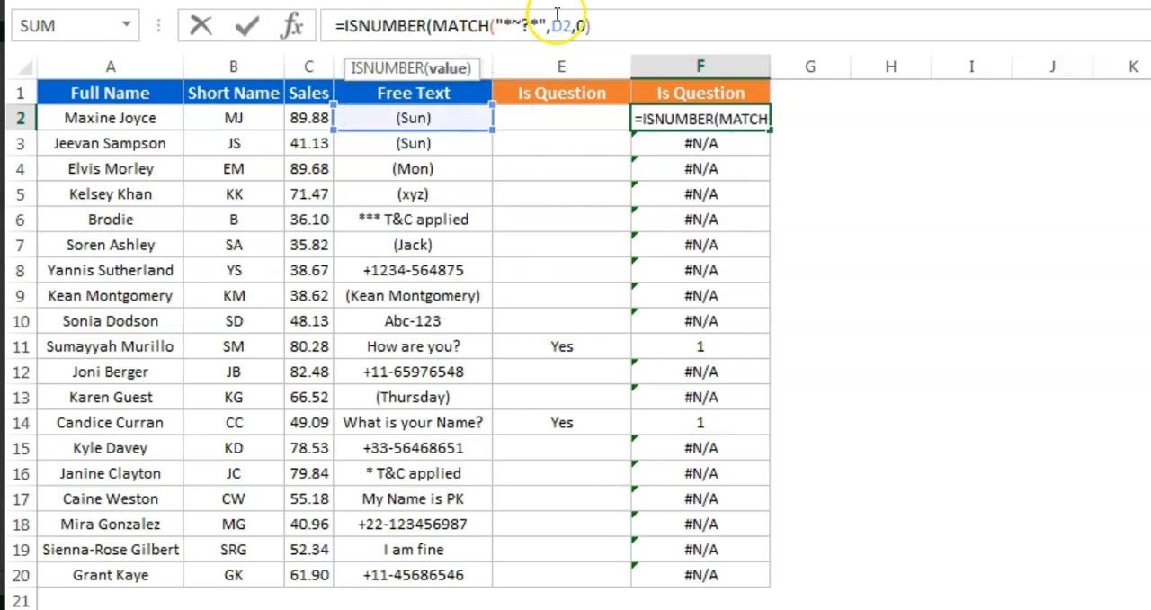
type(")")
key("Return")
key("Up")
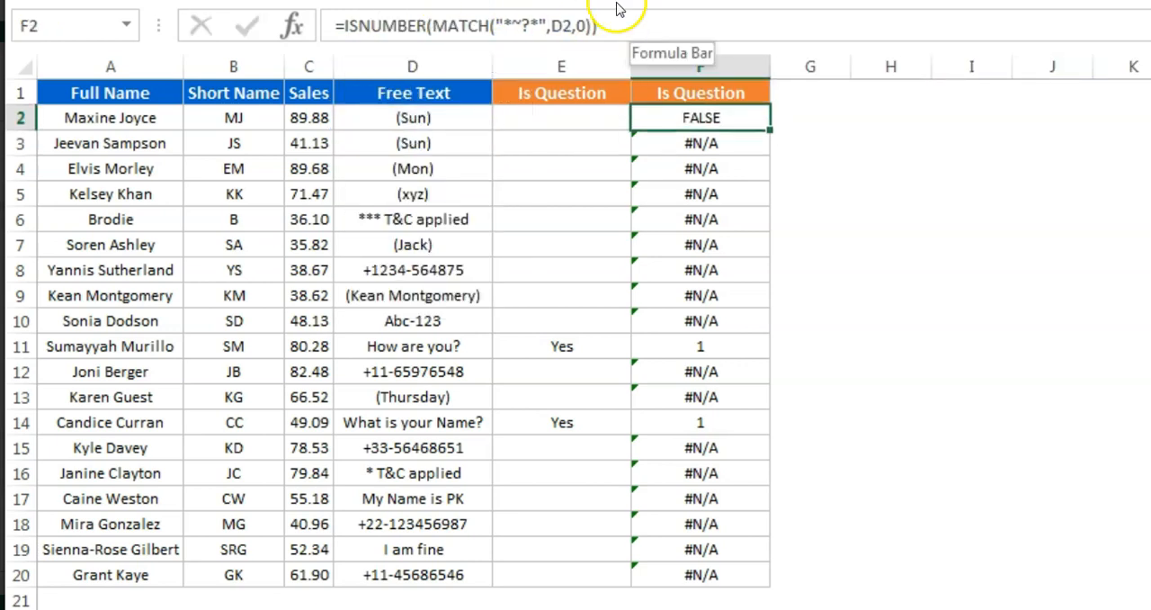
Wrap the F2 formula in IF, returning "Yes" when the ISNUMBER test is true and blank text otherwise
left_click(343, 25)
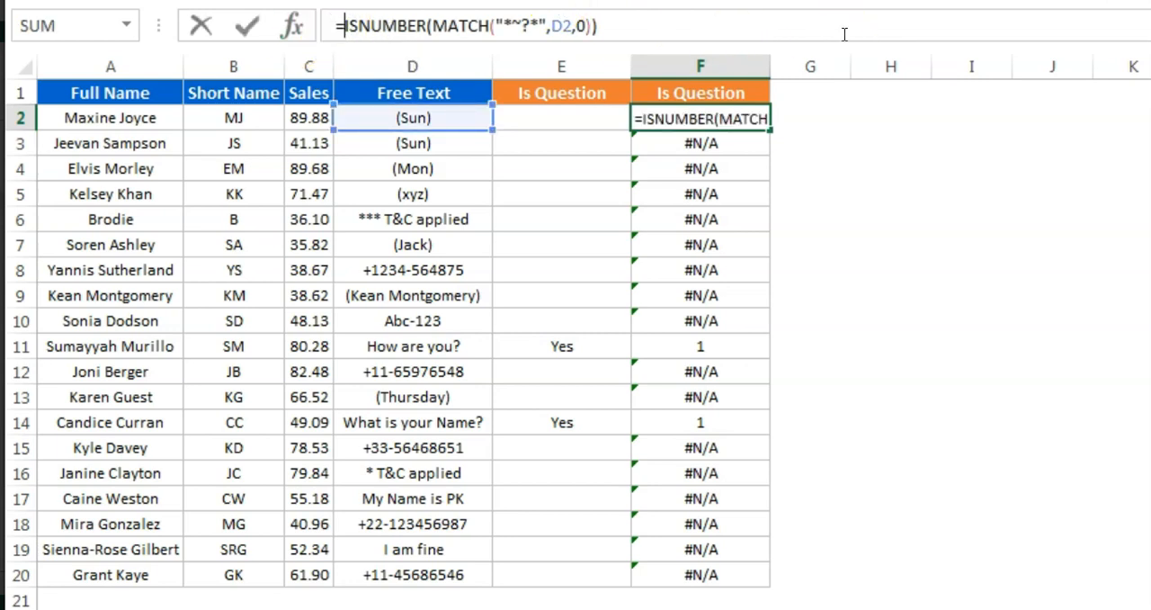
type("IF(")
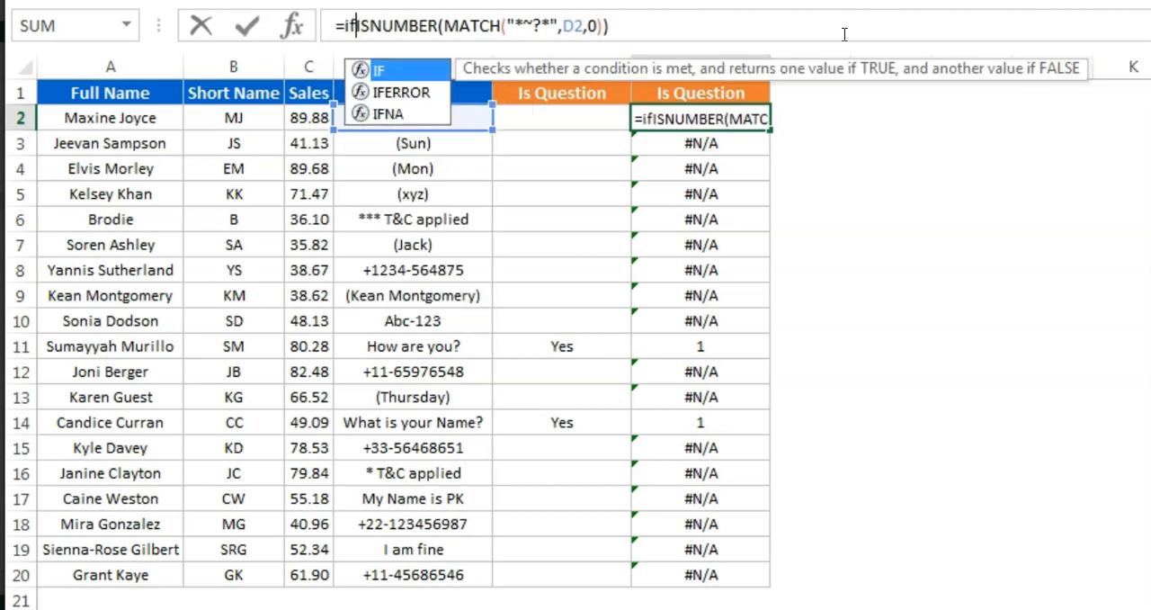
left_click(820, 28)
type(",")
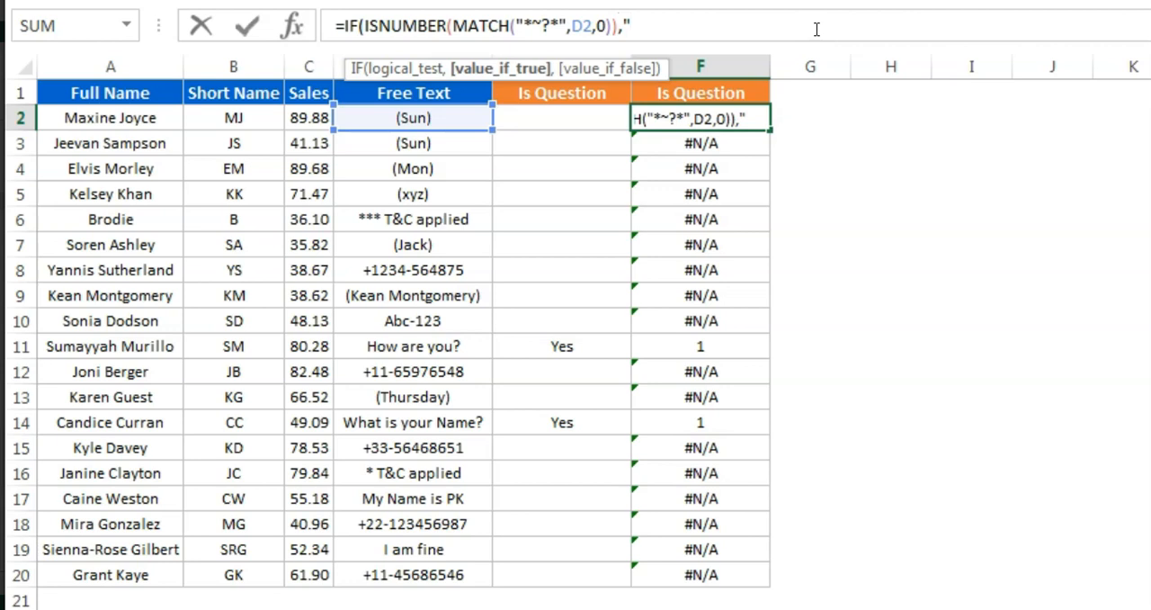
type("\"Yes\",")
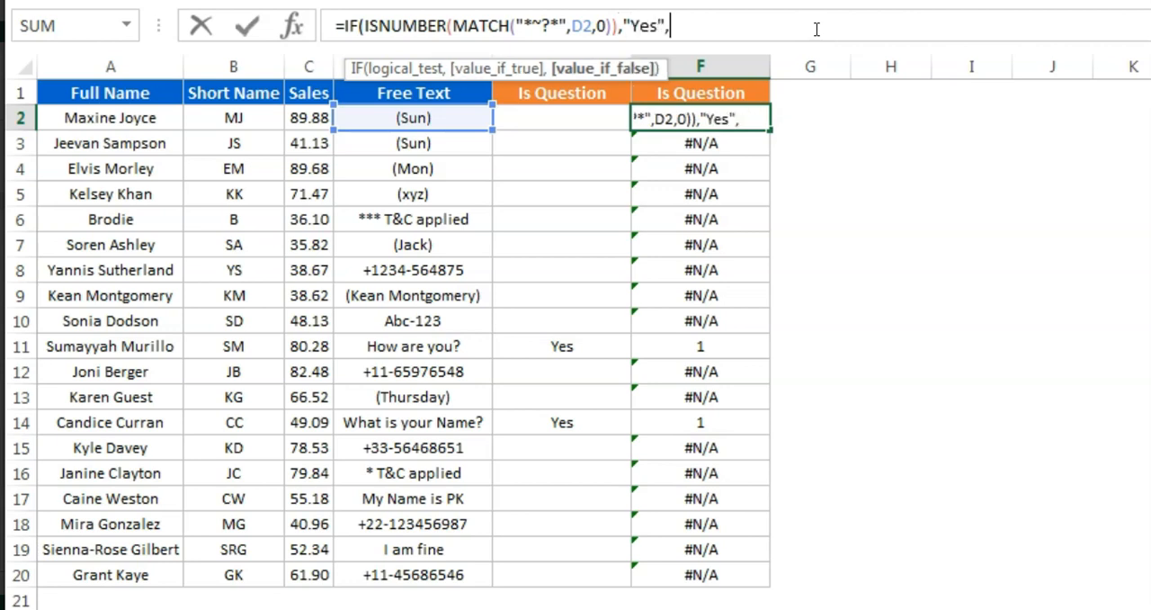
key("Return")
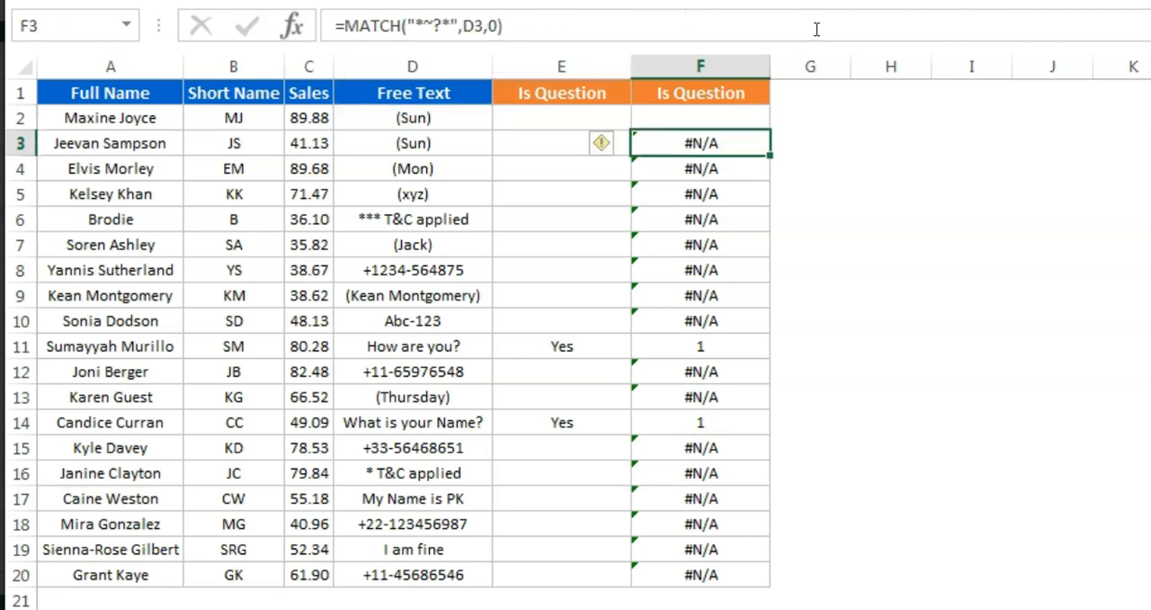
Fill the IF formula from F2 down column F to F20
key("Up")
key("ctrl+shift+Down")
key("ctrl+d")
key("Down")
key("Down")
key("Down")
key("Down")
key("Down")
key("Up")
key("Up")
key("Up")
key("Up")
key("Up")
key("Up")
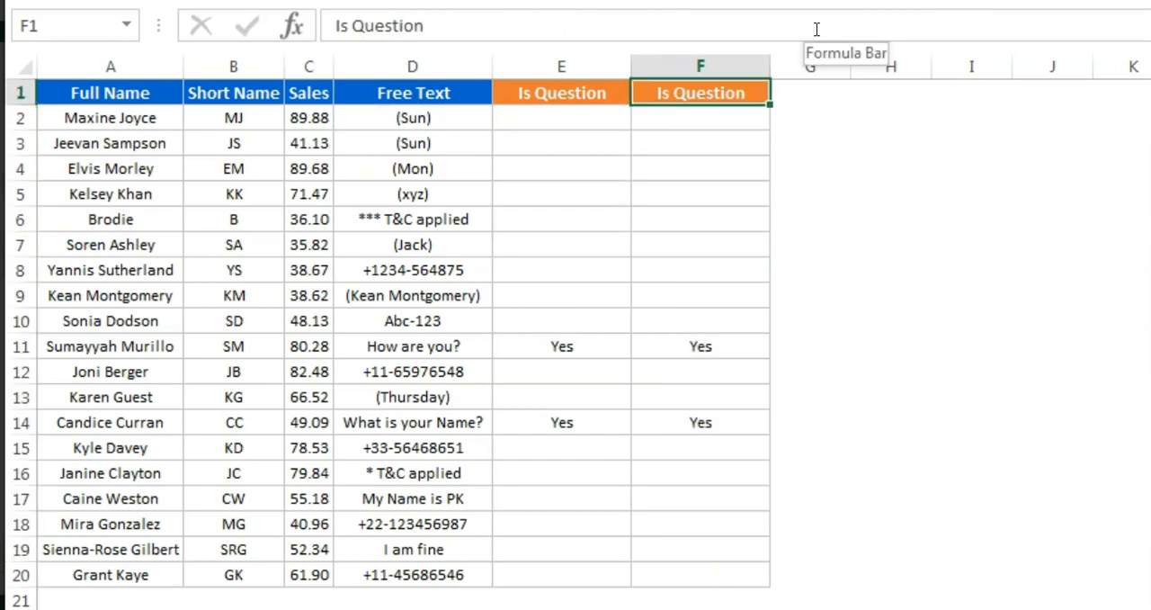
key("Left")
key("Left")
key("Right")
key("Down")
key("Up")
key("Right")
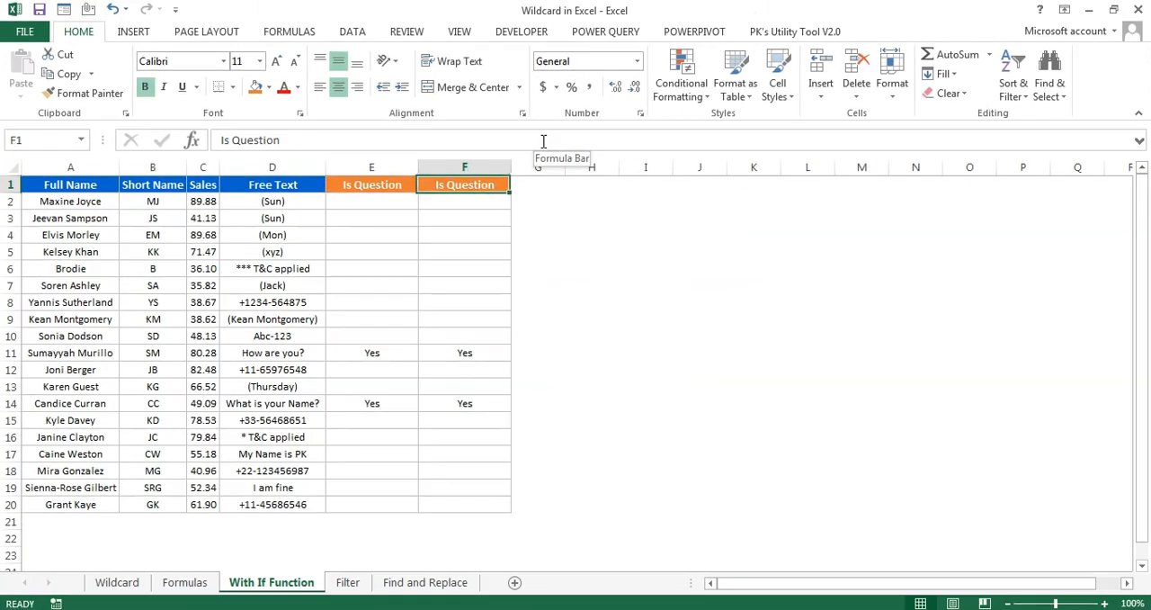
key("Down")
key("Up")
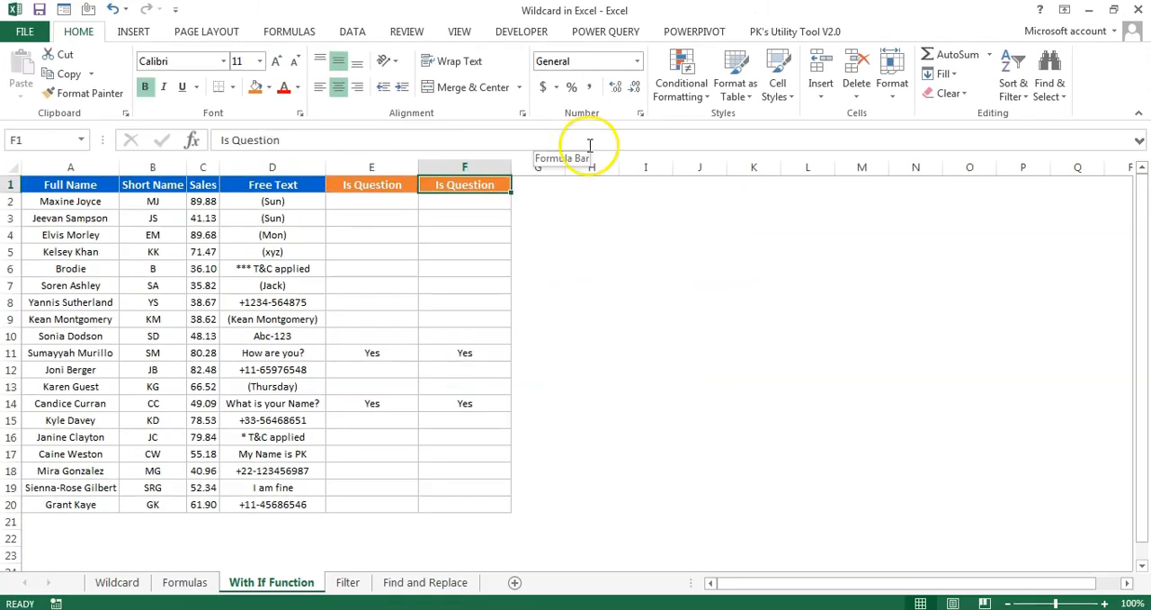
Open the Filter sheet and turn on filters for the table's header row
left_click(349, 583)
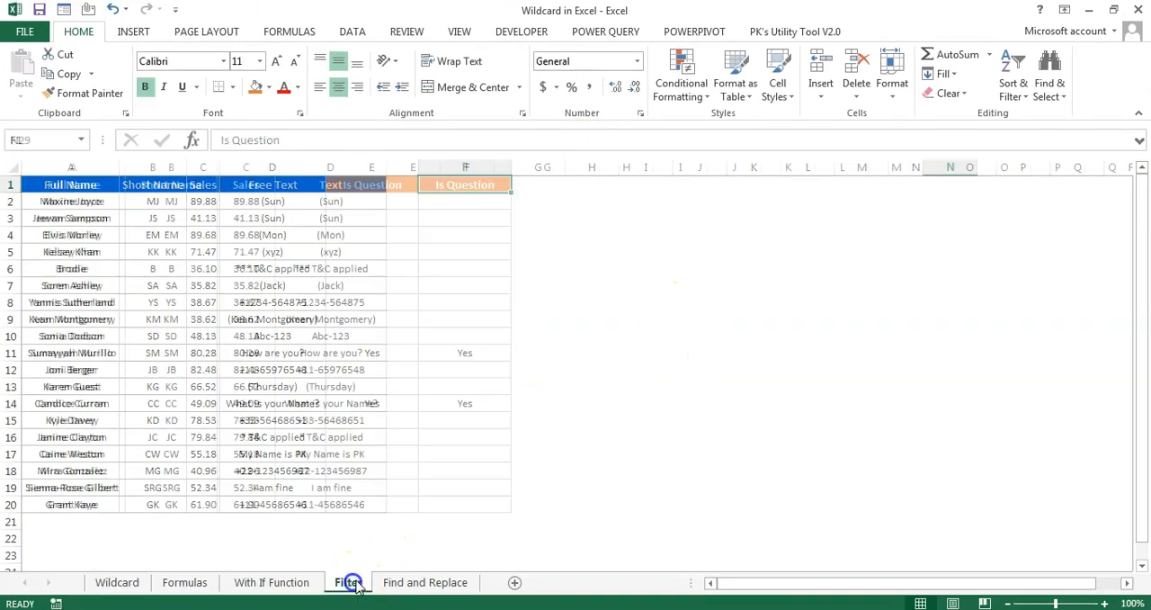
left_click(76, 185)
key("ctrl+shift+l")
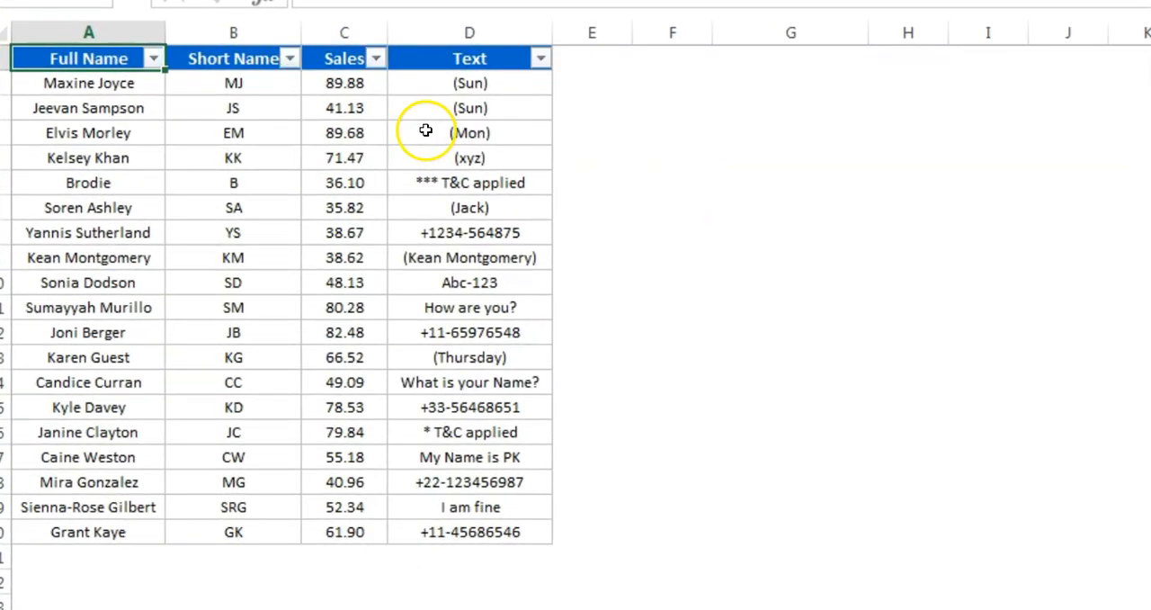
Search the Full Name column's filter list for "K*" and close it without applying a filter
key("alt+Down")
left_click_drag(296, 334, 299, 310)
left_click(93, 273)
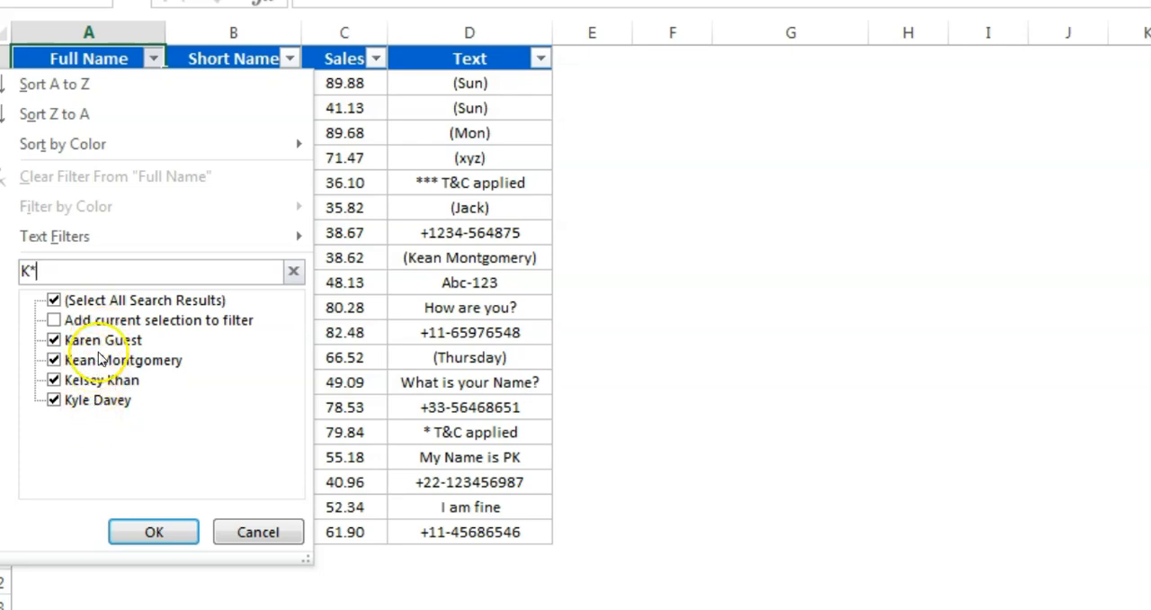
left_click(406, 113)
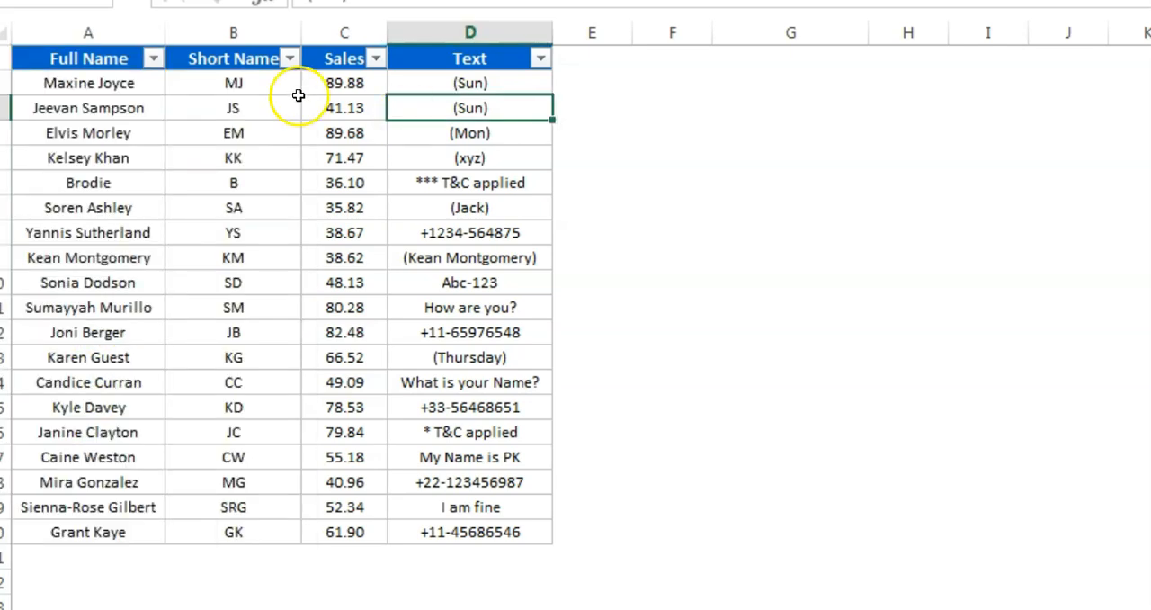
Search the Short Name column's filter list with "???" and "?", closing it without applying a filter
left_click(234, 83)
left_click(290, 59)
left_click(113, 271)
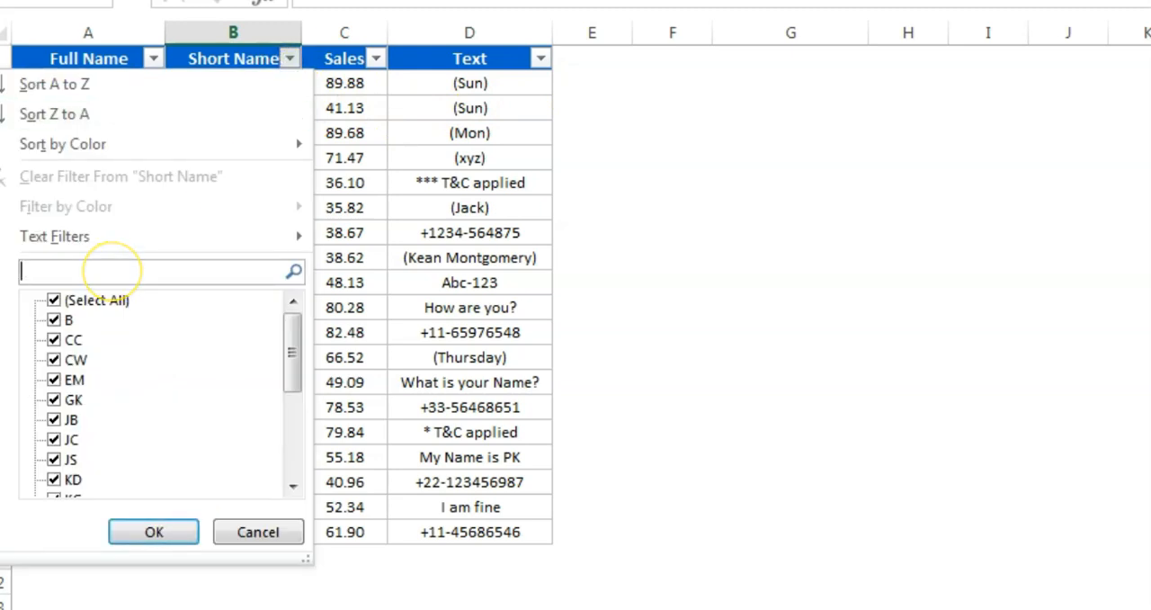
type("???")
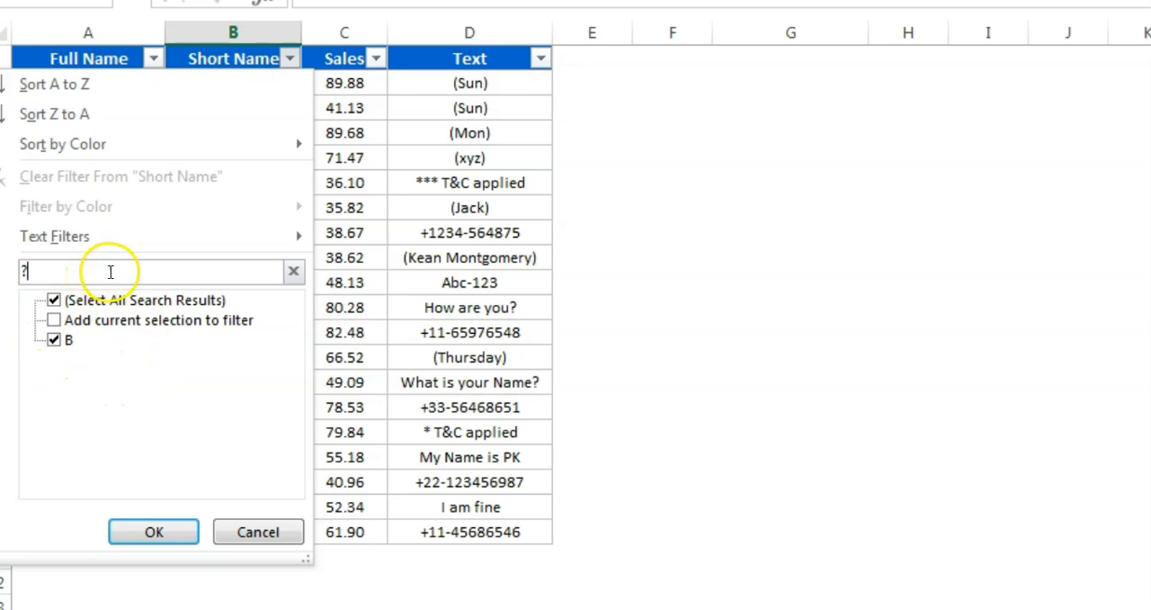
key("Escape")
Search the Text column's filter list for "?" and cancel without applying a filter
left_click(373, 86)
left_click(471, 63)
left_click(488, 112)
left_click(540, 59)
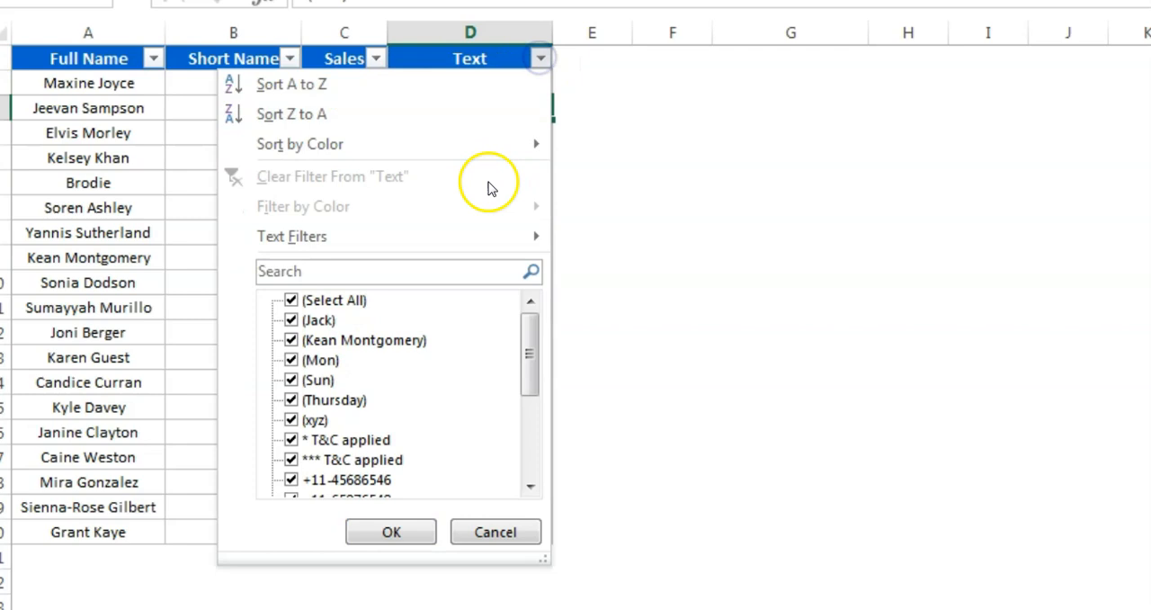
mouse_move(525, 337)
left_mouse_down()
mouse_move(527, 463)
mouse_move(527, 340)
left_mouse_up()
left_click(357, 276)
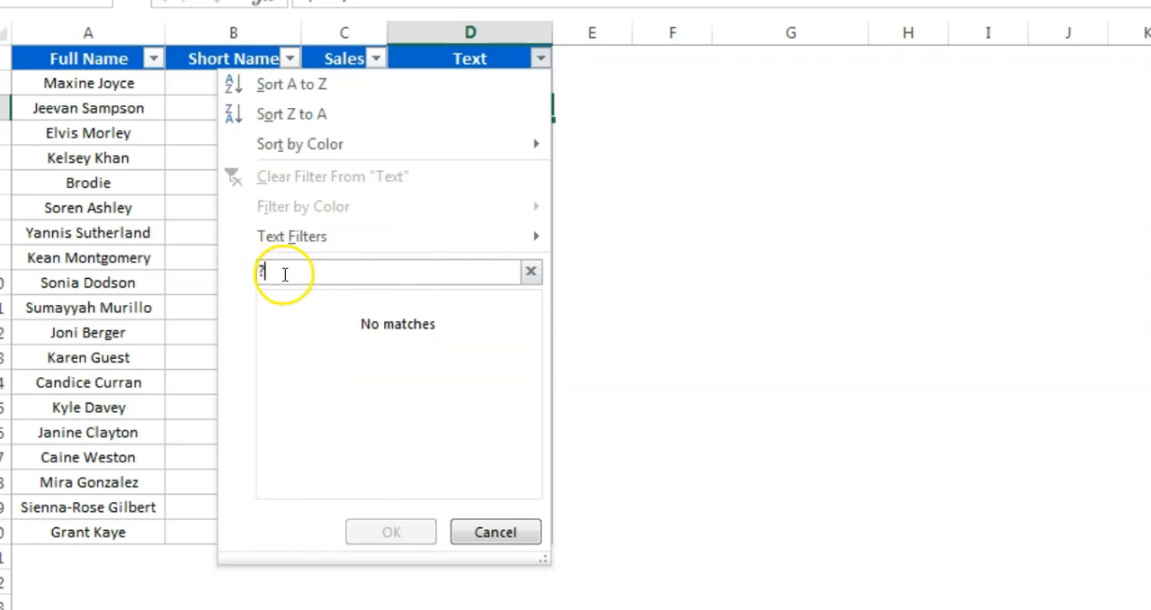
left_click(509, 531)
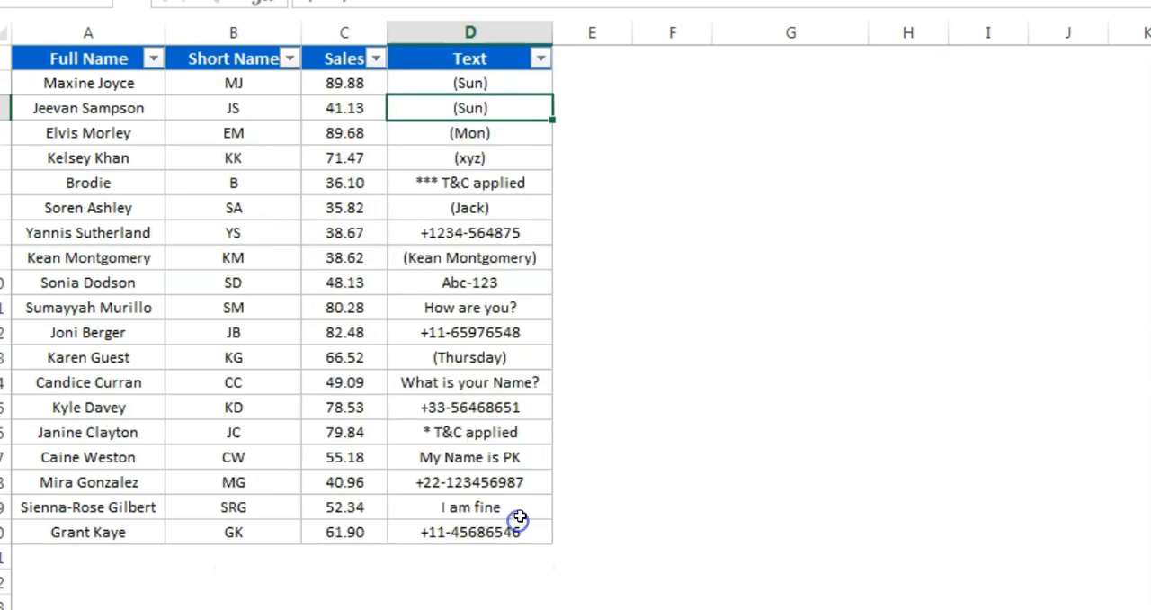
Filter the Text column to entries ending in a literal question mark using the search text "*~?"
left_click(477, 132)
left_click(486, 180)
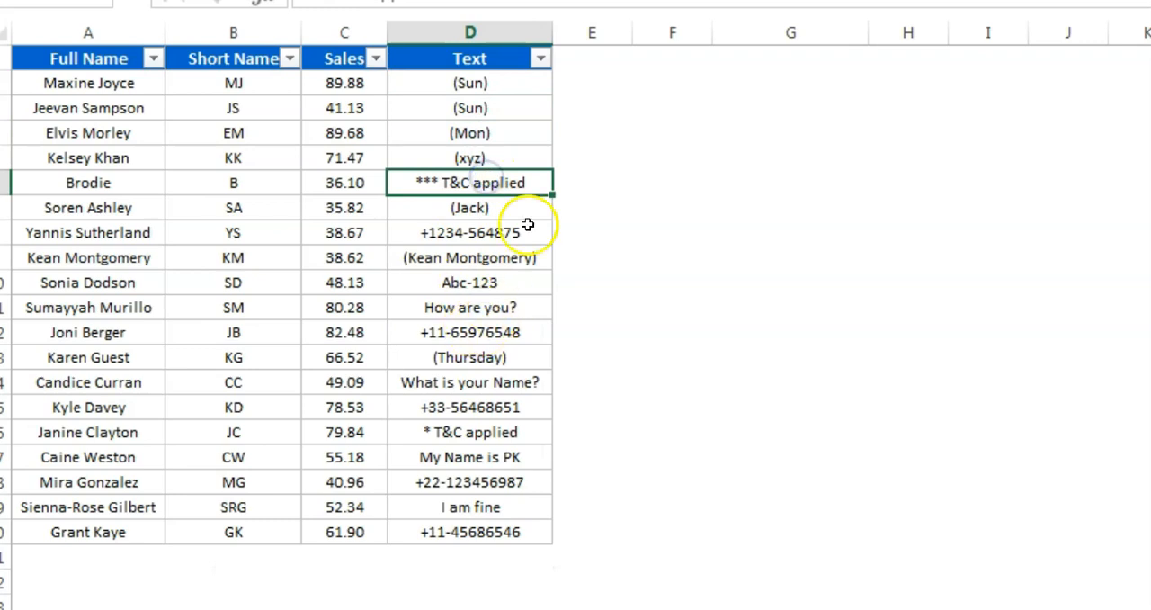
left_click_drag(465, 80, 452, 530)
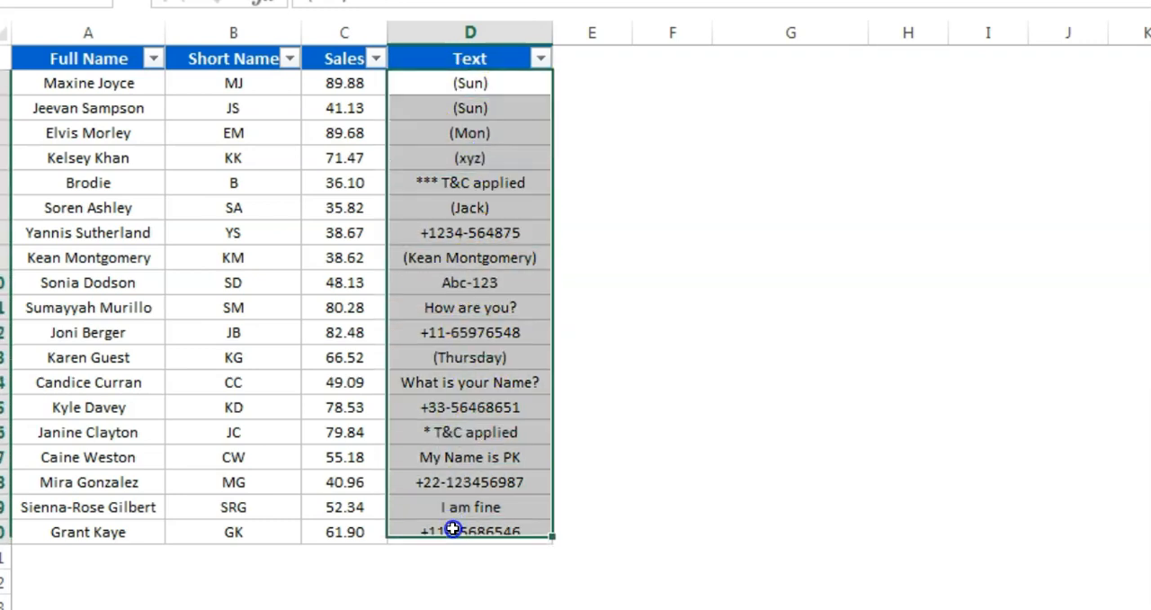
left_click(540, 61)
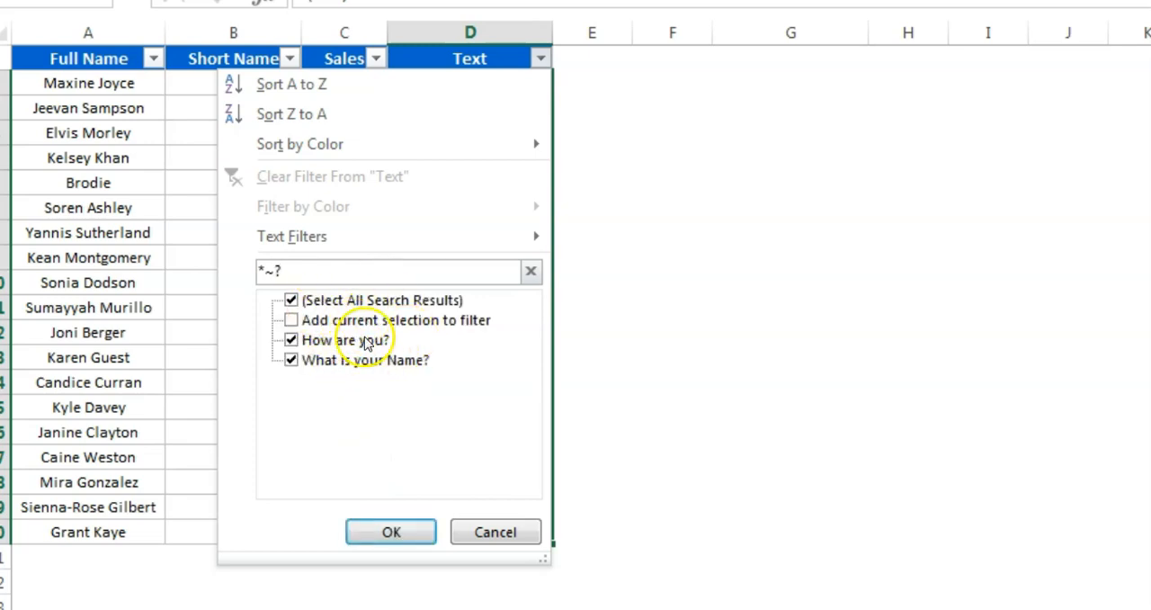
left_click(396, 531)
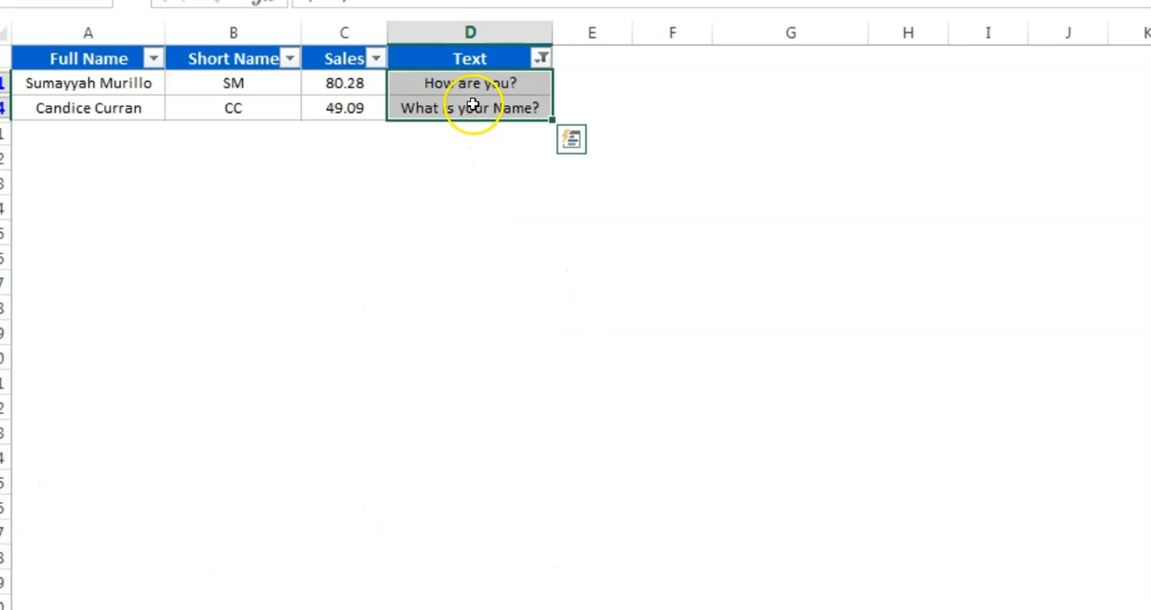
Remove the filters from the table and open the Find and Replace sheet
left_click(491, 57)
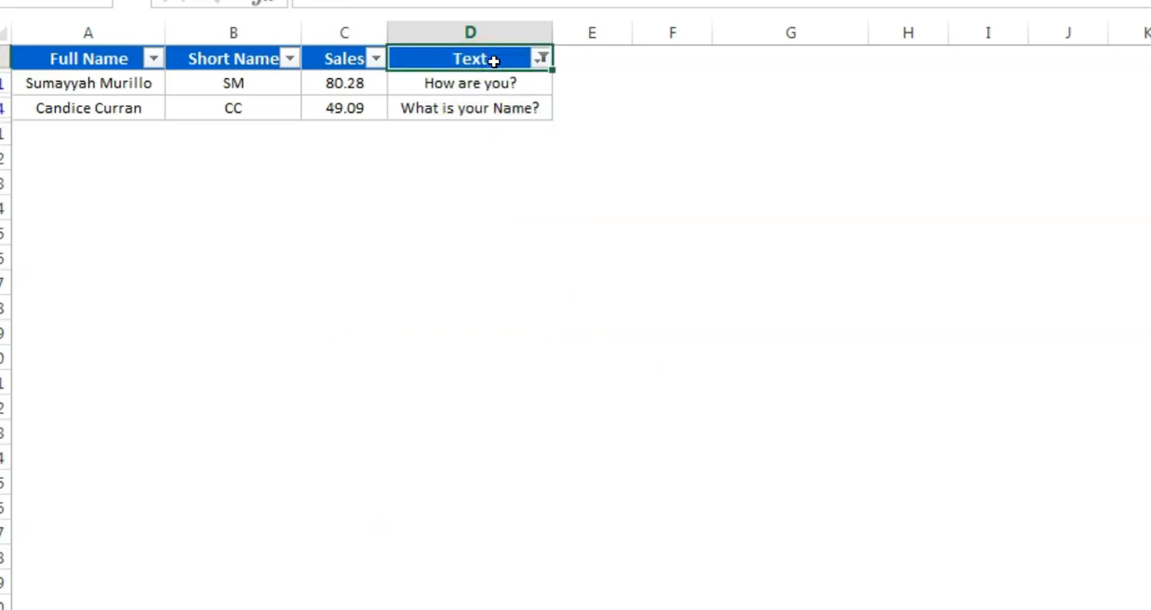
key("ctrl+shift+l")
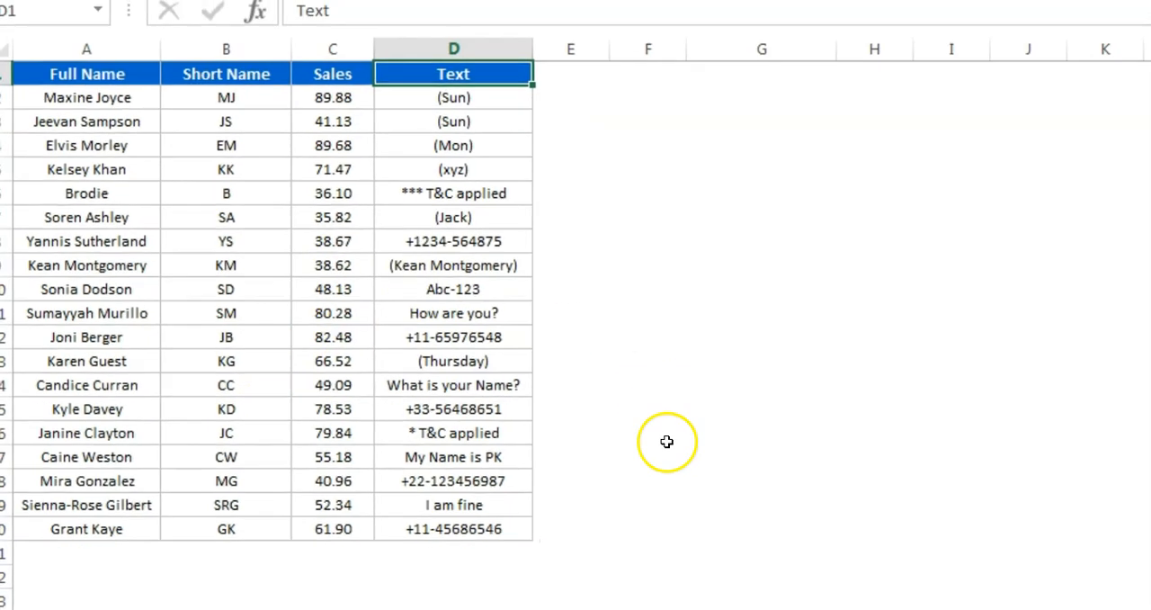
left_click(422, 583)
left_click(365, 300)
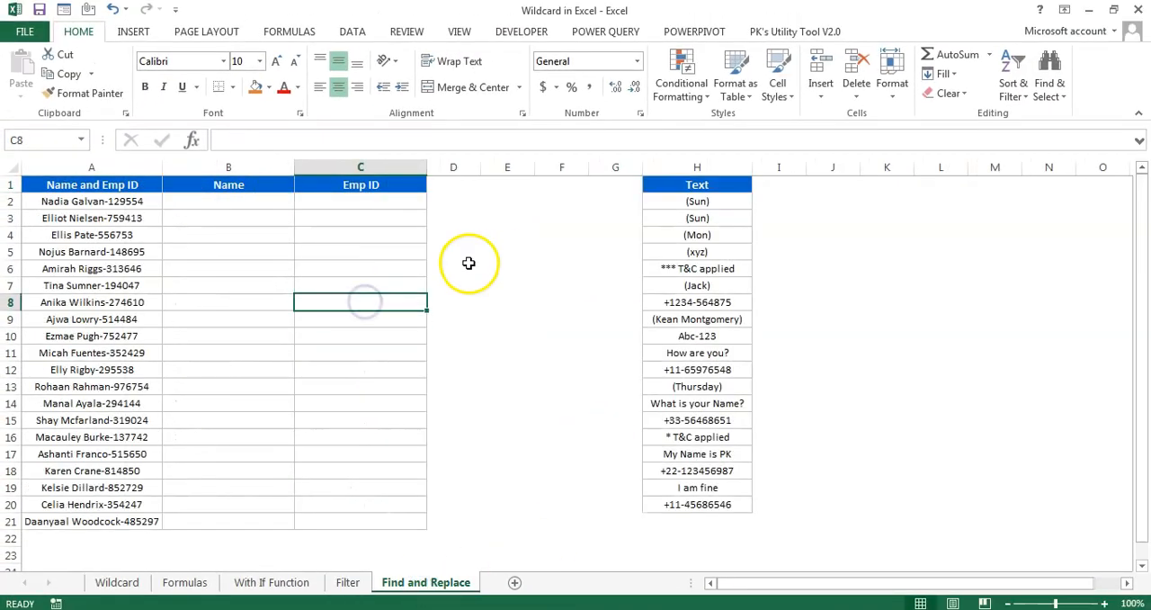
Copy the Name and Emp ID entries in A2:A21 into the Name column starting at B2
left_click_drag(79, 200, 95, 504)
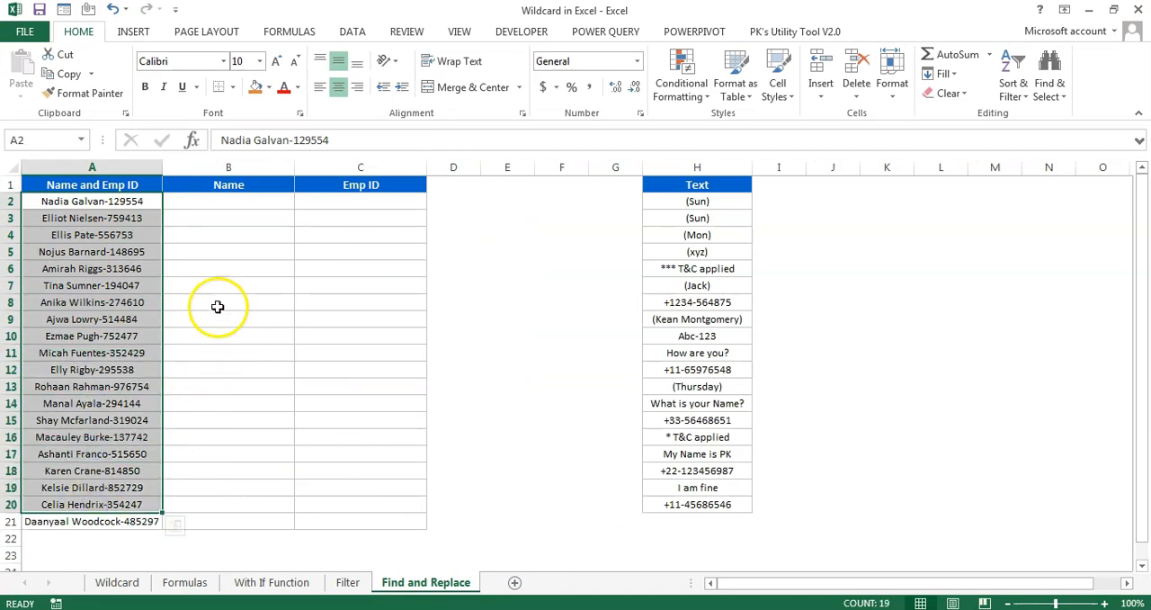
left_click(113, 218)
left_click(112, 201)
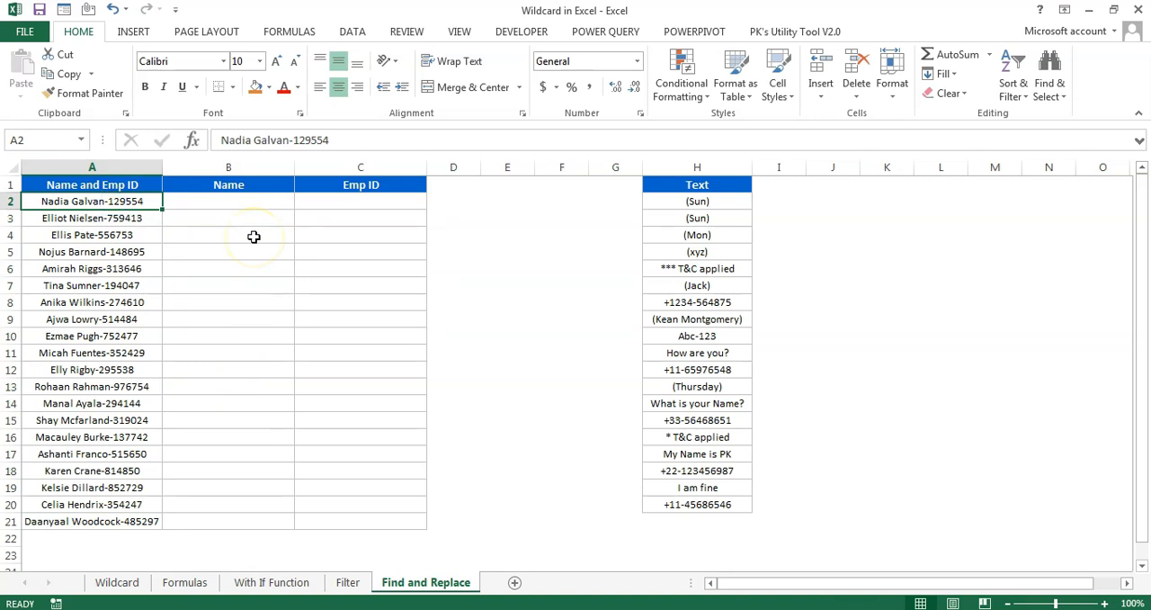
left_click_drag(142, 201, 121, 522)
key("ctrl+c")
key("Right")
key("ctrl+v")
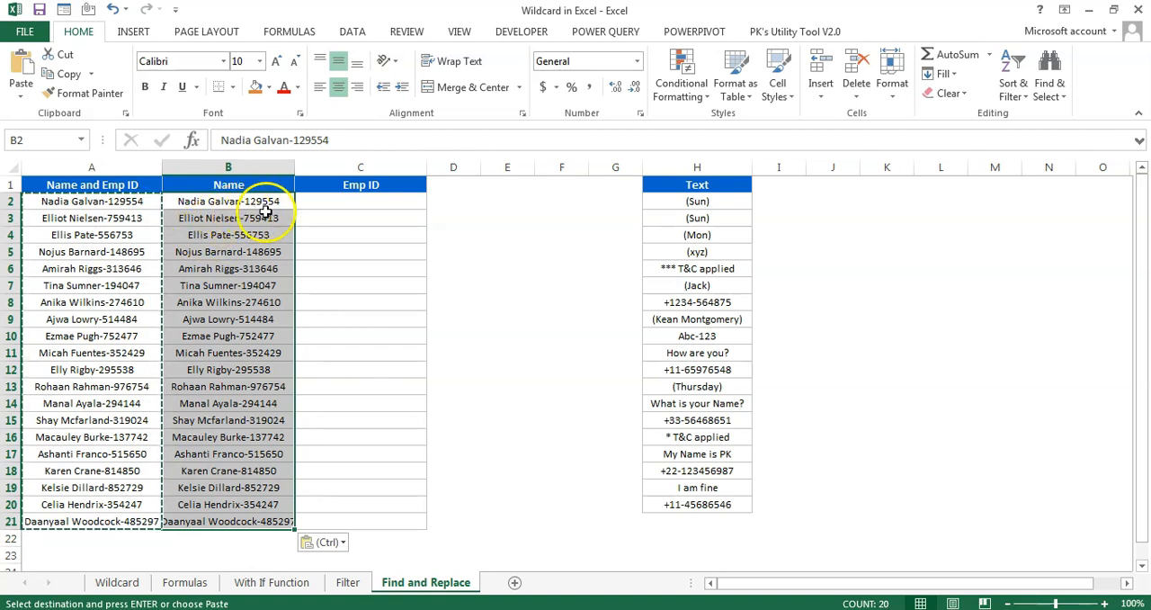
key("Escape")
Autofit the width of column B and copy B2:B21 into the Emp ID column starting at C2
left_click_drag(185, 202, 266, 521)
double_click(295, 168)
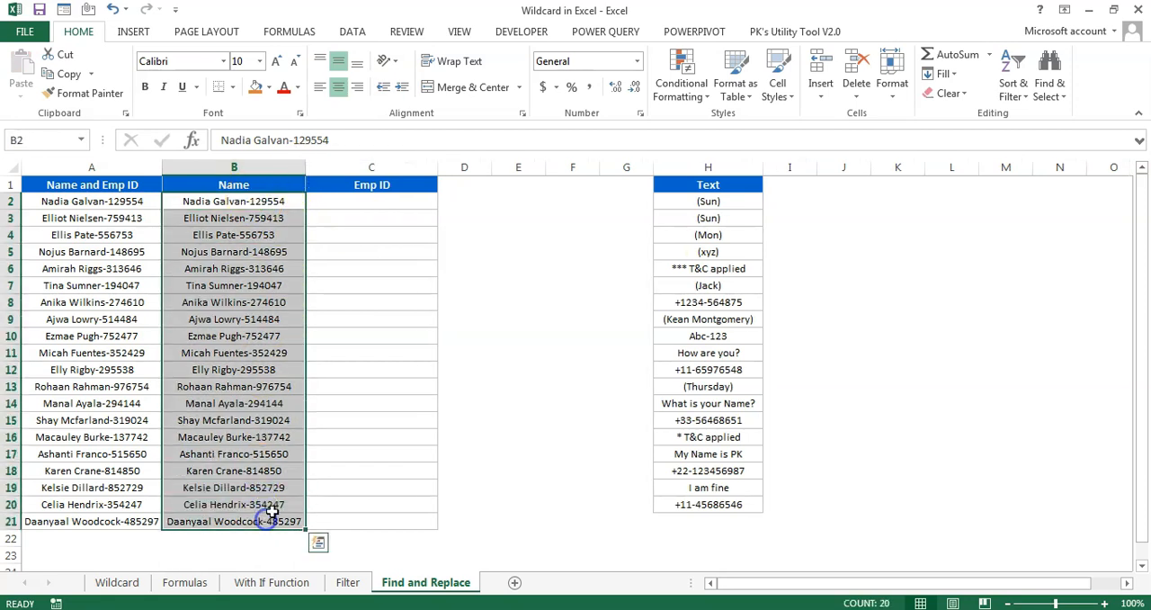
key("ctrl+c")
left_click(382, 199)
key("ctrl+v")
key("Escape")
Replace all occurrences of "*-" with nothing in B2:B21
left_click_drag(255, 200, 260, 513)
key("ctrl+h")
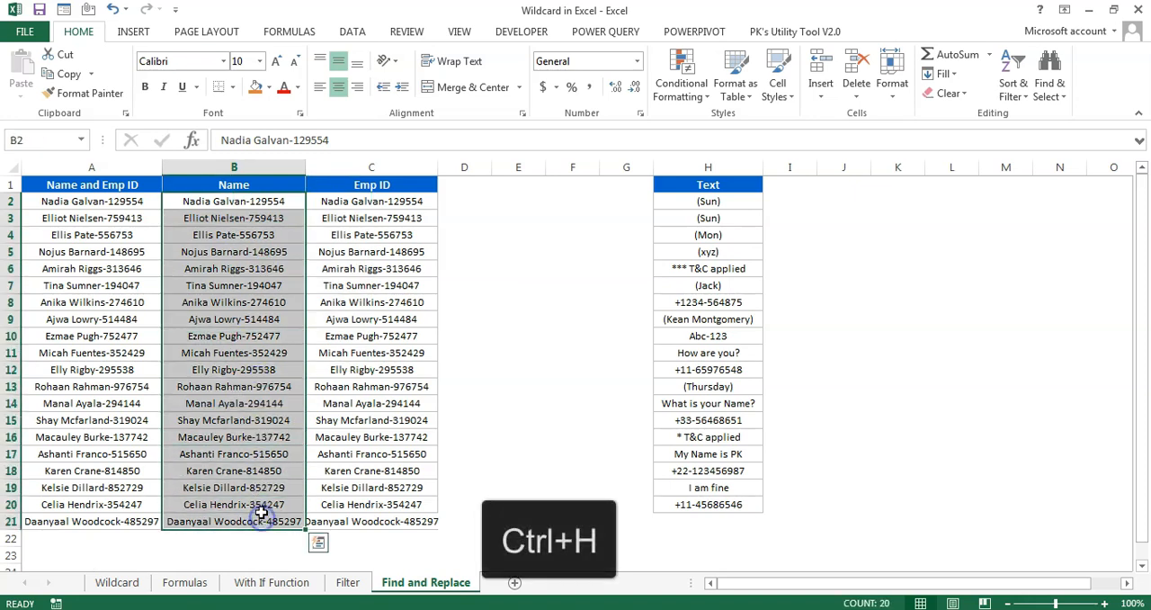
left_click_drag(711, 239, 501, 269)
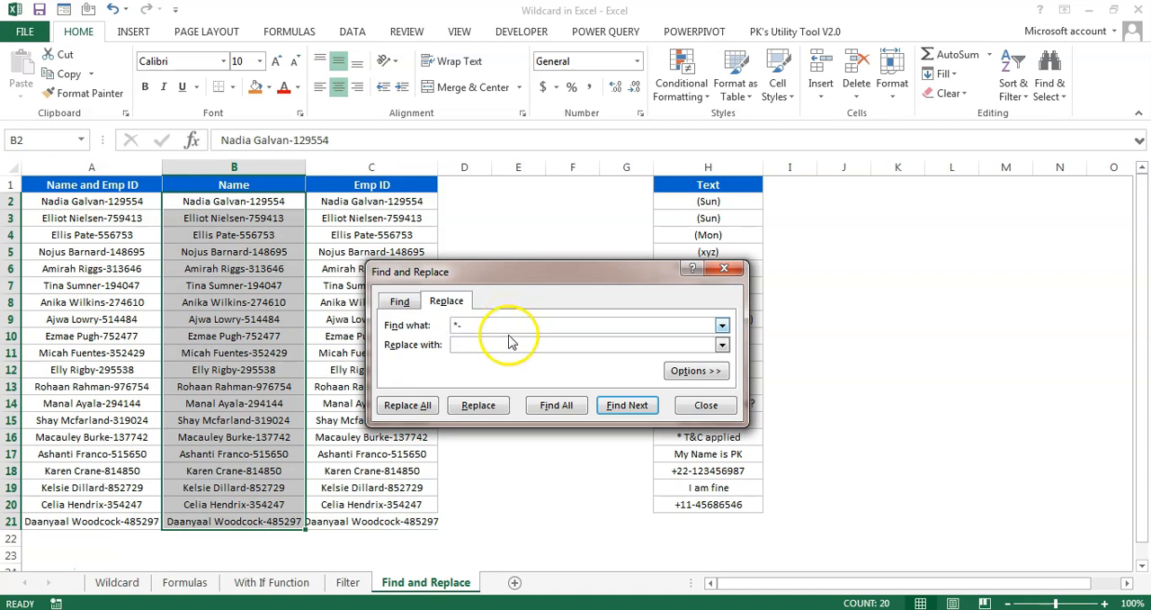
left_click(410, 406)
left_click(578, 357)
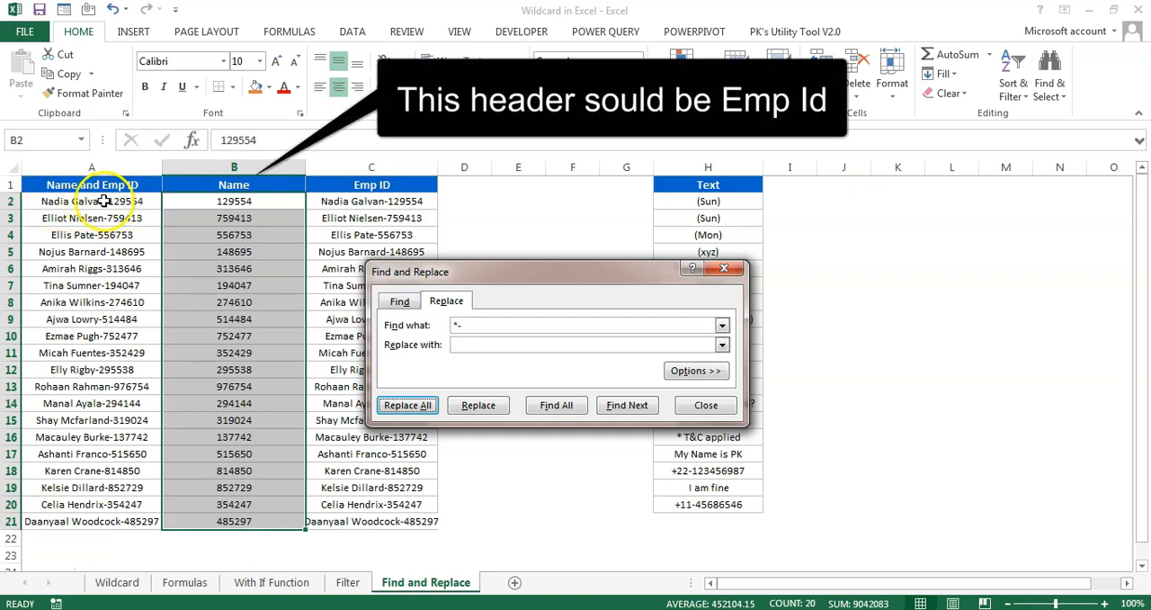
Replace all occurrences of "-*" with nothing in the Emp ID column entries C2:C21
left_click(584, 272)
left_click_drag(584, 272, 724, 252)
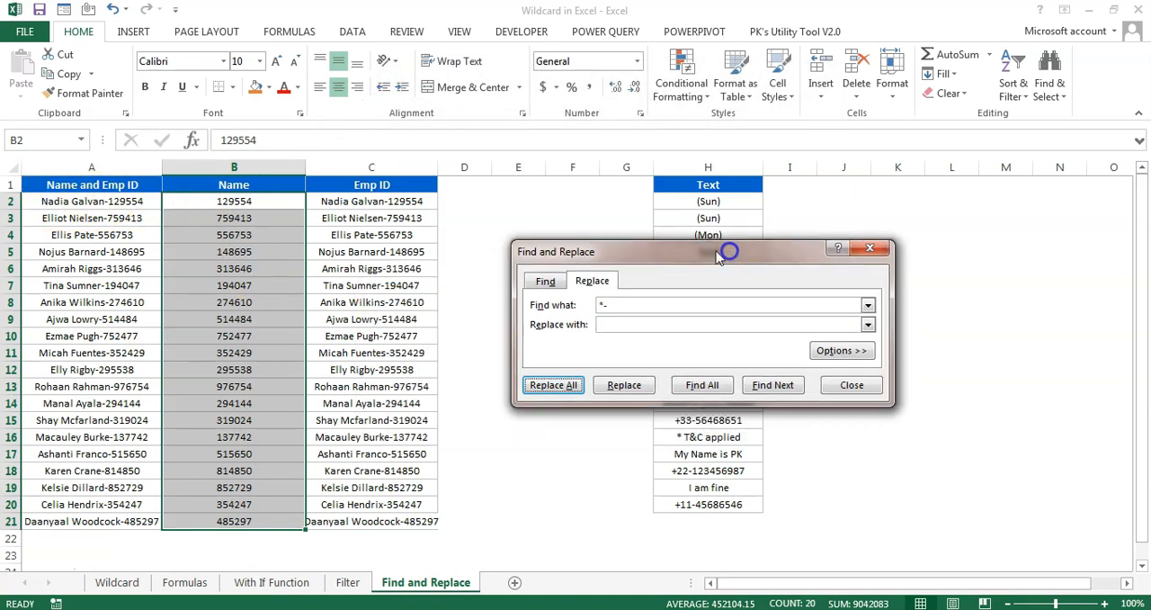
left_click_drag(379, 204, 383, 515)
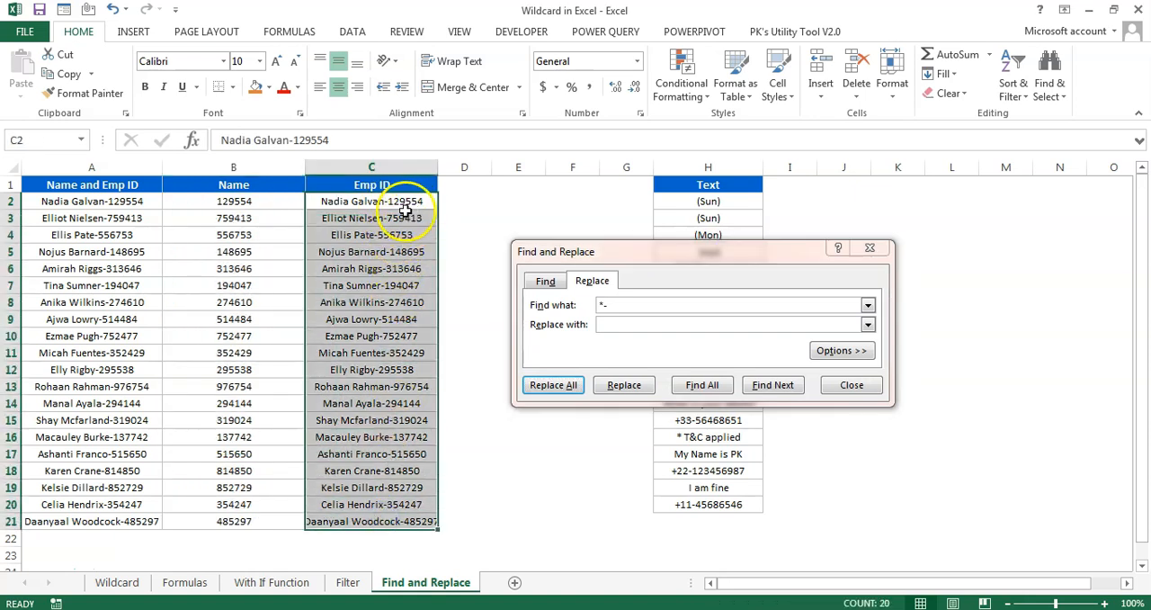
left_click(595, 305)
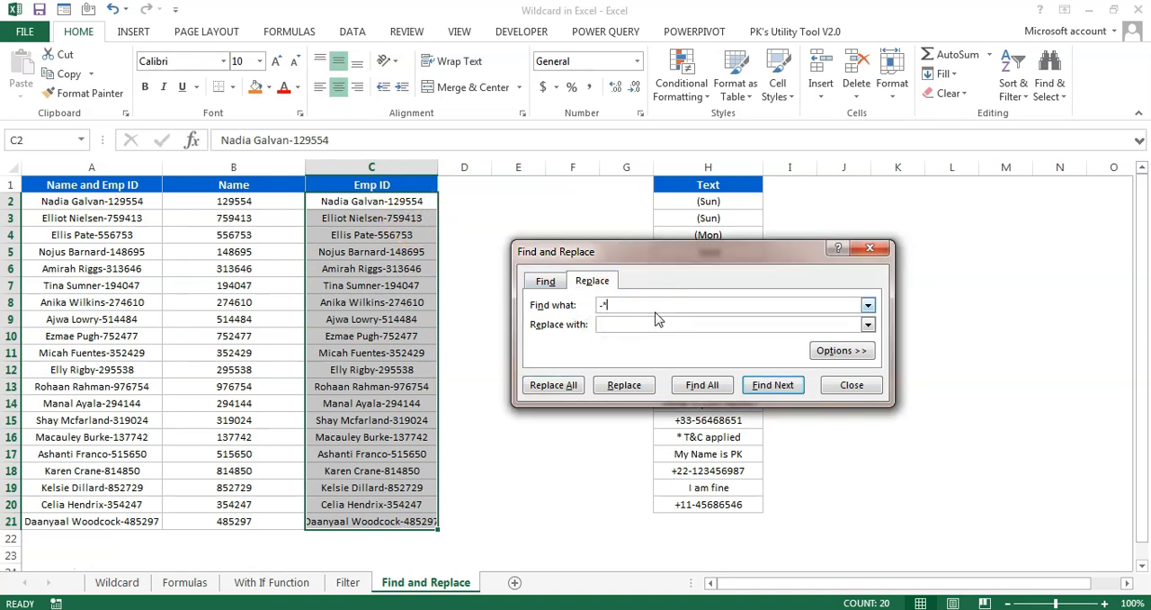
left_click(631, 324)
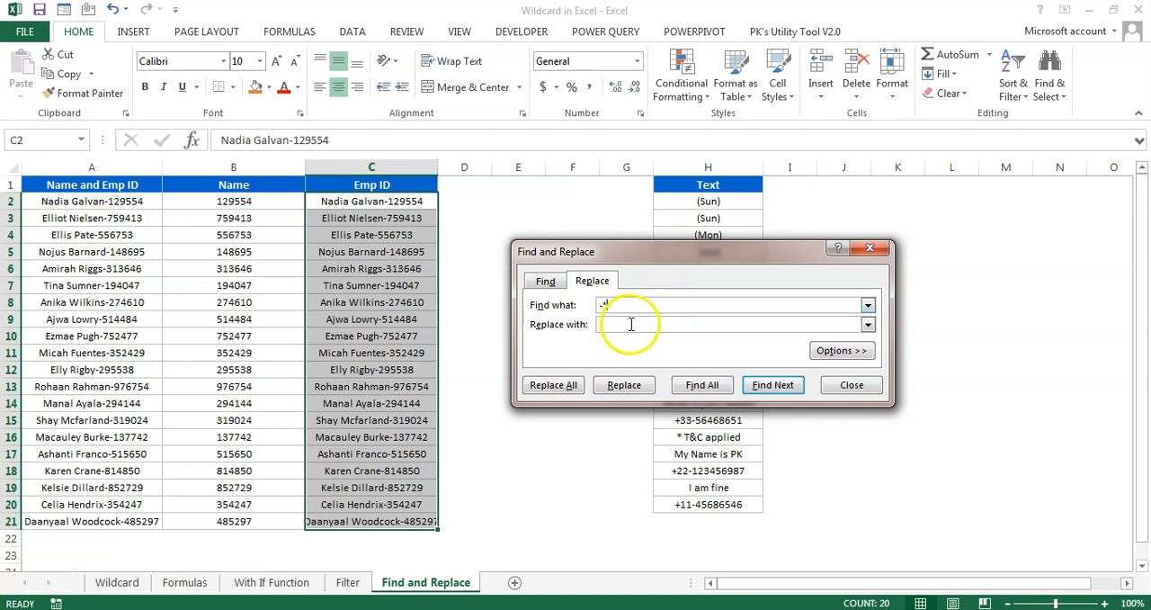
left_click(635, 326)
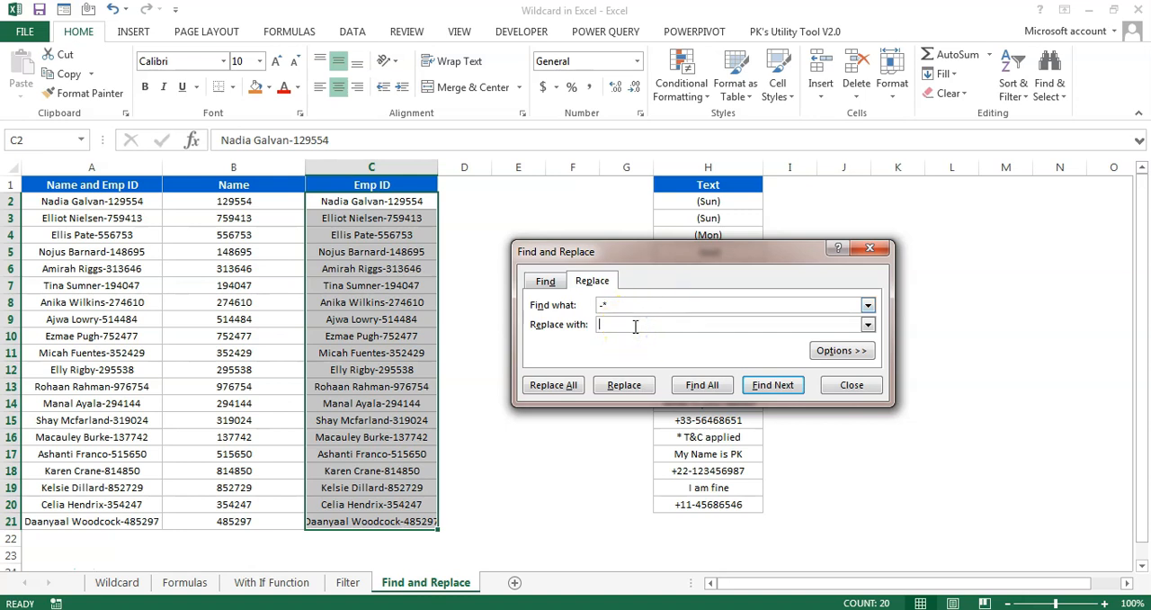
left_click(565, 386)
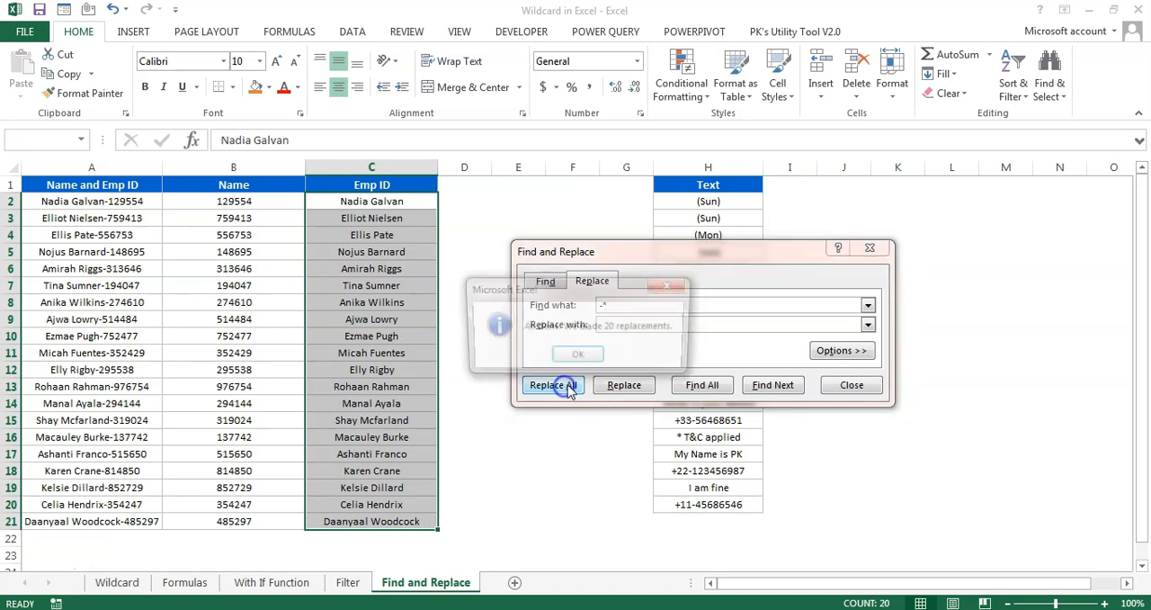
left_click(578, 354)
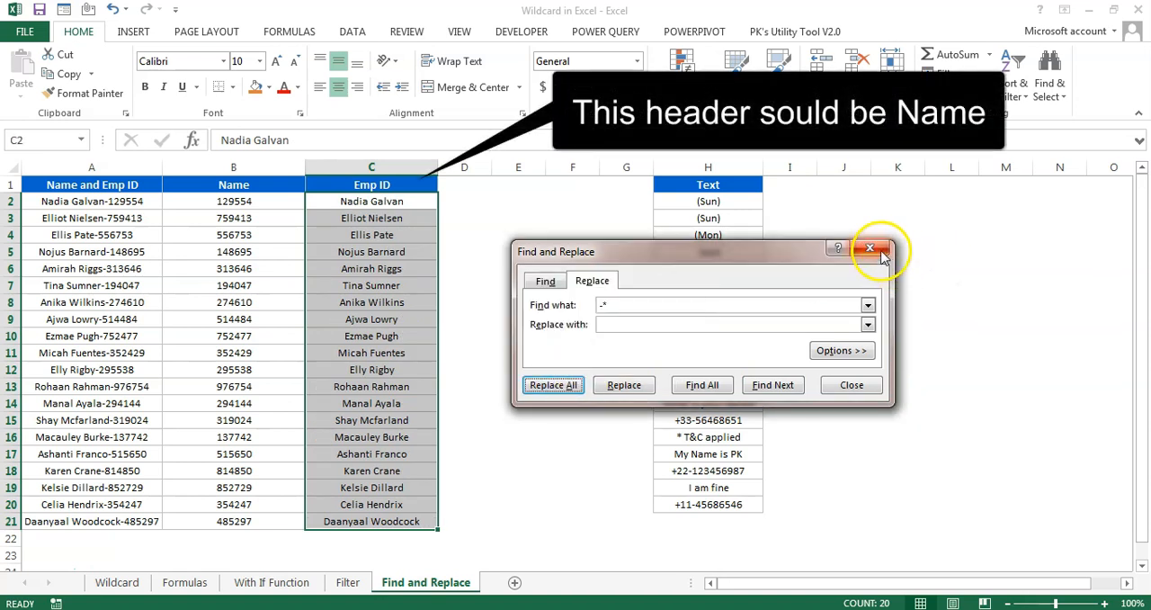
Copy the Text column H1:H20 into column I starting at I1 and autofit the widths of columns H and I
left_click_drag(726, 250, 337, 232)
left_click_drag(717, 186, 720, 505)
key("ctrl+c")
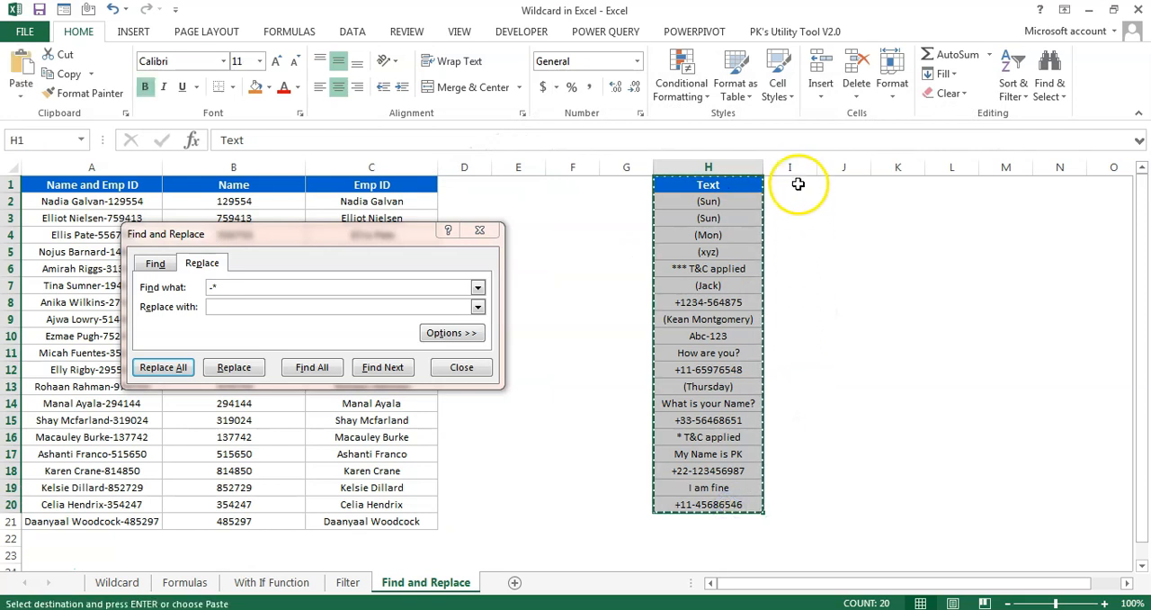
left_click(798, 183)
key("ctrl+v")
double_click(817, 168)
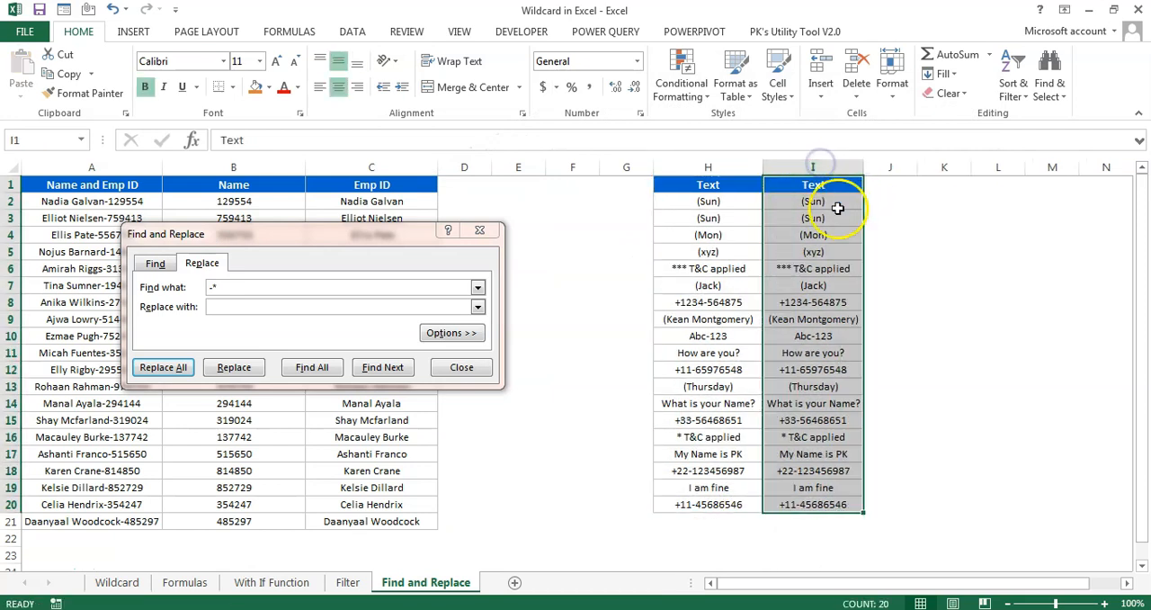
double_click(763, 167)
Replace all occurrences of "(???)" with "Type1" in H2:H20 and close Find and Replace
left_click_drag(714, 201, 719, 505)
left_click_drag(338, 235, 440, 205)
double_click(311, 257)
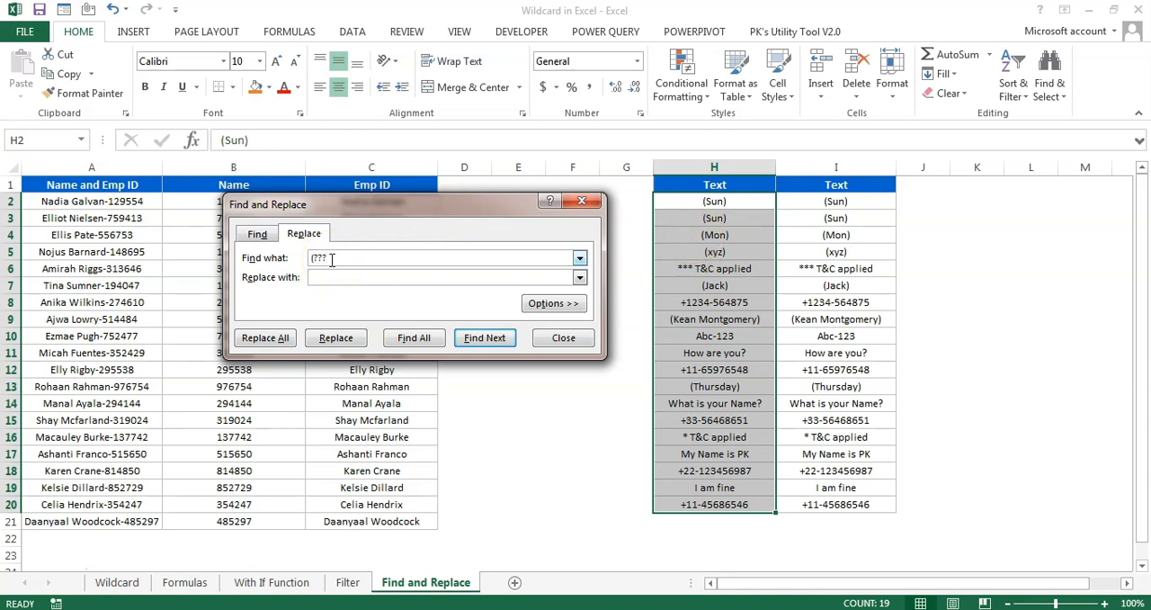
left_click(339, 275)
left_click(265, 337)
left_click(526, 356)
left_click(581, 200)
Compare the replaced entries in column H with the original text in column I, from row 2 to row 20
mouse_move(715, 202)
left_mouse_down()
mouse_move(761, 255)
mouse_move(859, 255)
mouse_move(699, 200)
left_mouse_up()
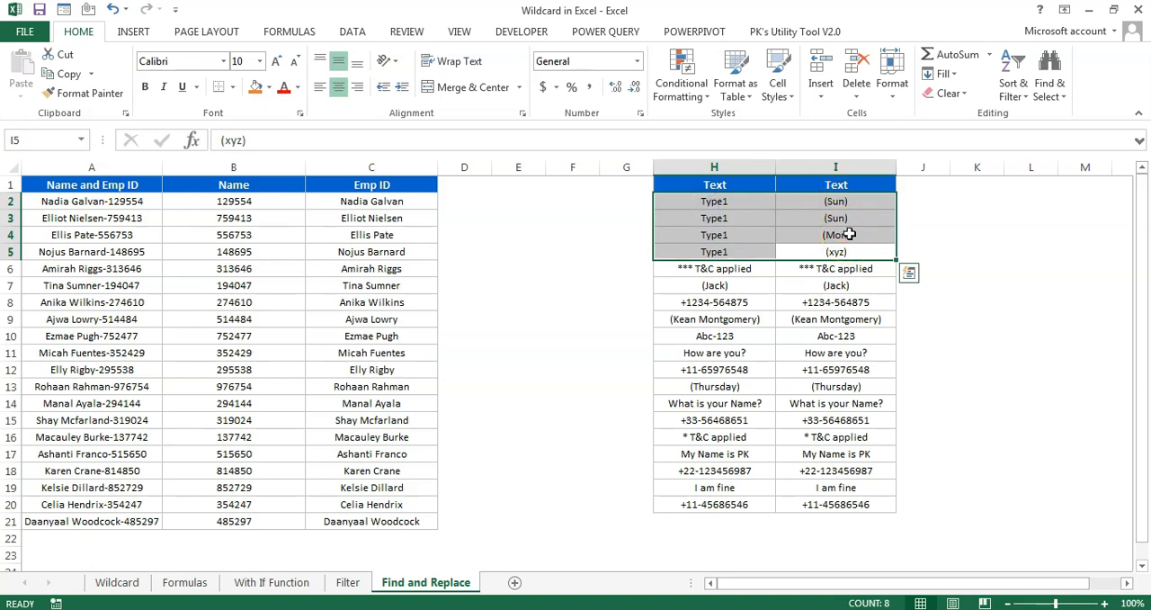
left_click_drag(720, 204, 845, 255)
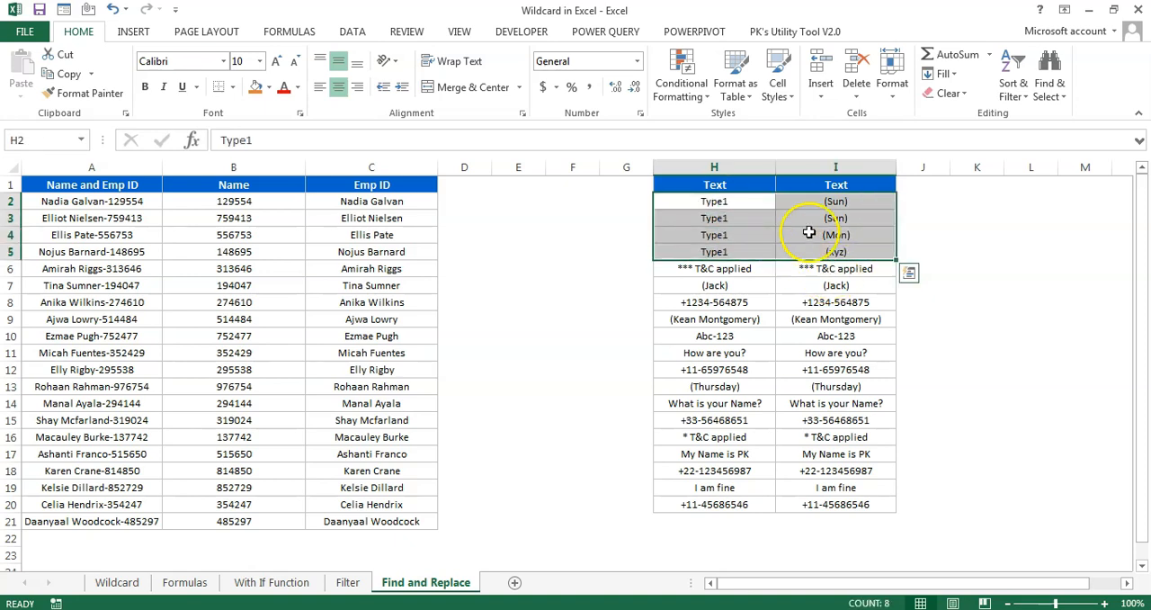
mouse_move(722, 204)
left_mouse_down()
mouse_move(849, 316)
mouse_move(850, 497)
left_mouse_up()
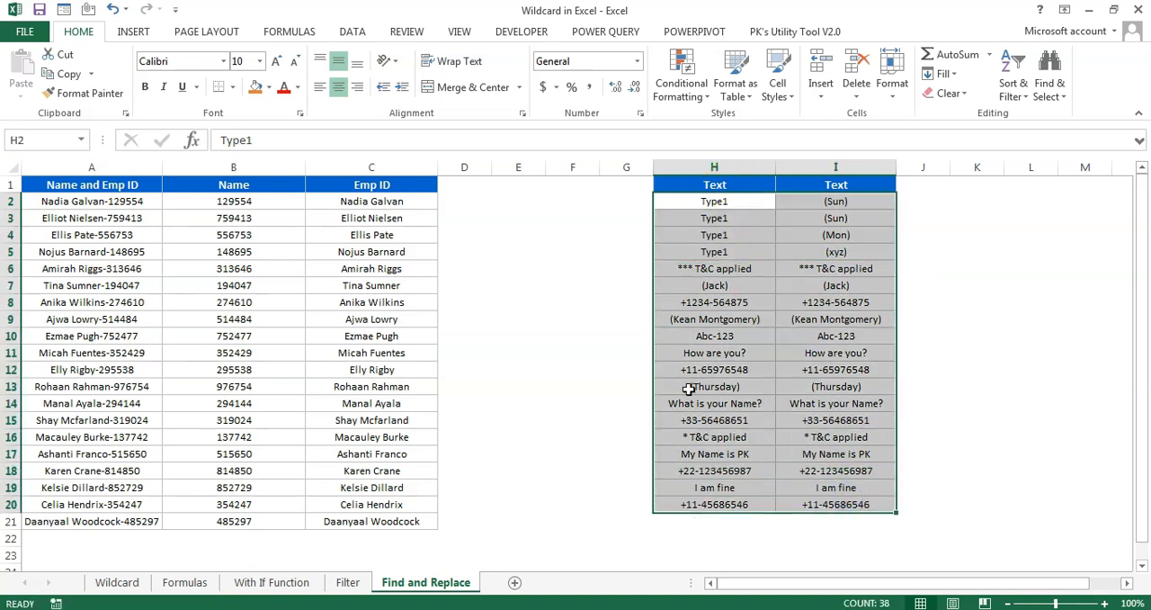
Open the Wildcard sheet and review the wildcard reference table in A2:C12
left_click(117, 582)
left_click(350, 319)
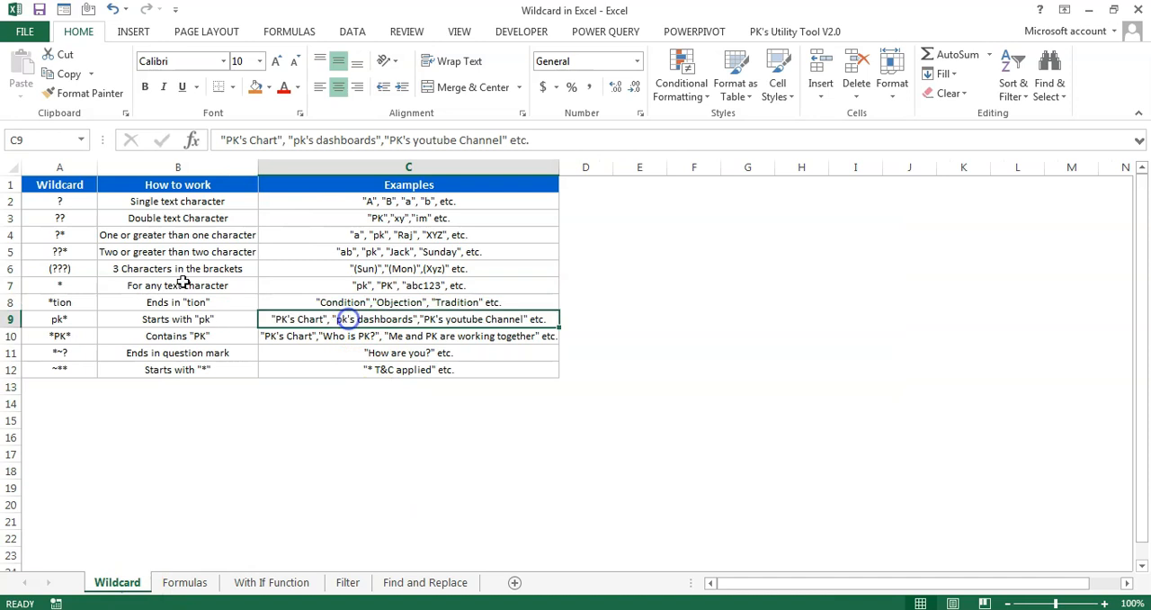
left_click_drag(67, 205, 522, 372)
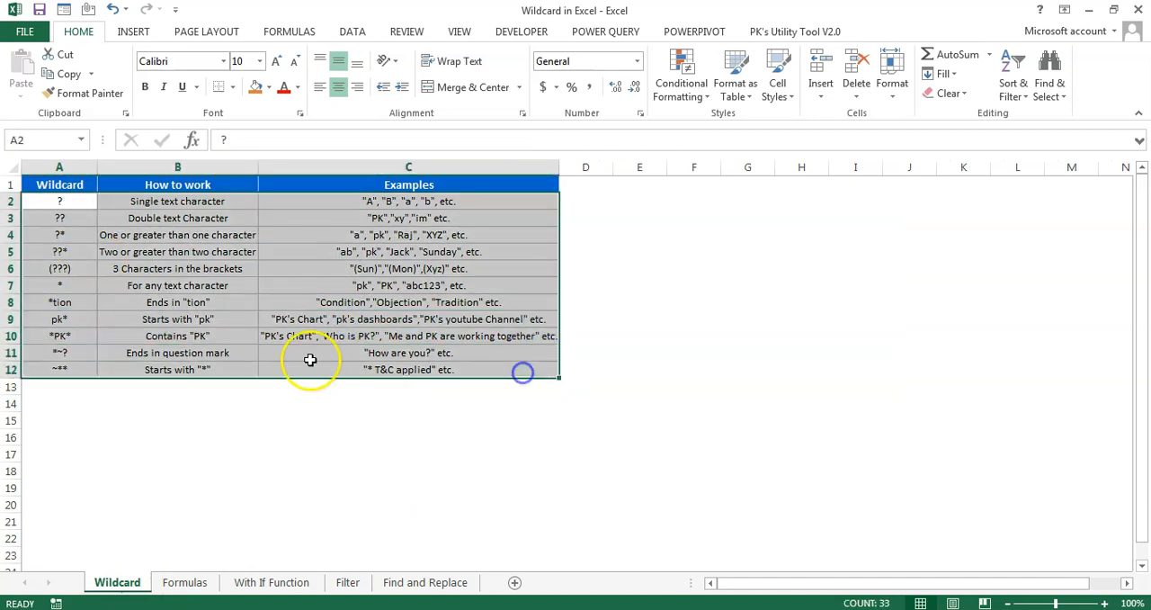